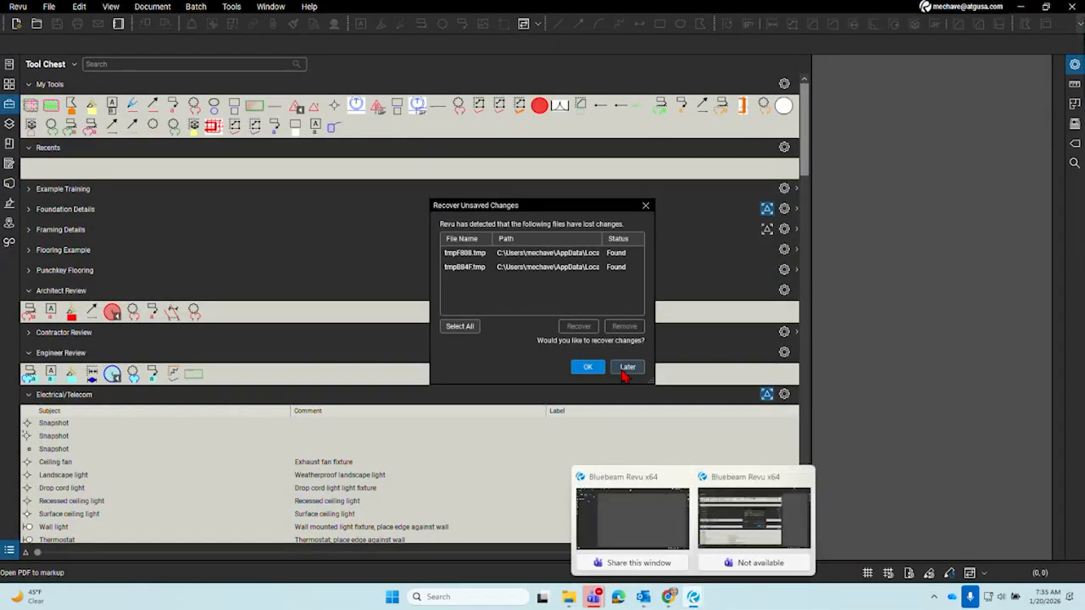
Postpone recovery of the unsaved files and show the Task Link panel, narrowed to free up the workspace
click(624, 367)
click(9, 243)
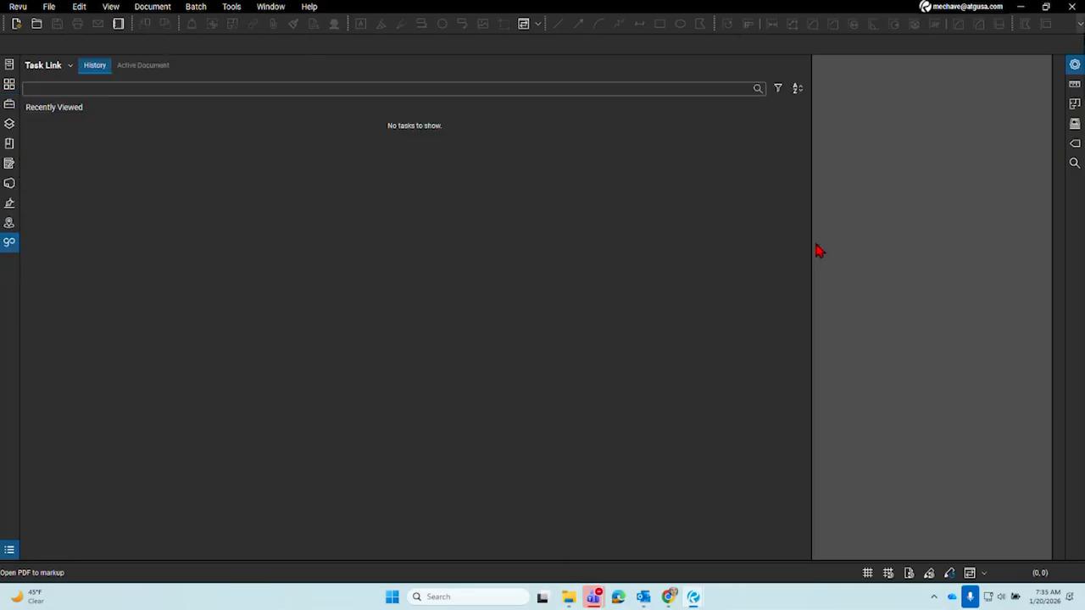
drag(814, 252, 159, 254)
drag(159, 199, 239, 212)
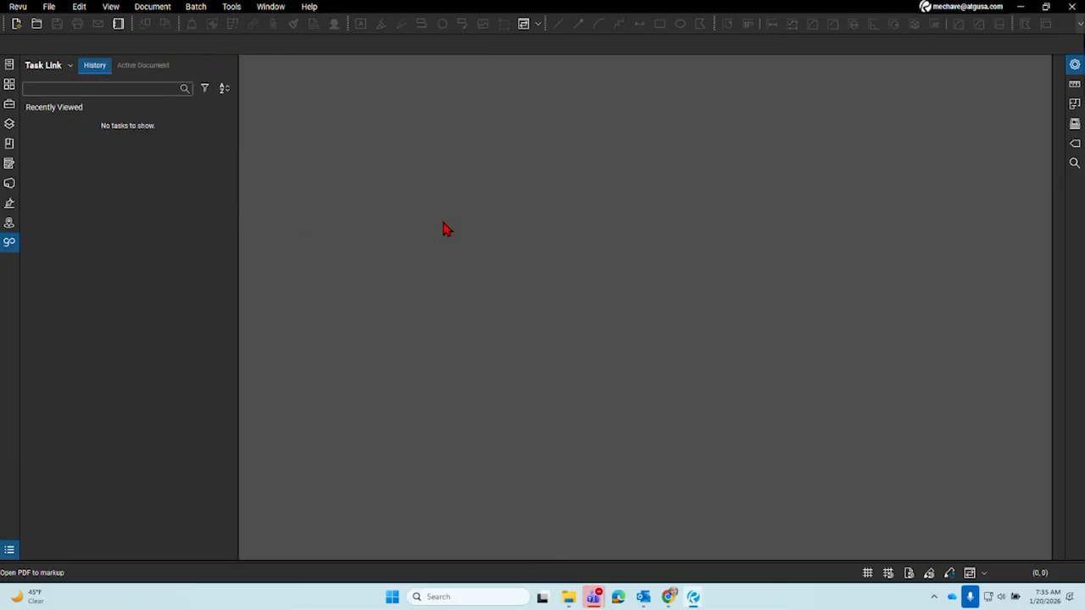
right_click(623, 453)
click(597, 475)
right_click(575, 360)
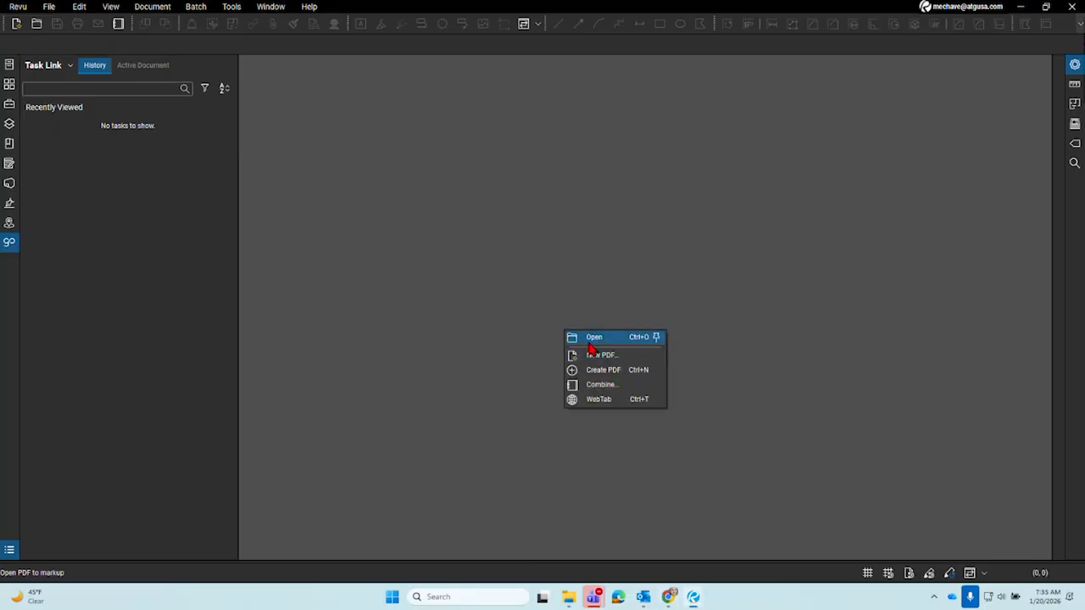
click(518, 377)
right_click(486, 375)
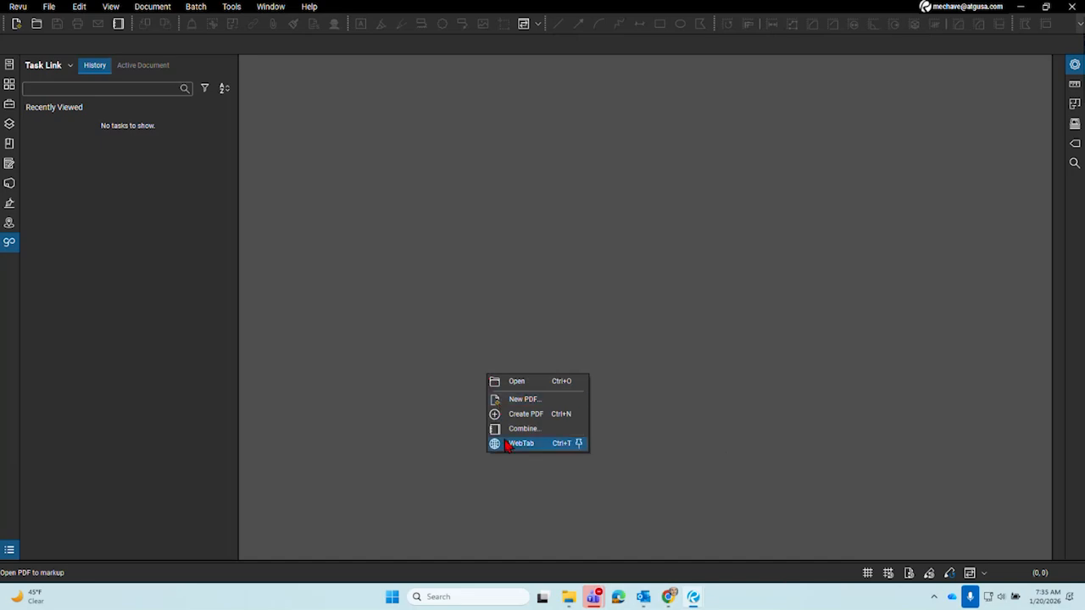
right_click(527, 289)
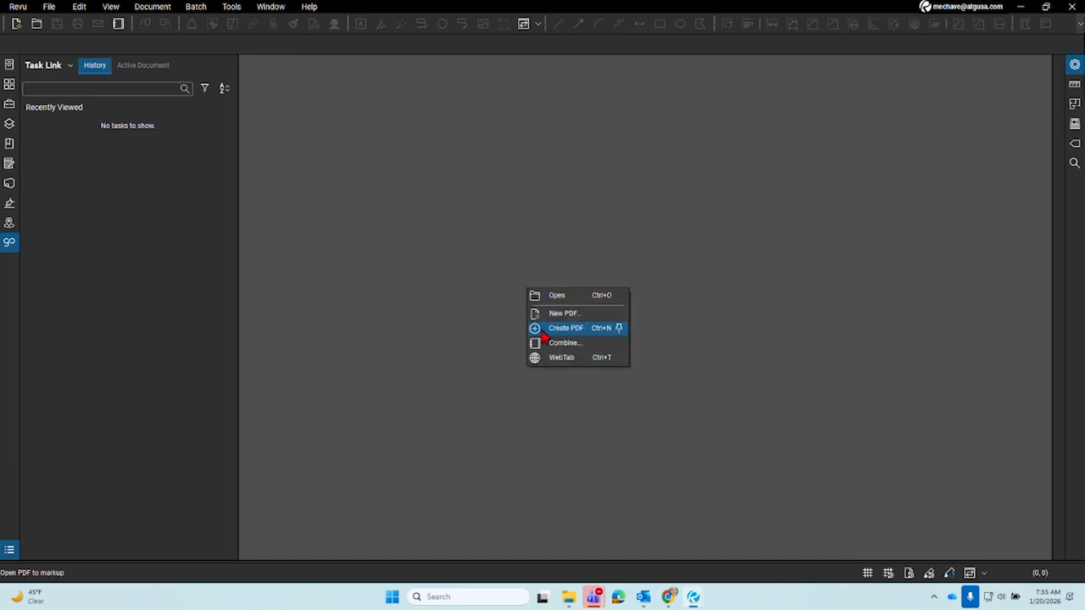
click(737, 599)
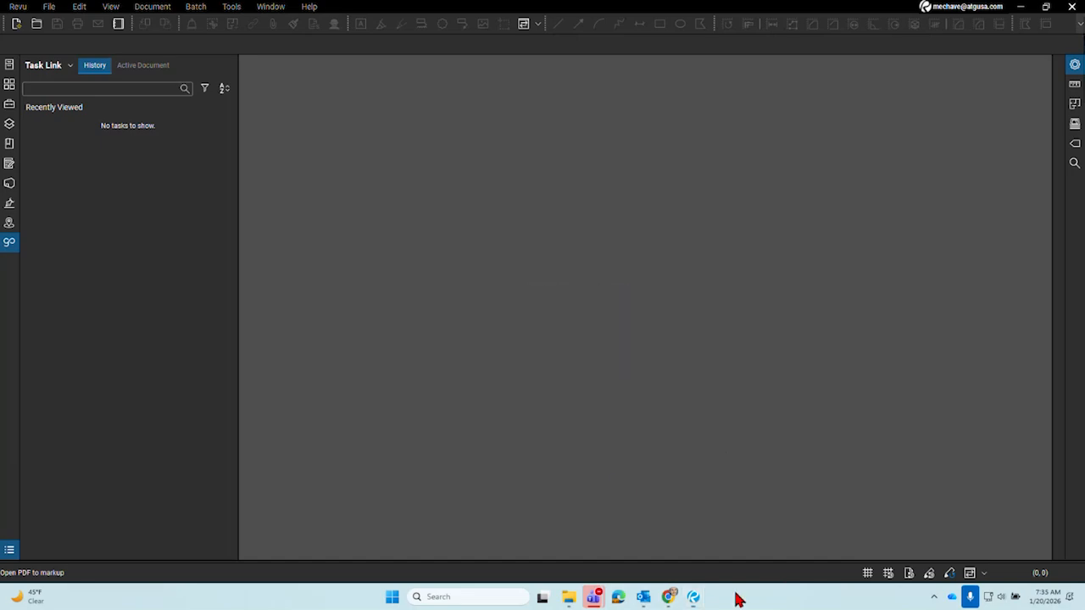
Switch to Chrome, accept the GoCanvas cookie policy on the authorization page, and minimize the browser
mouse_move(669, 597)
click(670, 565)
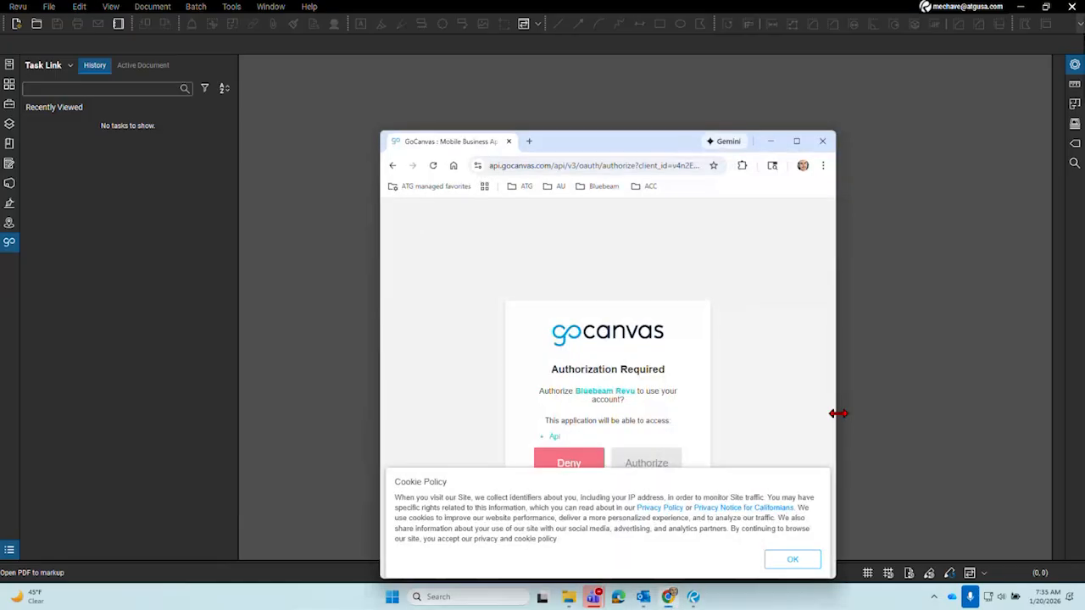
click(529, 141)
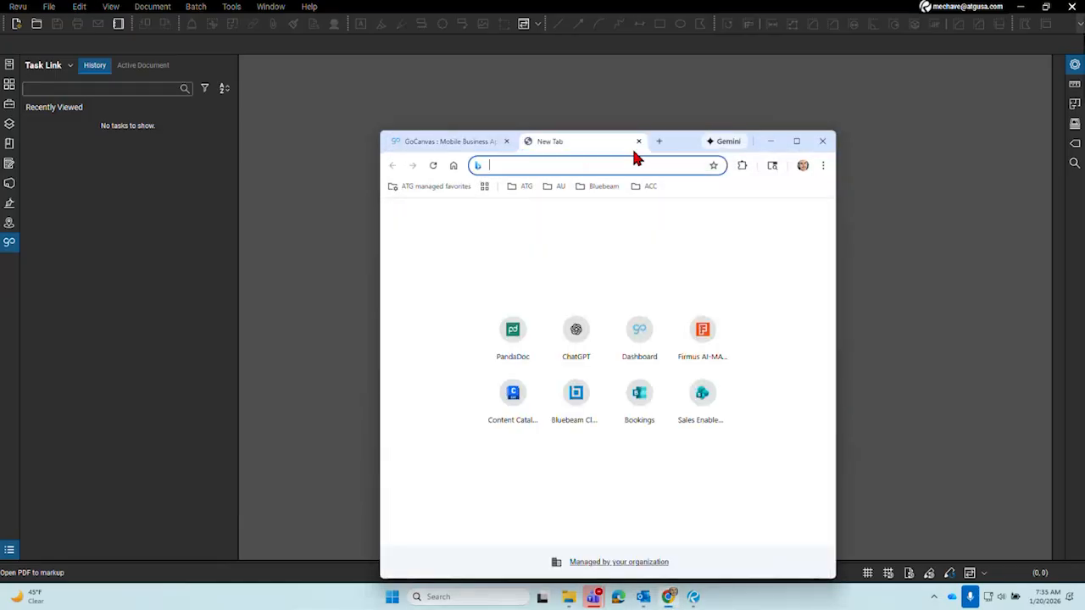
click(471, 144)
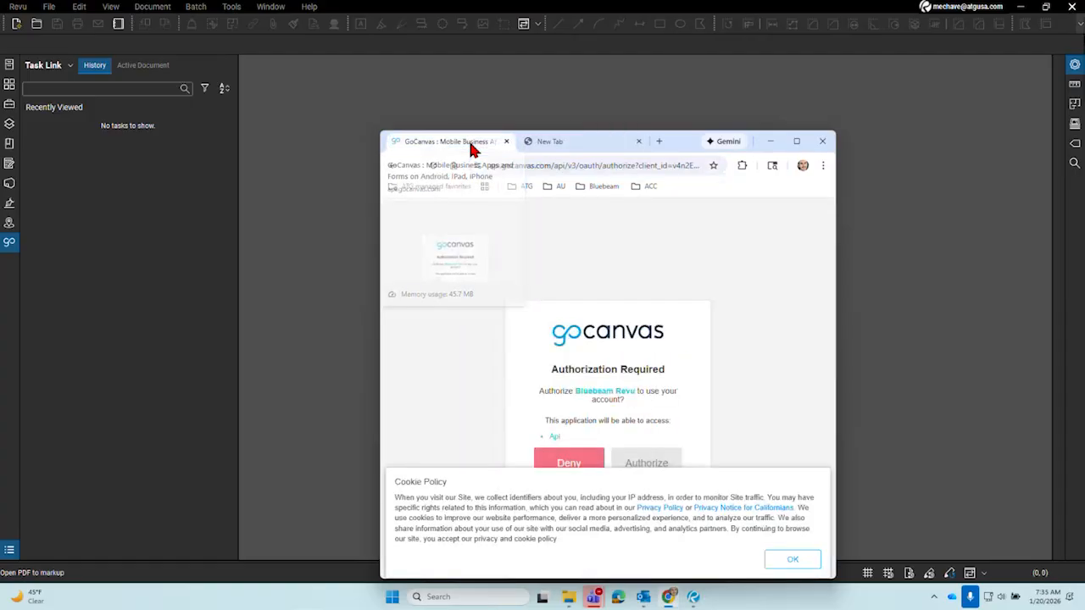
click(791, 560)
drag(676, 141, 562, 76)
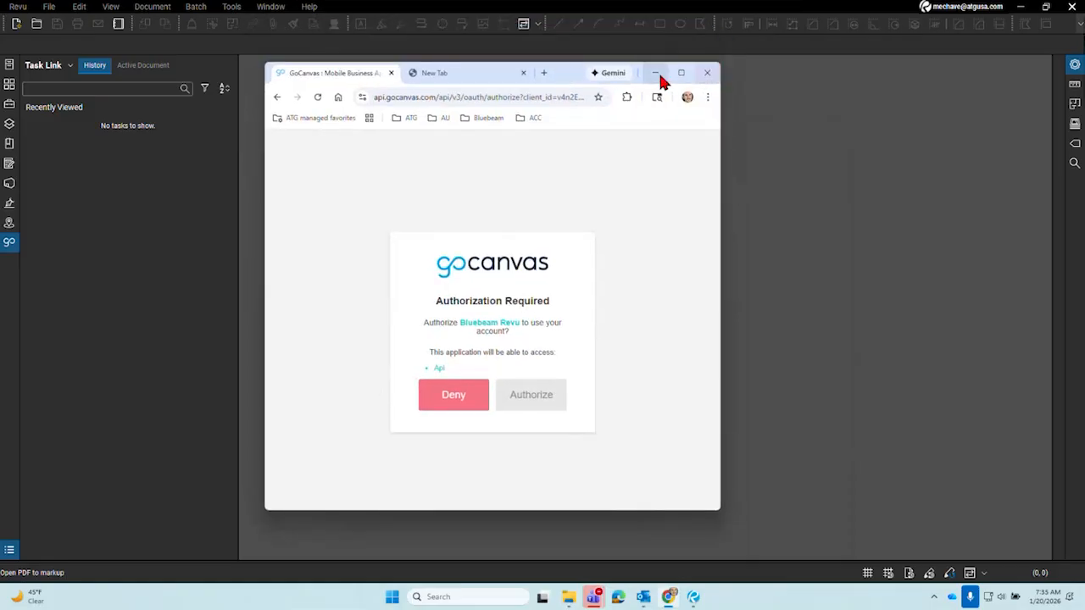
click(658, 74)
Sign out of GoCanvas in Task Link and dismiss the Preferences dialog
click(70, 65)
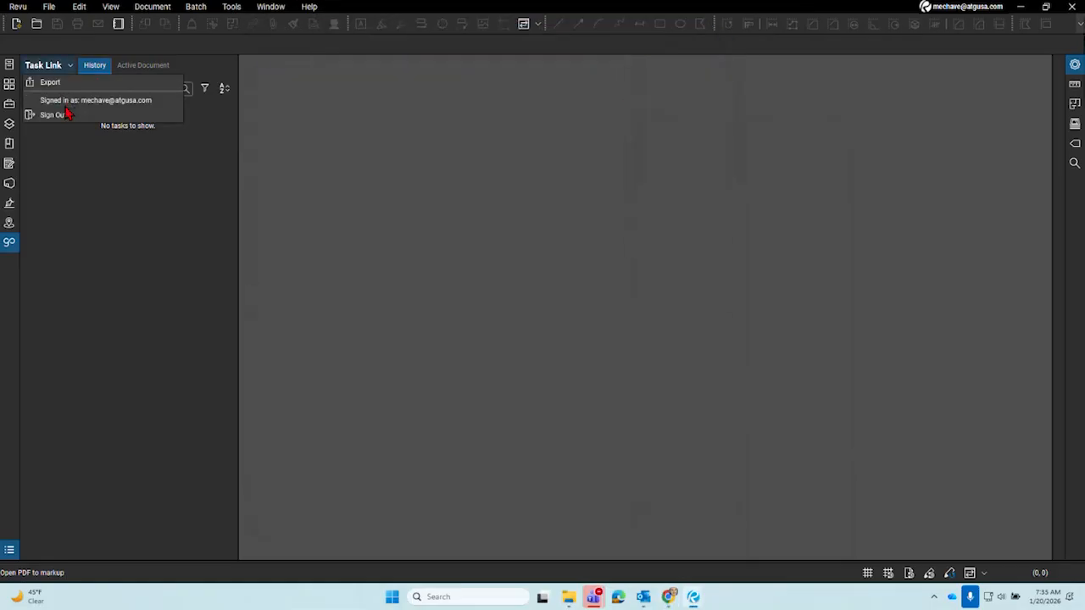
click(75, 119)
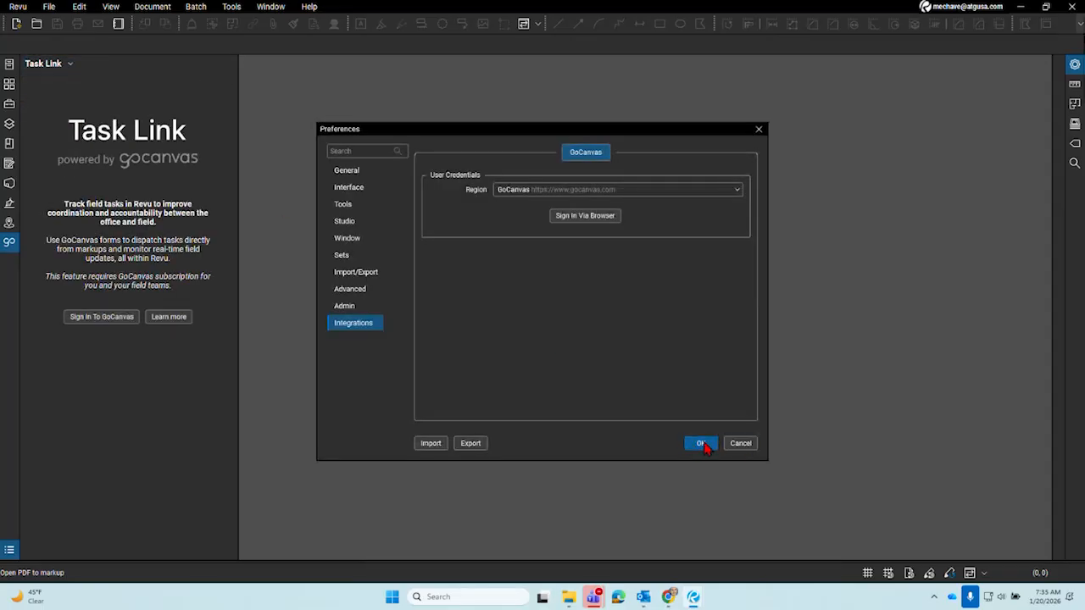
click(743, 443)
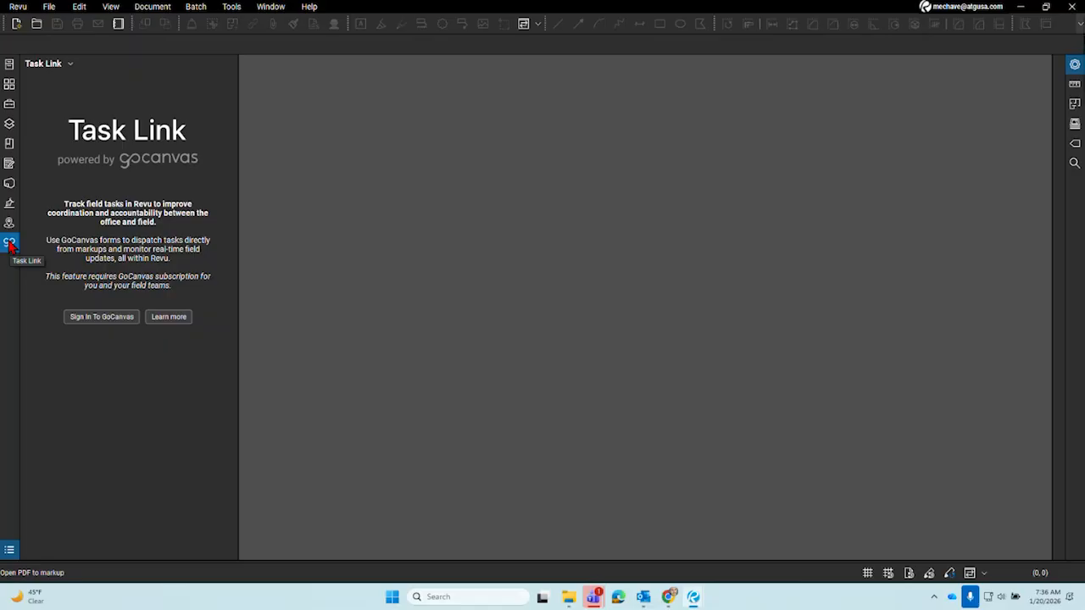
Switch to Chrome, search the web for "bluebeamrevu updates" and open the Bluebeam Download Center page
right_click(668, 598)
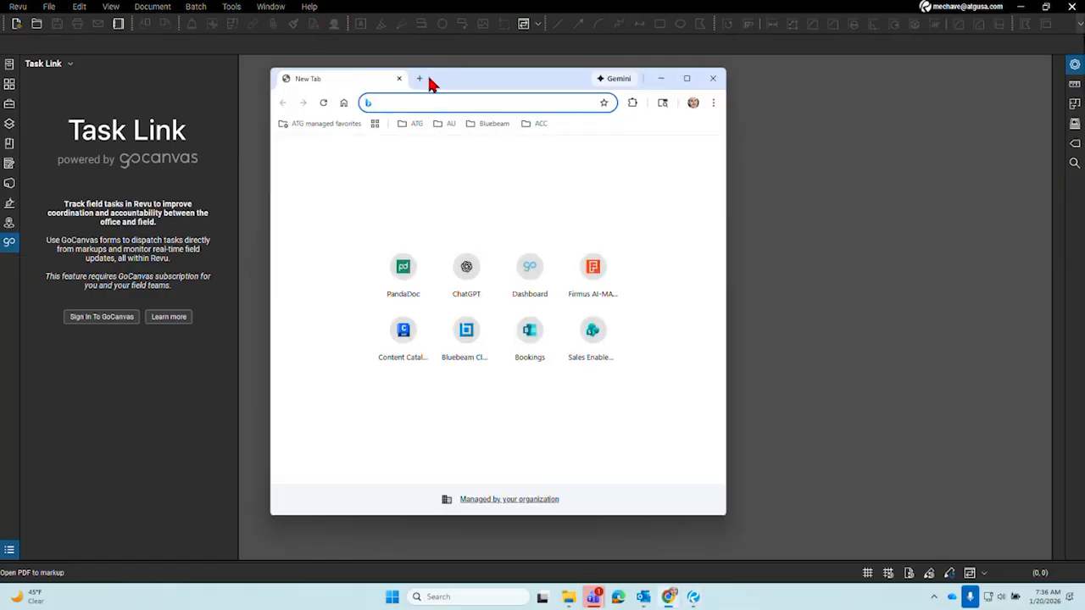
text(blueb)
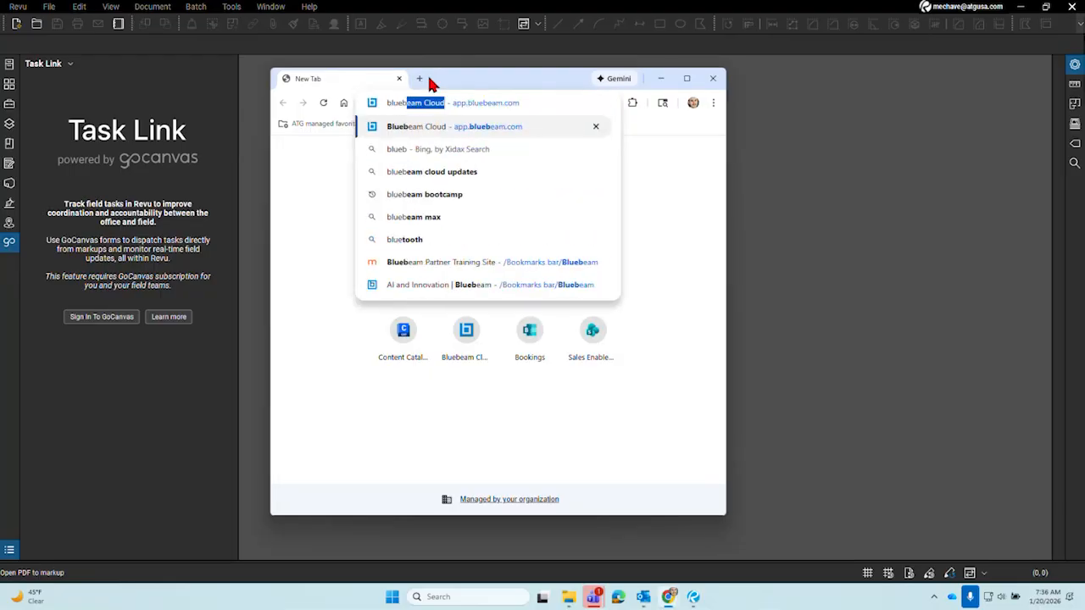
text(eamrevu update)
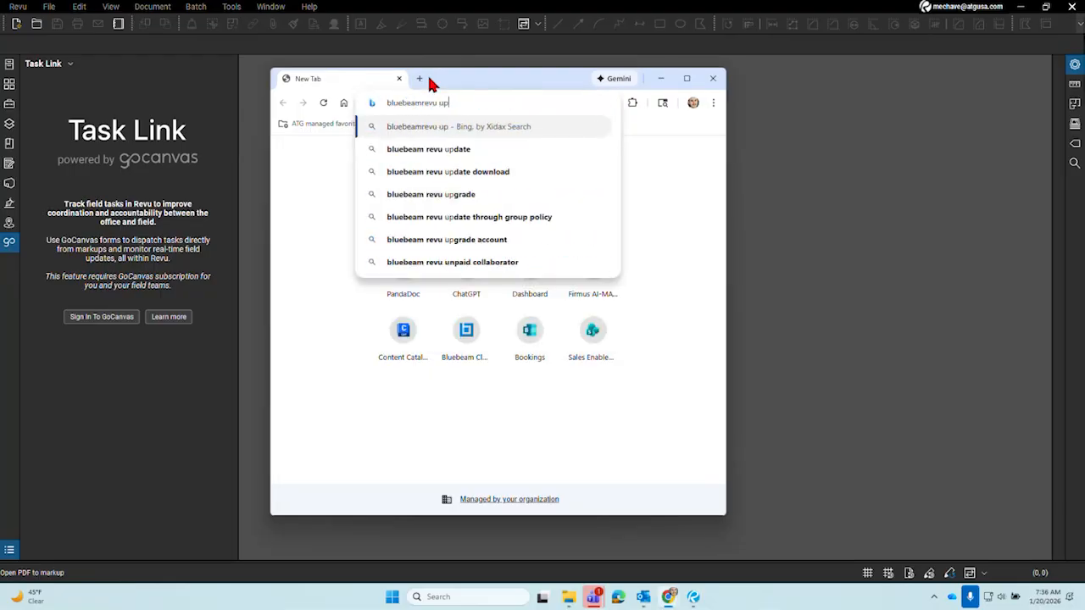
key(Return)
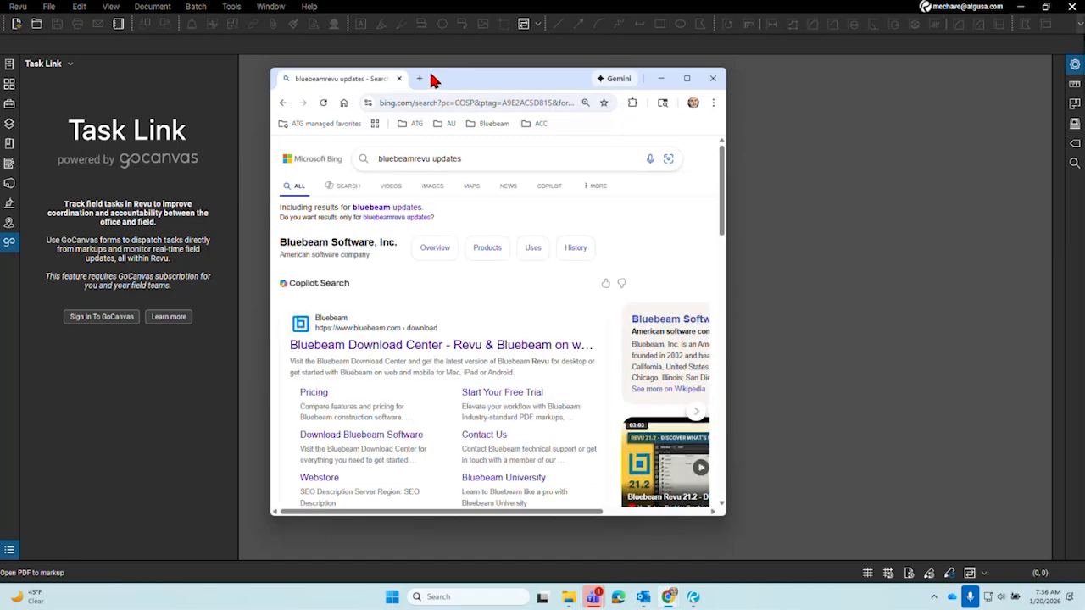
click(382, 344)
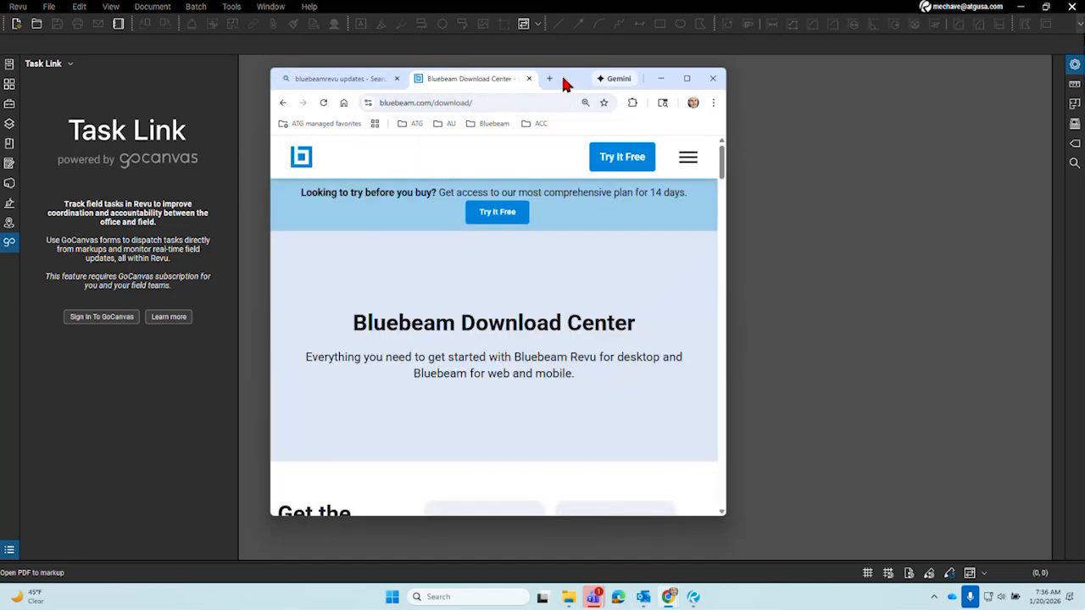
Maximize the browser window and open the Release Notes from the Download Center's resources section
drag(553, 75, 534, 17)
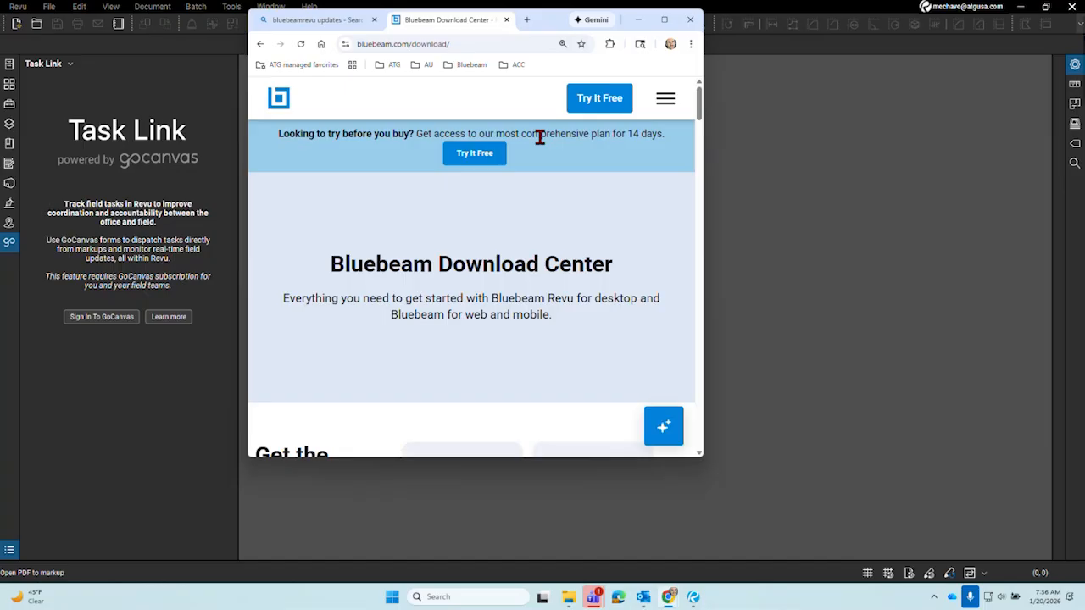
drag(549, 20, 591, 13)
scroll(415, 288, down, 7)
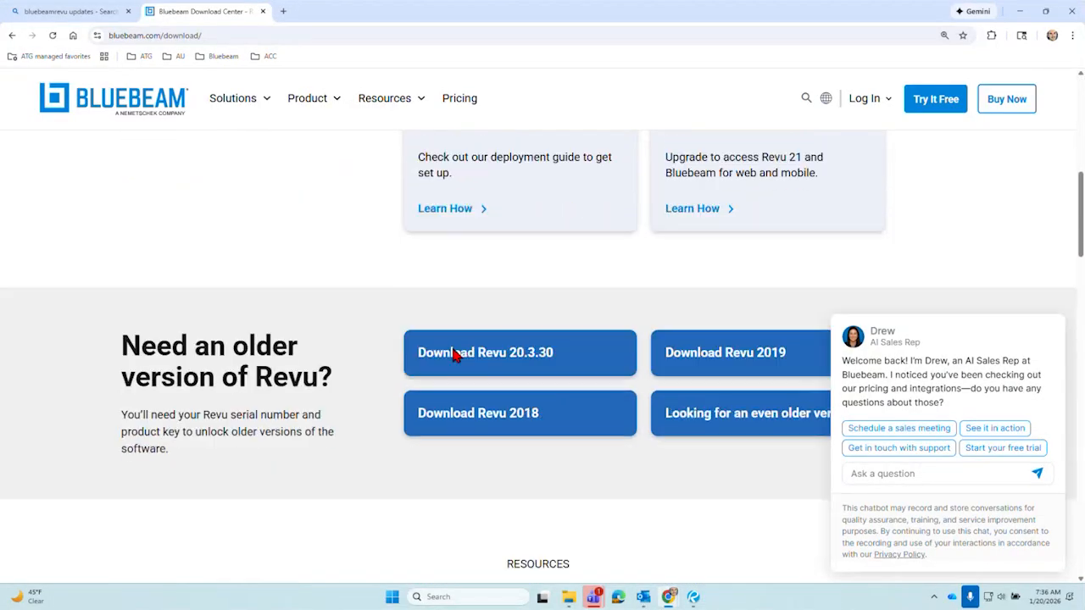
scroll(455, 356, down, 1)
scroll(457, 330, down, 3)
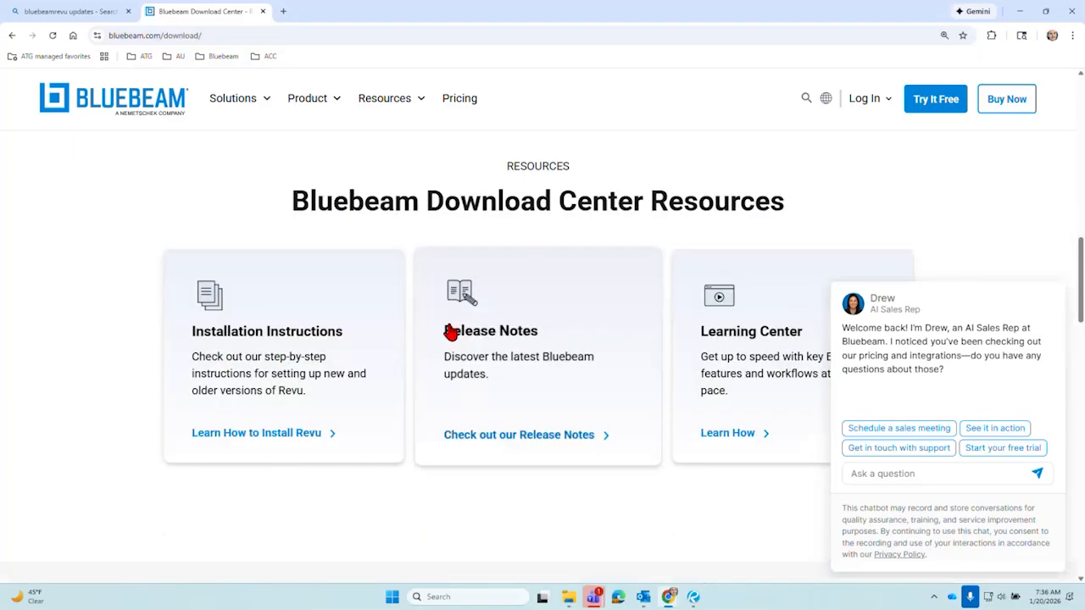
click(507, 436)
Examine the Revu 21.8 release notes, highlighting the version, release date and Task Link section, and minimize the browser
scroll(438, 318, down, 2)
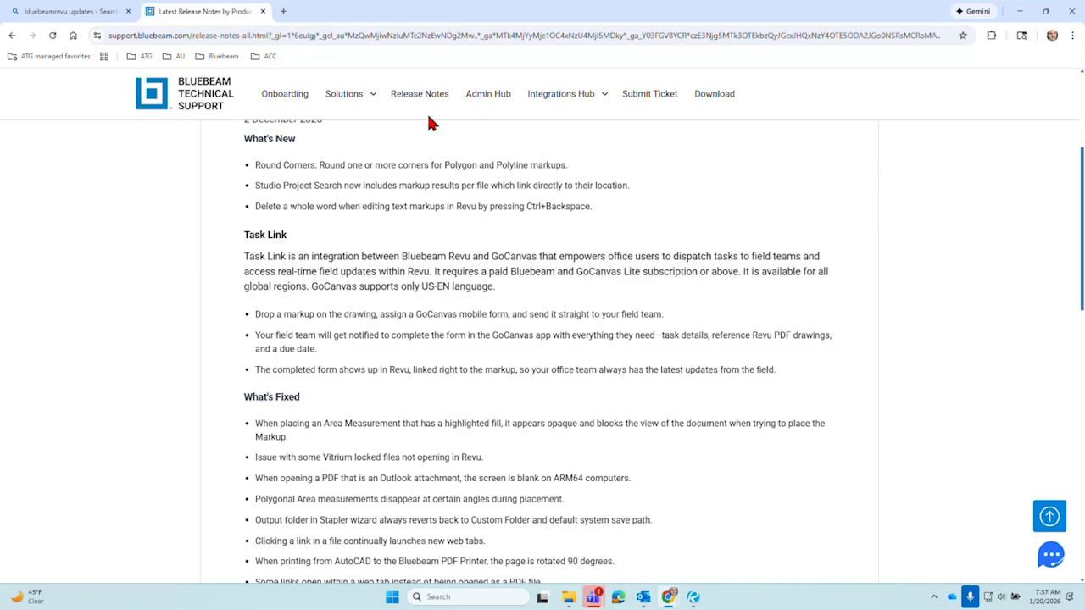
scroll(407, 249, up, 3)
scroll(407, 257, down, 3)
scroll(410, 396, up, 1)
drag(787, 435, 254, 292)
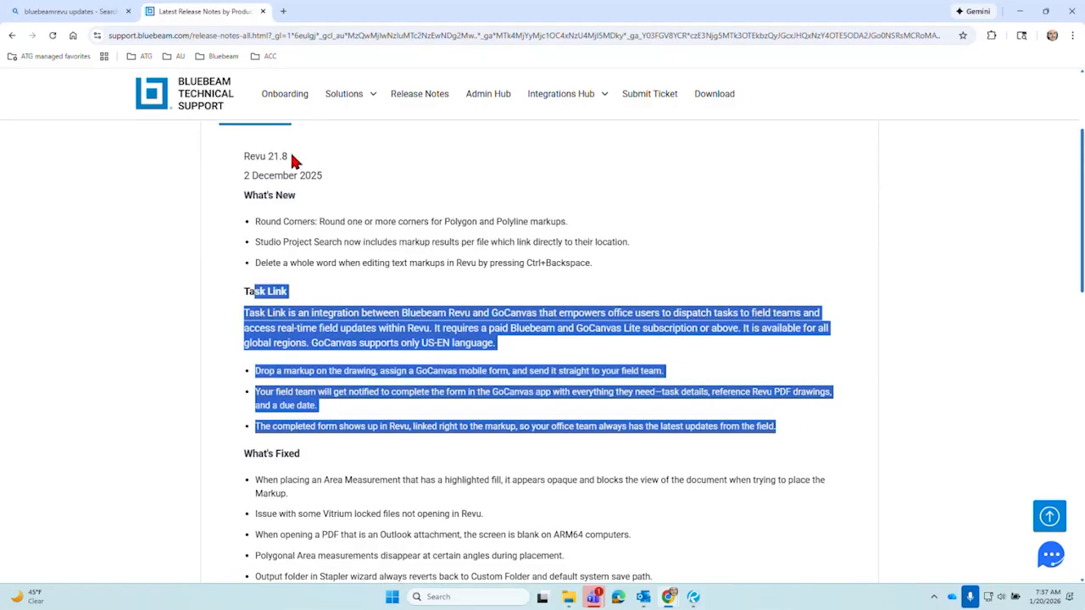
drag(290, 152, 215, 156)
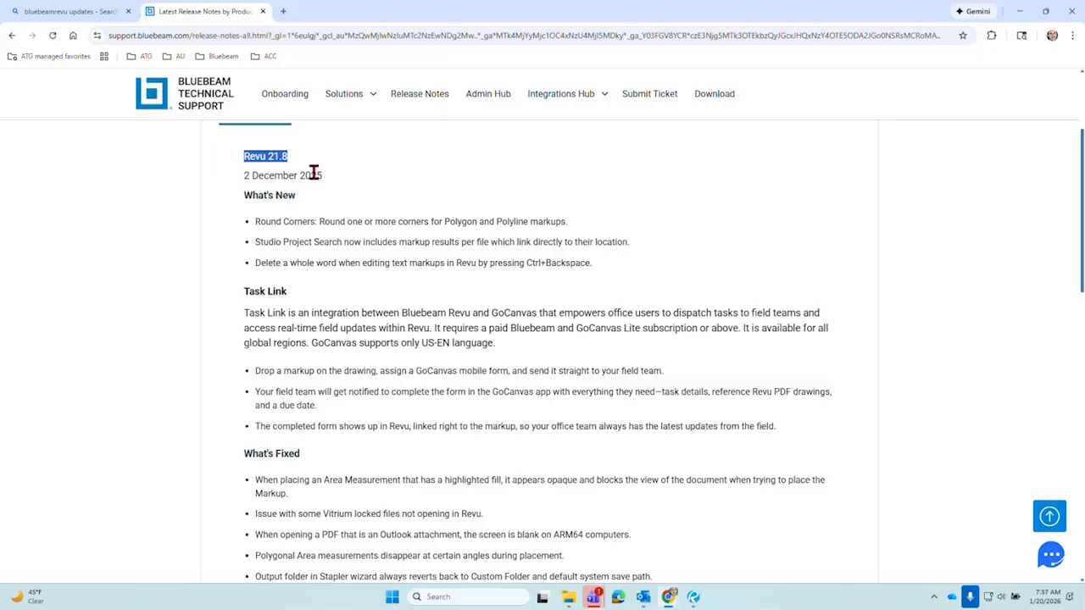
drag(317, 175, 236, 180)
drag(773, 426, 235, 323)
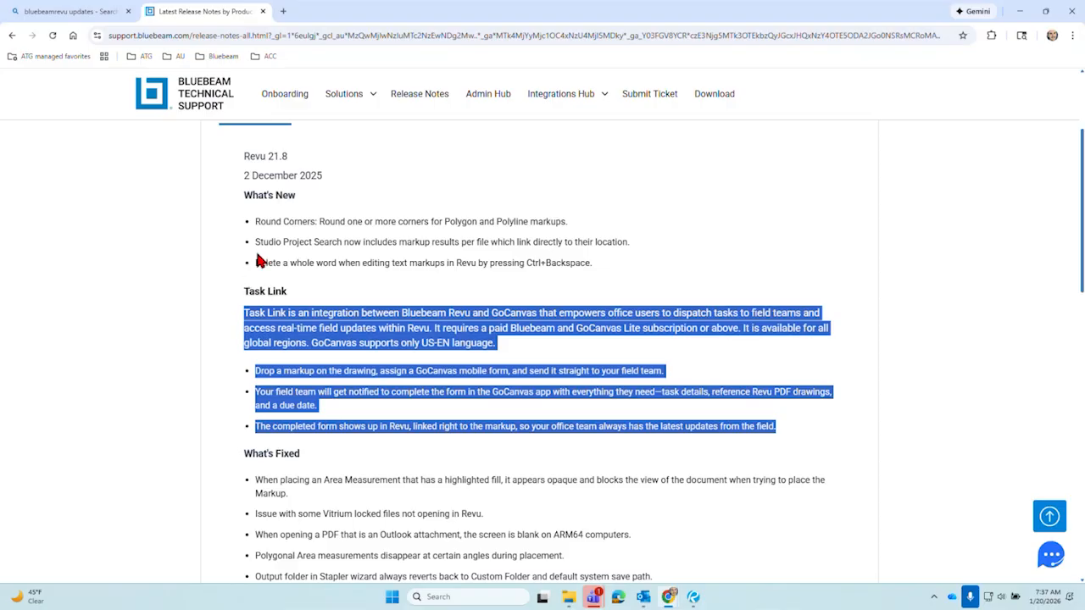
click(293, 343)
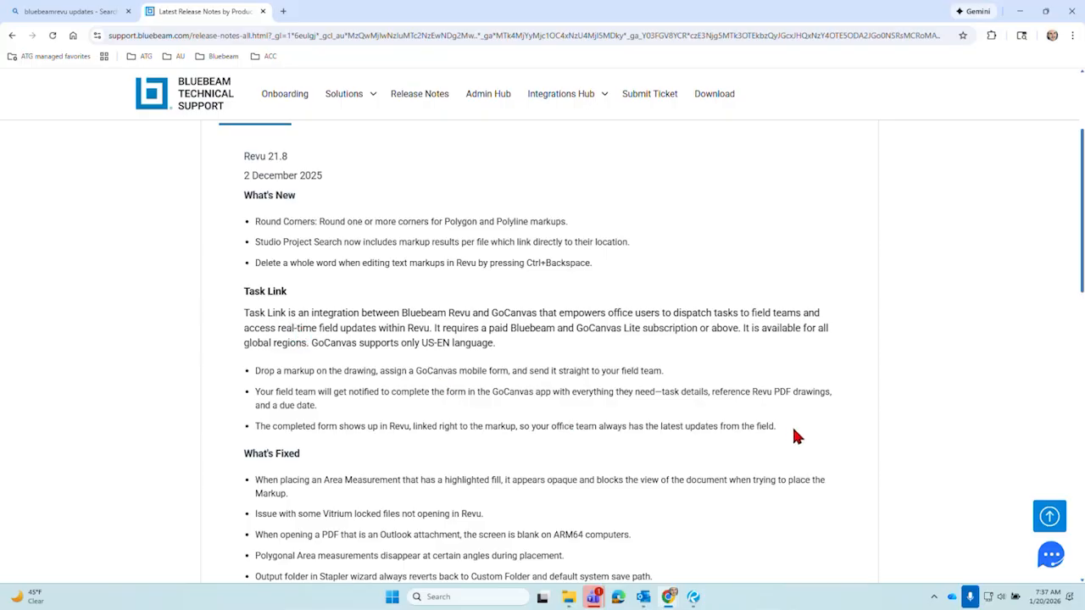
drag(794, 430, 252, 311)
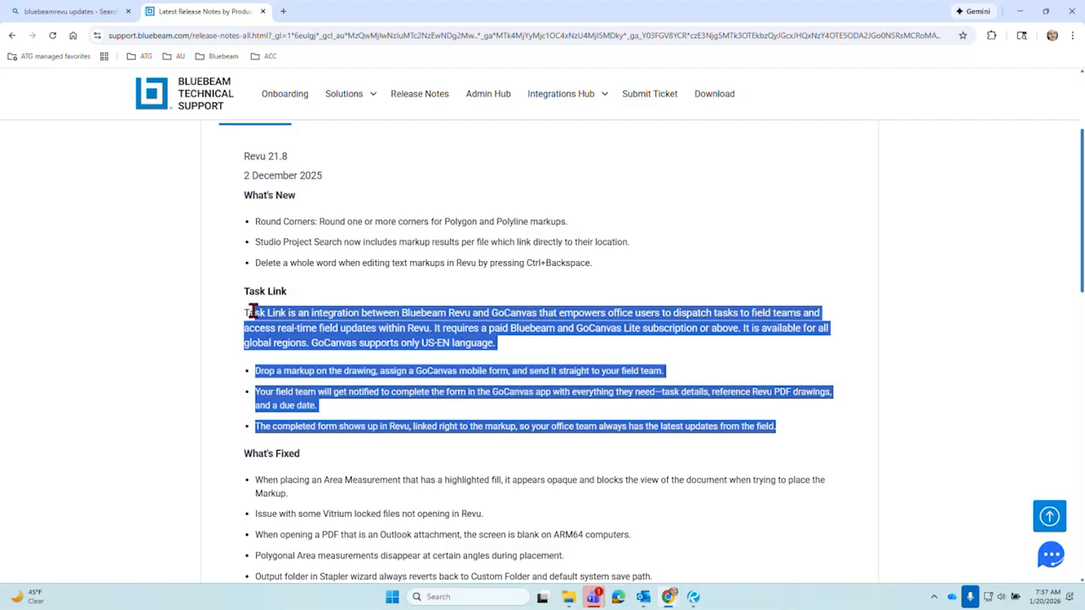
drag(252, 312, 232, 319)
click(353, 391)
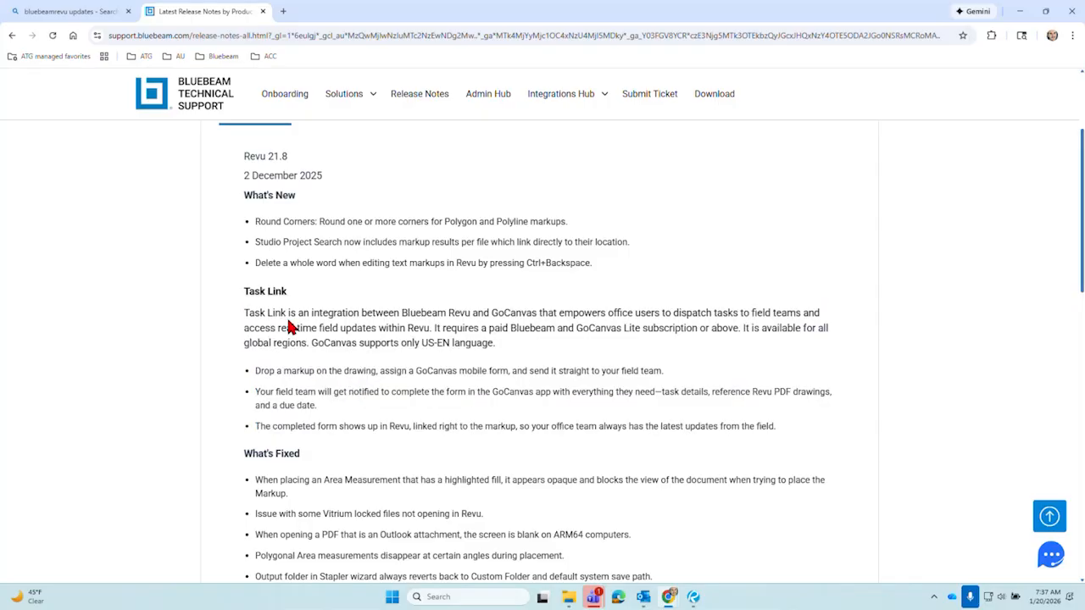
drag(286, 315, 244, 315)
click(1019, 11)
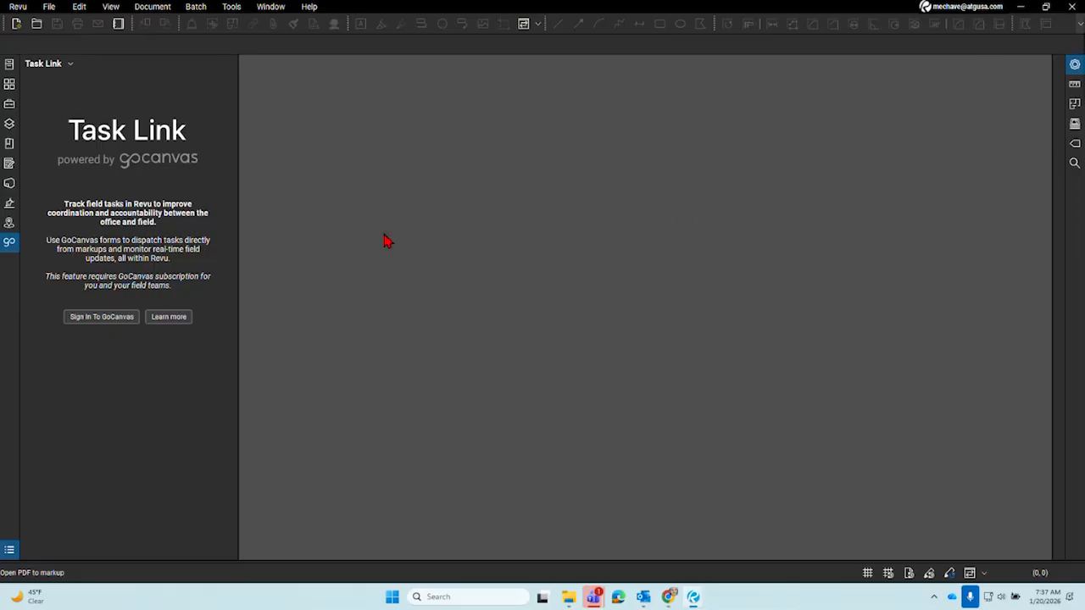
Sign in to GoCanvas from Task Link via the browser, authorize Bluebeam Revu, return to Revu and close Preferences
click(93, 318)
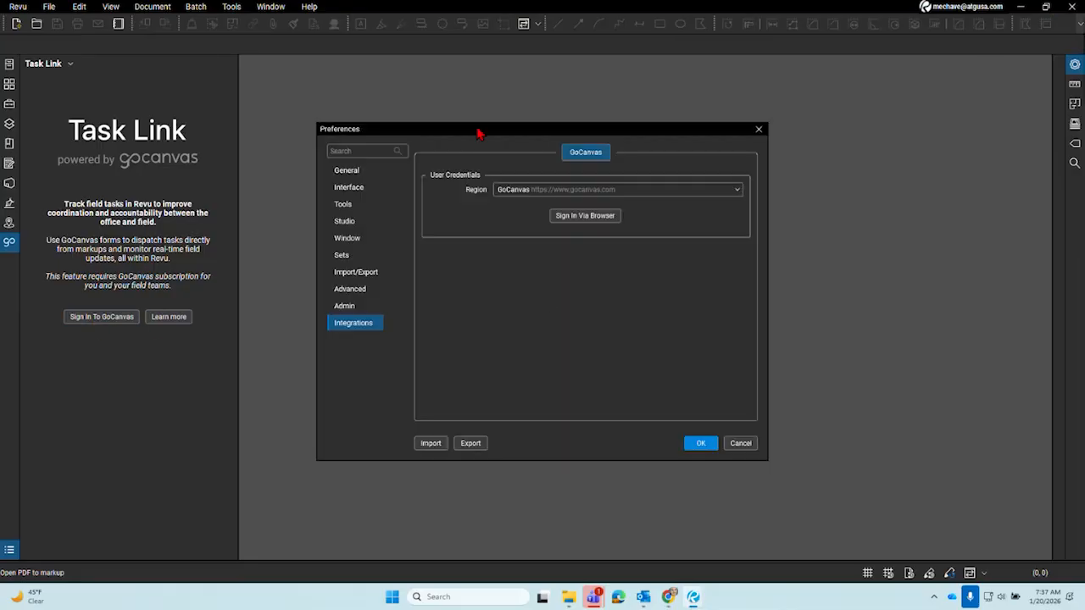
drag(477, 133, 447, 102)
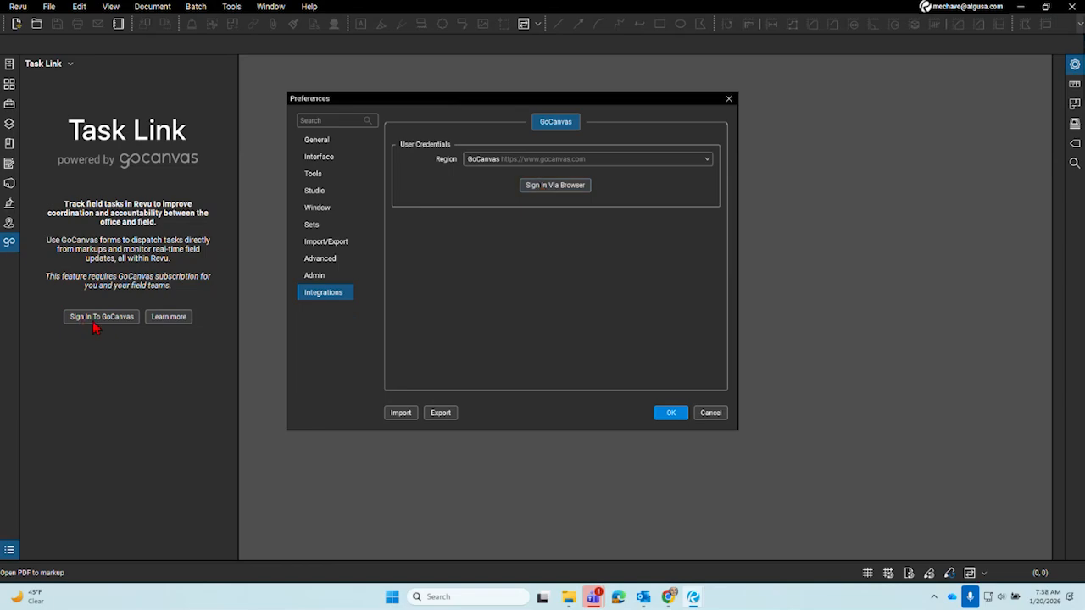
click(555, 188)
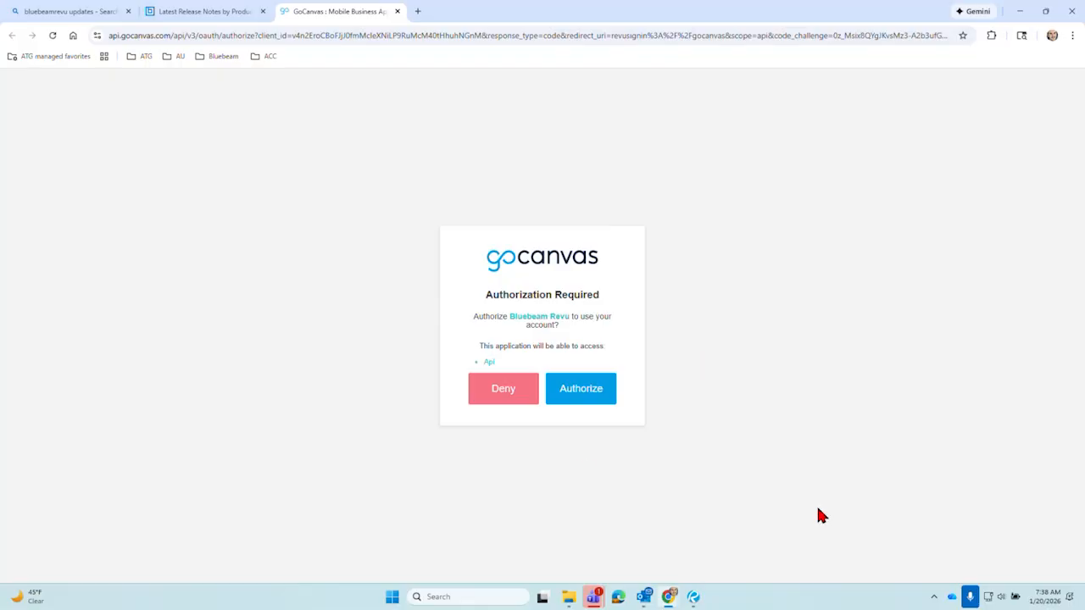
click(569, 398)
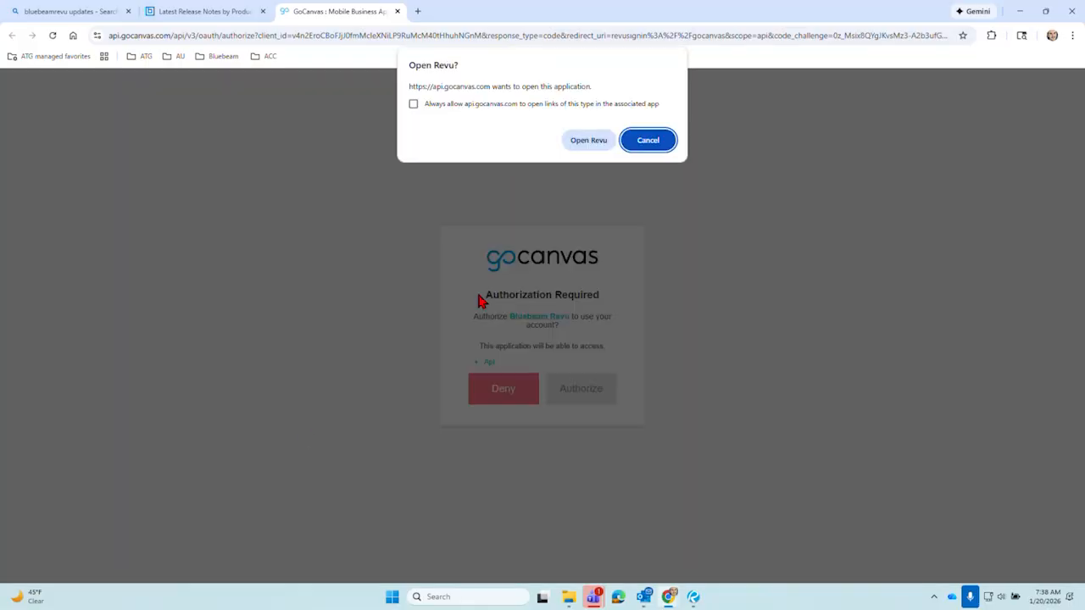
click(584, 140)
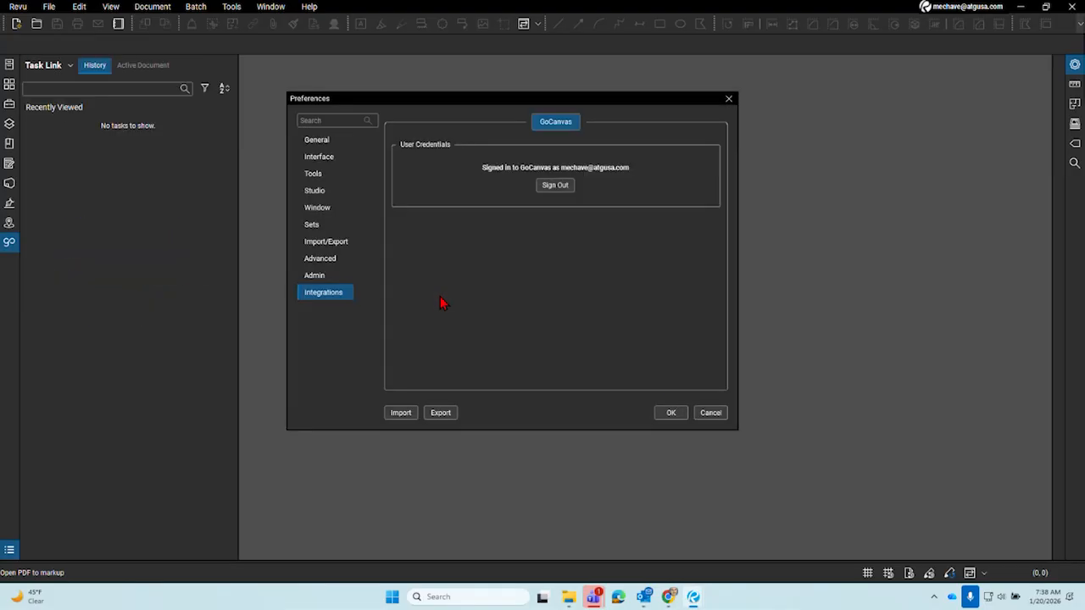
click(712, 416)
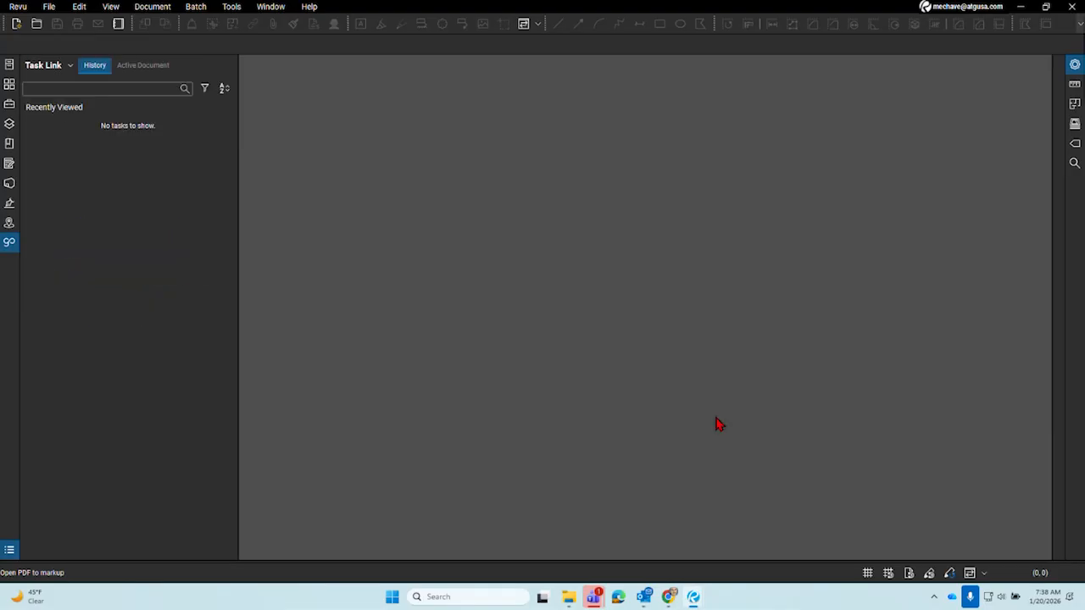
Narrow the Task Link panel, switch to Chrome and open the GoCanvas Dashboard in a new tab
drag(238, 362, 198, 355)
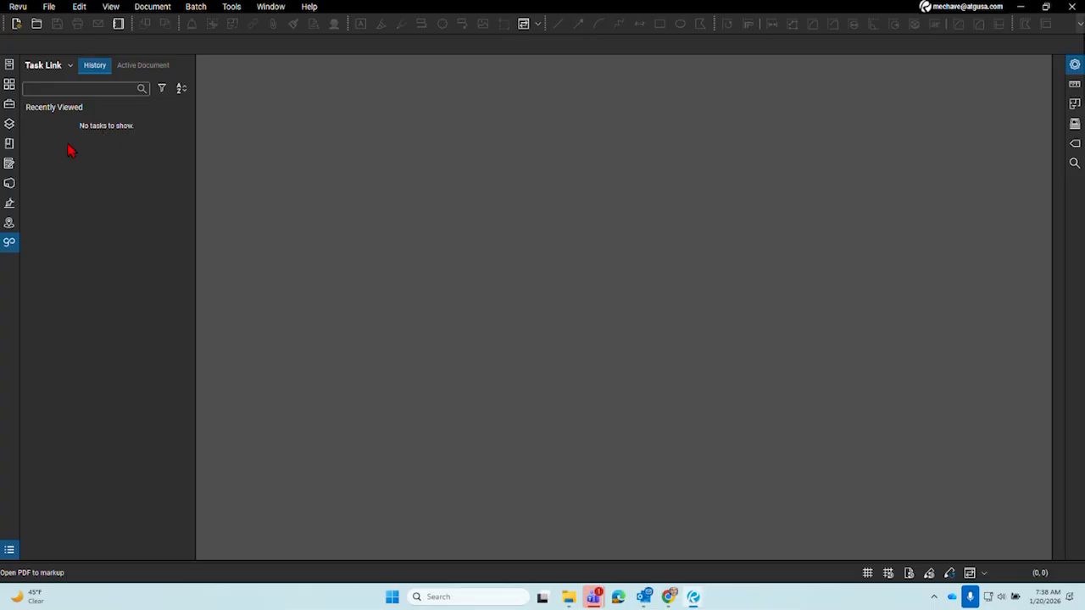
mouse_move(673, 601)
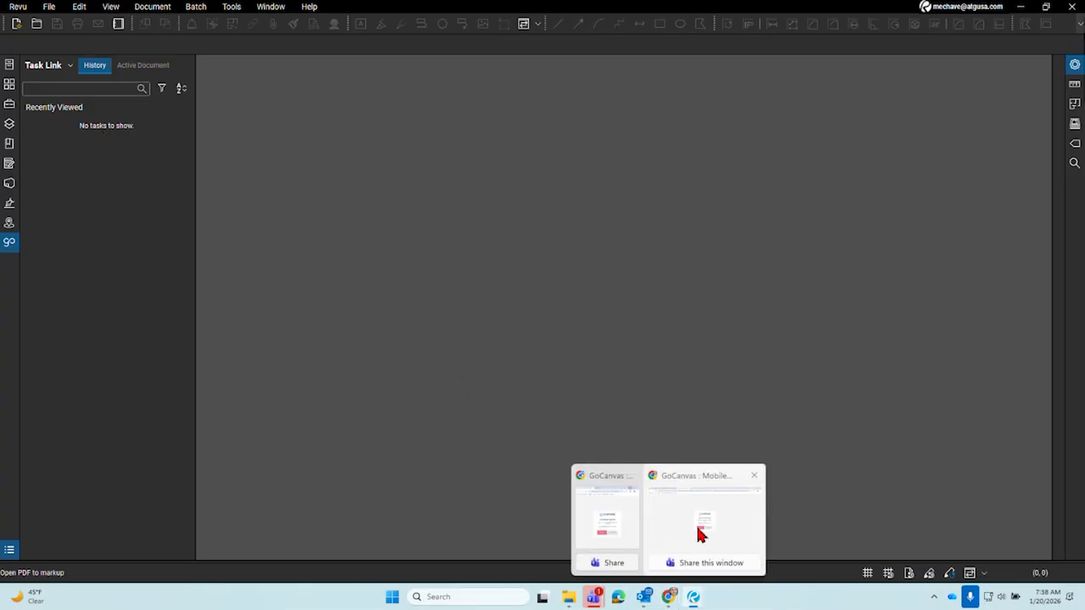
click(706, 499)
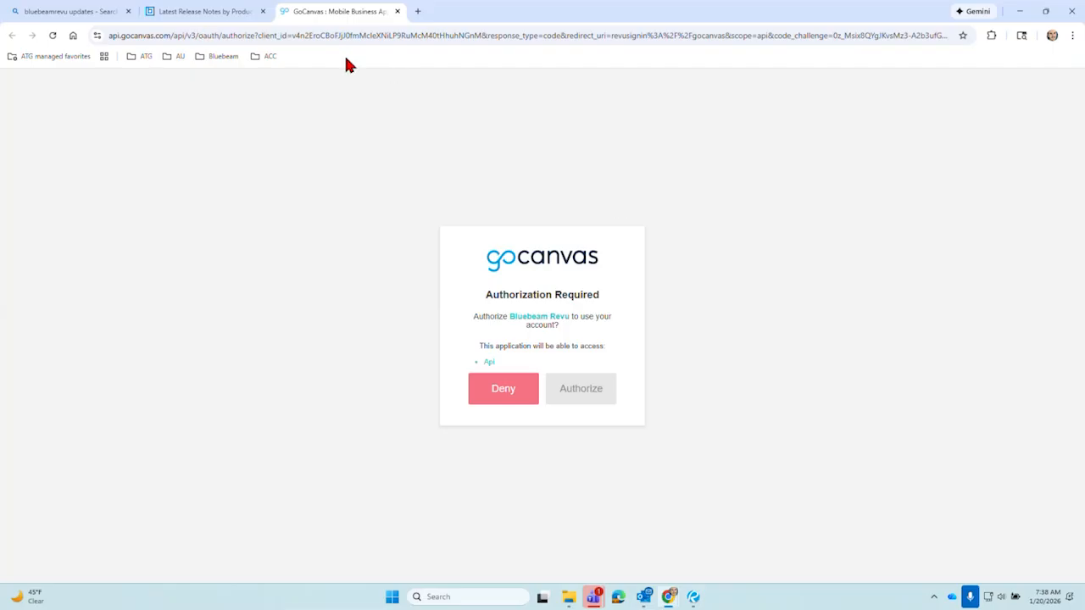
click(417, 12)
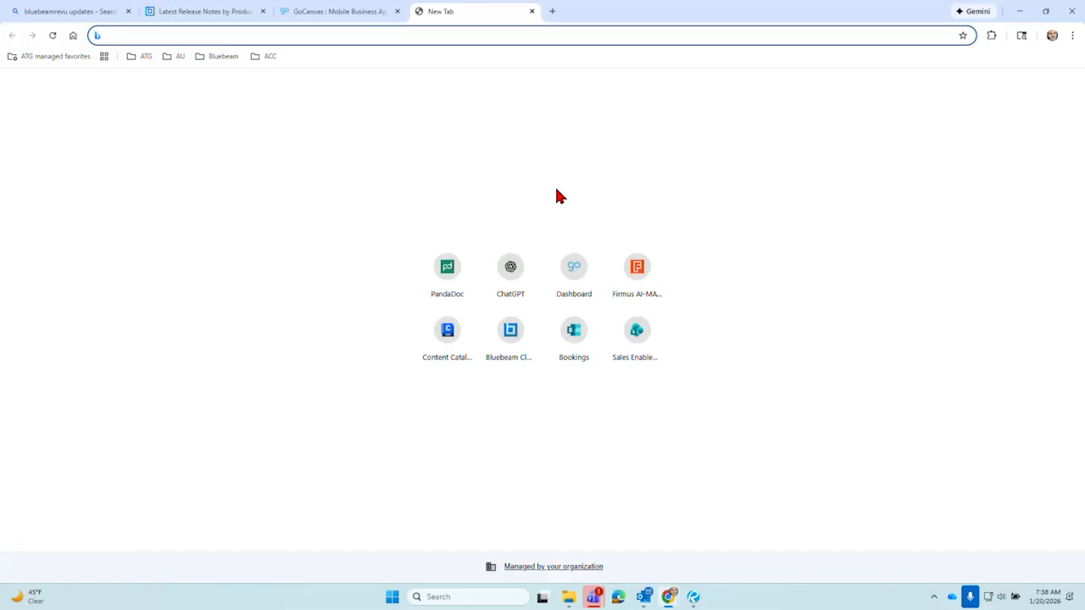
click(564, 281)
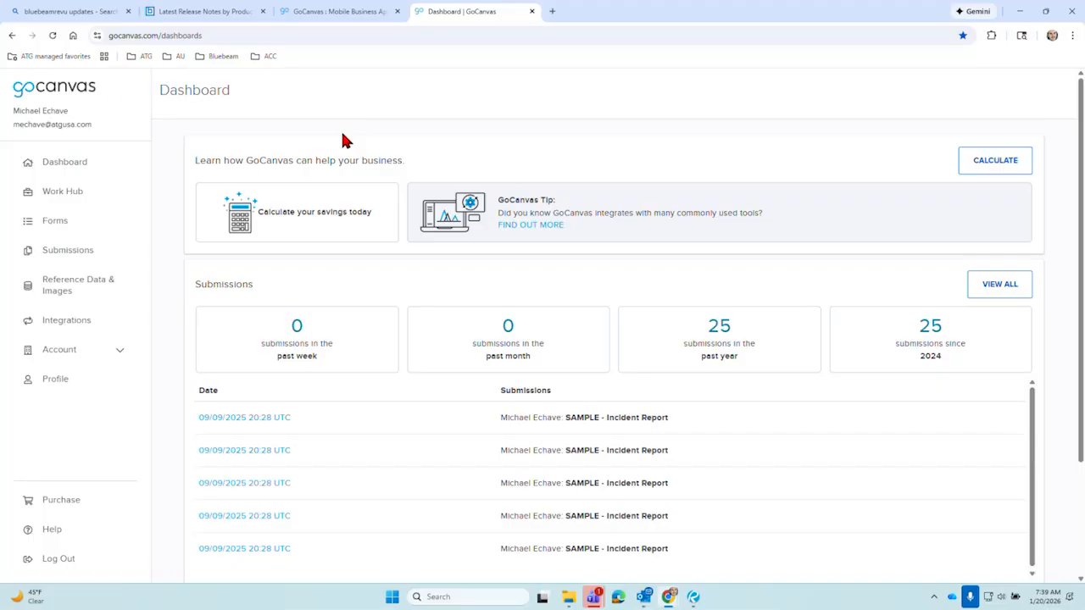
Review the Dashboard's submissions overview and users section
click(51, 170)
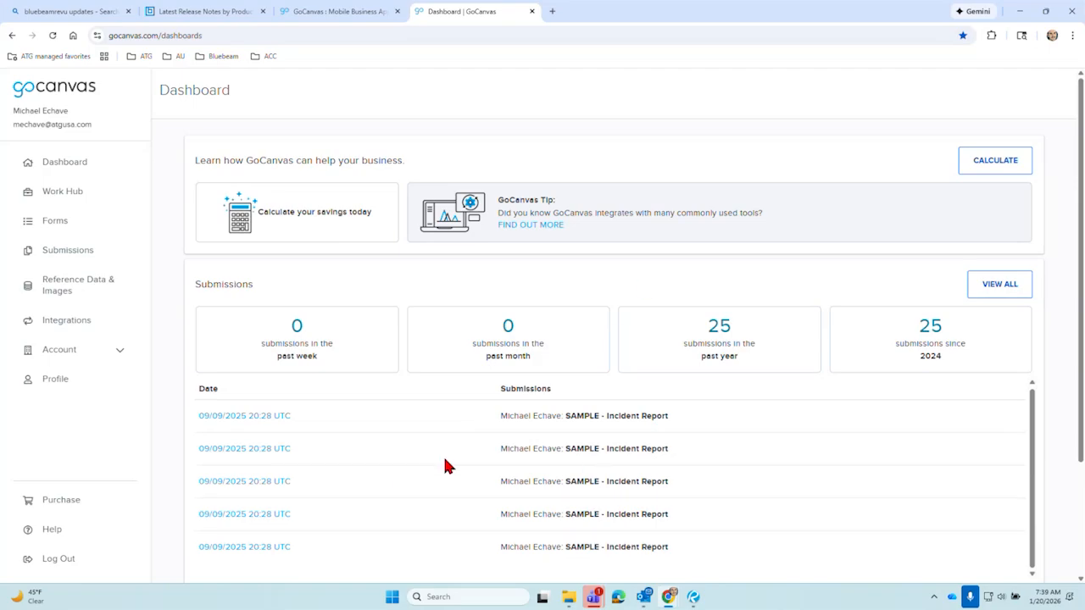
scroll(464, 378, down, 1)
scroll(466, 378, down, 3)
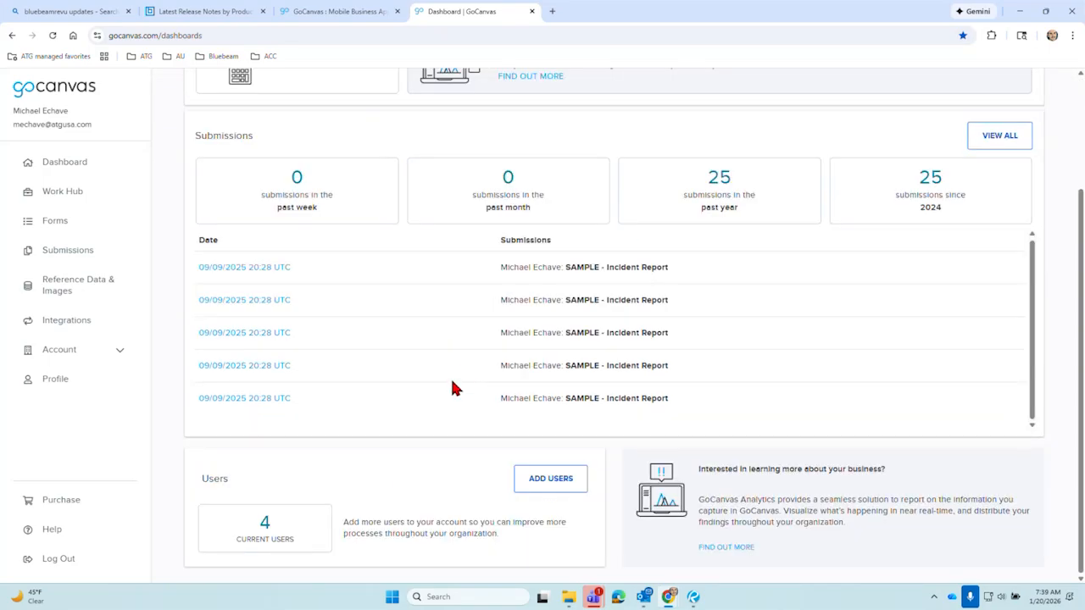
scroll(616, 323, up, 1)
scroll(616, 324, up, 3)
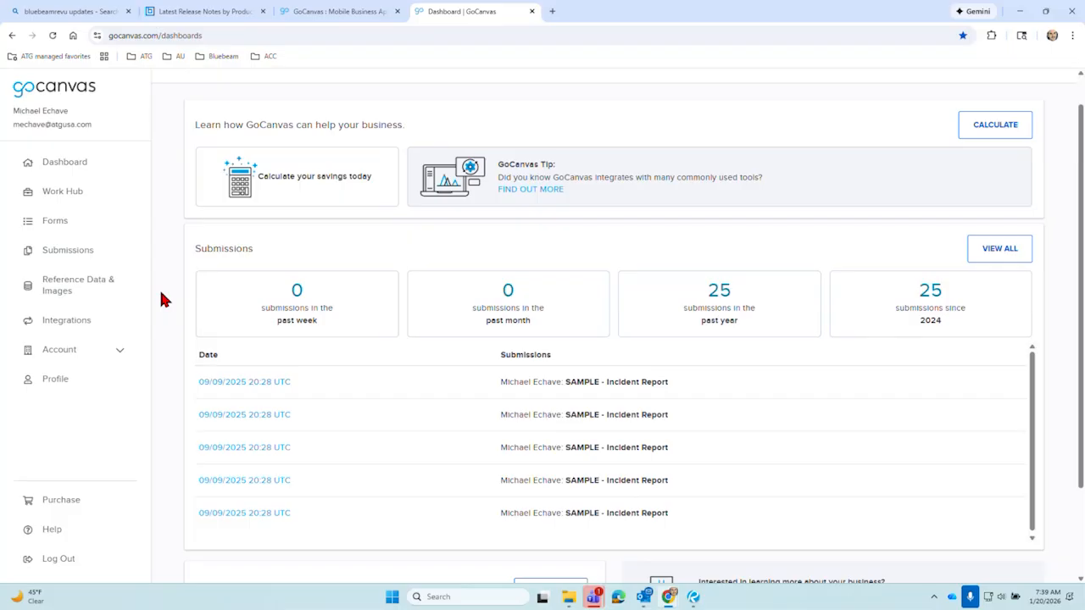
Look through the Submissions and Forms pages, ending at the in-progress dispatches in the Work Hub
click(75, 263)
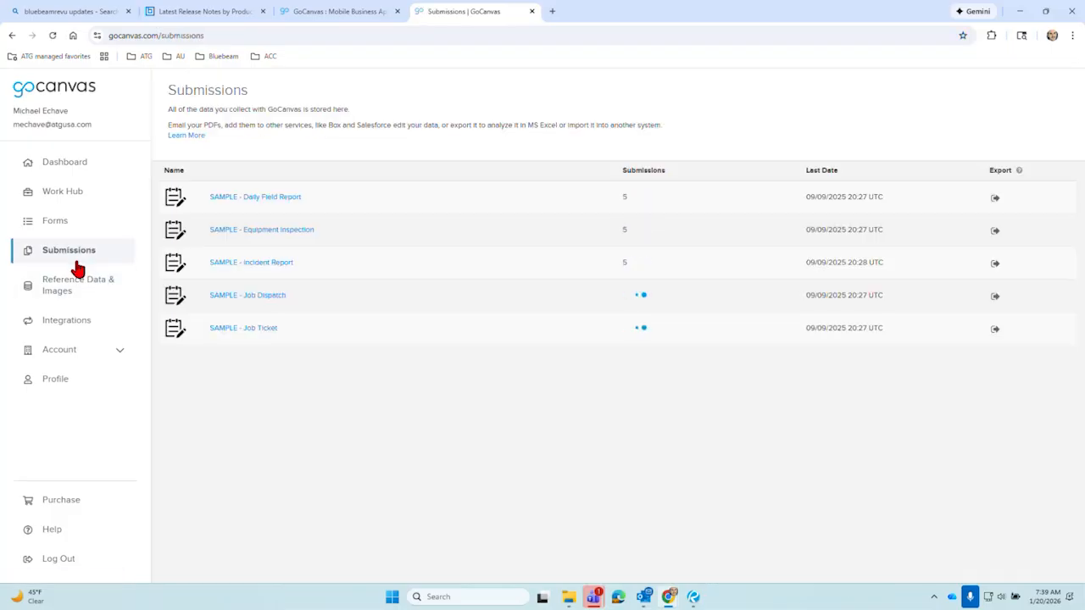
click(63, 229)
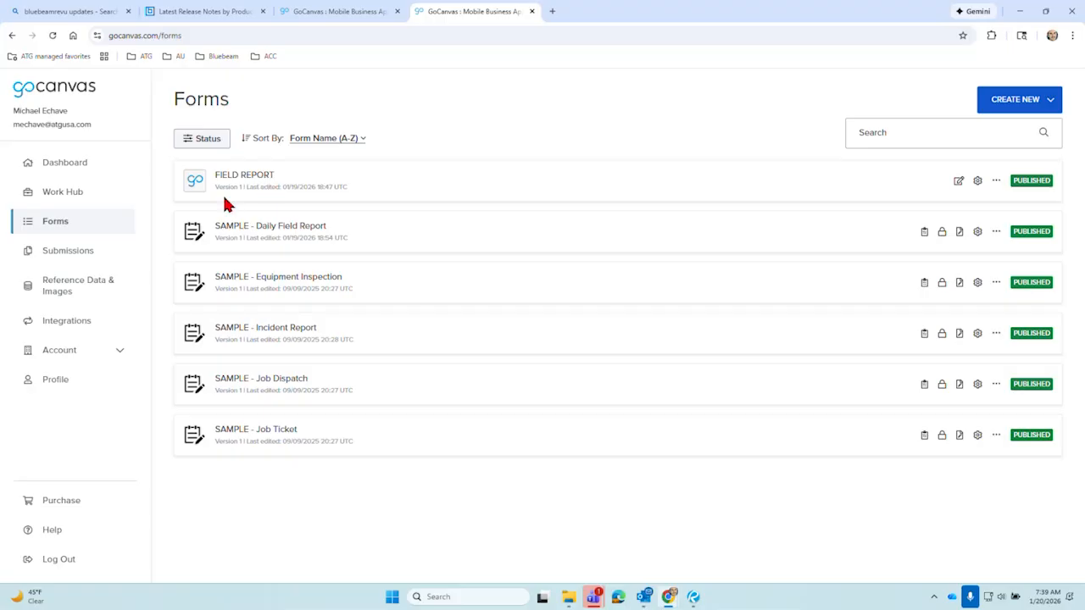
click(64, 194)
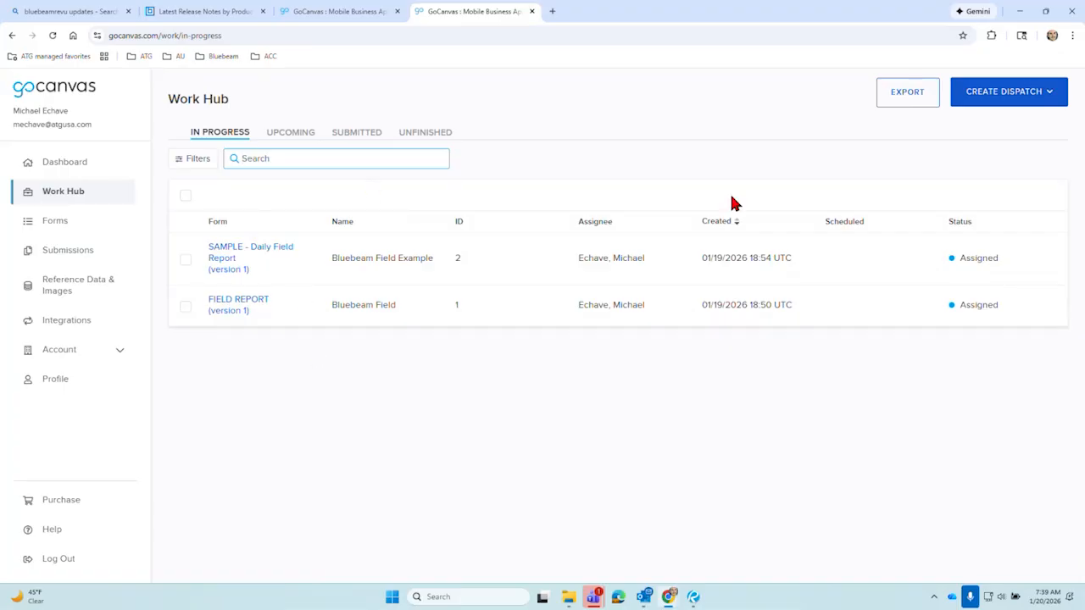
Open a new dispatch from the Work Hub and look through the forms offered for it
click(973, 102)
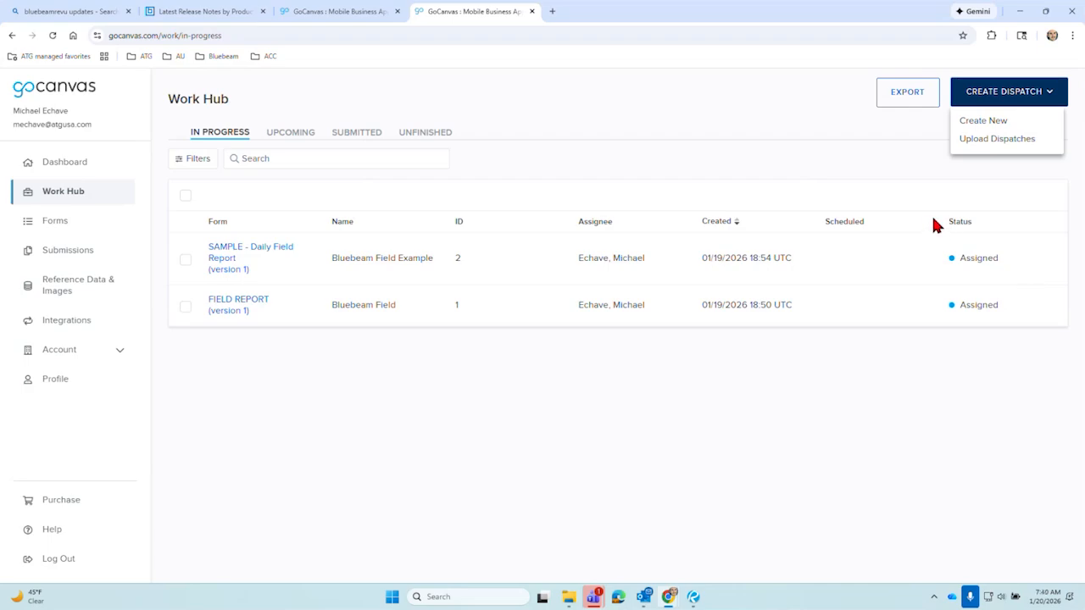
click(975, 126)
click(423, 195)
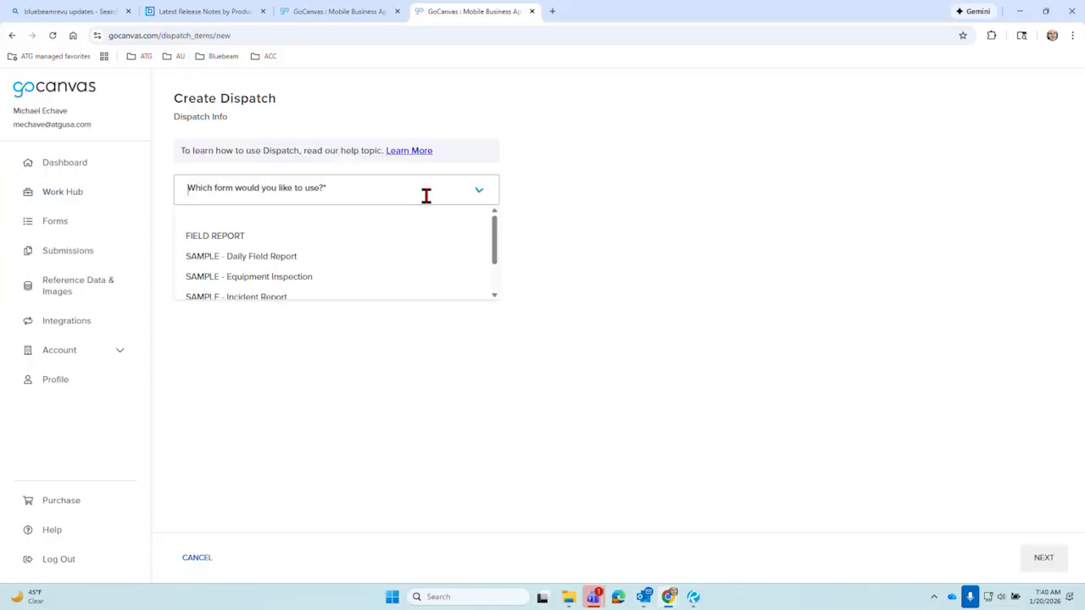
scroll(346, 252, down, 2)
scroll(329, 261, up, 2)
scroll(330, 262, down, 2)
click(237, 445)
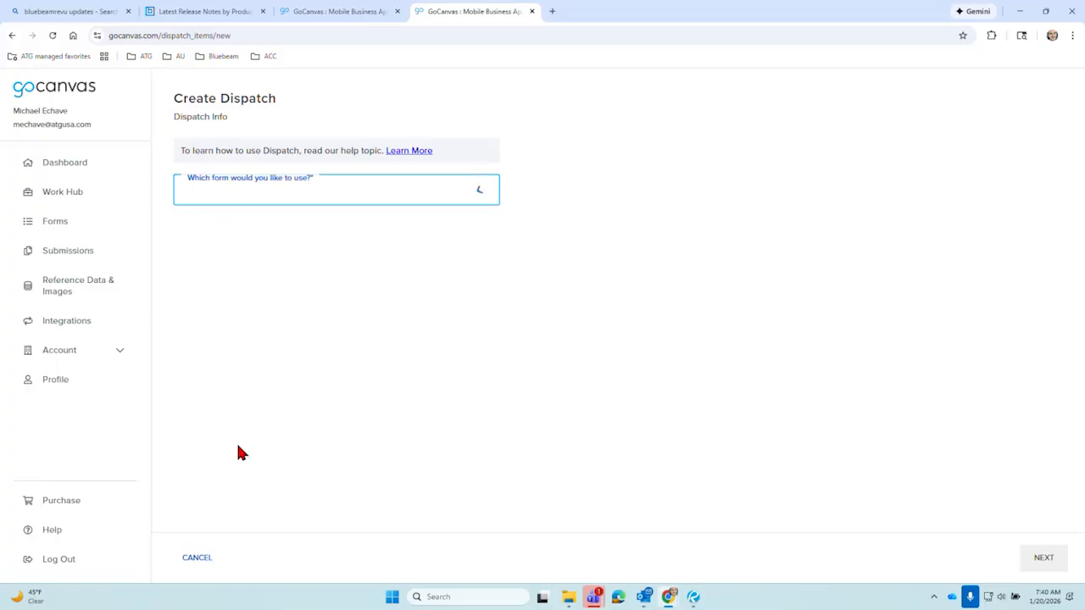
Review the Submissions page and the Forms page's options for creating a basic form, advanced form or folder
click(53, 253)
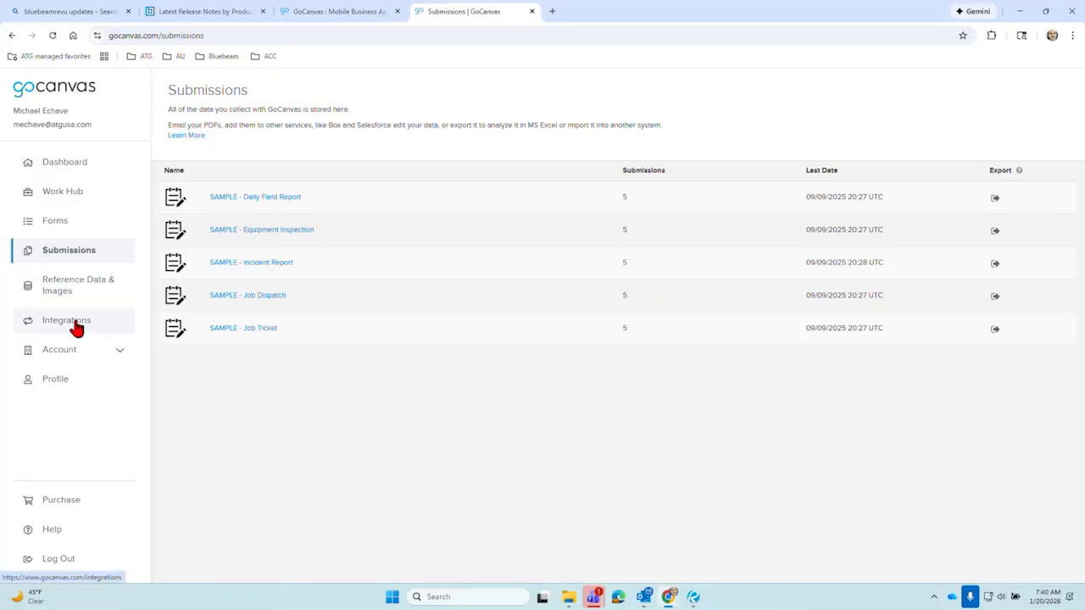
click(82, 229)
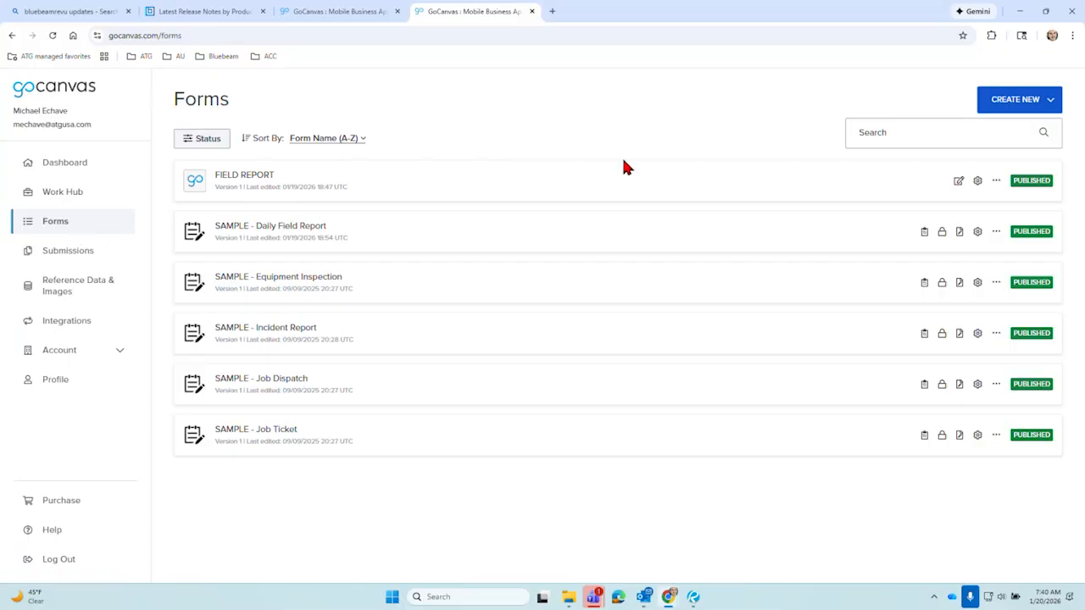
click(1029, 99)
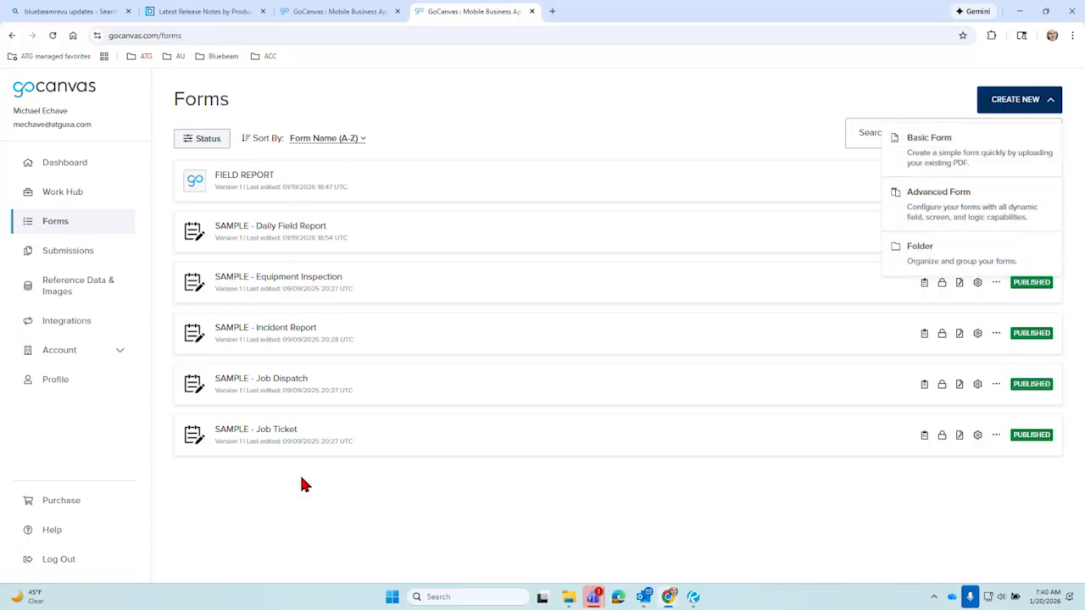
click(72, 194)
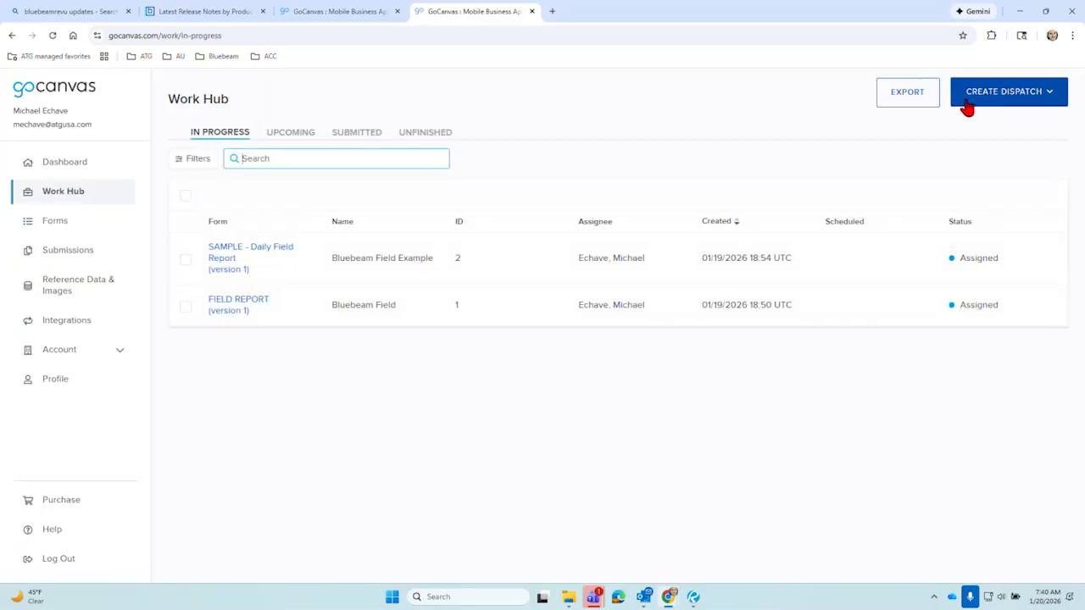
click(58, 224)
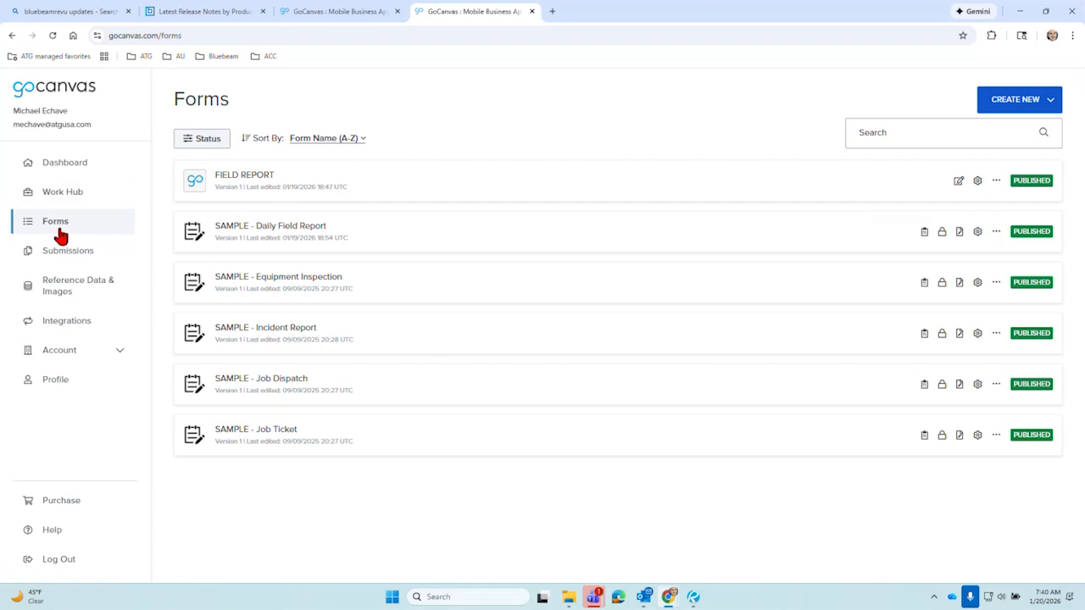
click(999, 113)
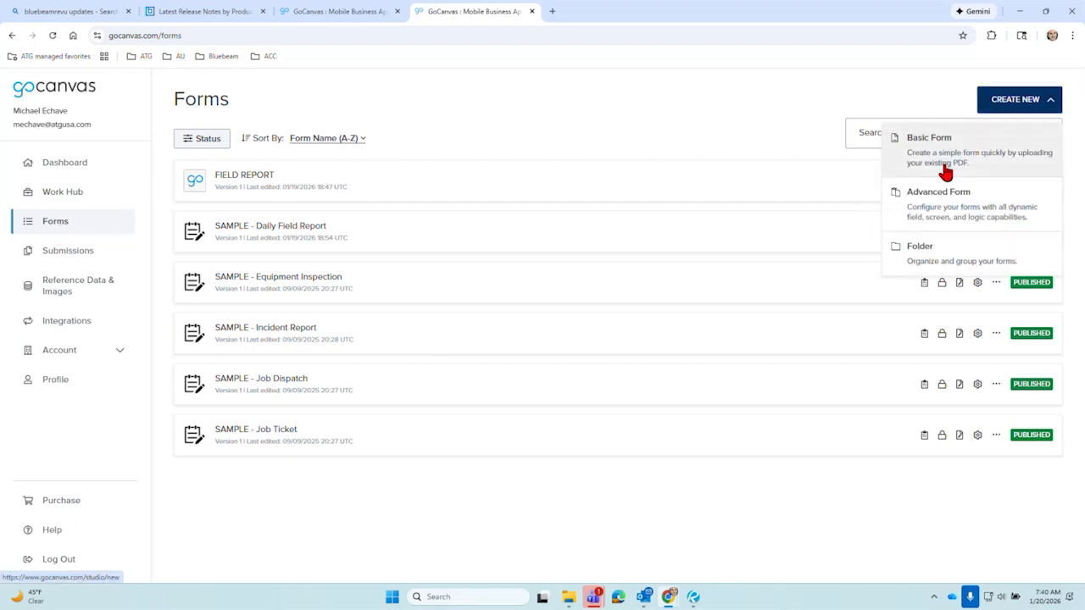
click(621, 168)
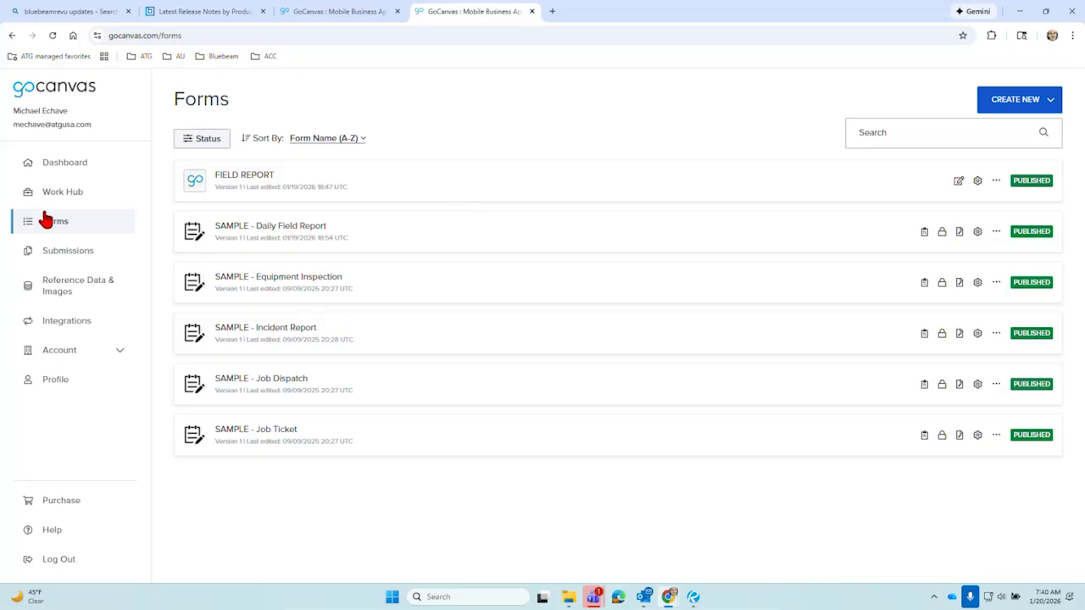
Review the form, name, assignee and status of the Work Hub's in-progress dispatches and return to Revu
click(71, 199)
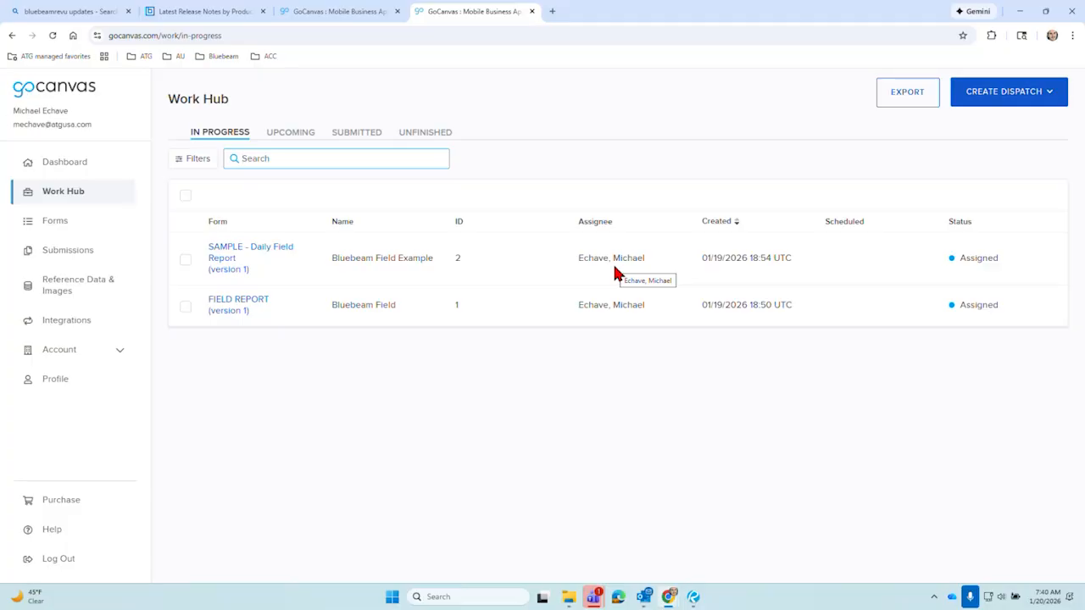
click(531, 381)
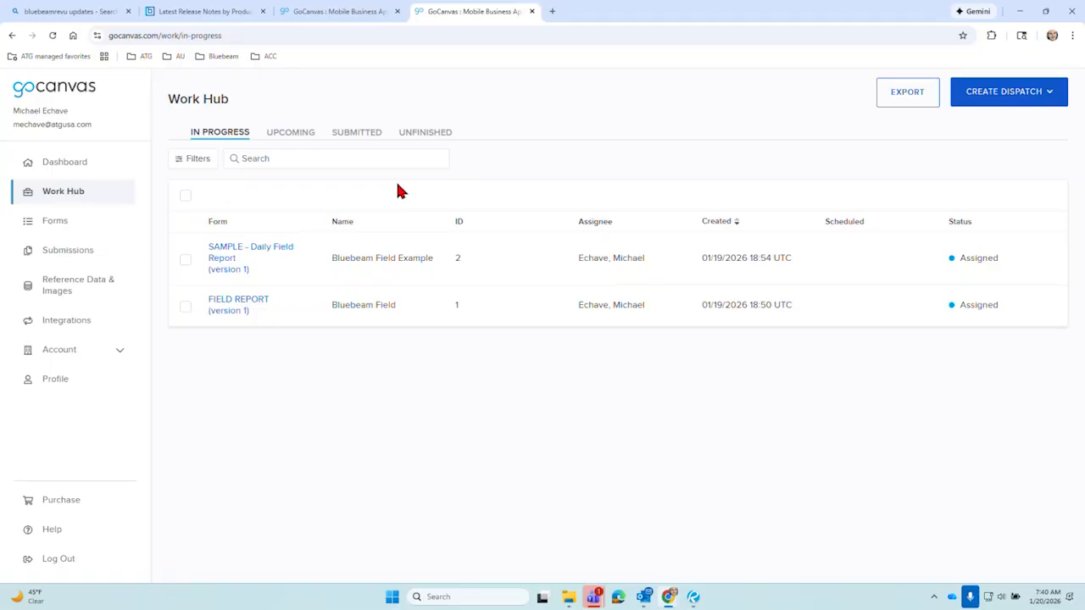
click(1018, 19)
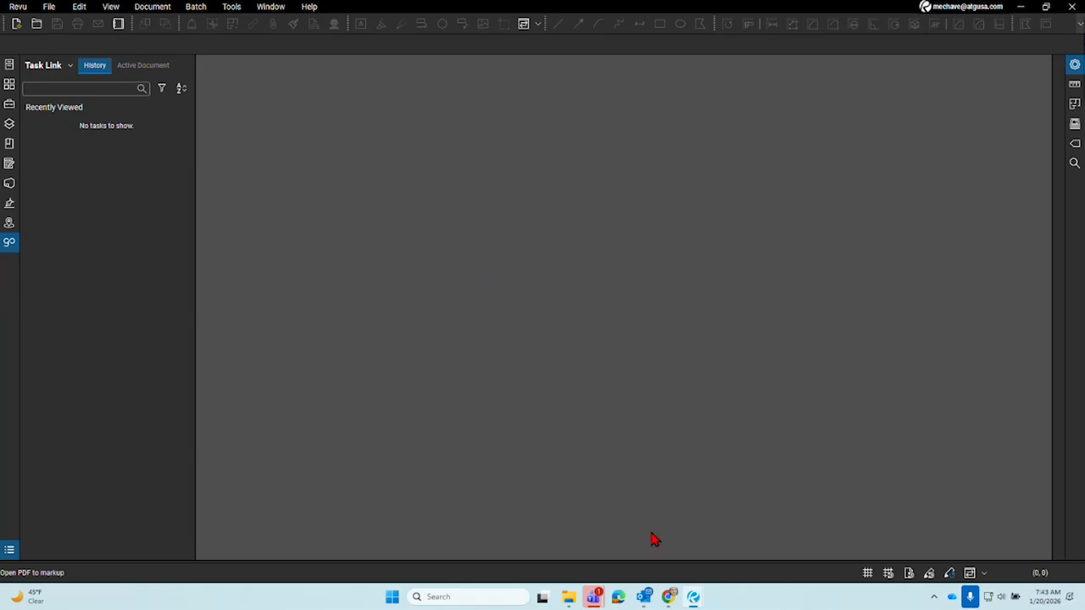
Switch to Chrome, examine the SAMPLE - Daily Field Report dispatch's details and entries, check the Work Hub list and return to Revu
mouse_move(673, 598)
click(691, 536)
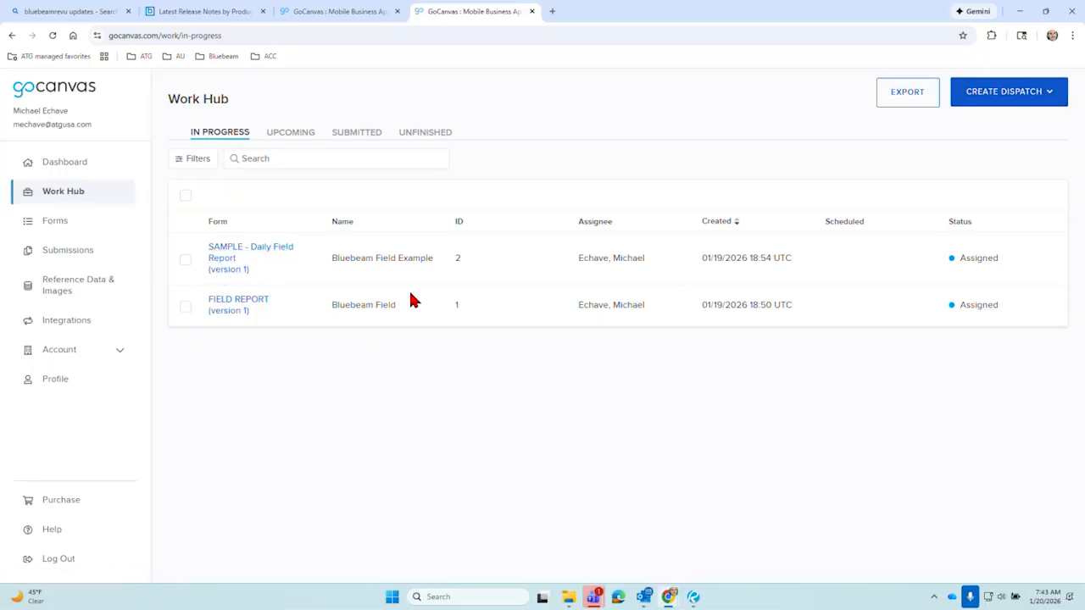
click(252, 259)
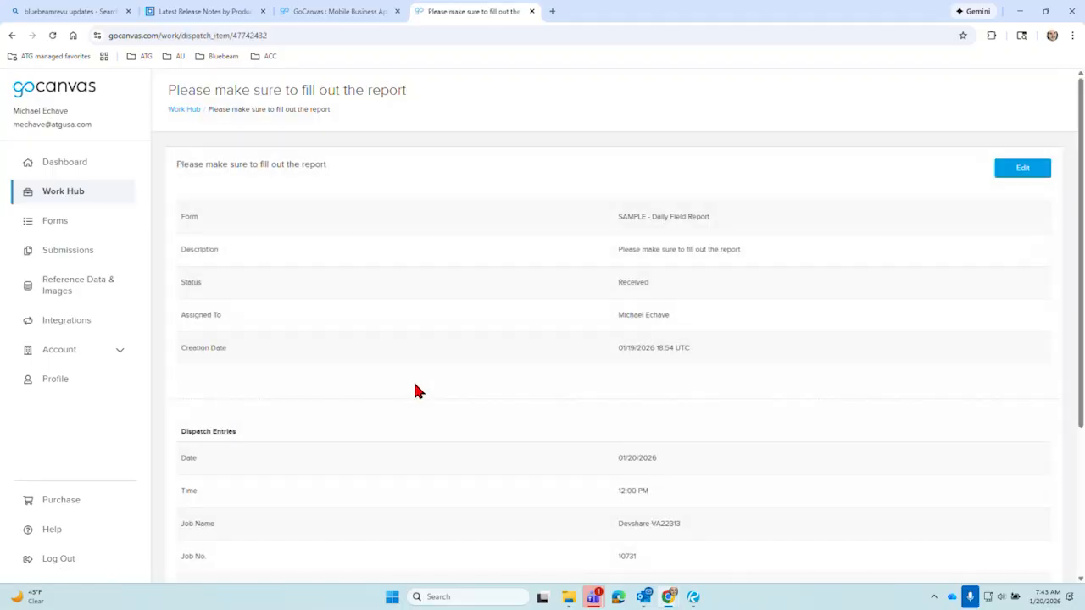
scroll(412, 382, down, 3)
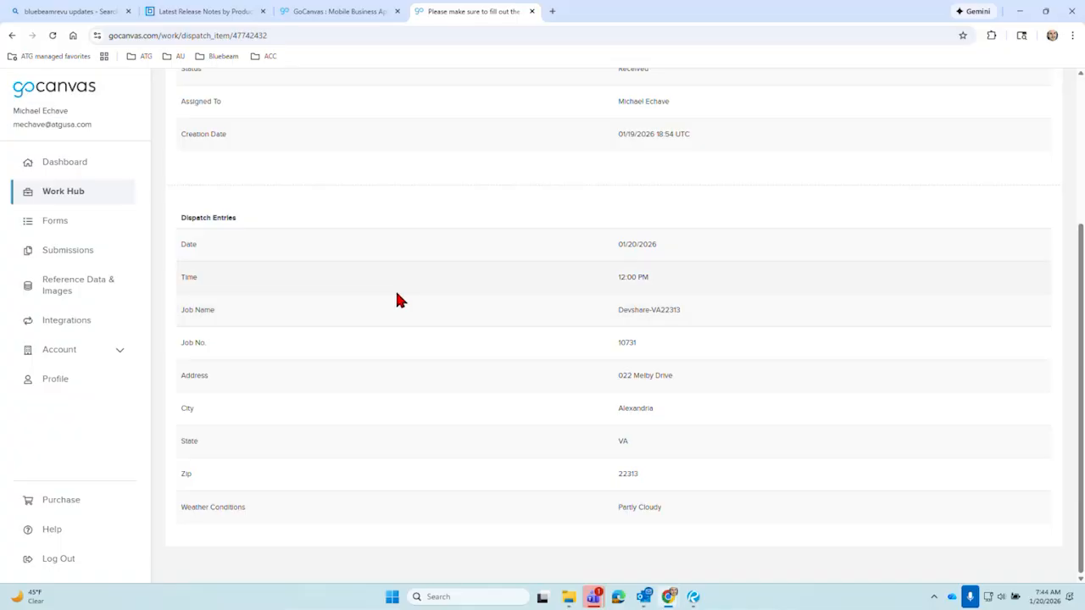
scroll(395, 289, up, 3)
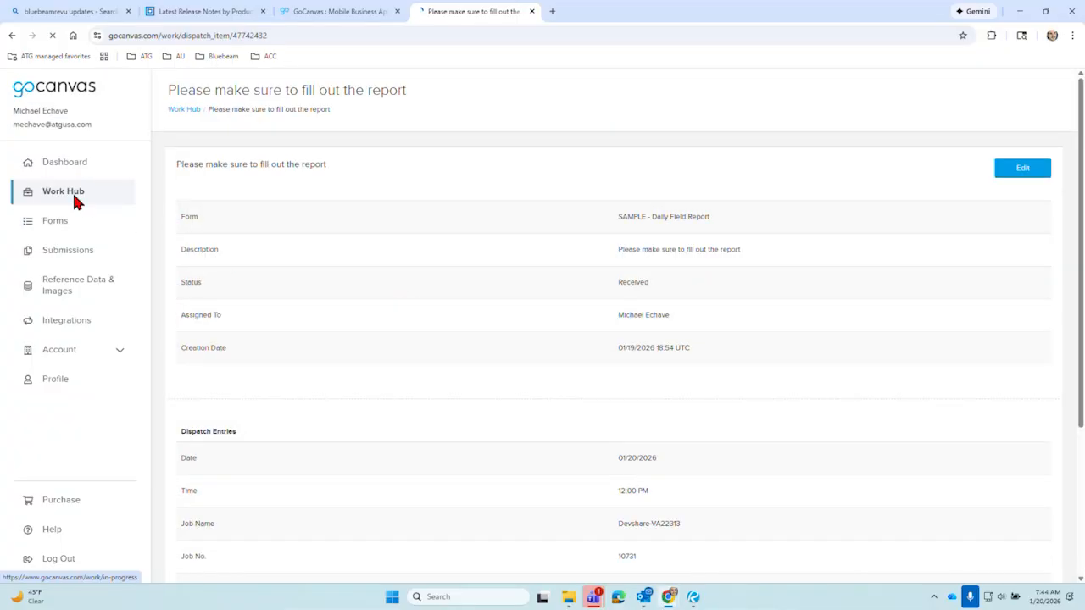
click(73, 197)
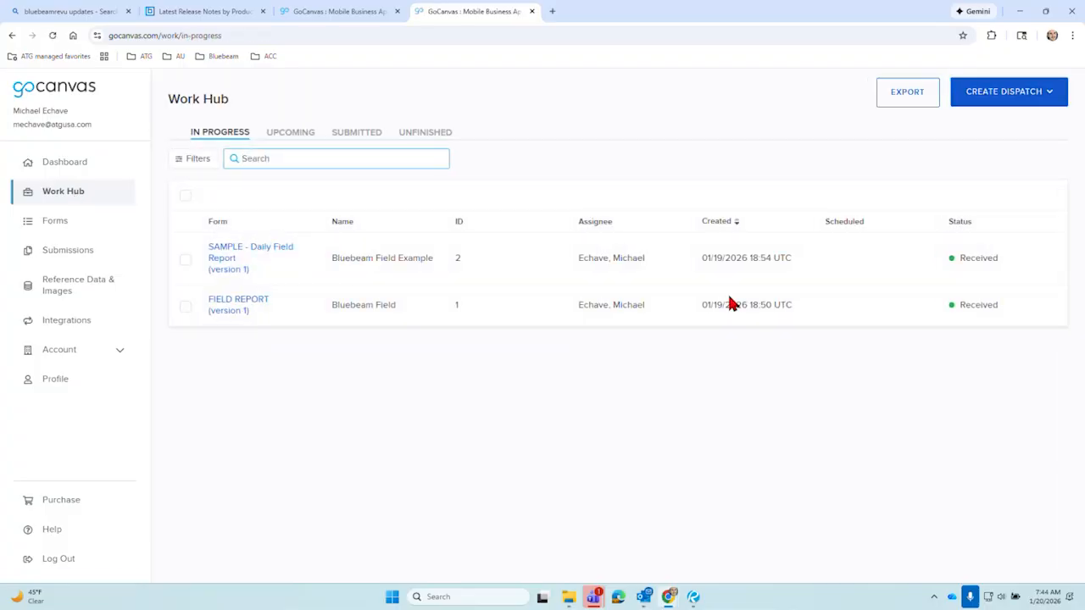
click(1019, 12)
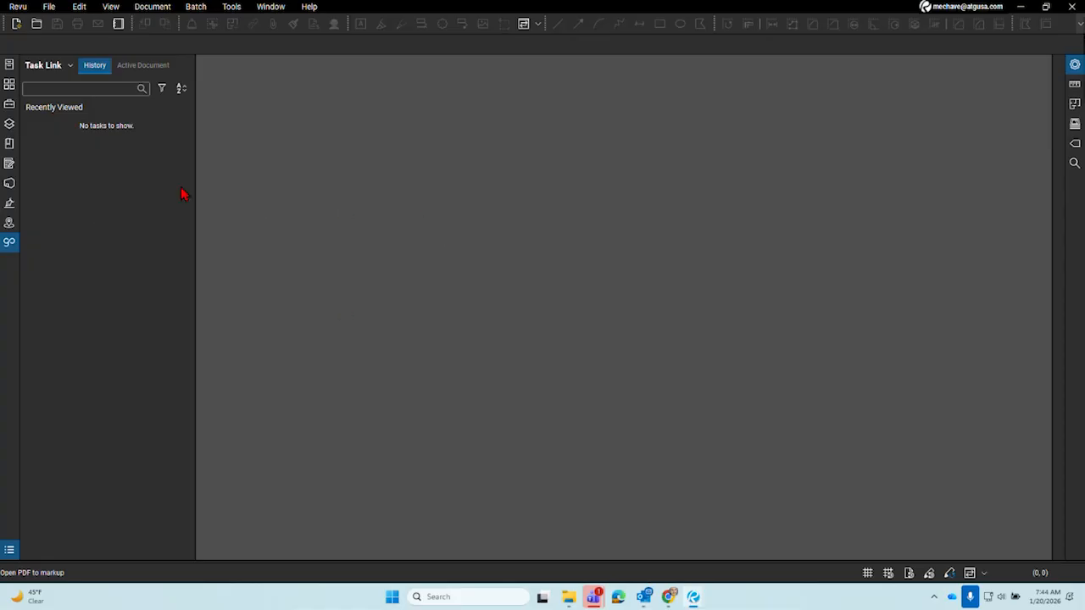
Open the Samtec PDF at the S1.1 Foundation Plan page, focusing on the C2/F5 column footings
click(9, 65)
click(65, 145)
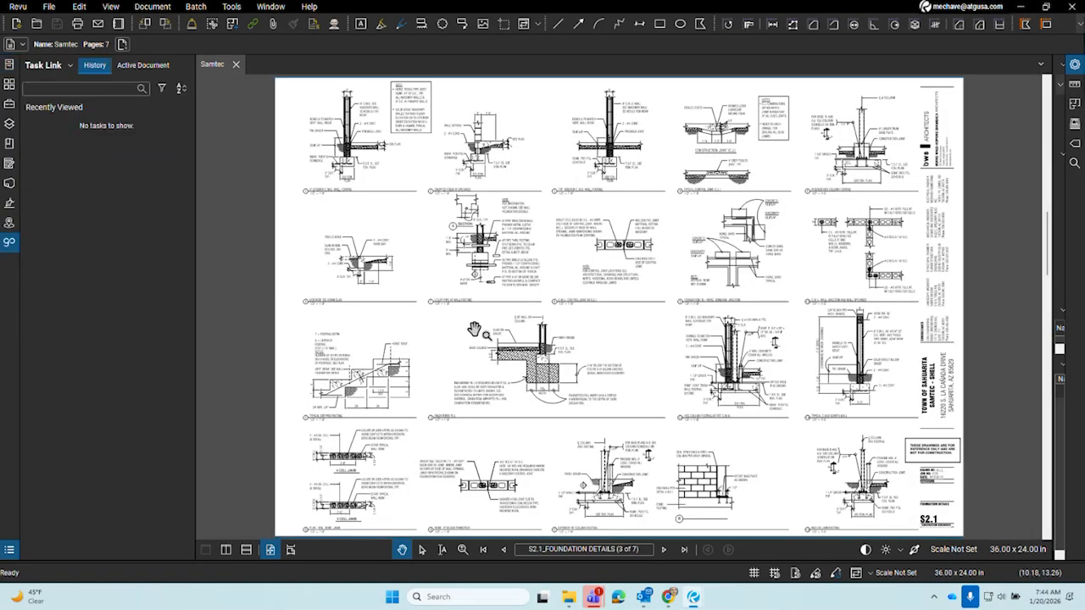
click(500, 549)
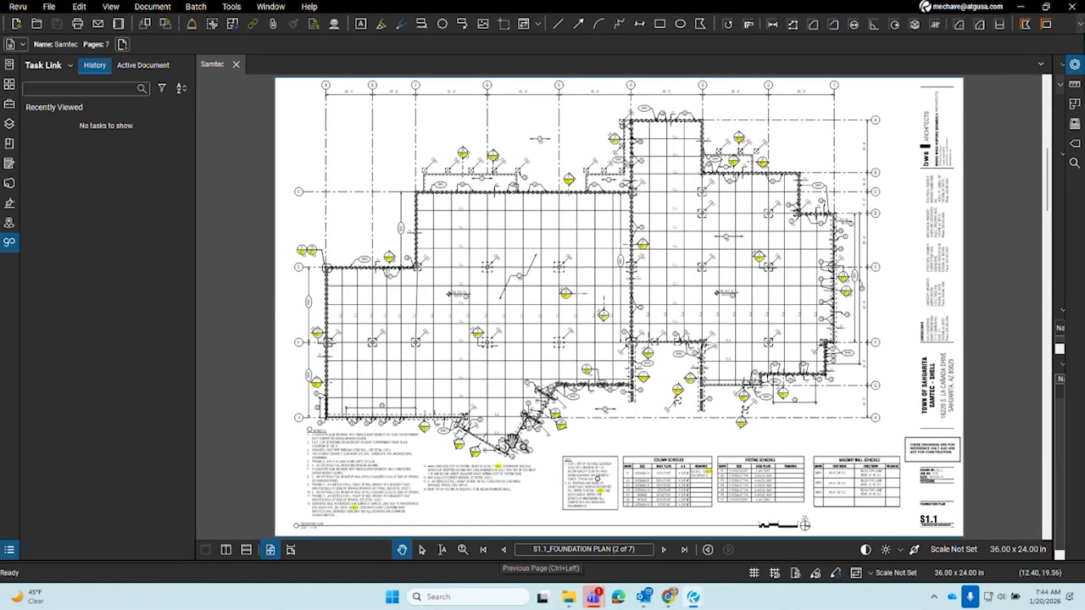
scroll(371, 373, up, 5)
scroll(338, 307, up, 3)
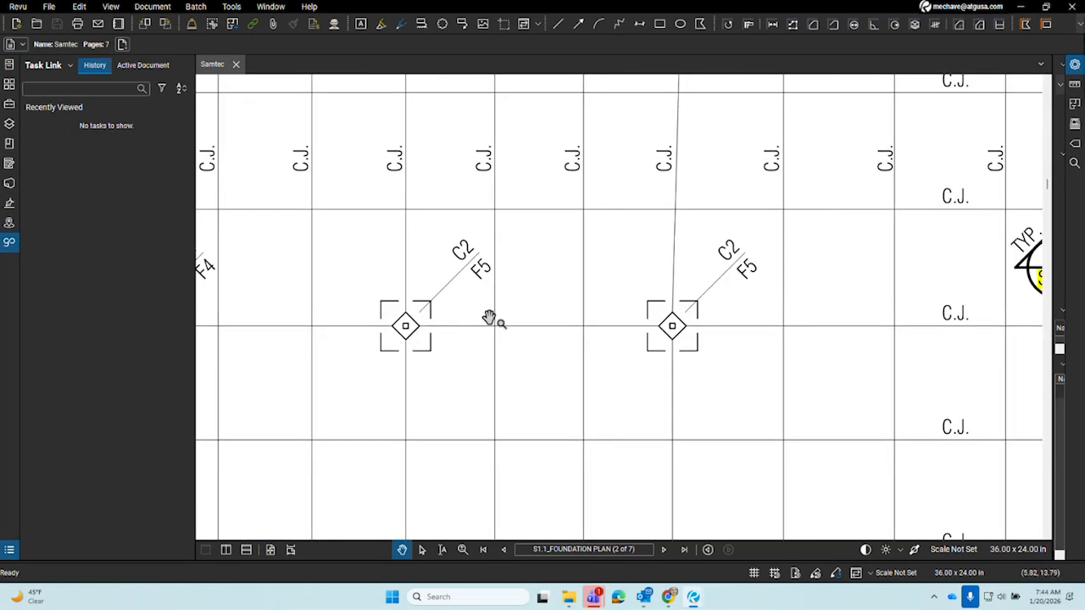
Draw a cloud markup around the western C2/F5 column footing and check its Task Link options
click(442, 24)
drag(348, 222, 502, 370)
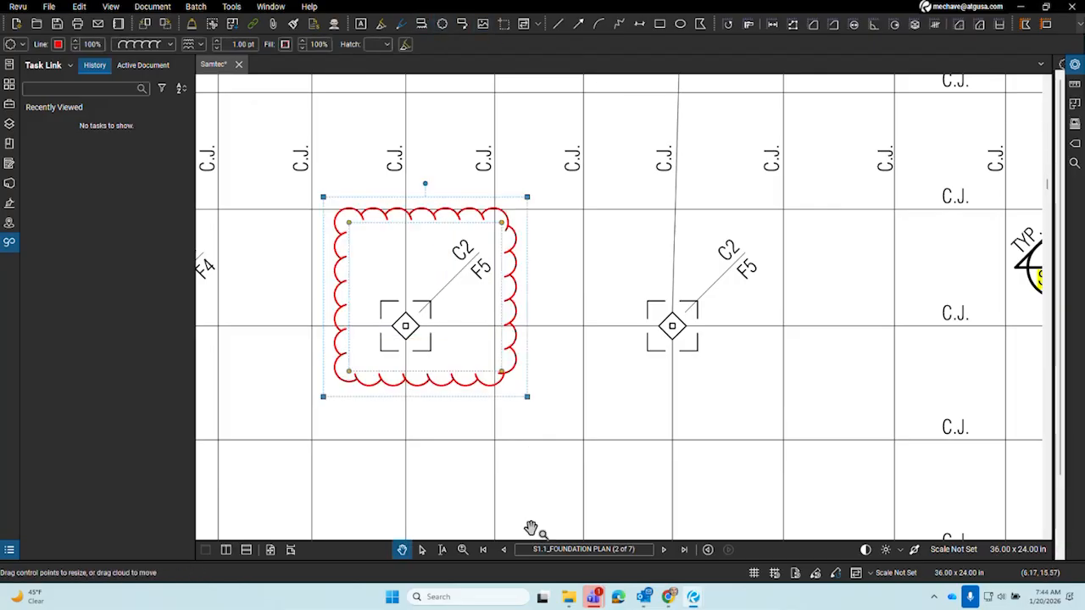
right_click(507, 375)
mouse_move(550, 527)
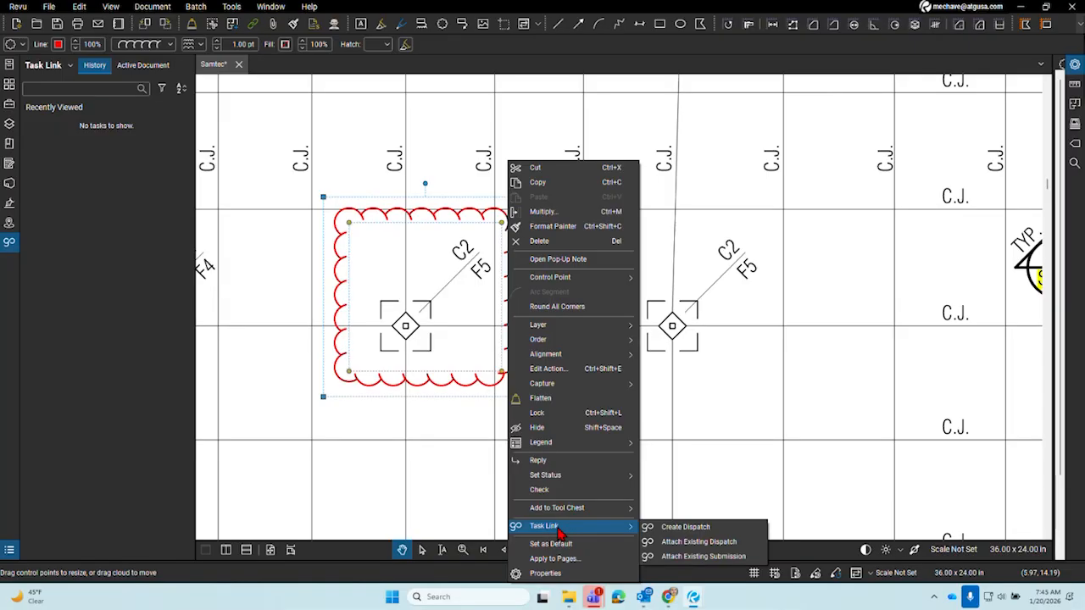
click(455, 494)
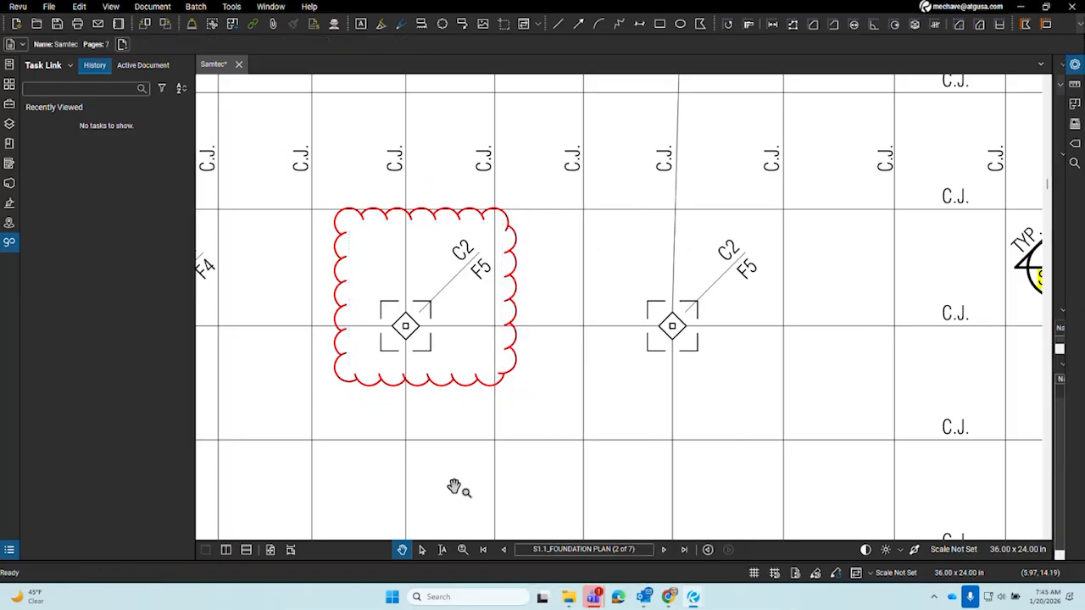
Start attaching an existing dispatch to the cloud and compare the offered dispatches with the GoCanvas Work Hub in Chrome
click(438, 386)
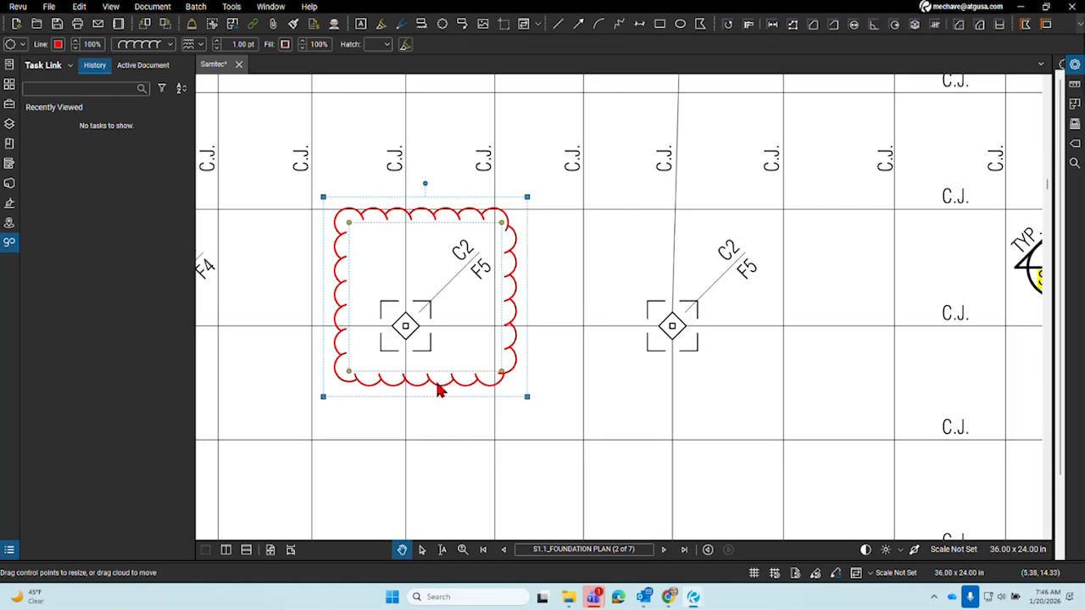
right_click(439, 388)
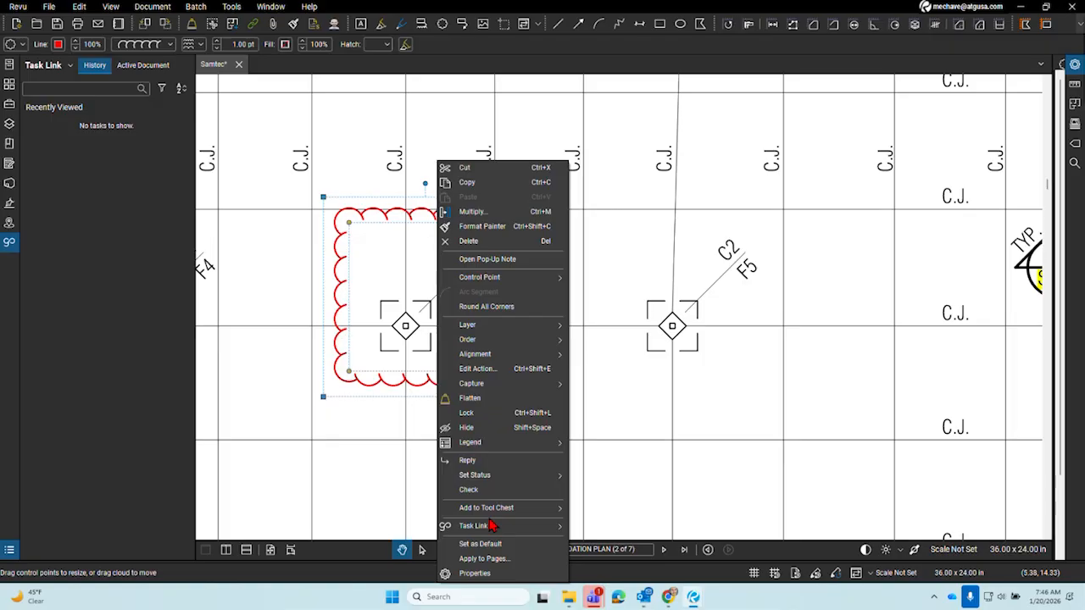
mouse_move(485, 526)
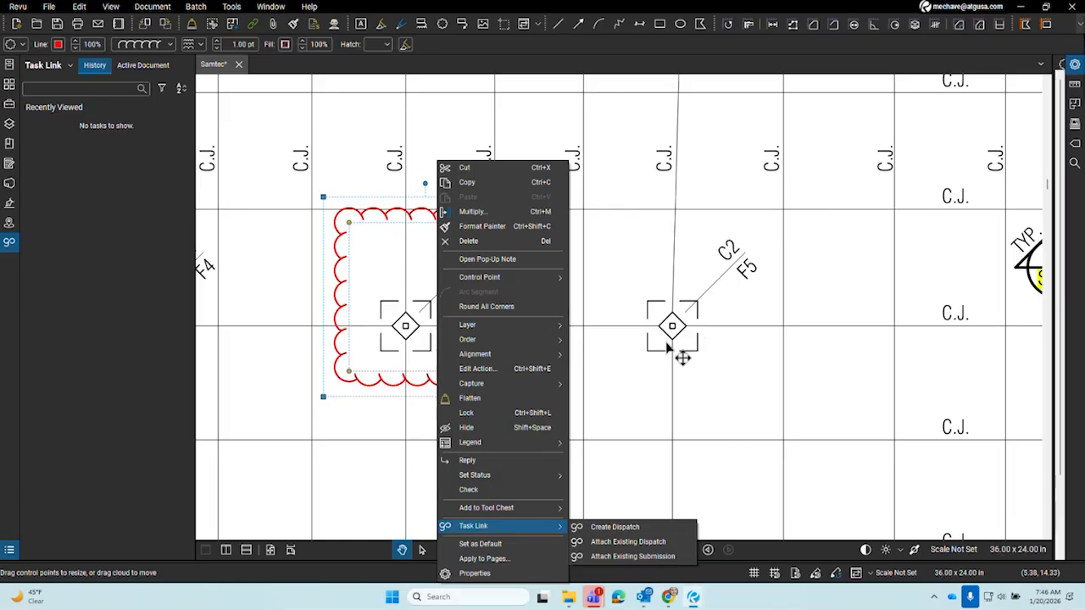
click(646, 547)
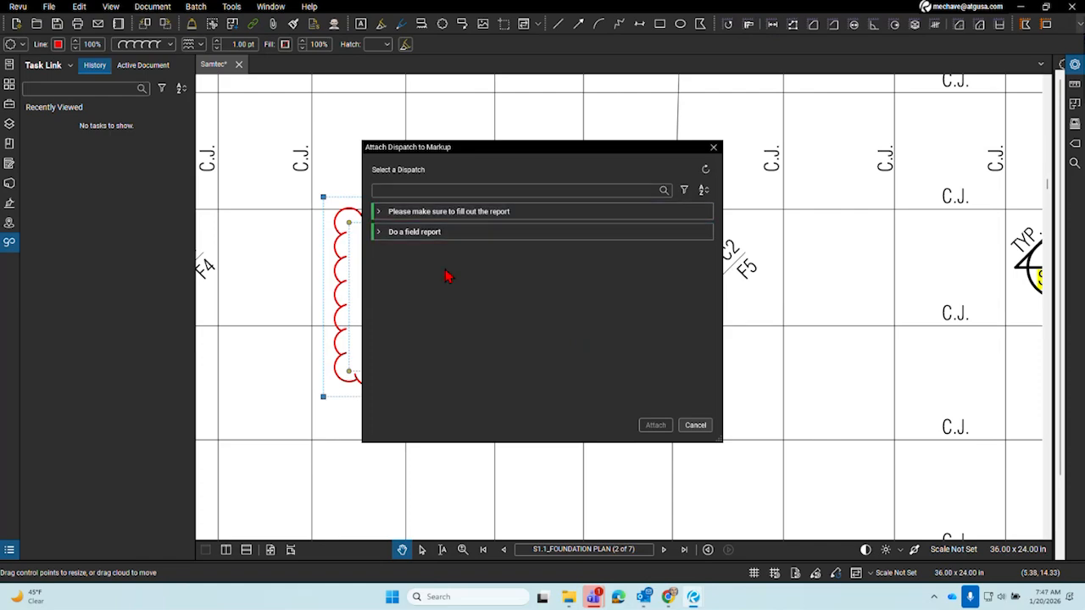
mouse_move(670, 593)
click(705, 512)
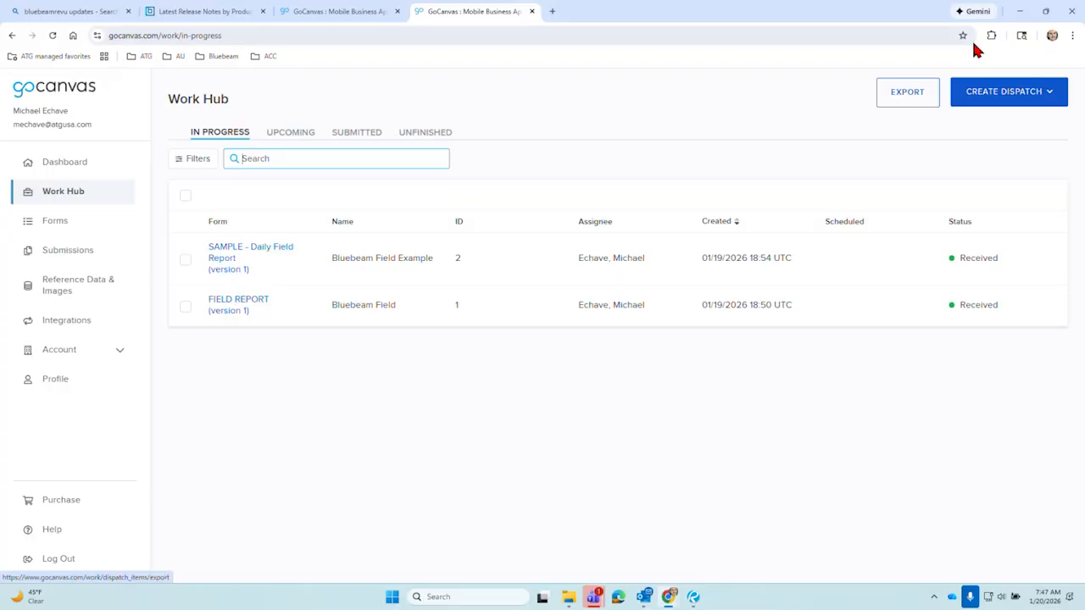
click(1019, 11)
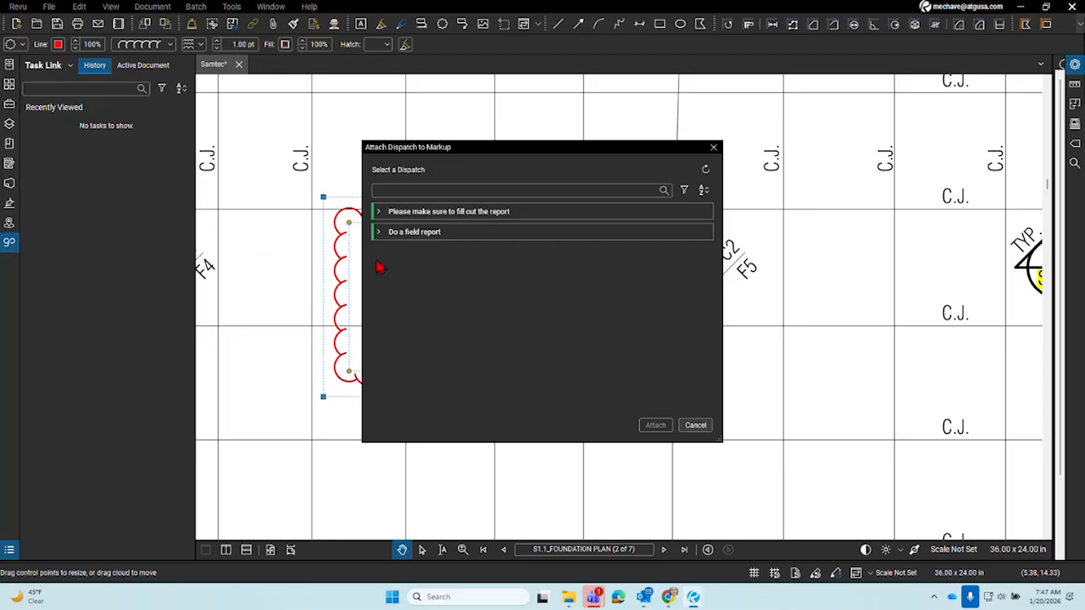
Expand both dispatches' details and attach the "Do a field report" dispatch to the cloud markup
click(378, 212)
click(379, 284)
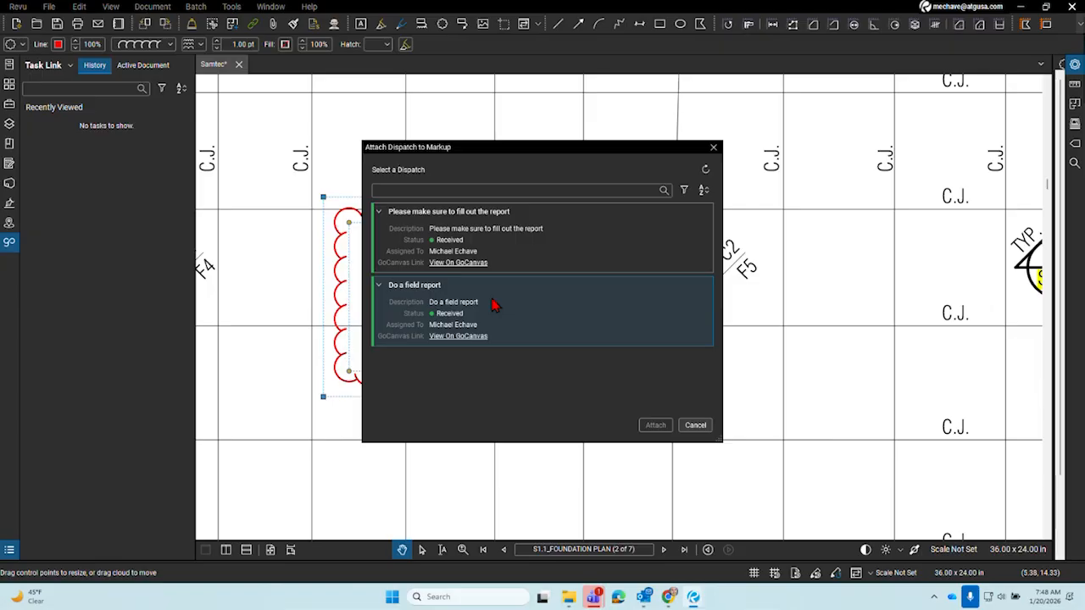
click(494, 303)
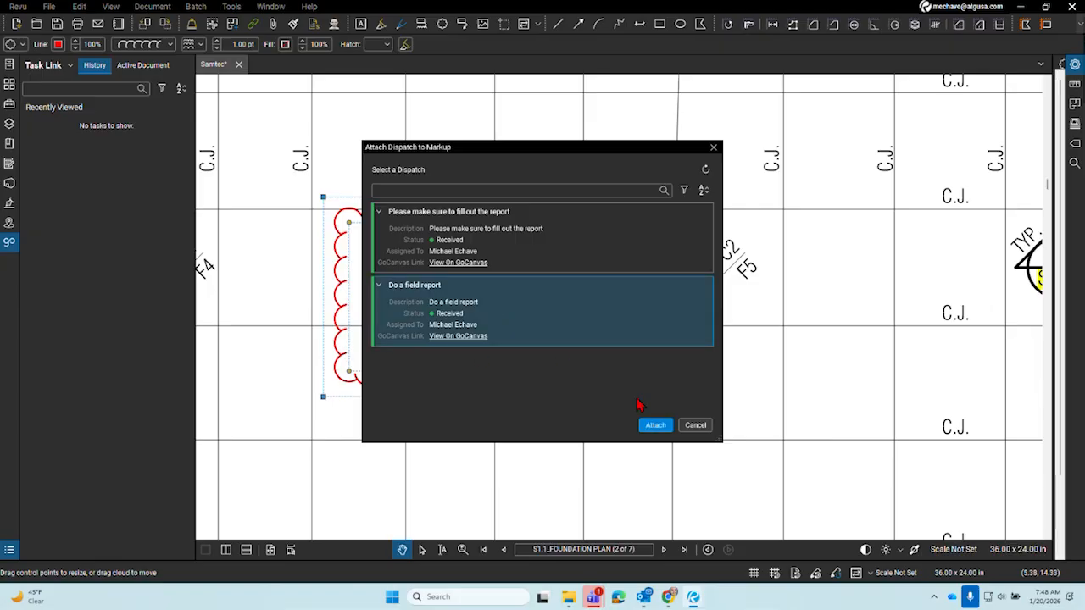
click(655, 424)
click(409, 426)
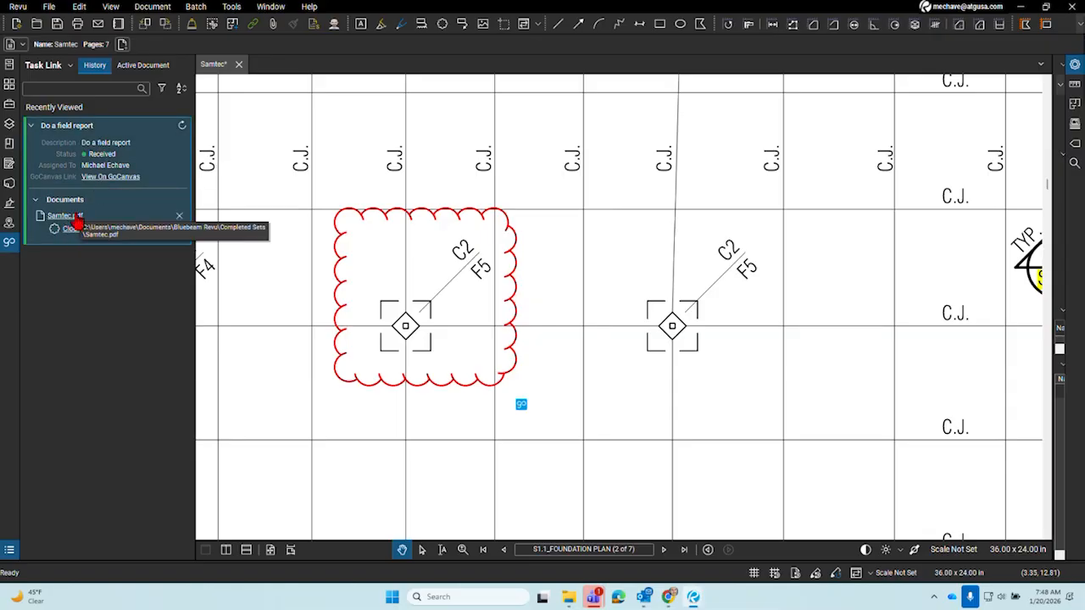
Refresh the linked dispatch, open its submission PDF in Revu, review the field report entries and dismiss the dark mode tip
click(183, 126)
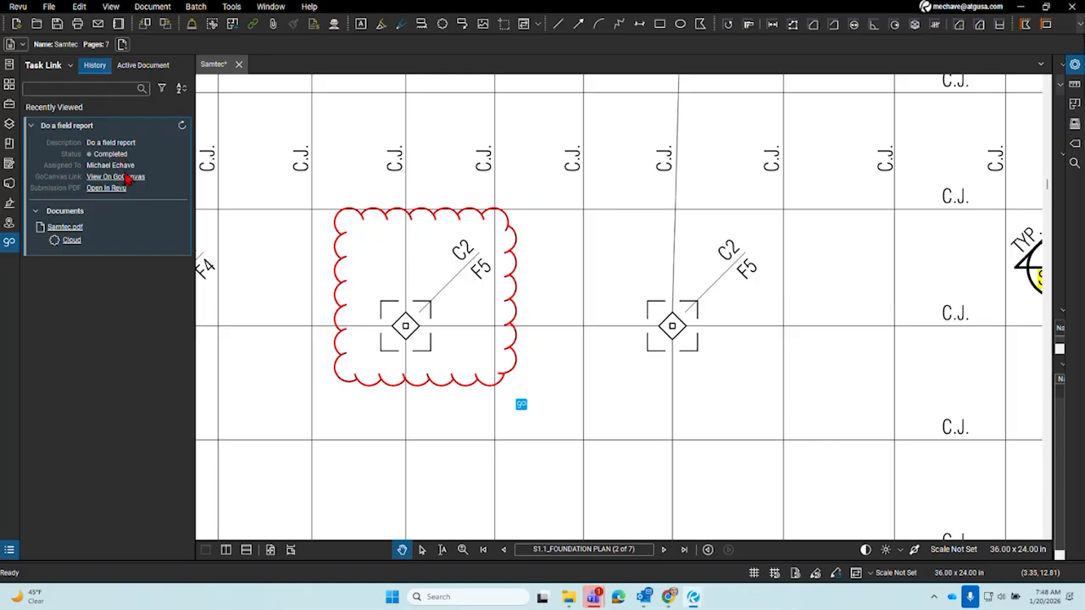
click(98, 190)
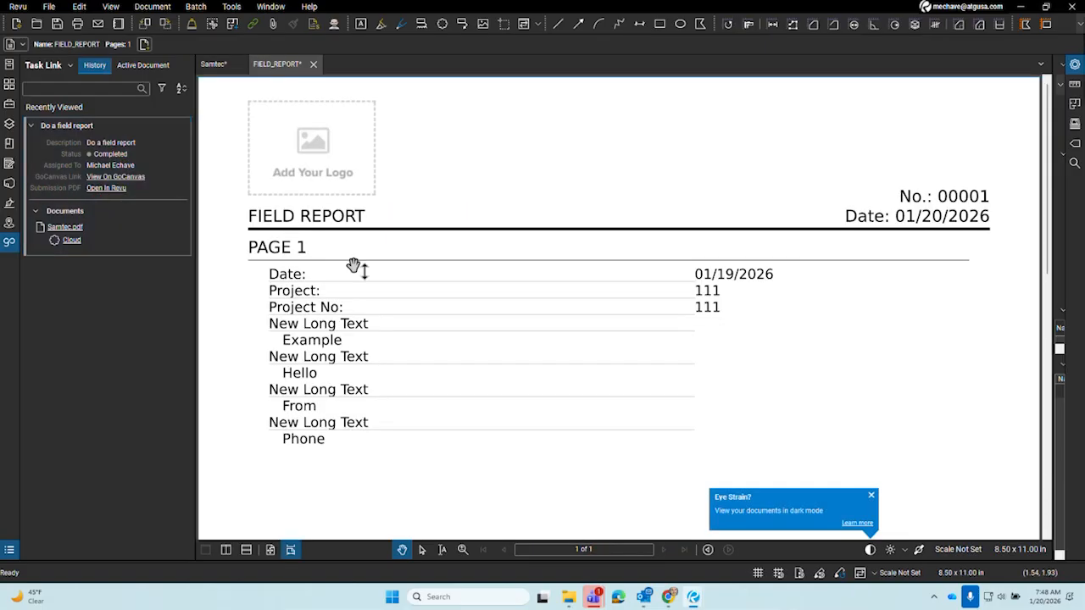
scroll(353, 266, down, 4)
scroll(353, 266, up, 3)
scroll(353, 266, up, 1)
scroll(354, 266, down, 1)
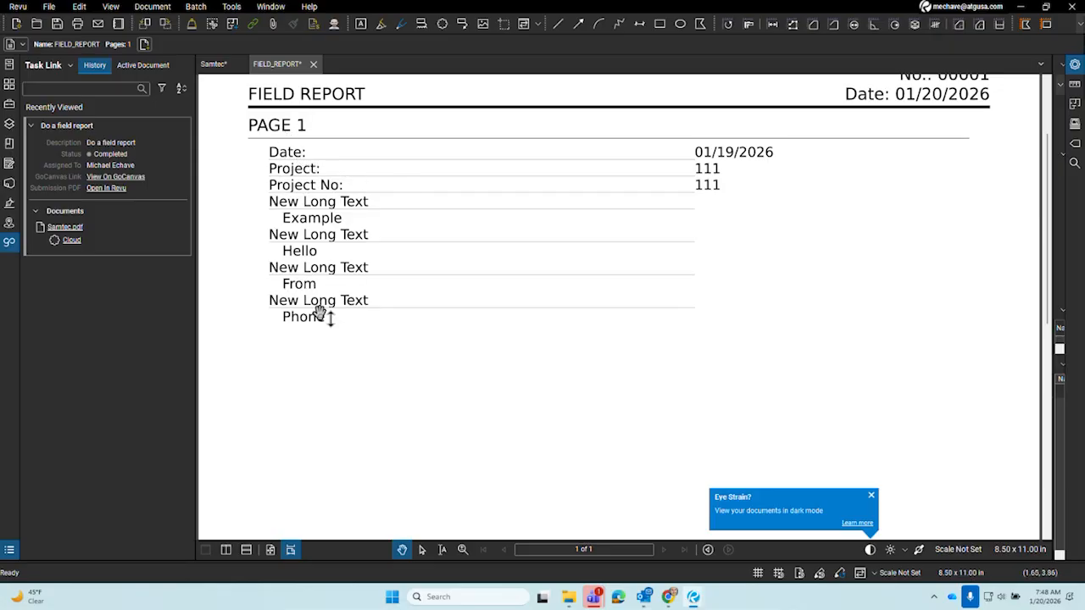
click(870, 496)
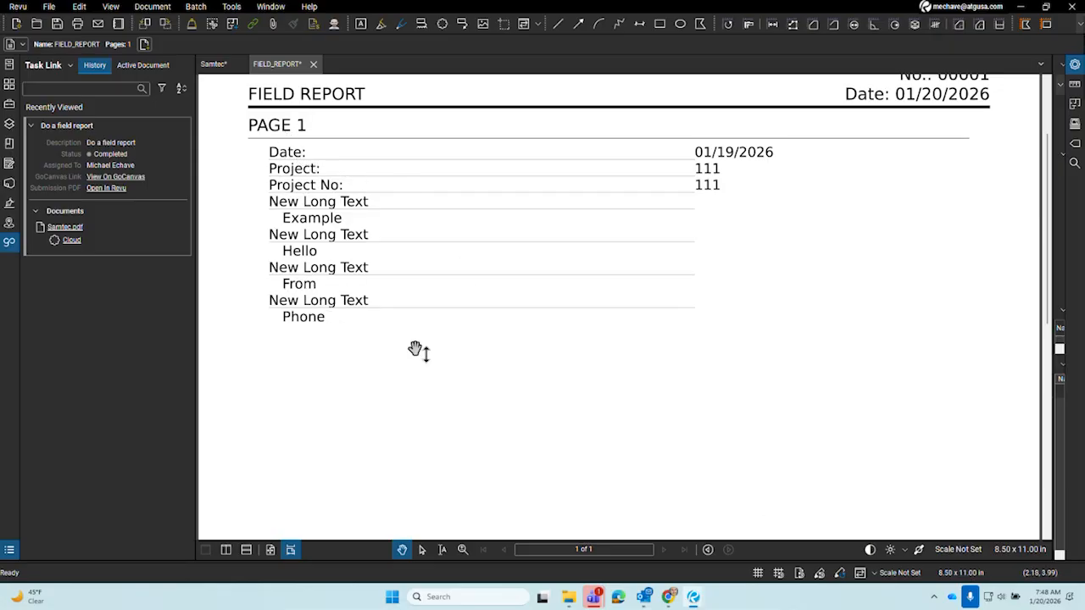
Return to the Samtec foundation plan and draw a cloud markup around the C3/F6 column footing near section marker 6/S2.2
click(213, 64)
scroll(525, 247, up, 5)
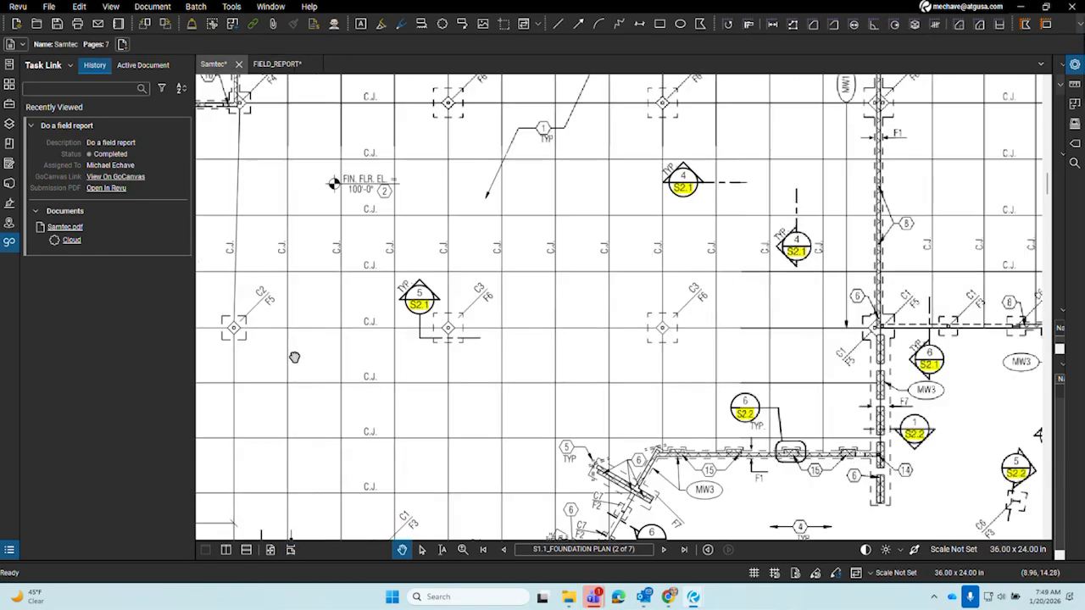
drag(615, 358, 543, 382)
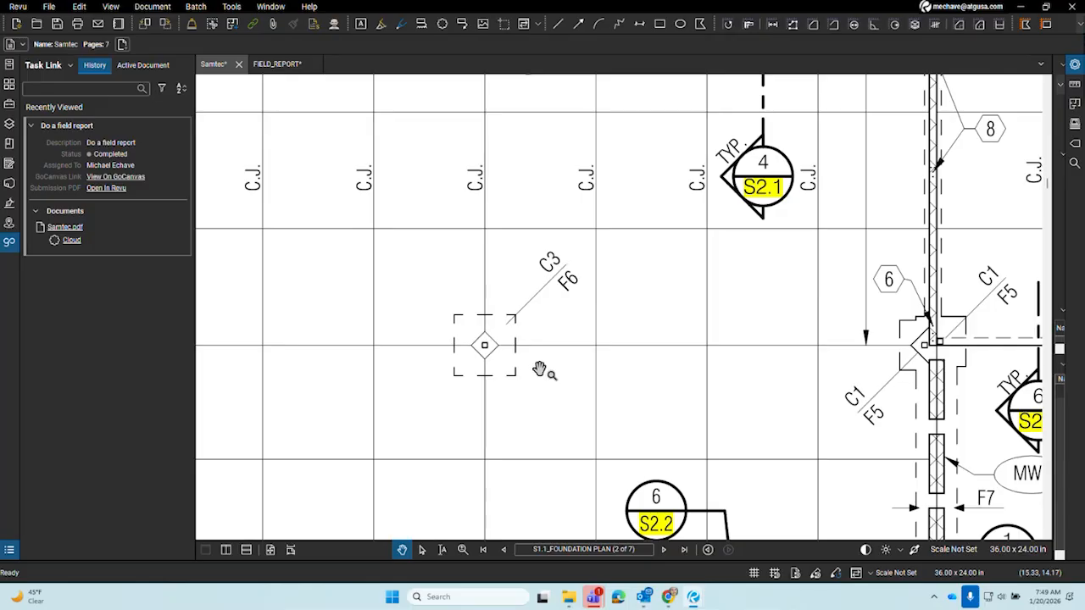
click(441, 24)
mouse_move(421, 254)
mouse_down()
mouse_move(576, 390)
mouse_move(596, 398)
mouse_move(619, 382)
mouse_move(611, 367)
mouse_up()
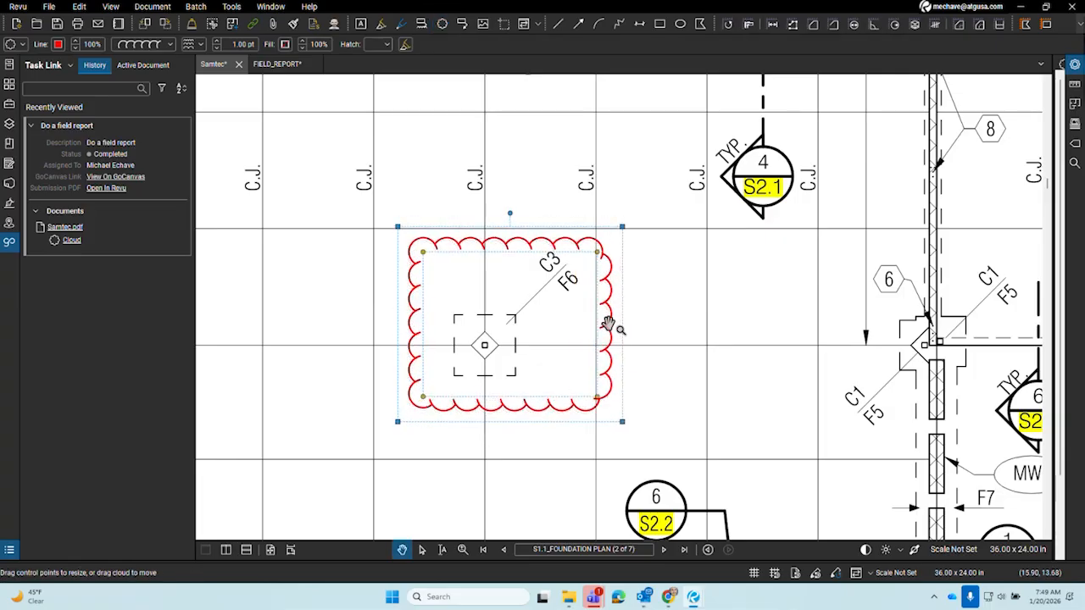
Examine the Create Dispatch settings for the FIELD REPORT and SAMPLE - Daily Field Report forms without creating a dispatch
right_click(604, 332)
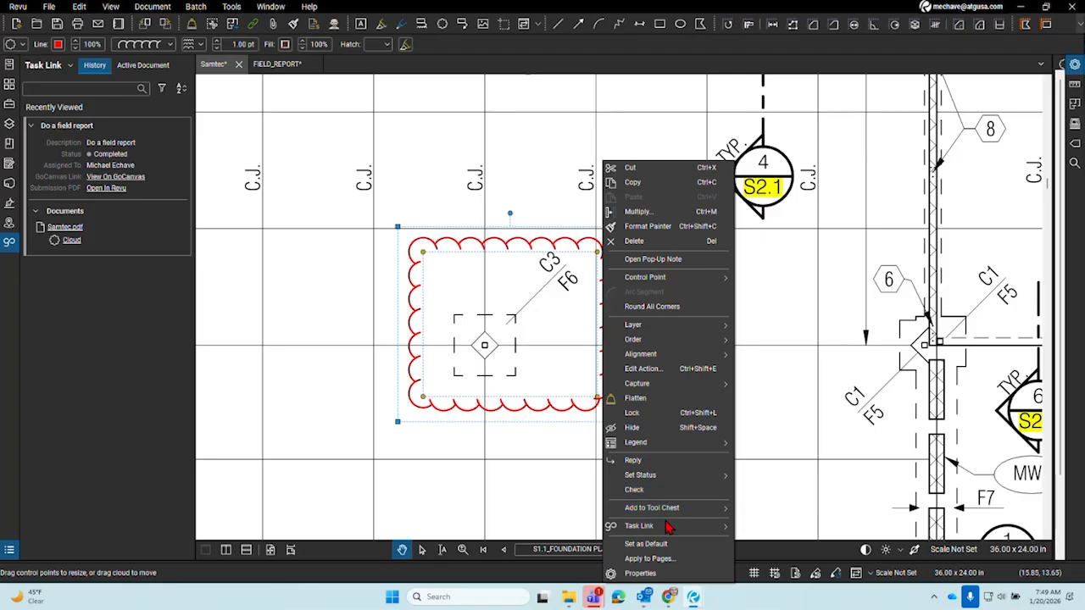
click(749, 530)
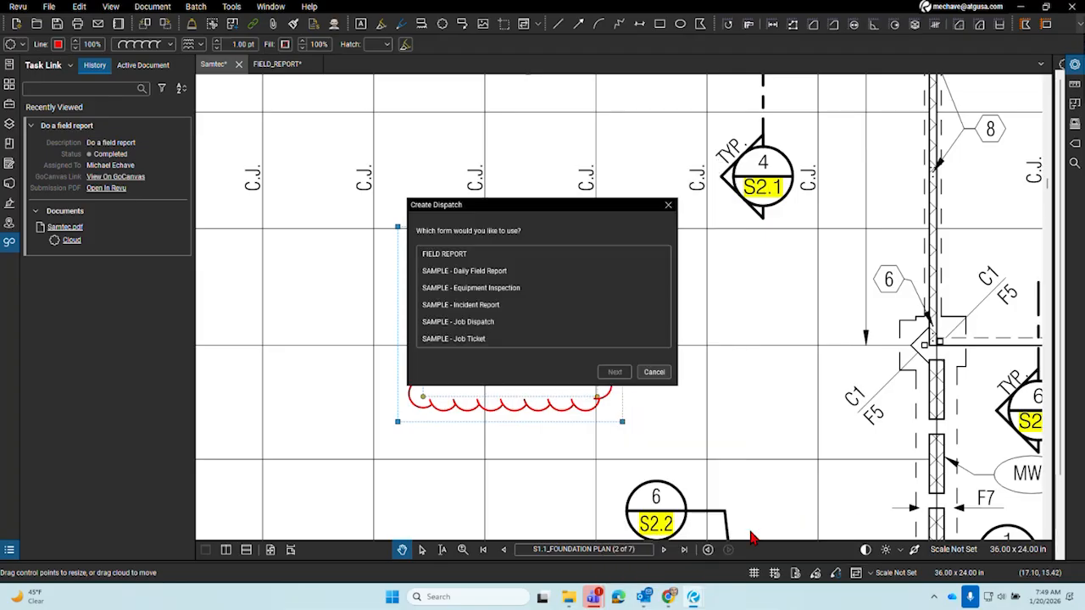
click(525, 254)
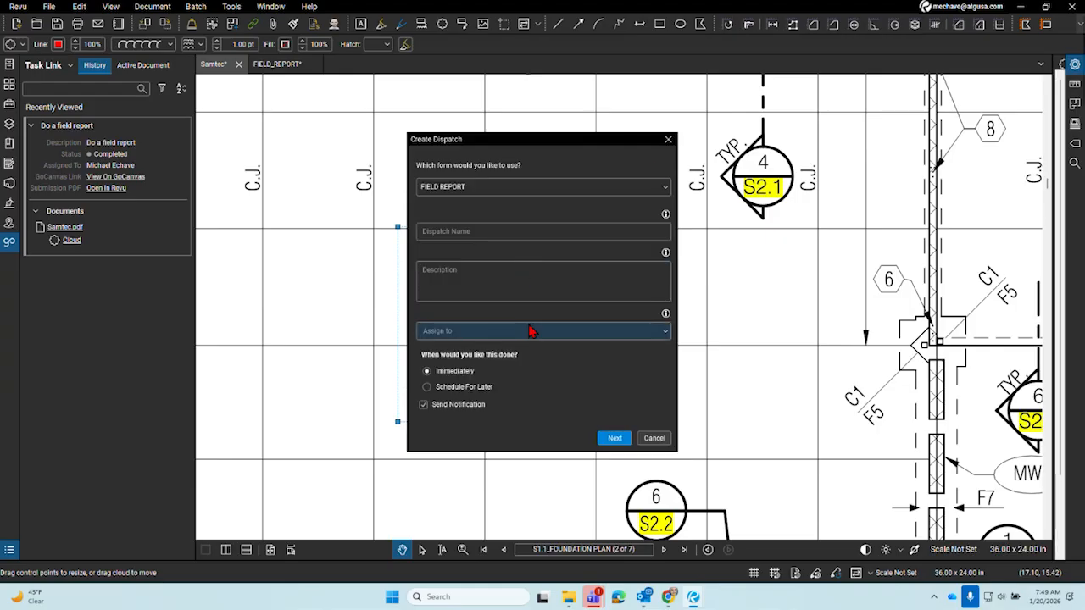
click(668, 139)
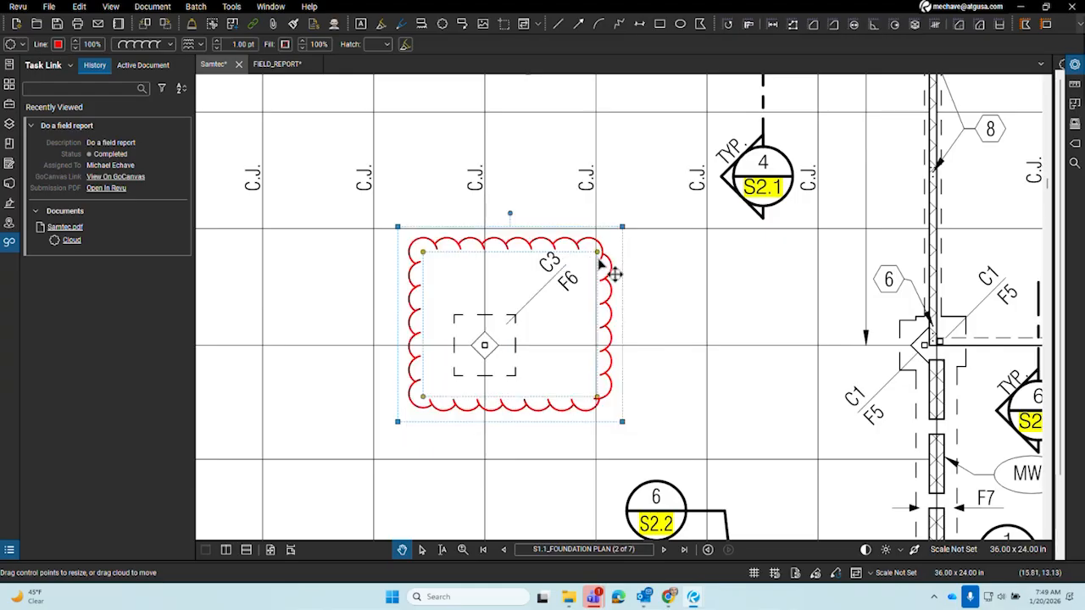
right_click(600, 267)
mouse_move(678, 527)
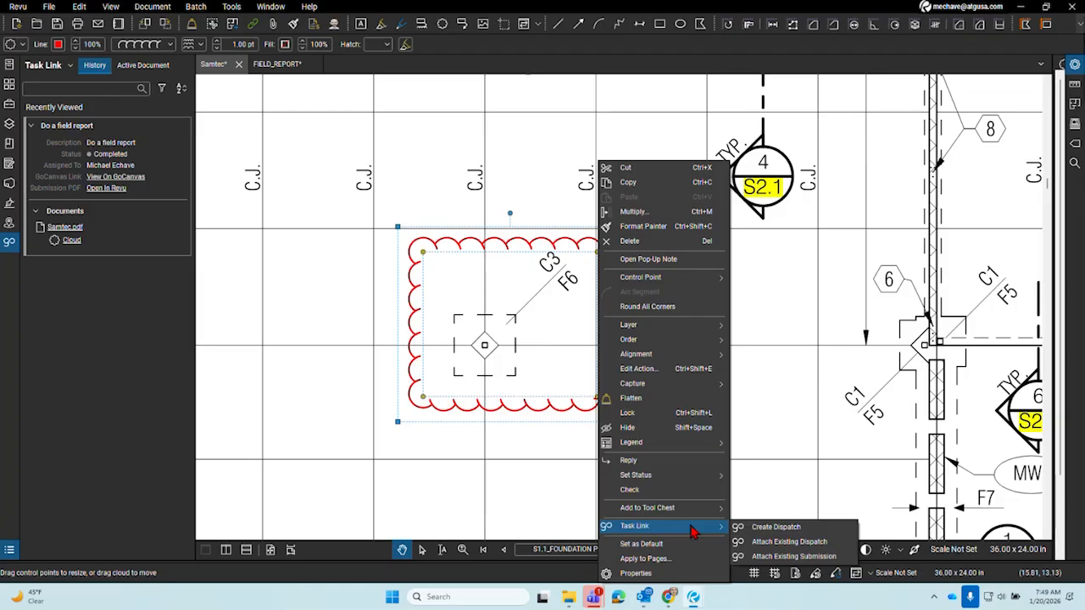
click(762, 528)
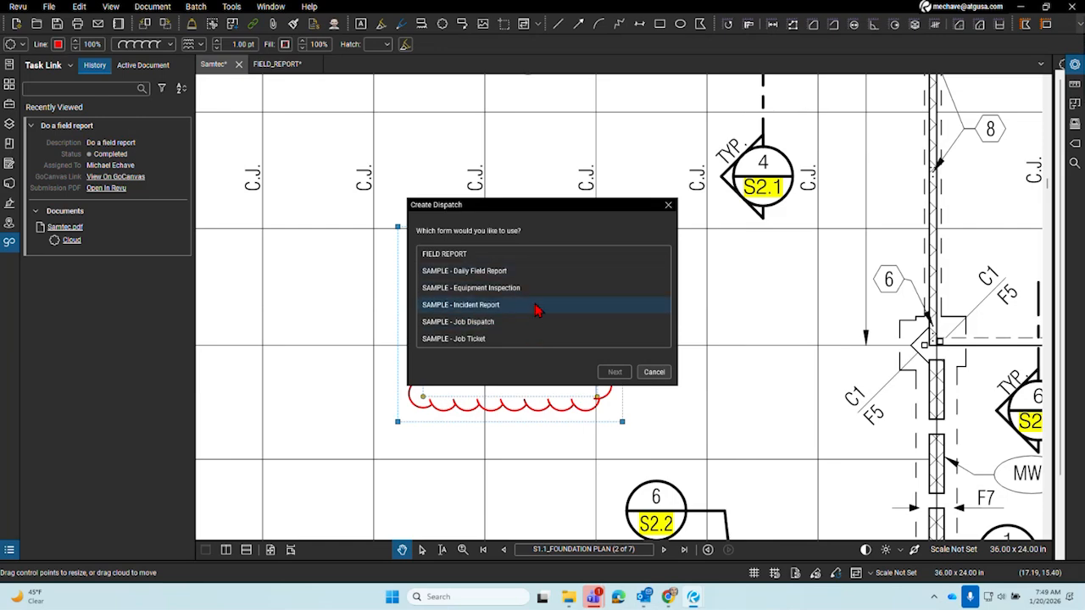
double_click(534, 271)
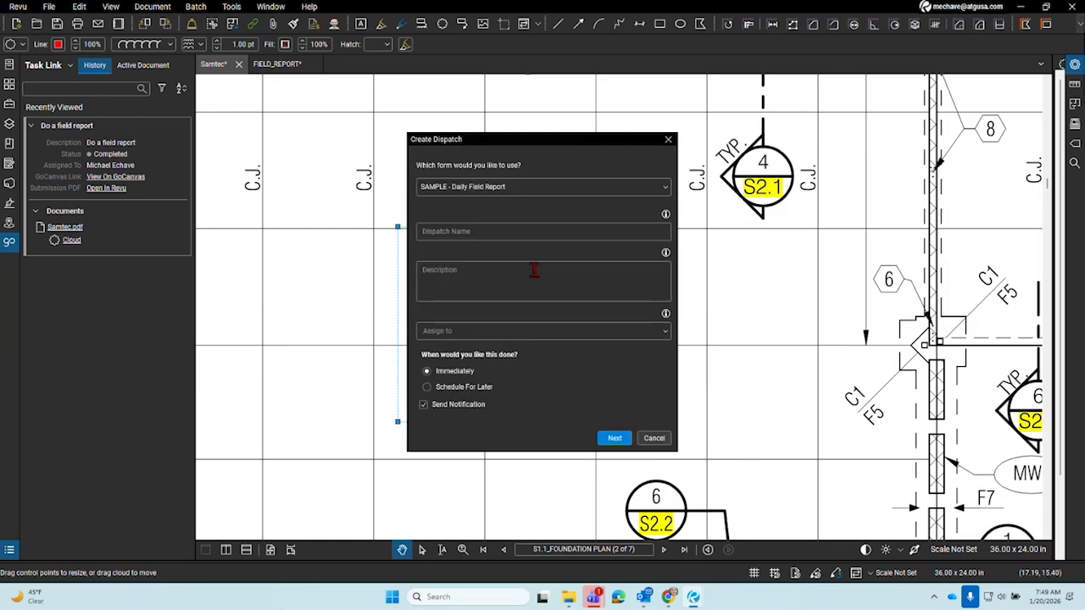
click(654, 443)
Switch to Chrome, review GoCanvas's form list, creation choices and Basic Form PDF upload options, and return to Revu
mouse_move(678, 589)
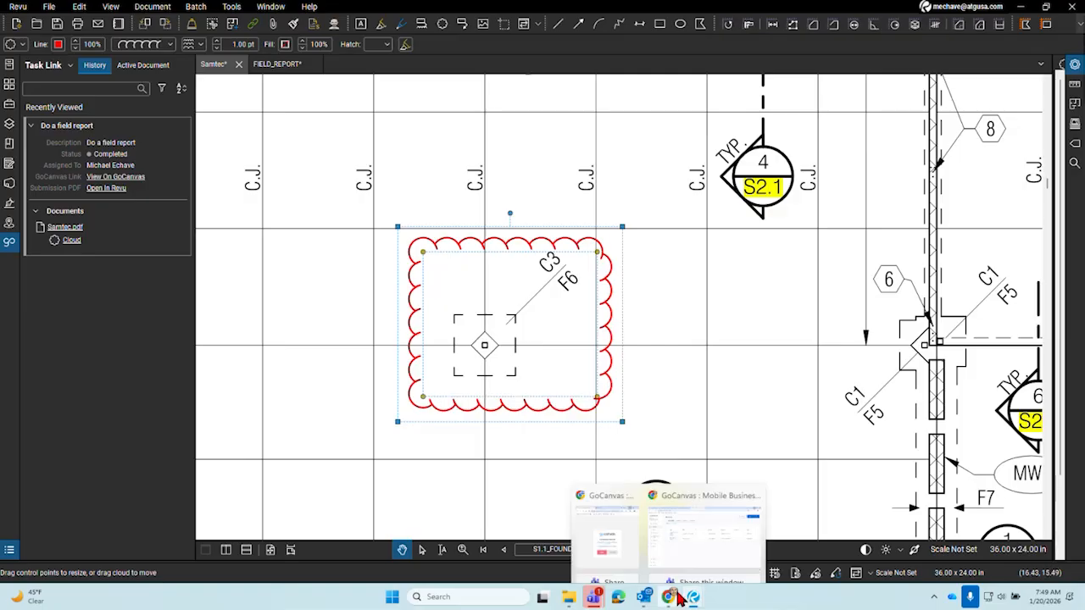
click(688, 518)
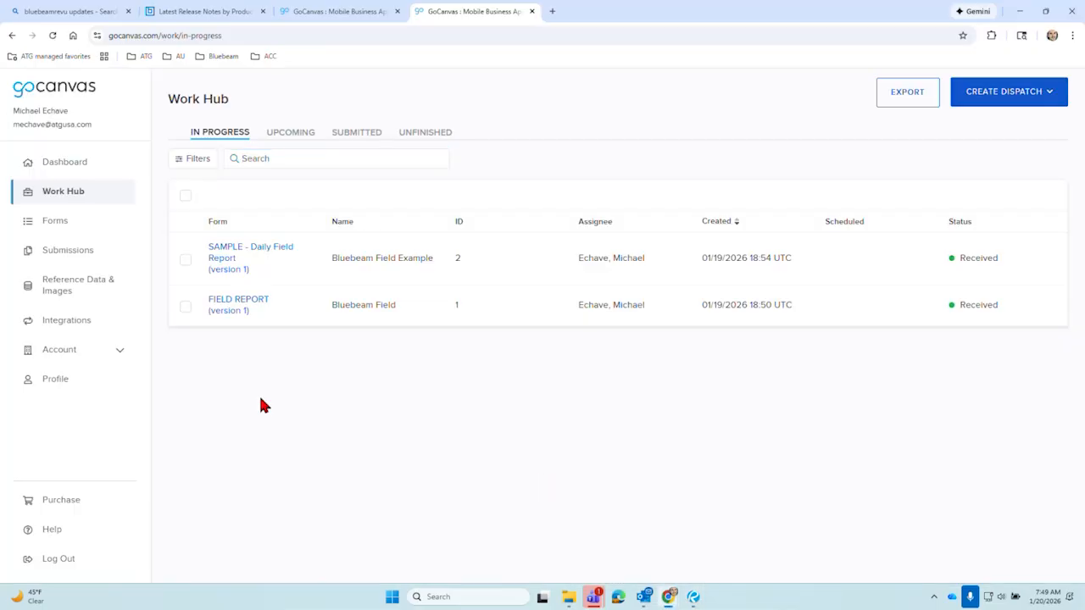
click(56, 222)
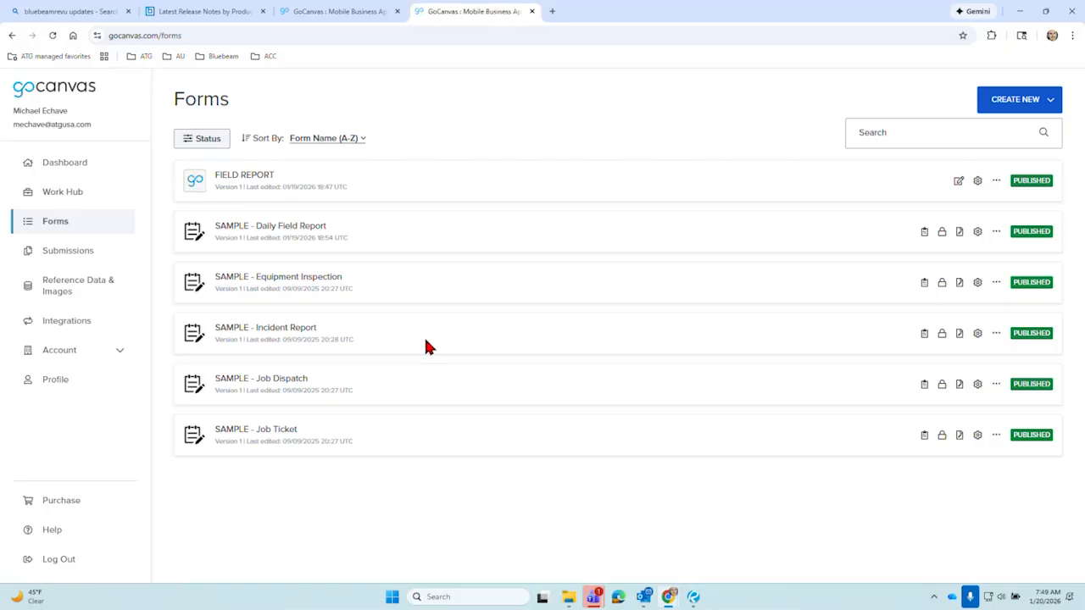
click(1009, 104)
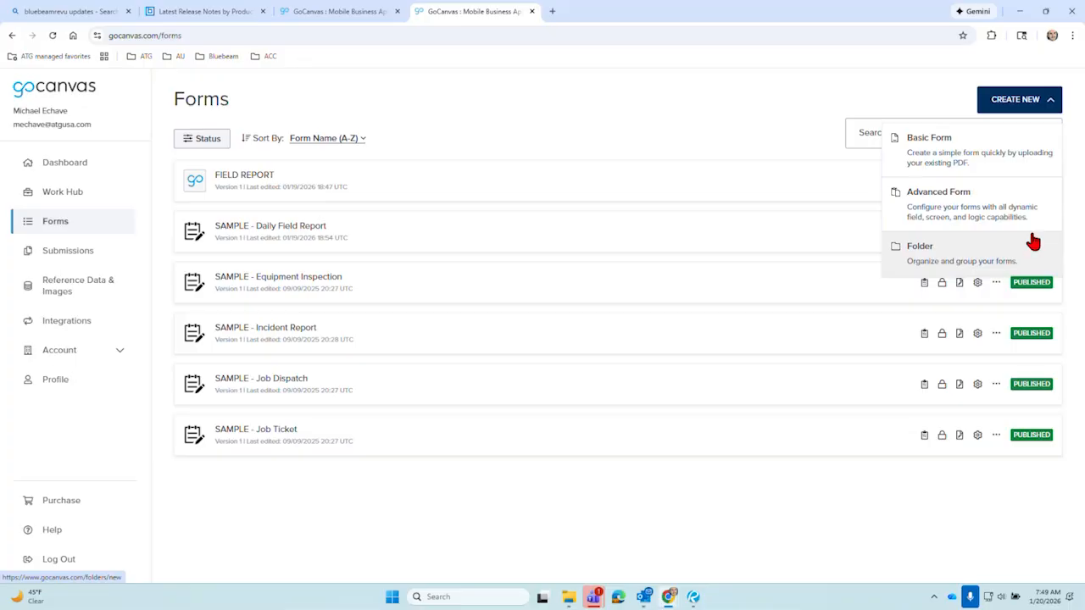
click(1011, 169)
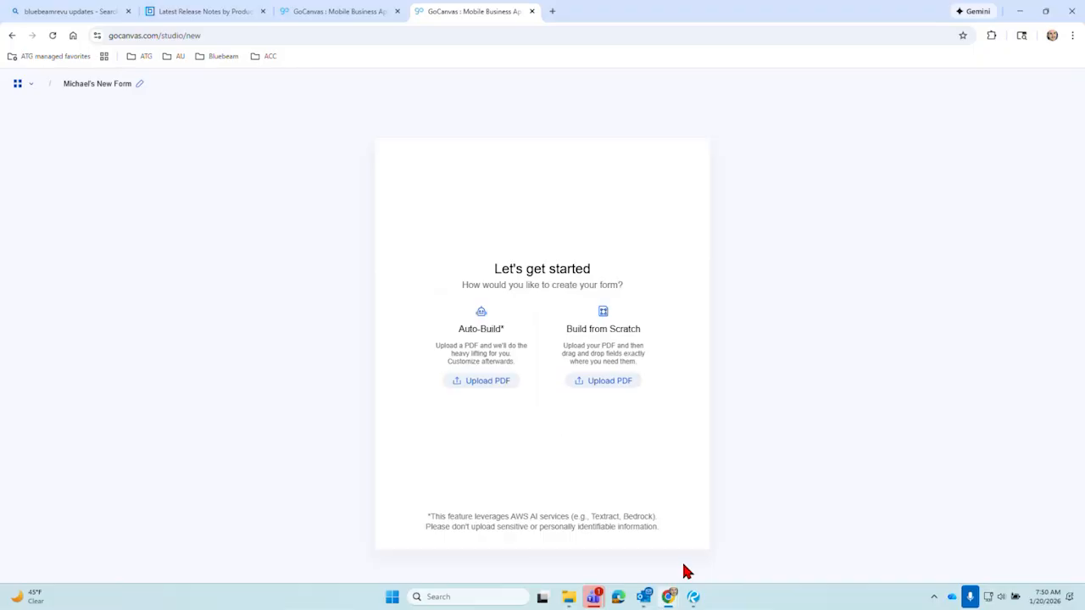
mouse_move(694, 597)
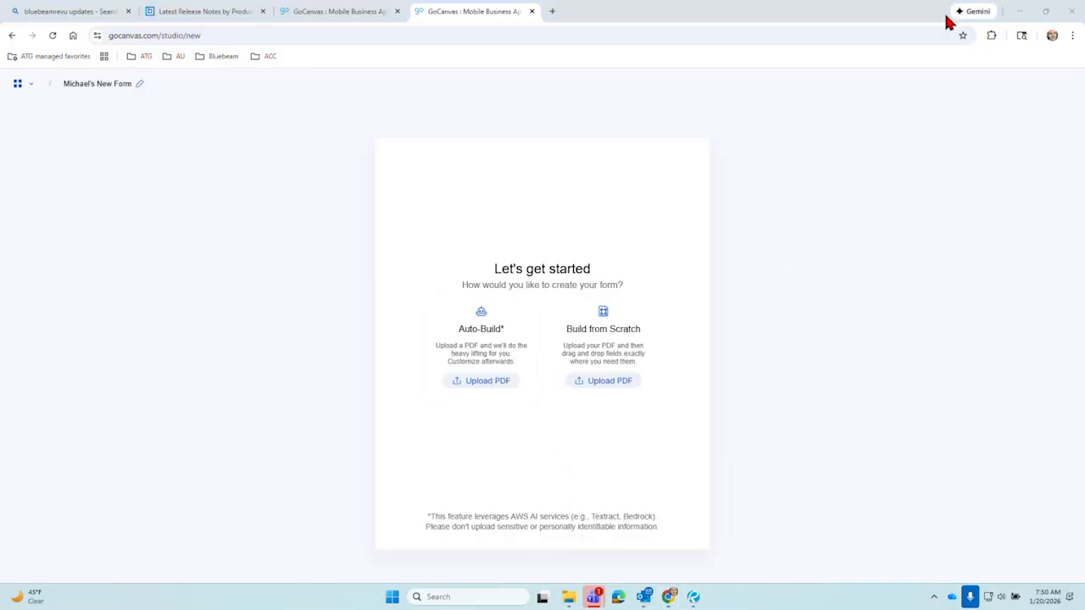
click(1020, 11)
Create a new PDF from the Field Report template, look over its layout and reopen the list of PDF templates
click(49, 6)
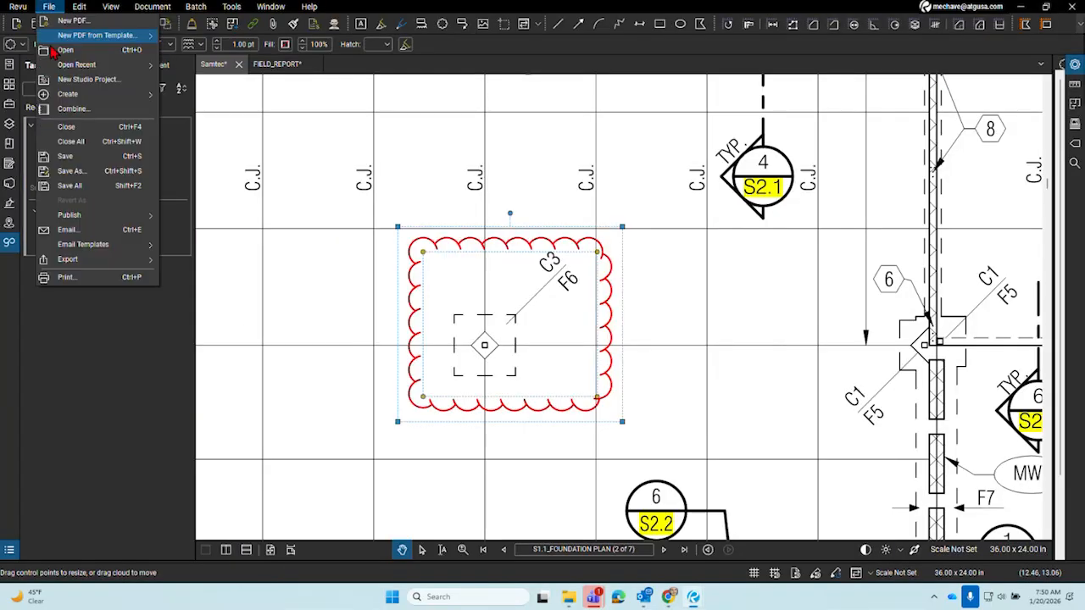
mouse_move(110, 36)
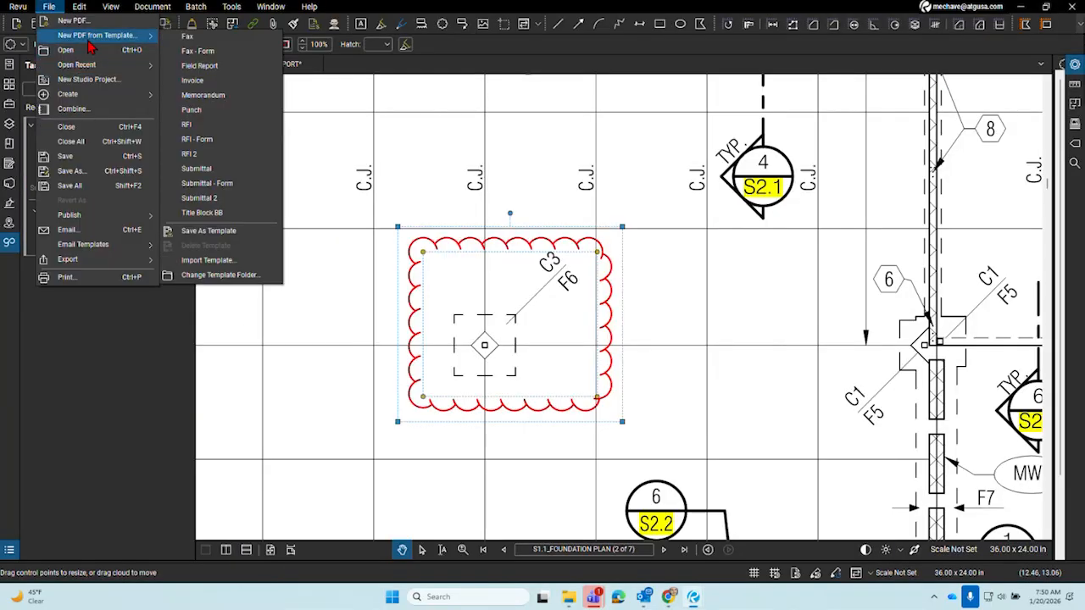
click(244, 72)
scroll(358, 198, down, 3)
scroll(358, 198, up, 3)
click(49, 6)
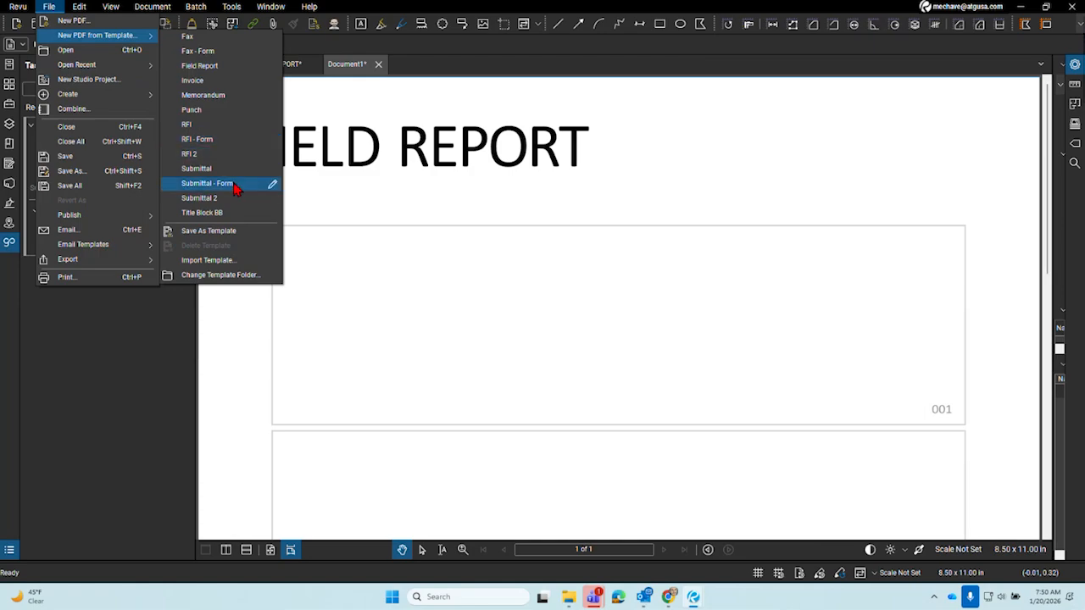
Create a new PDF from the Submittal - Form template and look over its layout
click(239, 183)
scroll(347, 322, down, 7)
scroll(347, 330, up, 5)
scroll(348, 326, up, 3)
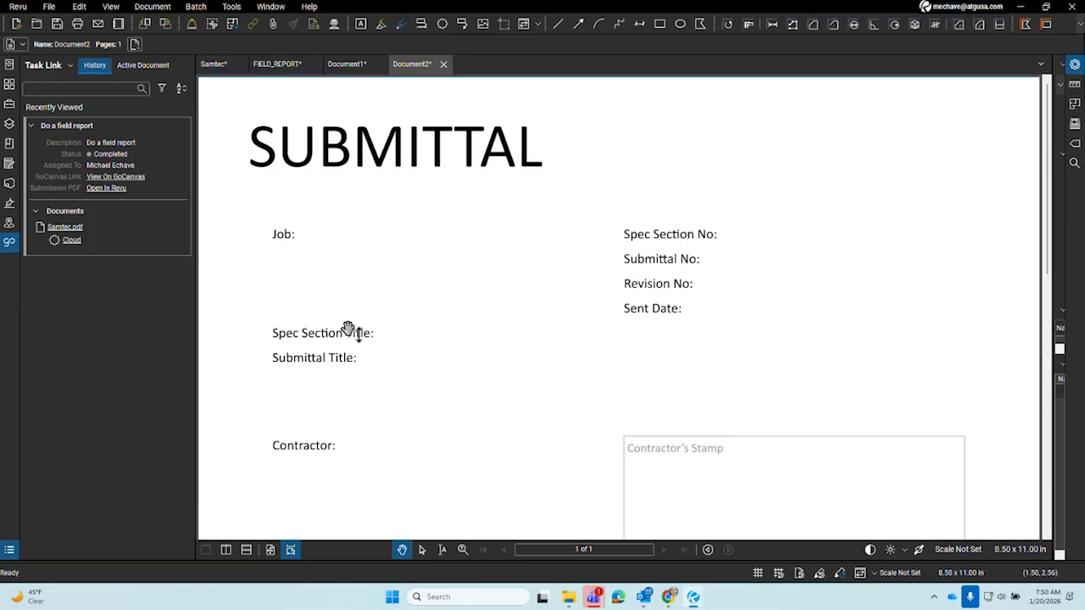
Create a new PDF from the RFI template and review its fields from header to response area
click(49, 6)
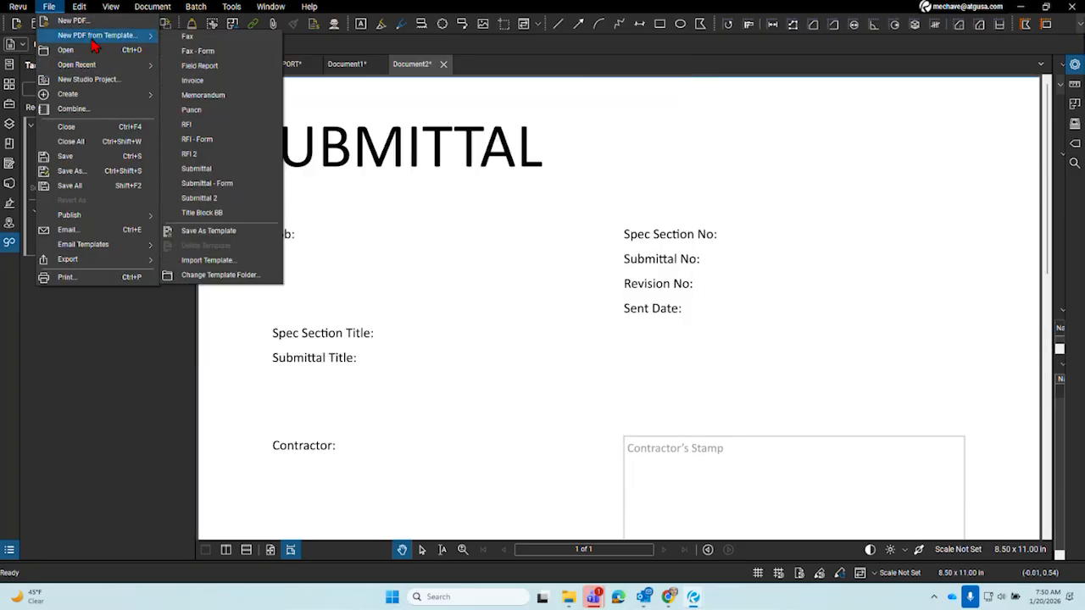
click(245, 128)
scroll(351, 310, down, 10)
scroll(401, 352, up, 5)
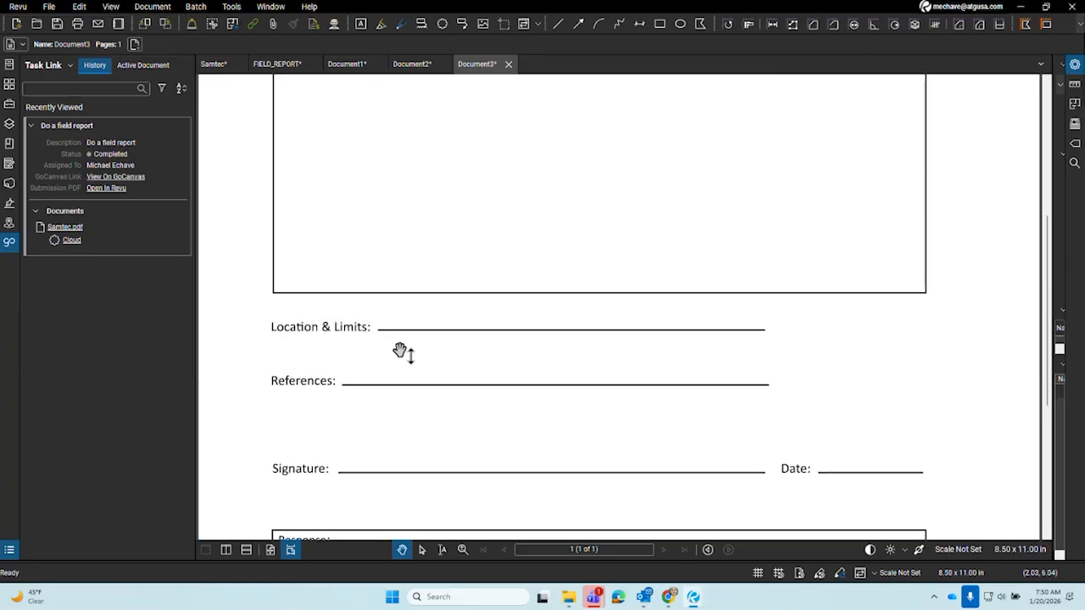
scroll(401, 351, up, 3)
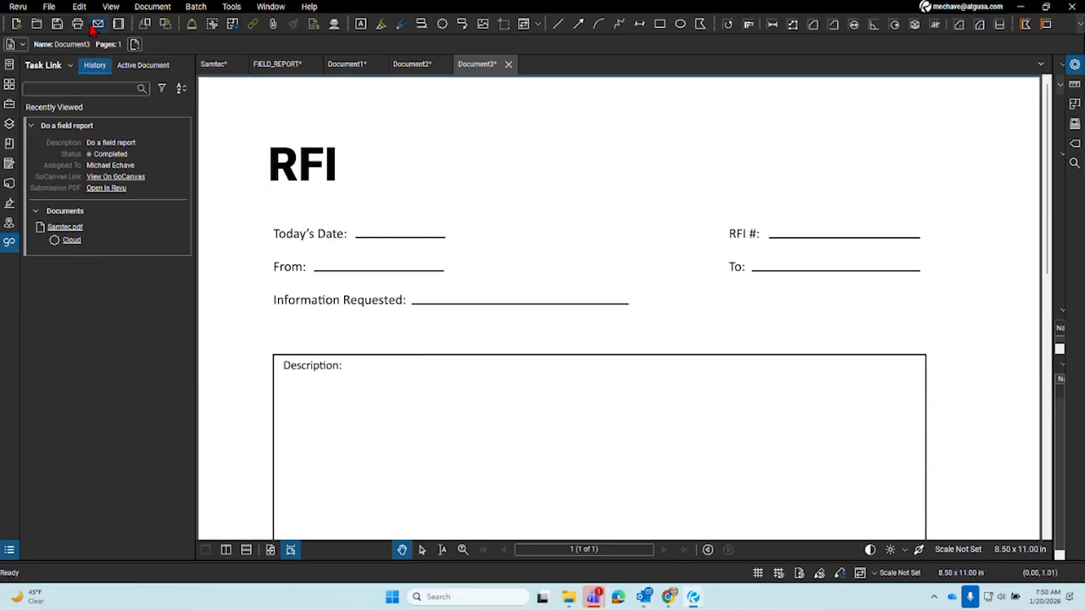
Save the blank Field Report document to the Desktop as Field Report MCR
right_click(274, 68)
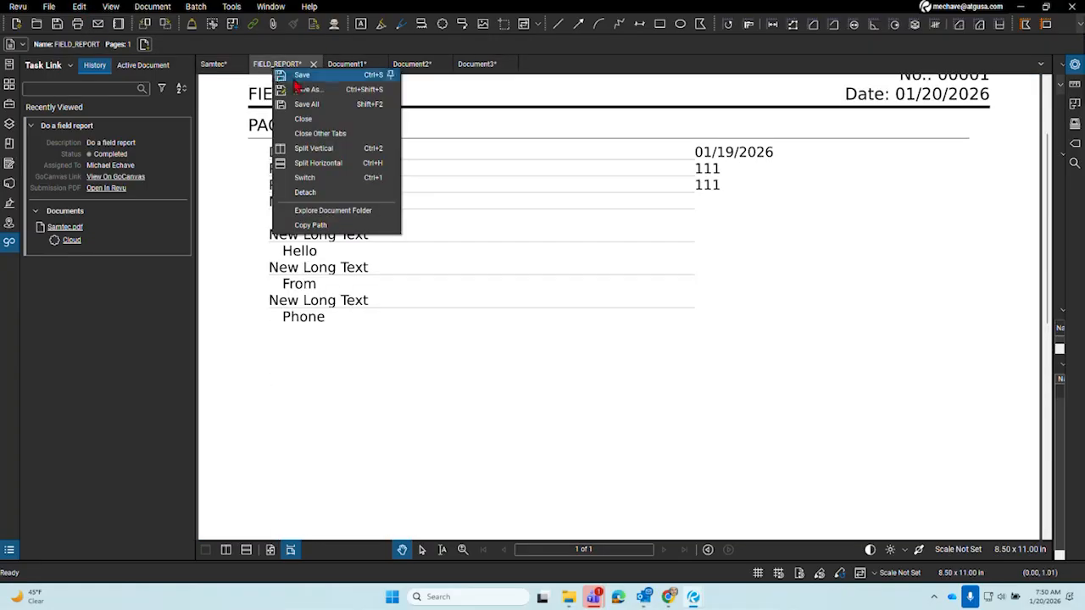
click(344, 65)
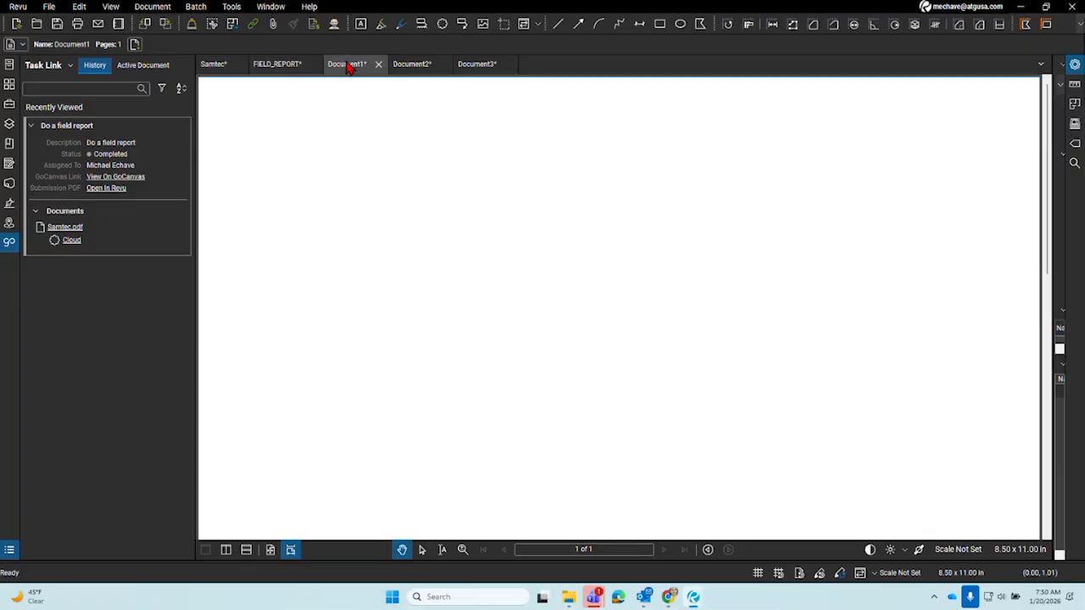
right_click(349, 65)
click(379, 82)
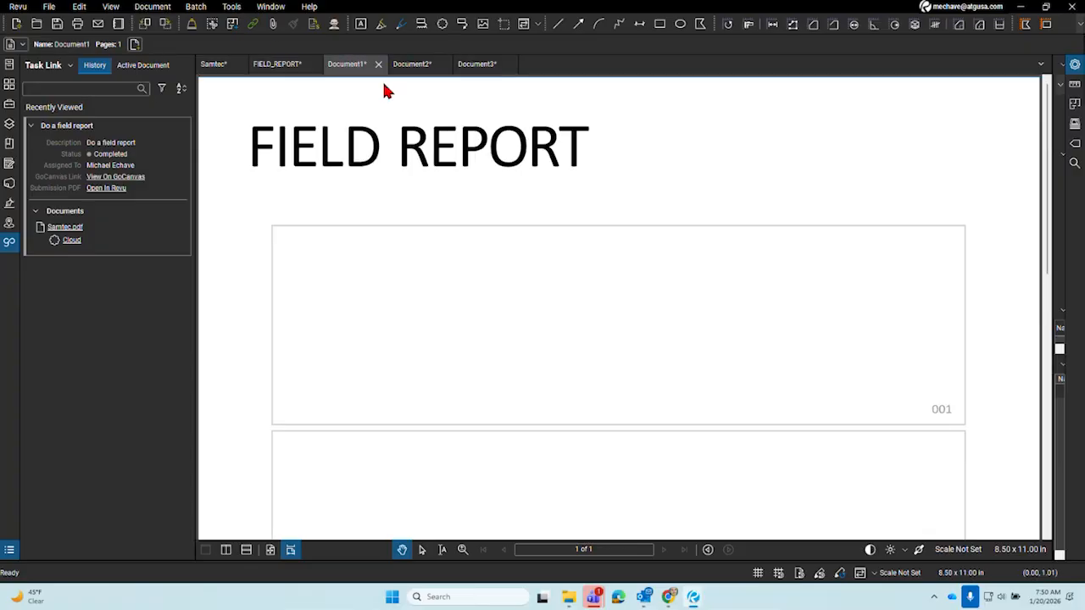
scroll(55, 174, up, 1)
scroll(54, 172, down, 6)
scroll(55, 172, up, 3)
click(51, 150)
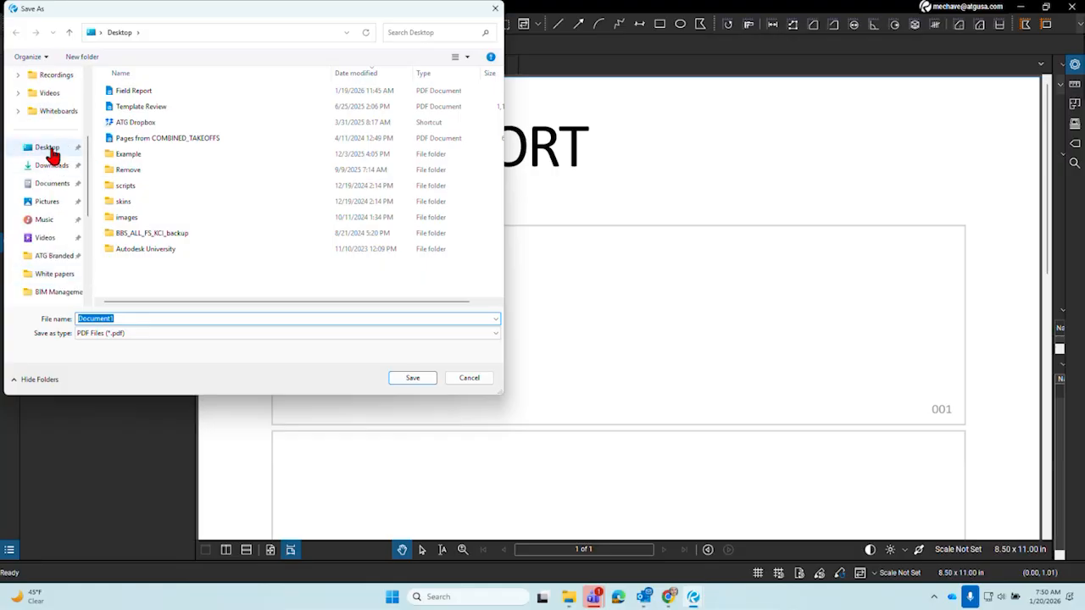
double_click(136, 317)
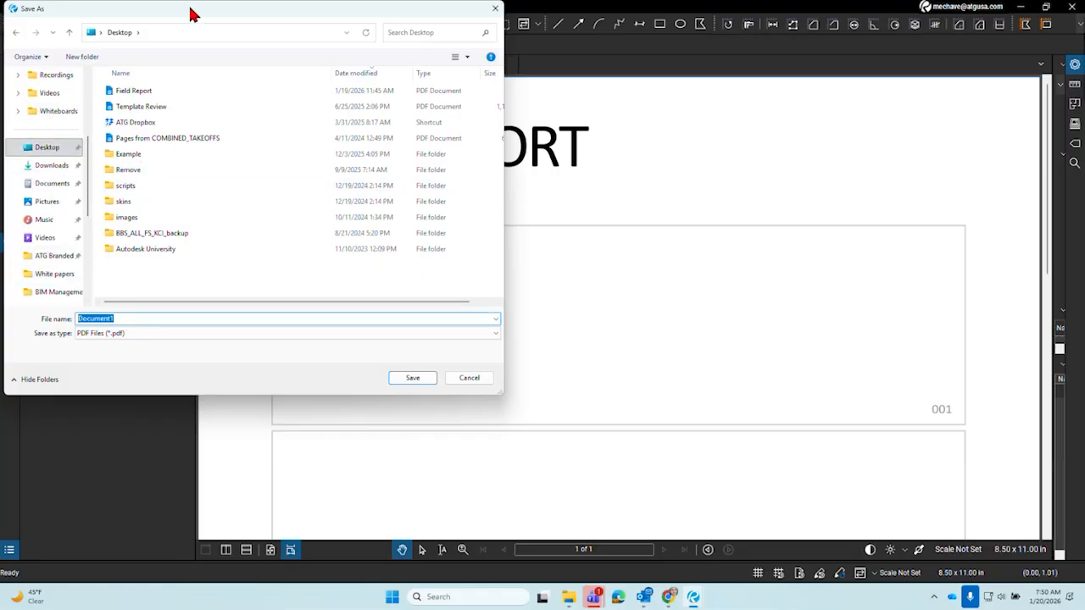
key(Escape)
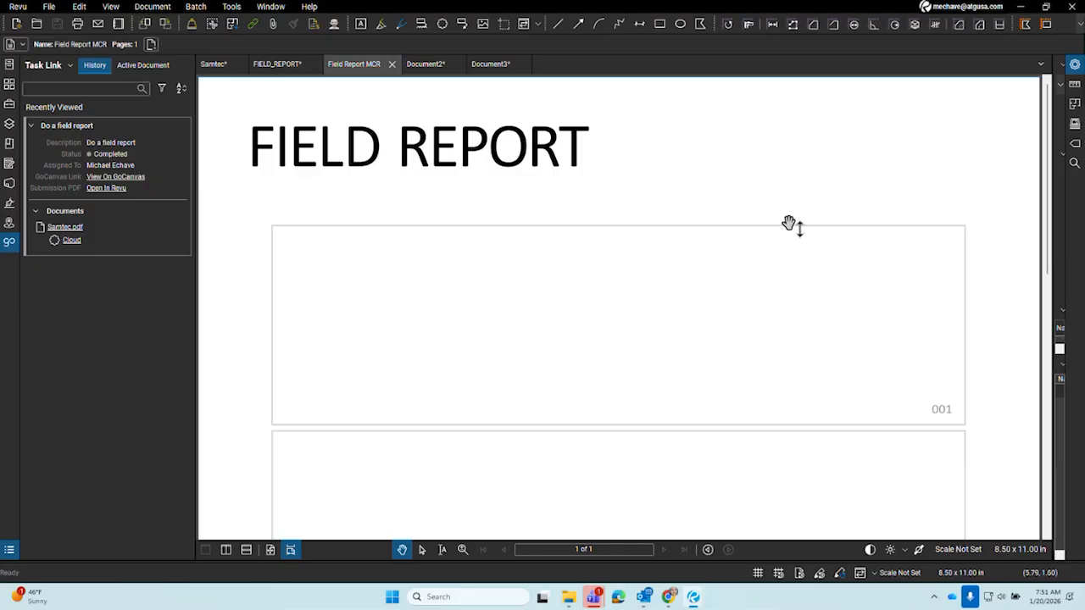
Switch to GoCanvas in Chrome and upload the Field Report MCR PDF from the Desktop using Auto-Build
mouse_move(668, 598)
click(676, 518)
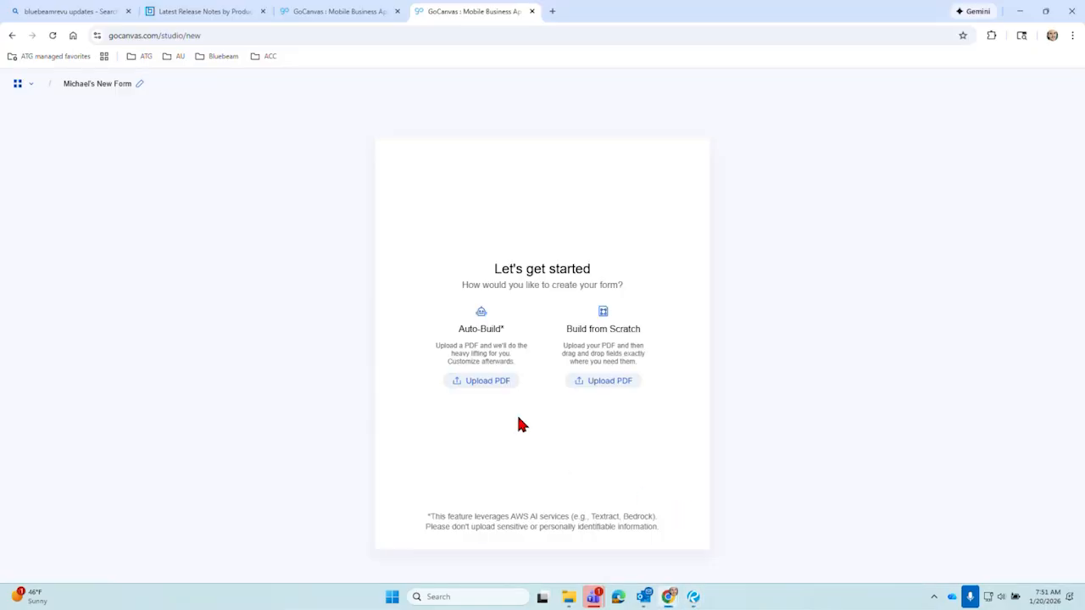
click(487, 385)
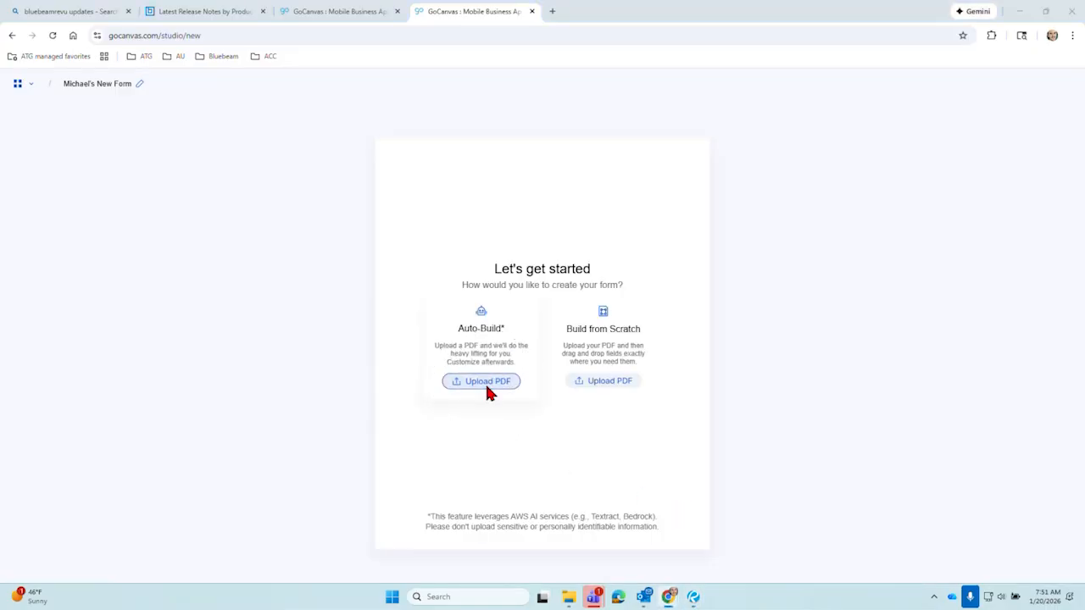
click(204, 91)
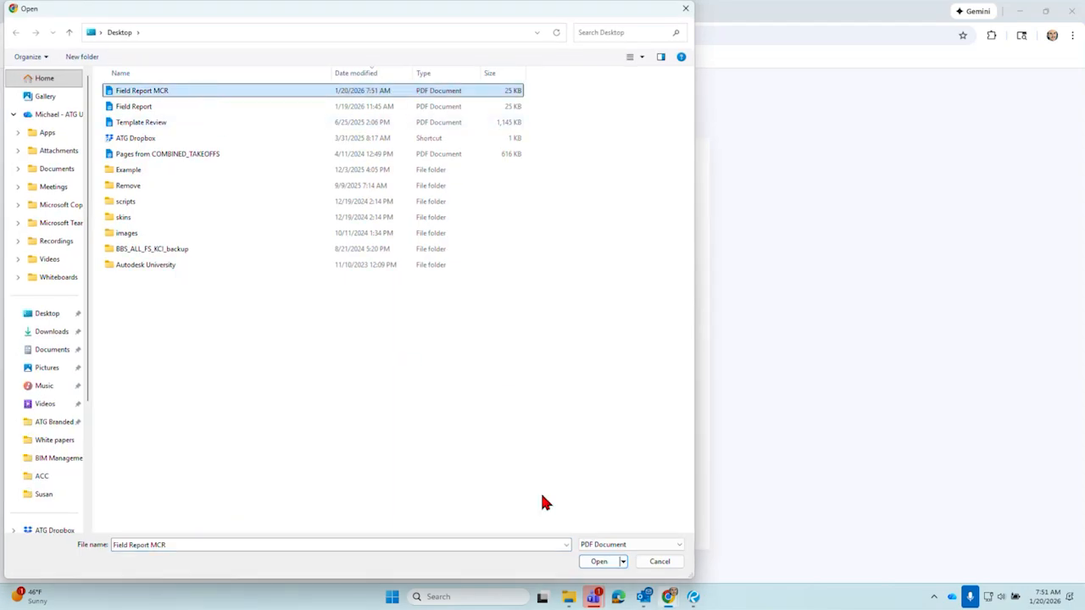
click(598, 561)
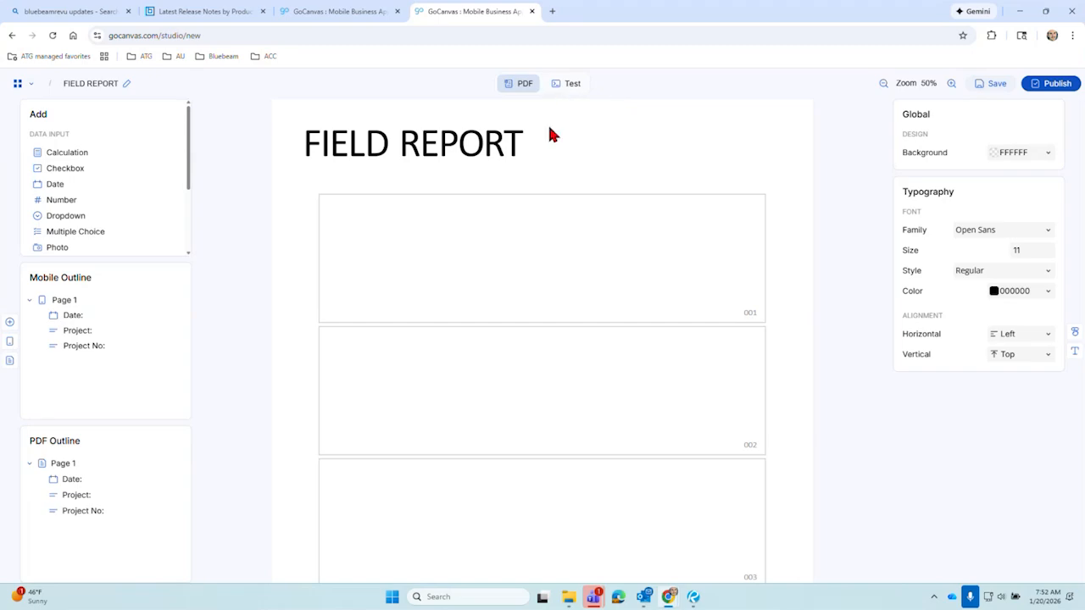
Examine the auto-built FIELD REPORT form, comparing its numbered boxes and Project, Project No and Date fields with the outlines
click(368, 244)
scroll(369, 246, down, 5)
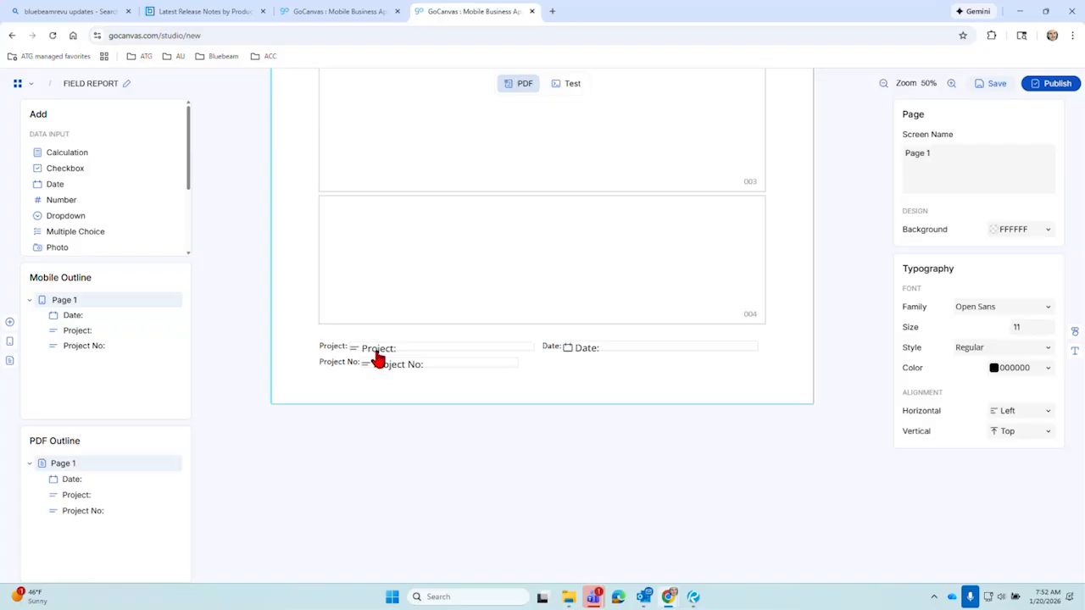
scroll(561, 454, up, 5)
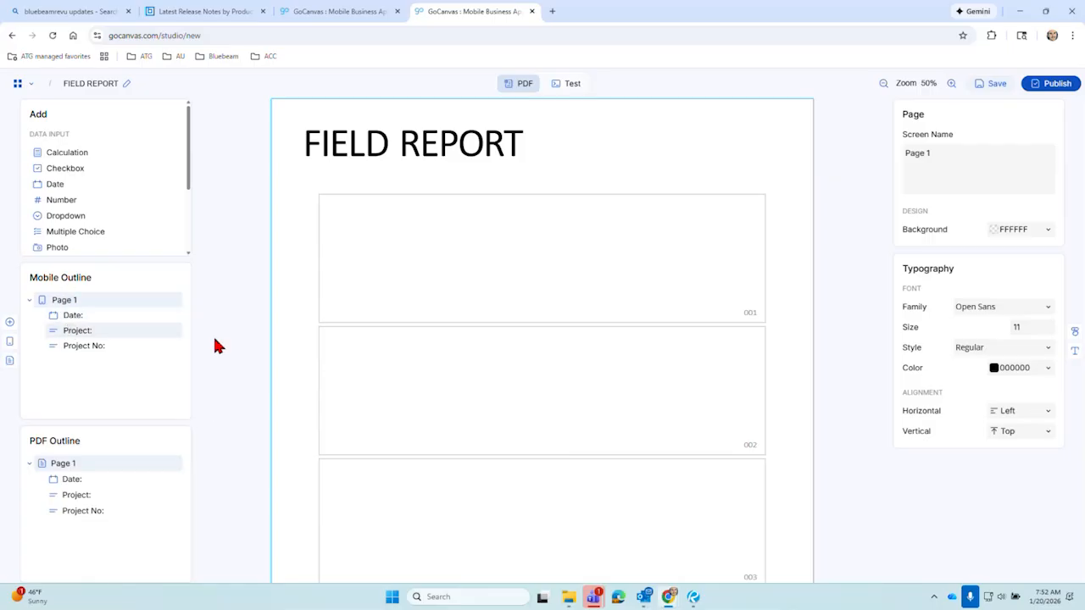
scroll(532, 346, down, 5)
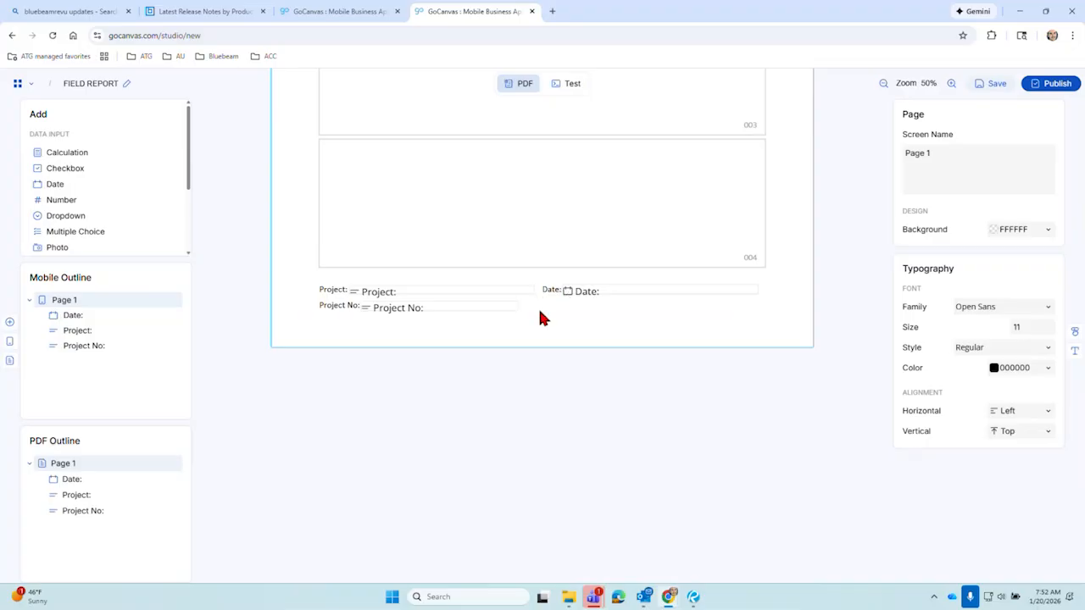
scroll(441, 382, up, 5)
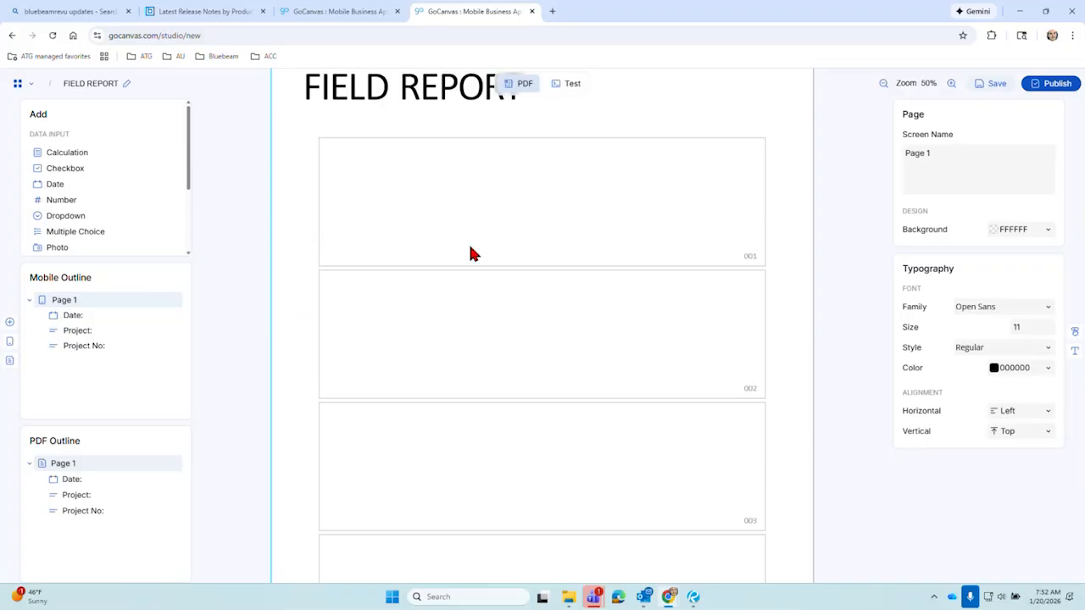
scroll(449, 432, down, 1)
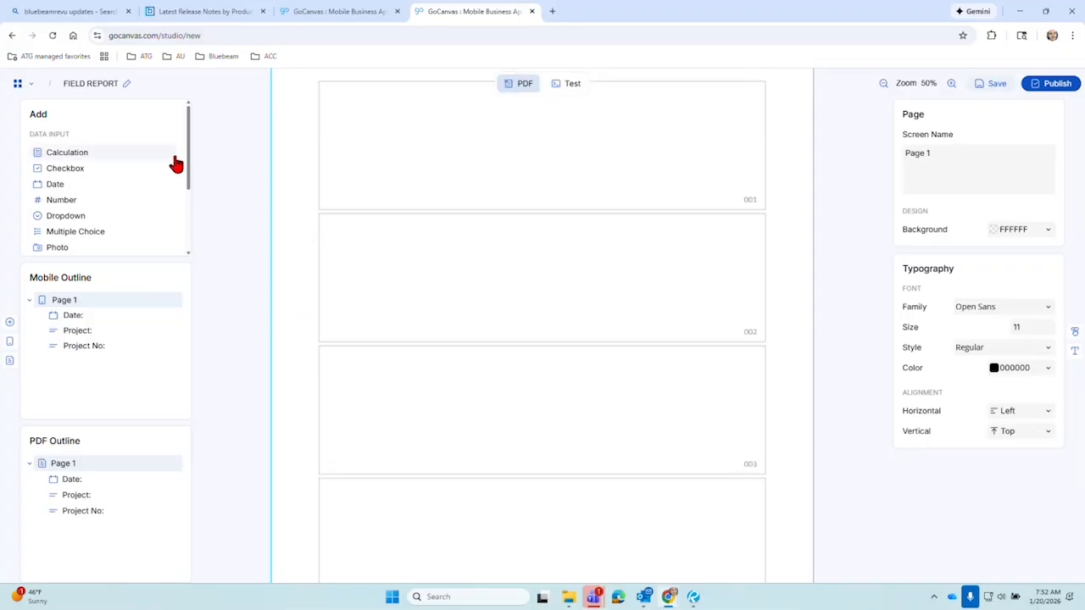
Add a Long Text field to box 001 and resize it to fill the box, about 506 by 146
mouse_move(189, 159)
mouse_down()
mouse_move(191, 214)
mouse_move(189, 150)
mouse_up()
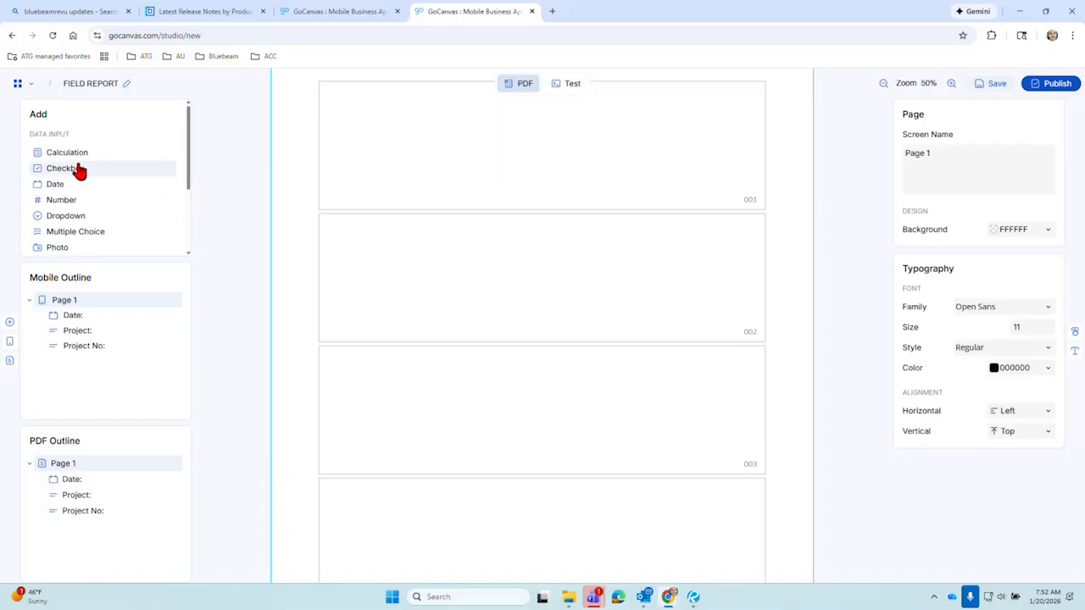
scroll(77, 229, down, 2)
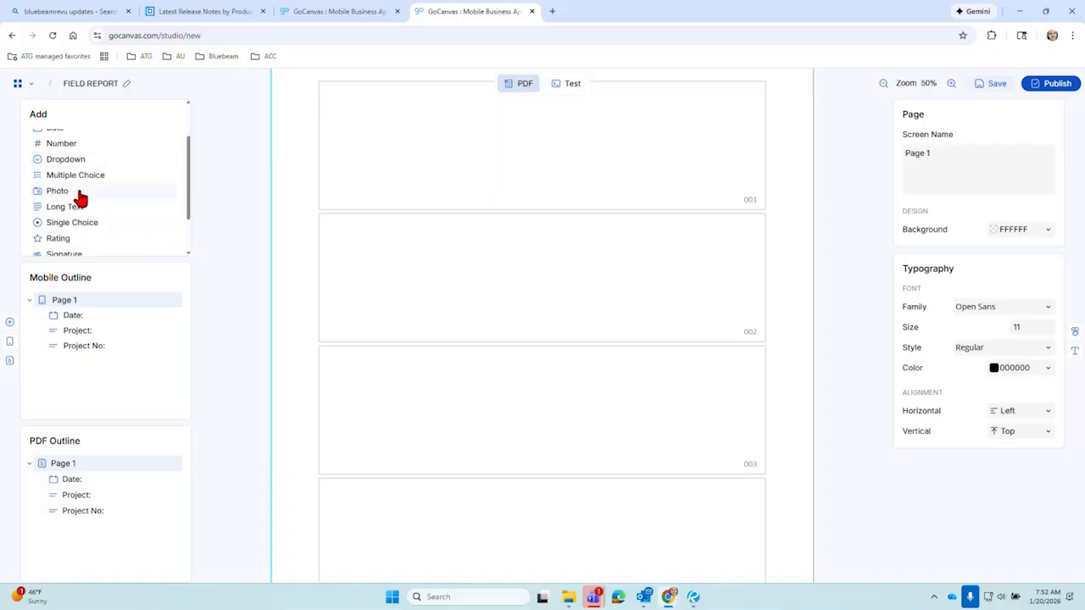
scroll(78, 176, down, 1)
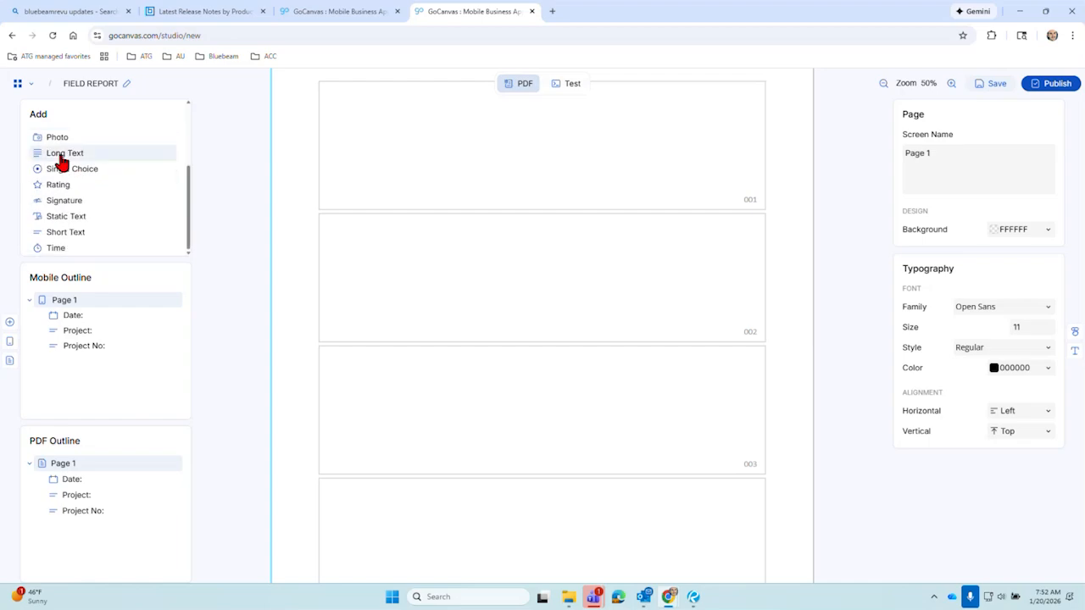
drag(61, 161, 394, 138)
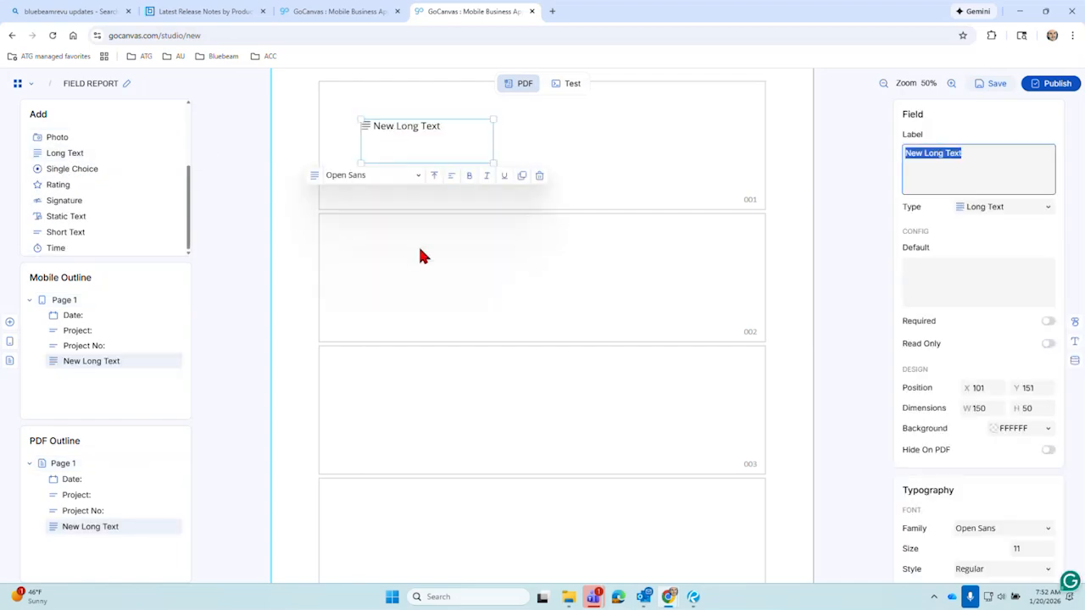
scroll(418, 244, up, 1)
drag(392, 177, 345, 150)
drag(449, 180, 765, 265)
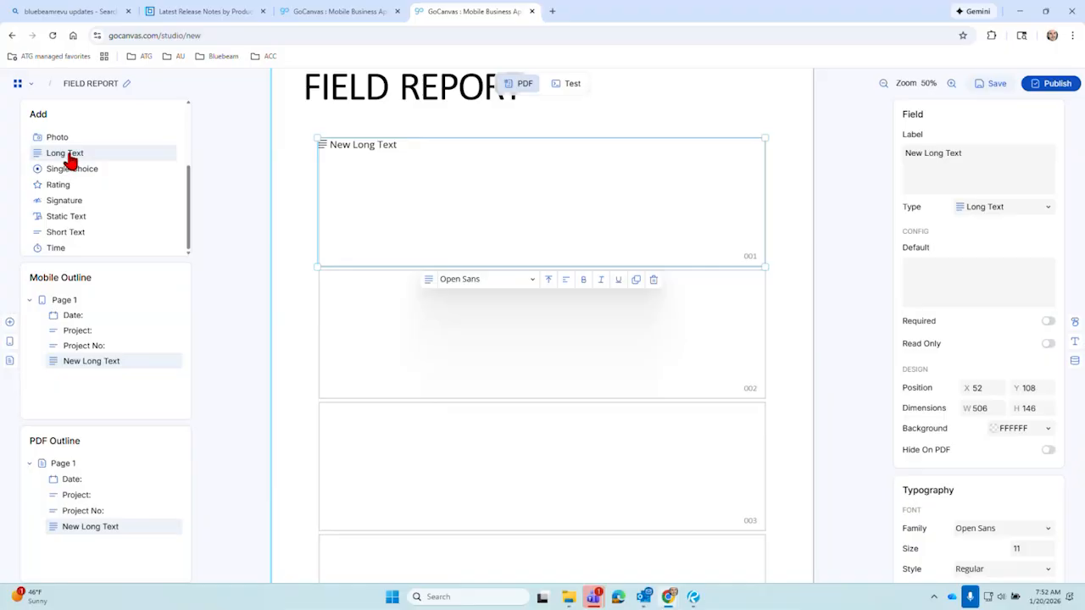
drag(71, 160, 365, 302)
key(BackSpace)
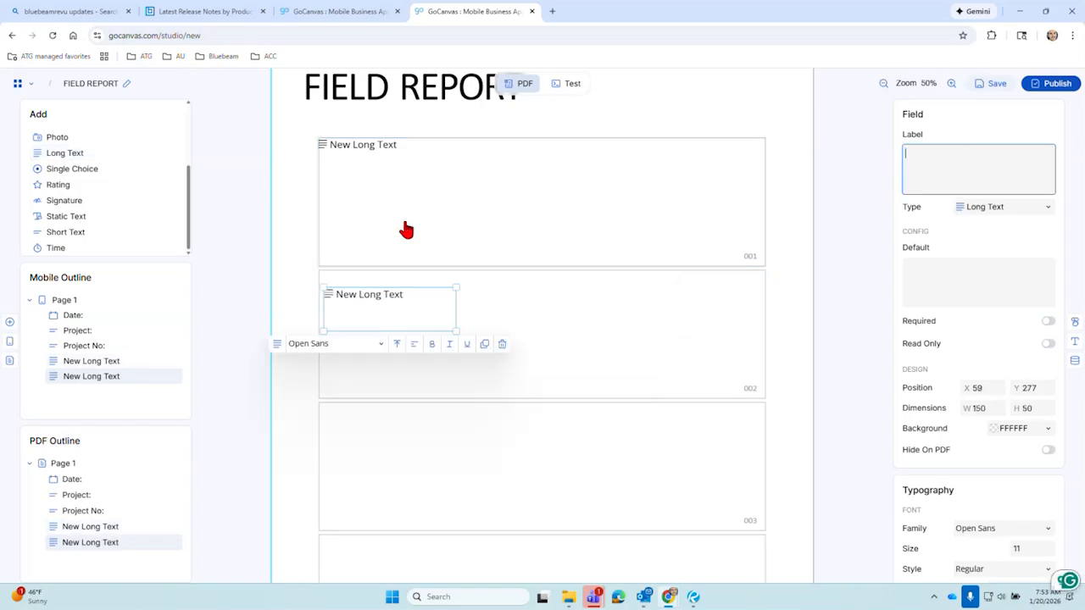
click(501, 344)
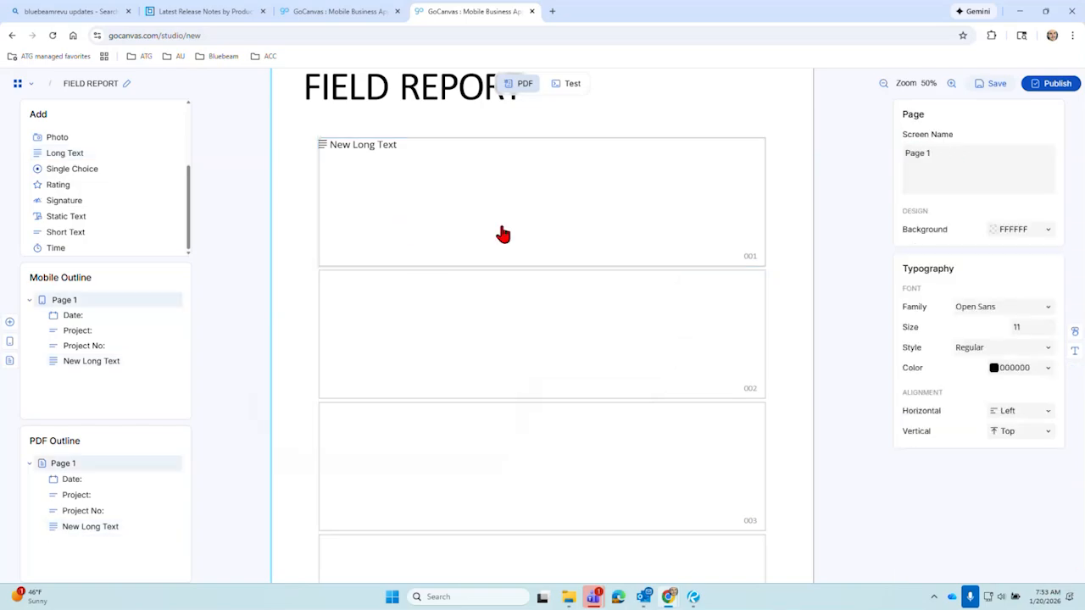
Duplicate the Long Text field in box 001 and position the copy over box 002
click(497, 245)
click(635, 280)
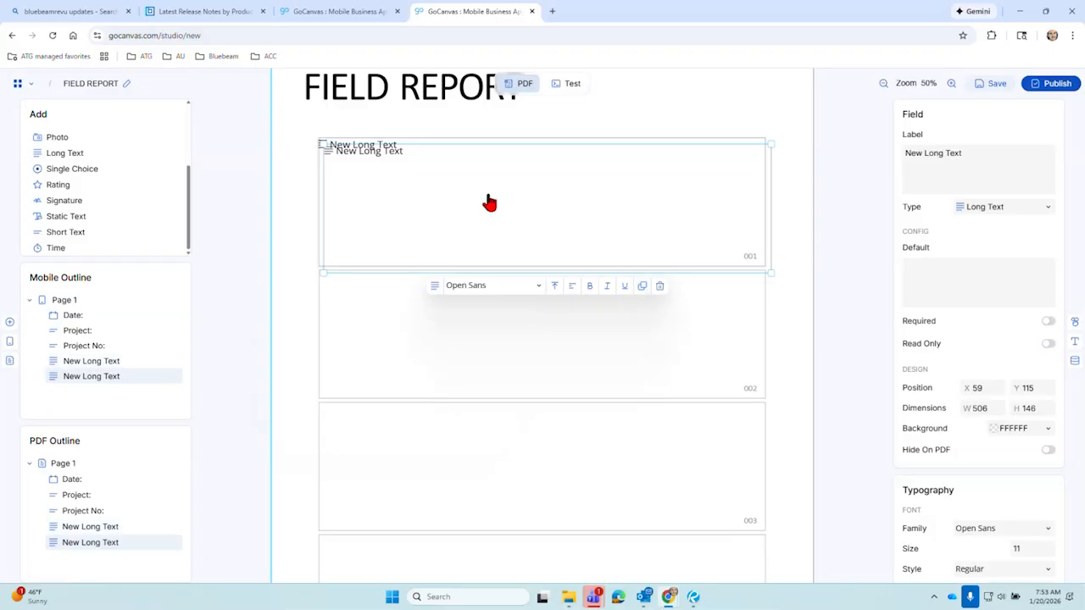
drag(481, 335, 483, 329)
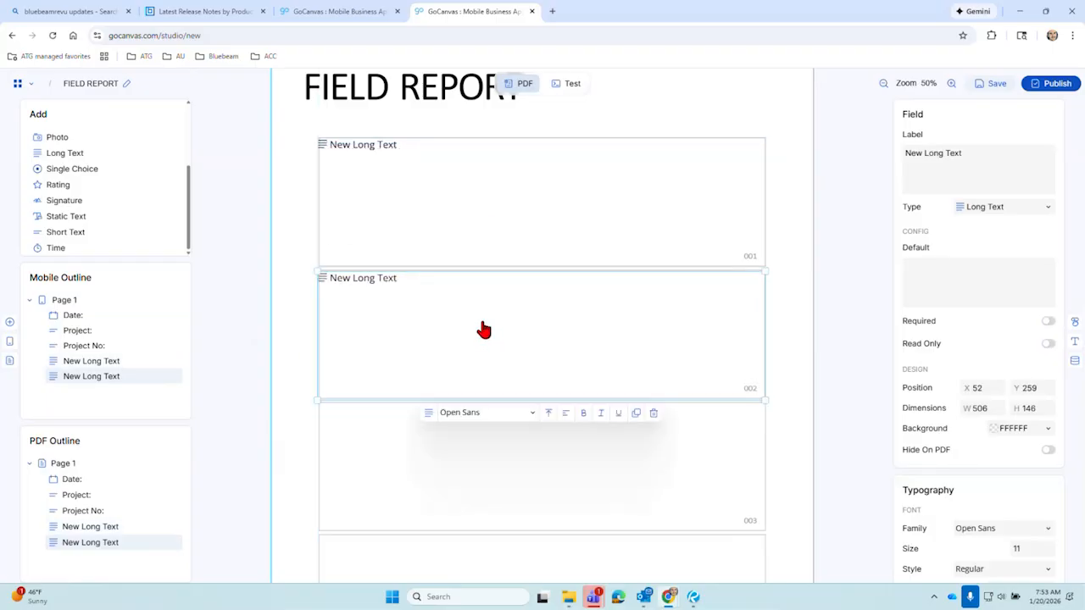
Duplicate the Long Text field in box 002 and align the copy with box 003
scroll(483, 329, down, 3)
scroll(482, 329, up, 1)
click(635, 187)
drag(414, 123, 409, 245)
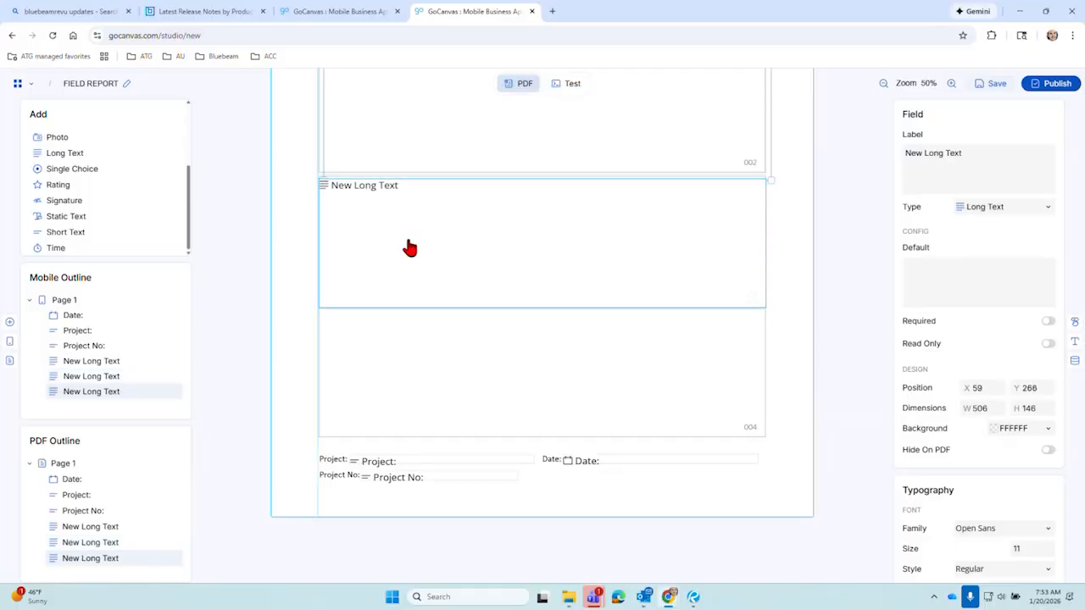
click(364, 362)
click(362, 229)
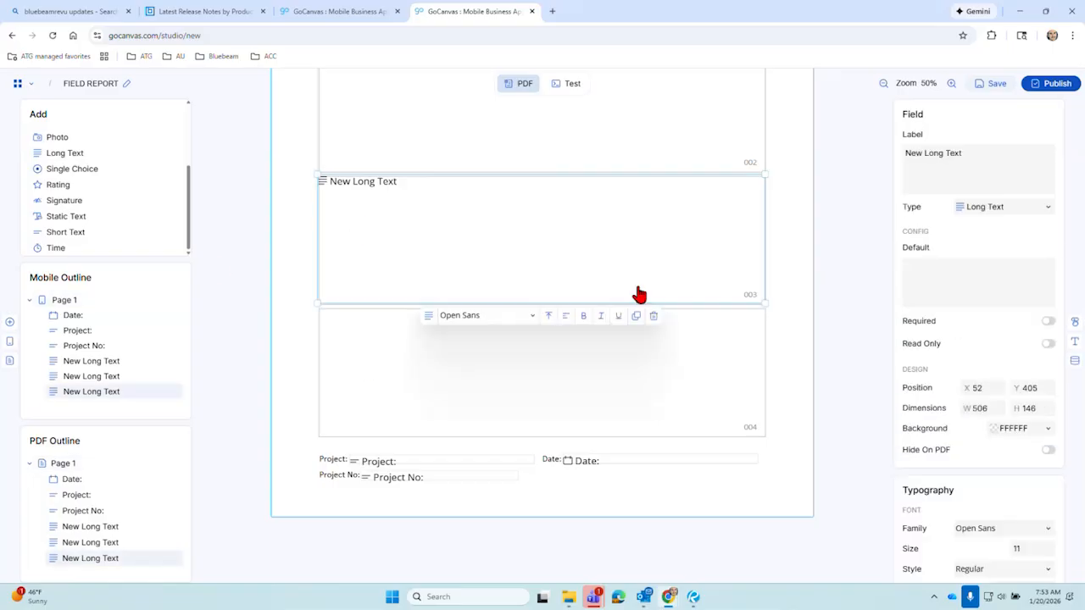
Duplicate the box 003 Long Text field into box 004 and shrink the copy to about 275 by 140
click(637, 316)
drag(588, 245, 584, 374)
drag(770, 444, 561, 433)
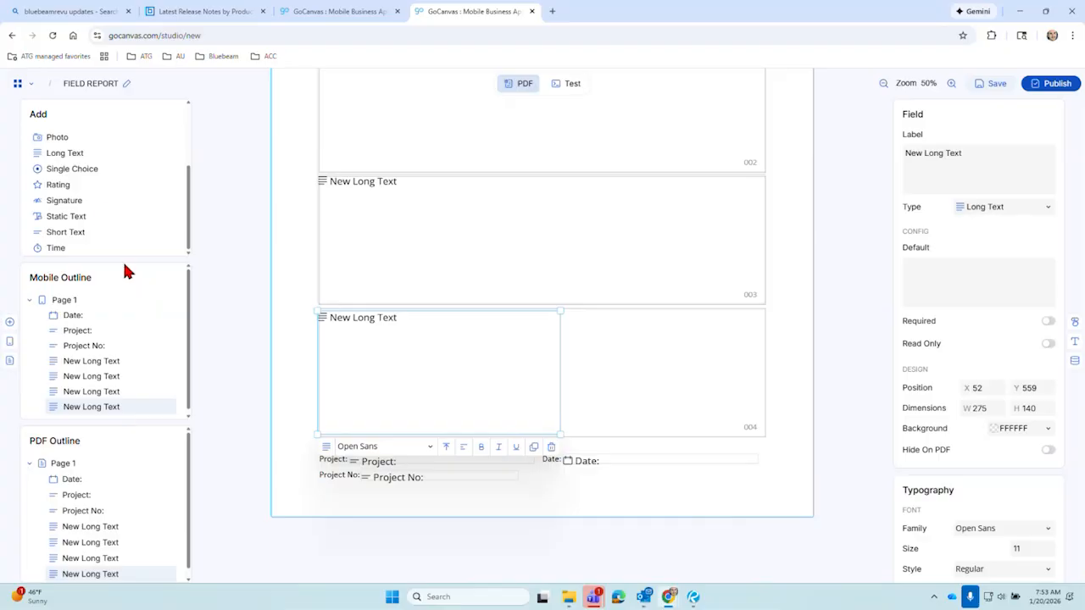
Add a Photo field beside the Long Text field in box 004 and place a duplicate directly beneath it
scroll(109, 209, up, 3)
scroll(109, 208, down, 3)
scroll(97, 209, up, 2)
click(72, 195)
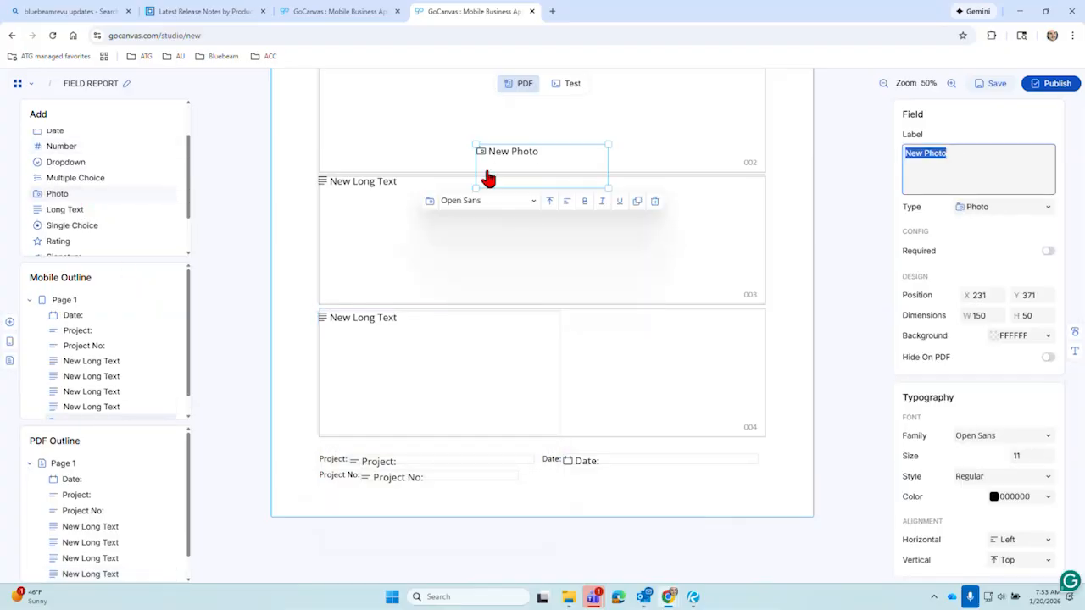
drag(523, 161, 685, 387)
click(797, 374)
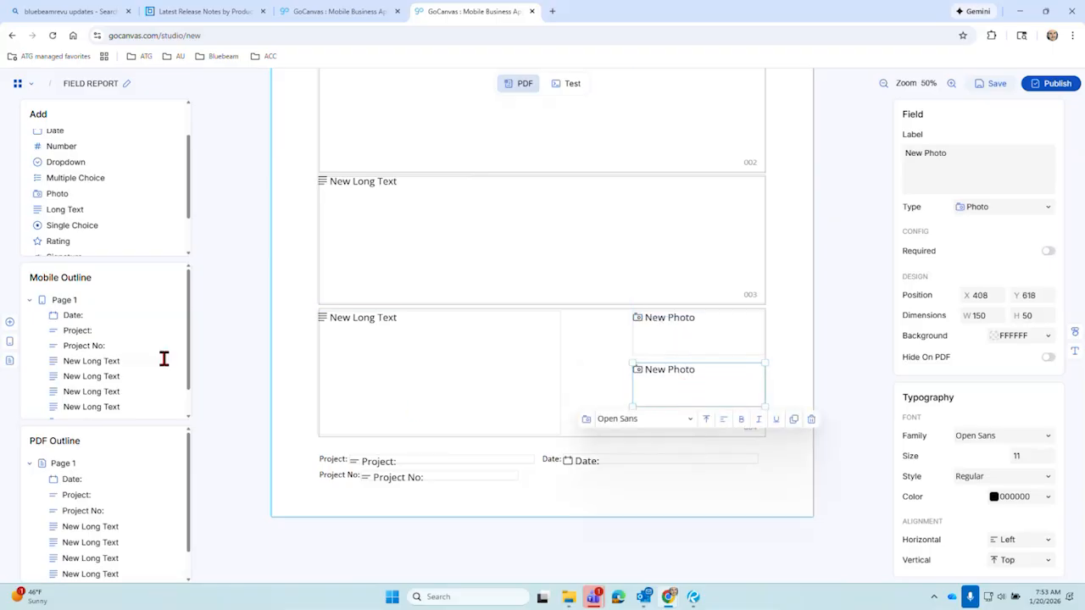
scroll(141, 215, down, 2)
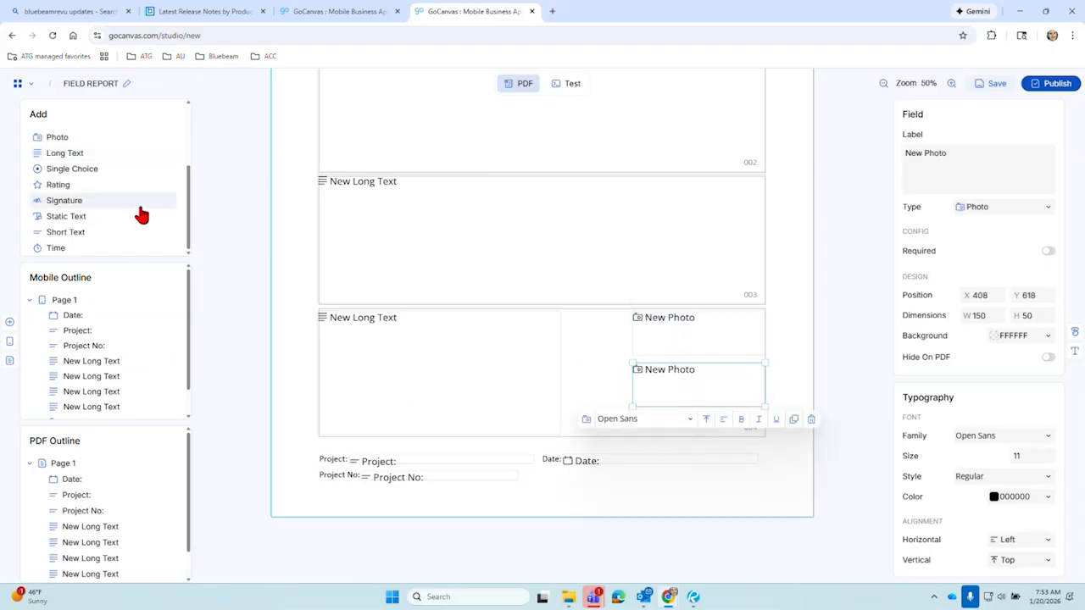
click(586, 500)
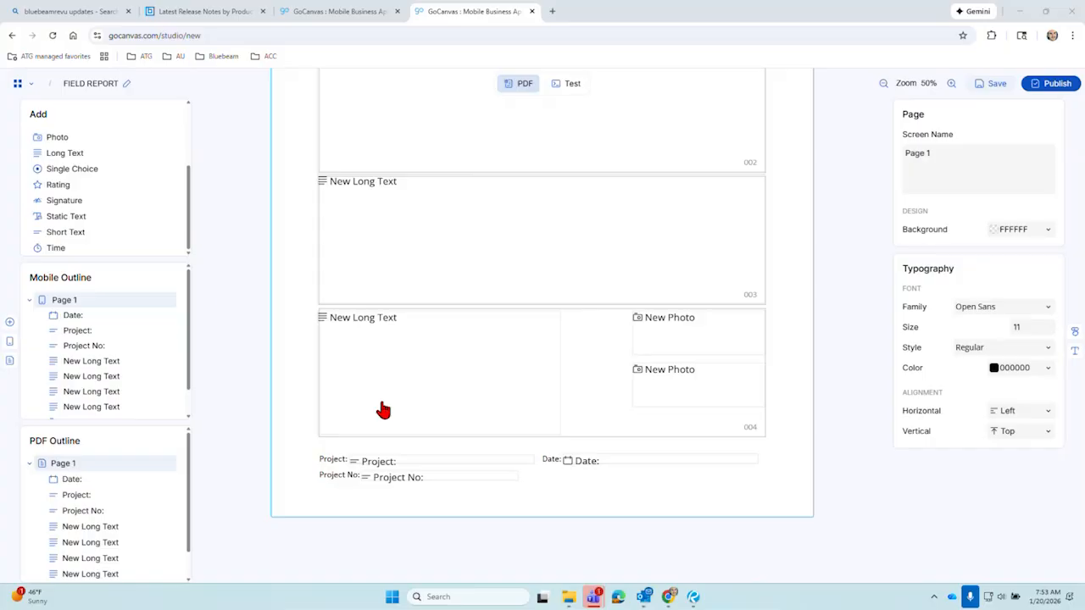
Add a 150 by 50 Signature field directly beneath the Date field at the foot of the form page
mouse_move(101, 203)
mouse_down()
mouse_move(592, 540)
mouse_move(561, 489)
mouse_move(615, 482)
mouse_up()
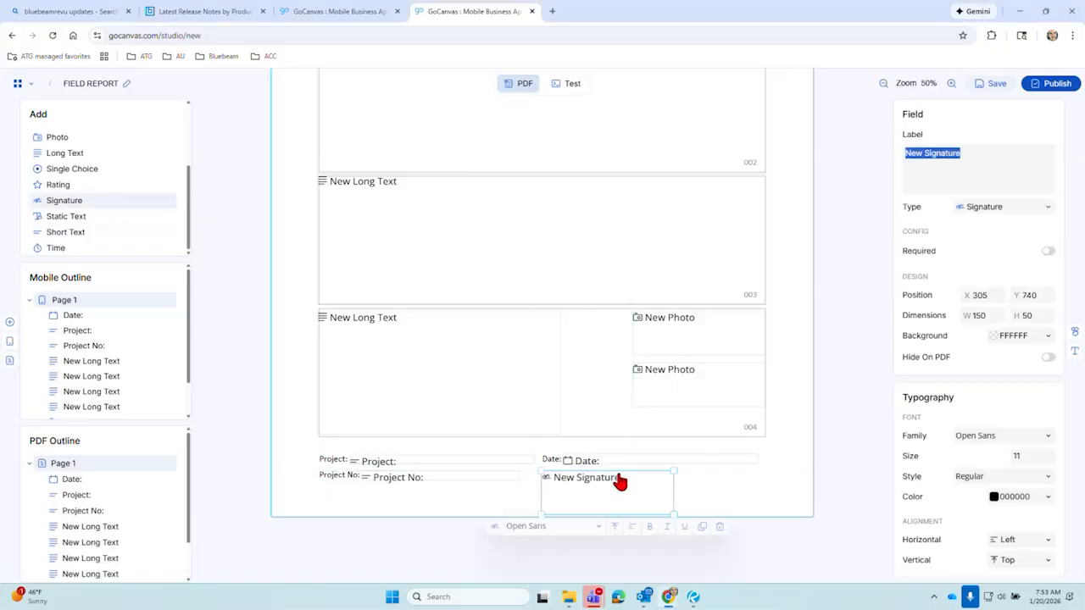
click(832, 457)
scroll(731, 488, up, 2)
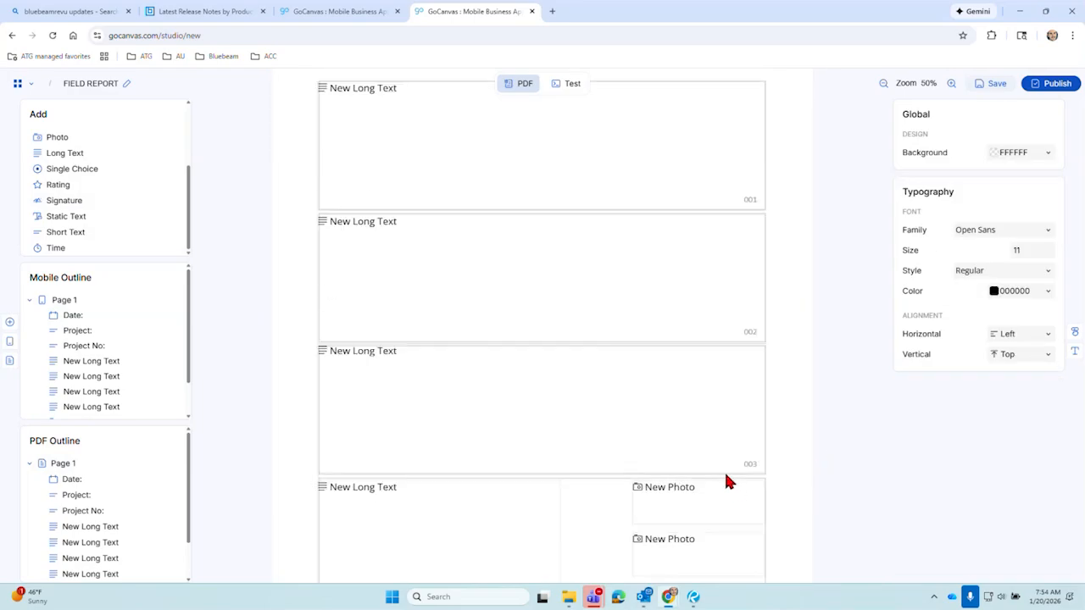
scroll(726, 481, down, 3)
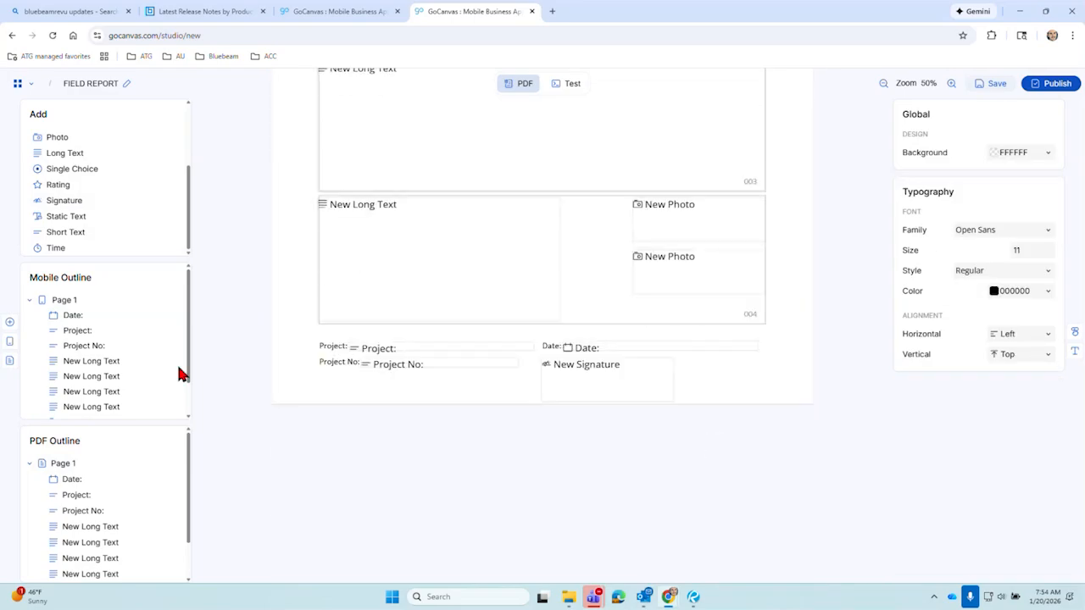
scroll(153, 453, down, 2)
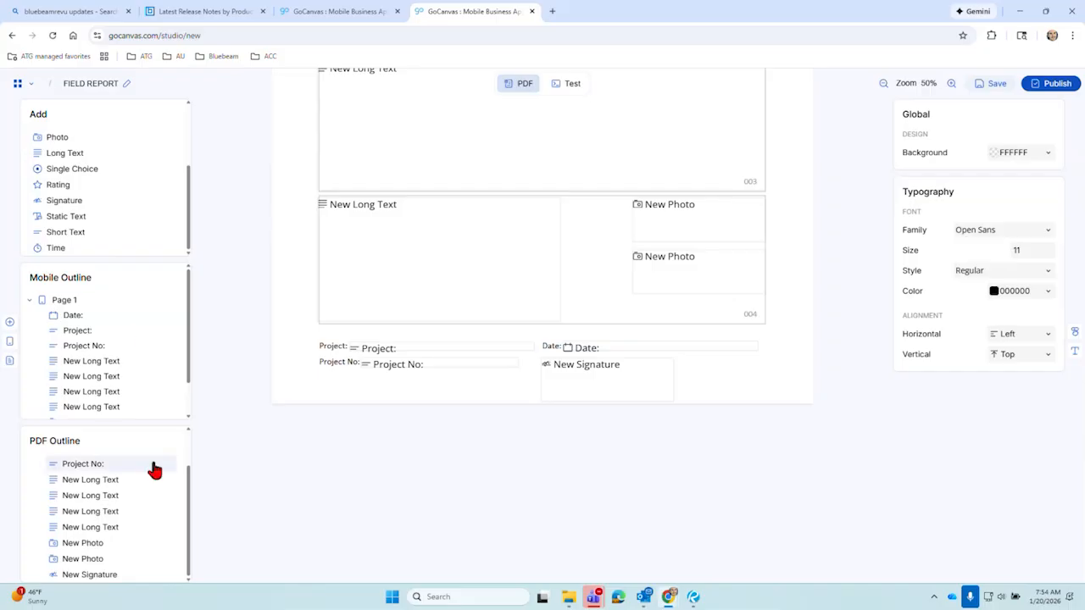
scroll(127, 342, down, 1)
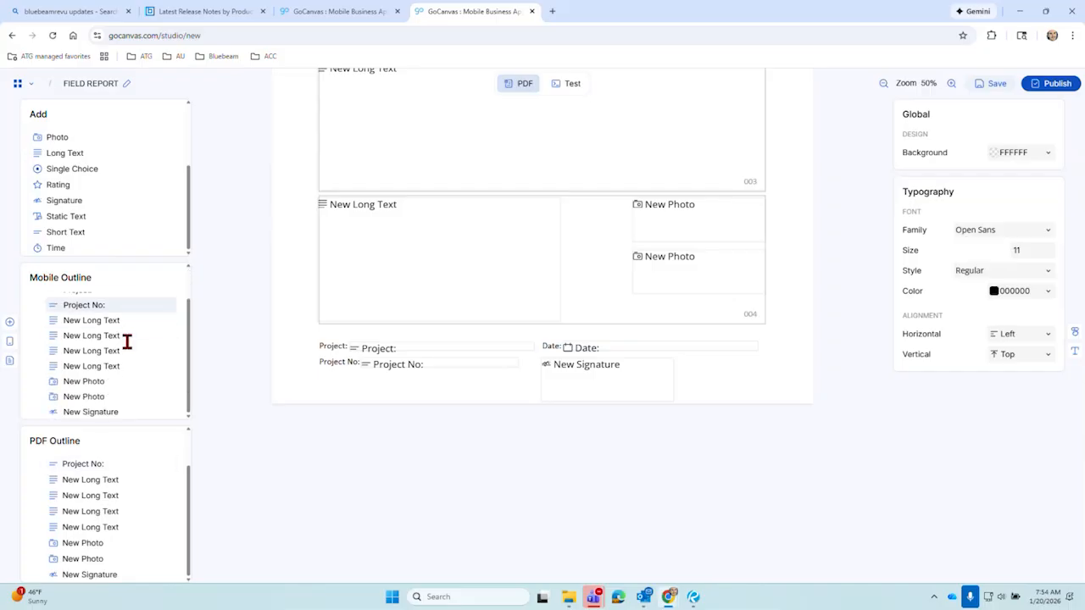
Hide the Add, Mobile Outline and PDF Outline panels in turn and bring all three back
click(10, 345)
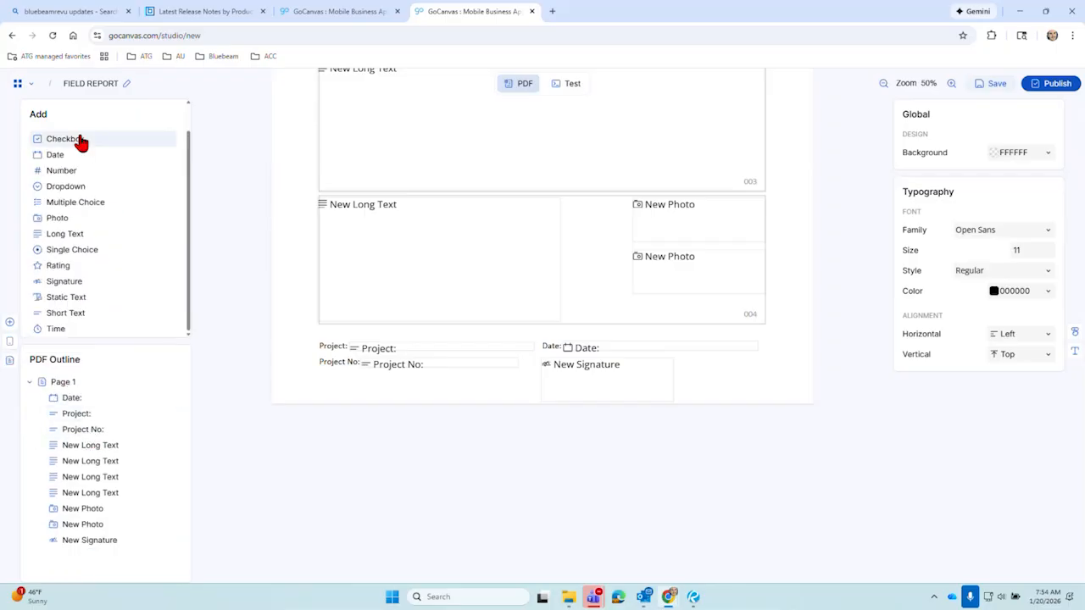
click(10, 324)
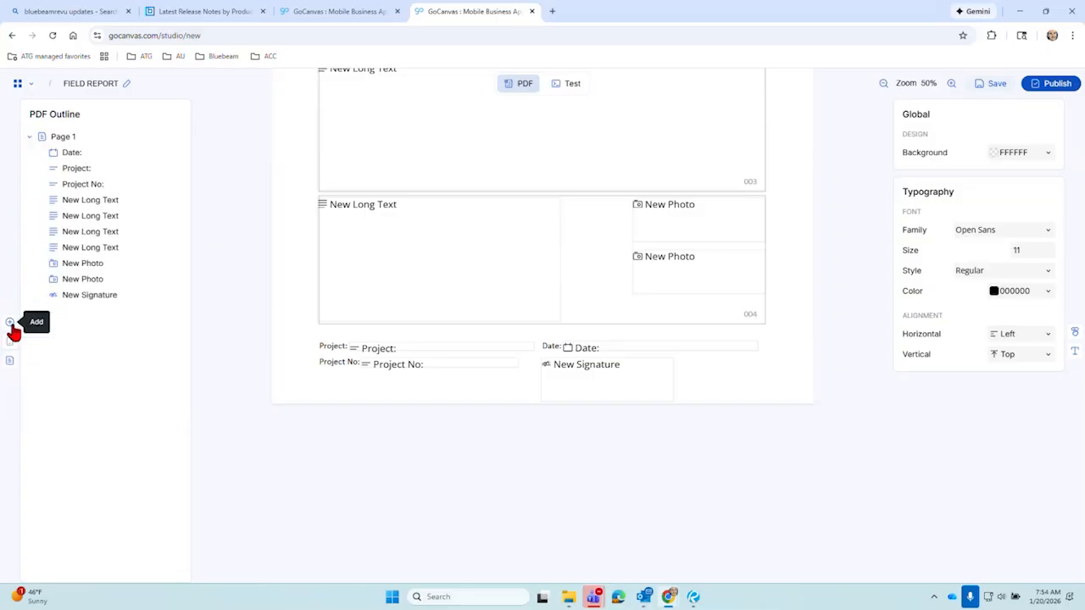
click(10, 343)
click(10, 363)
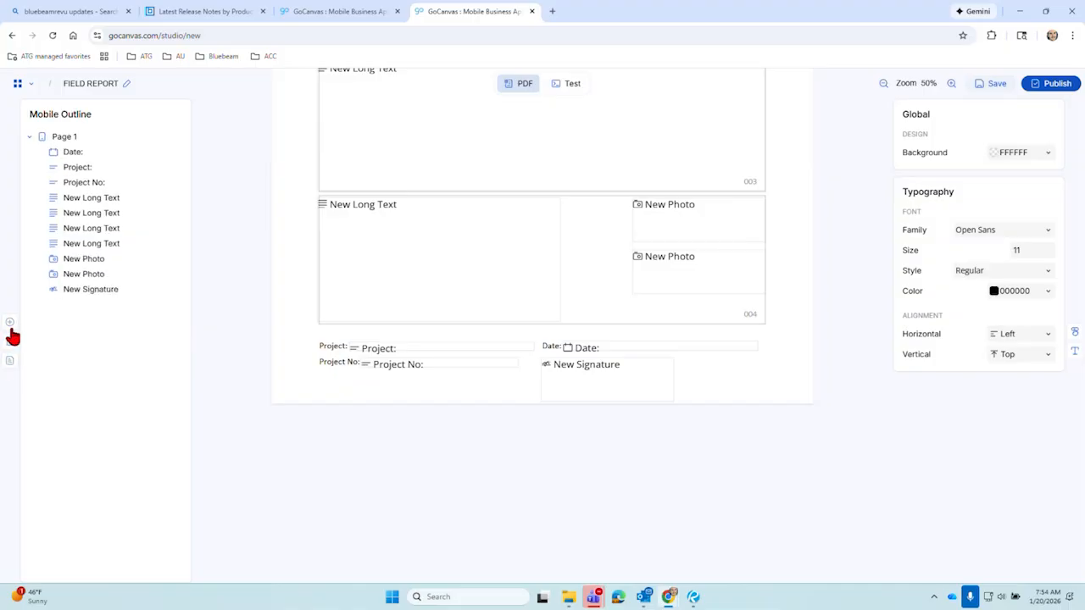
click(10, 323)
click(11, 361)
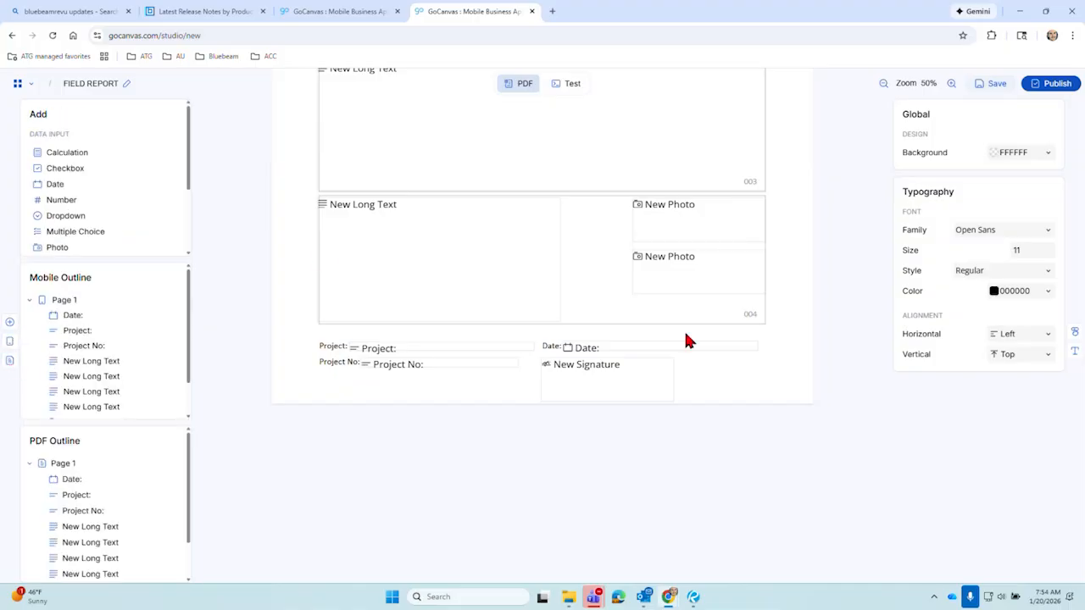
Preview the form in Test mode and look through the phone mock-up's fields from Date to the signature
scroll(678, 322, up, 3)
click(571, 88)
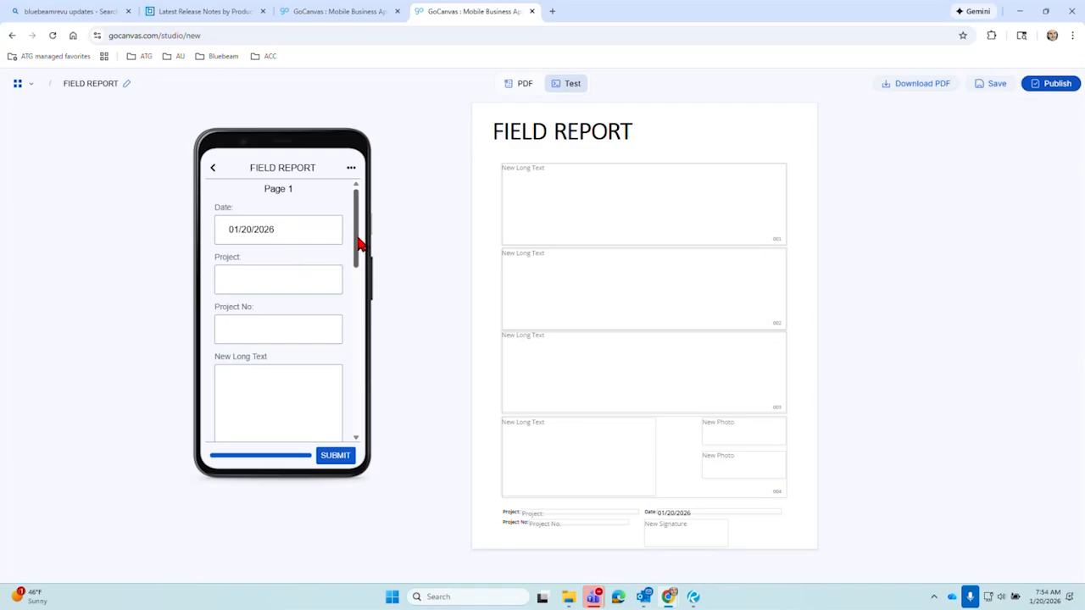
mouse_move(356, 244)
mouse_down()
mouse_move(359, 283)
mouse_move(359, 240)
mouse_up()
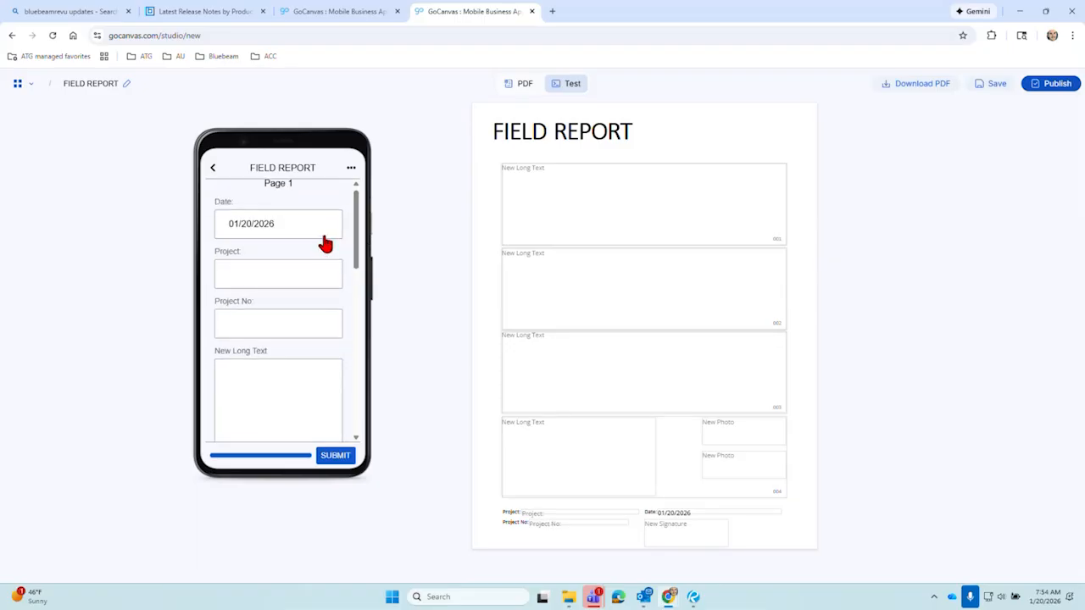
click(323, 232)
drag(356, 197, 370, 407)
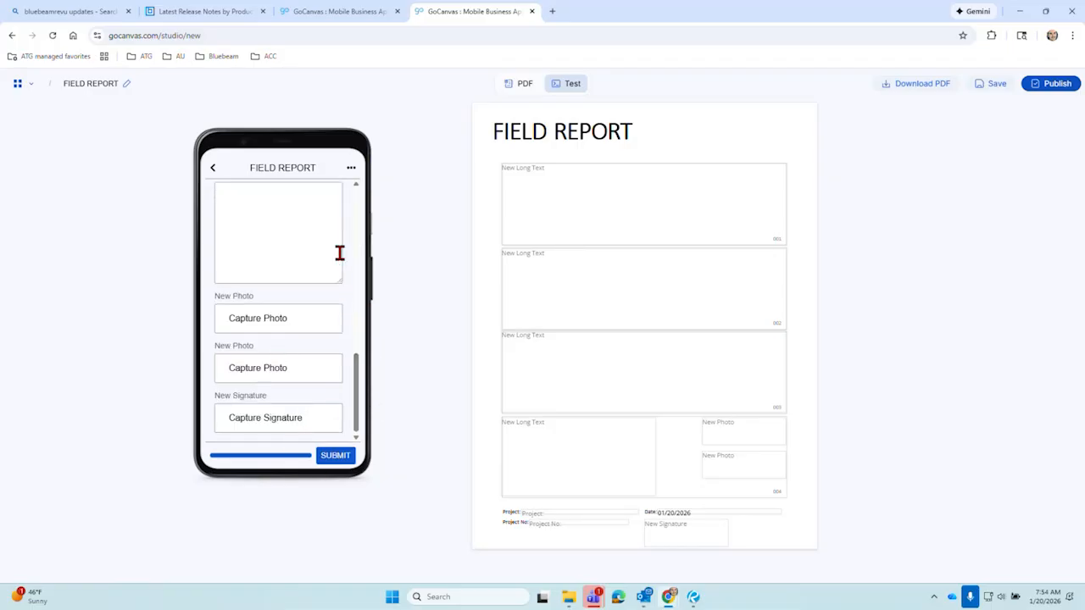
scroll(339, 237, up, 3)
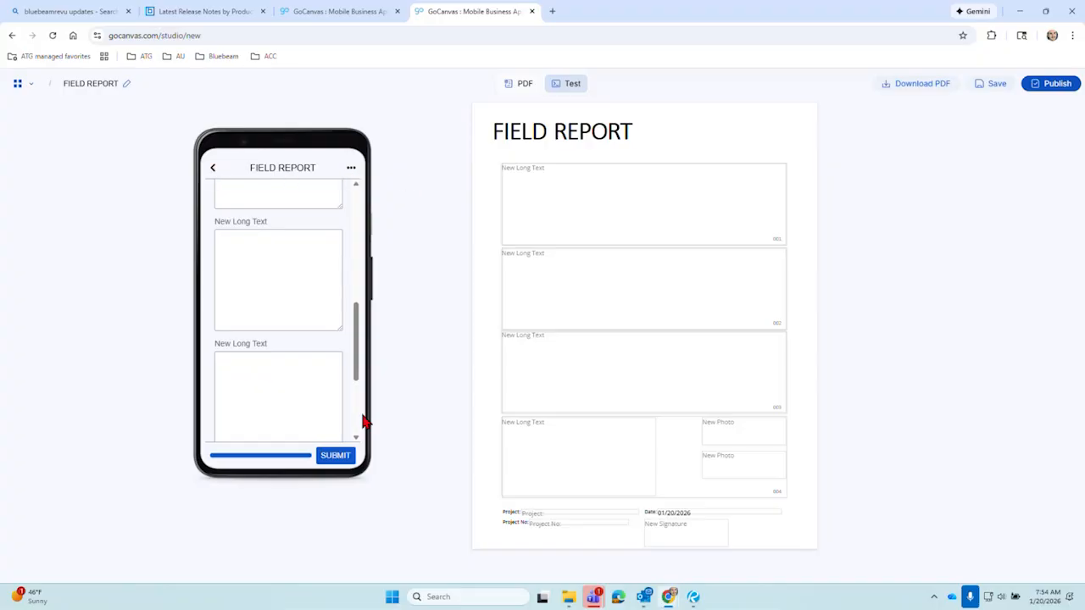
Review the Mobile Outline in the PDF layout and compare its field order with the phone preview in Test mode
click(522, 84)
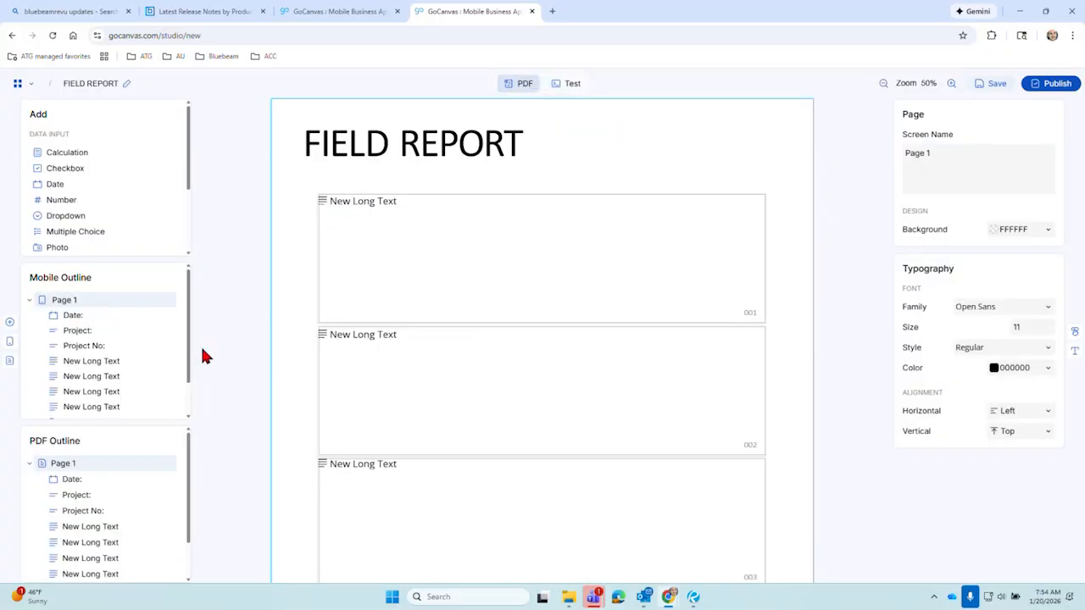
scroll(95, 412, down, 2)
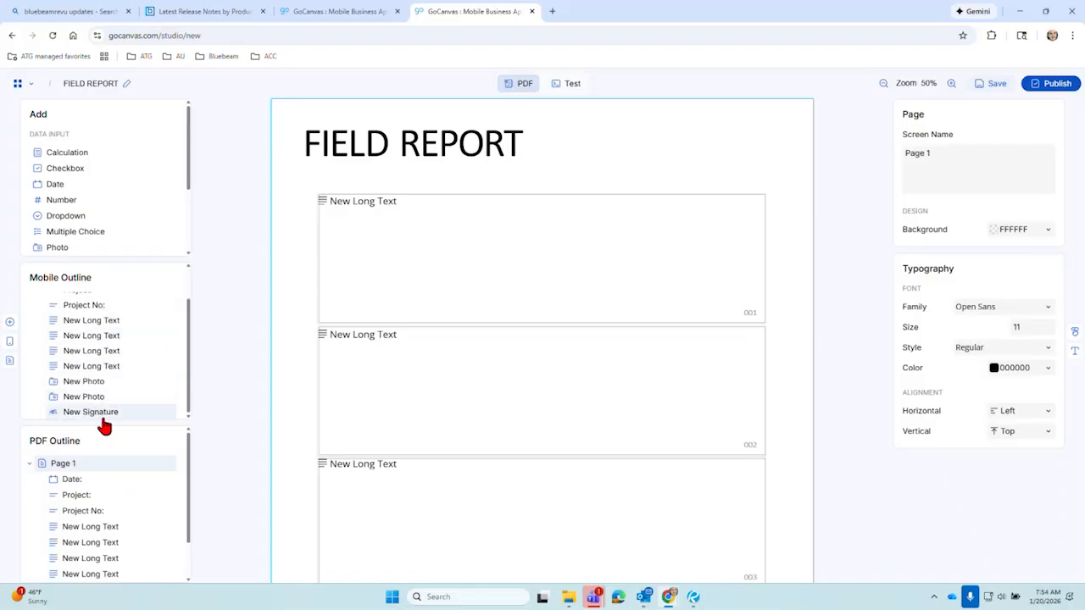
scroll(105, 420, up, 2)
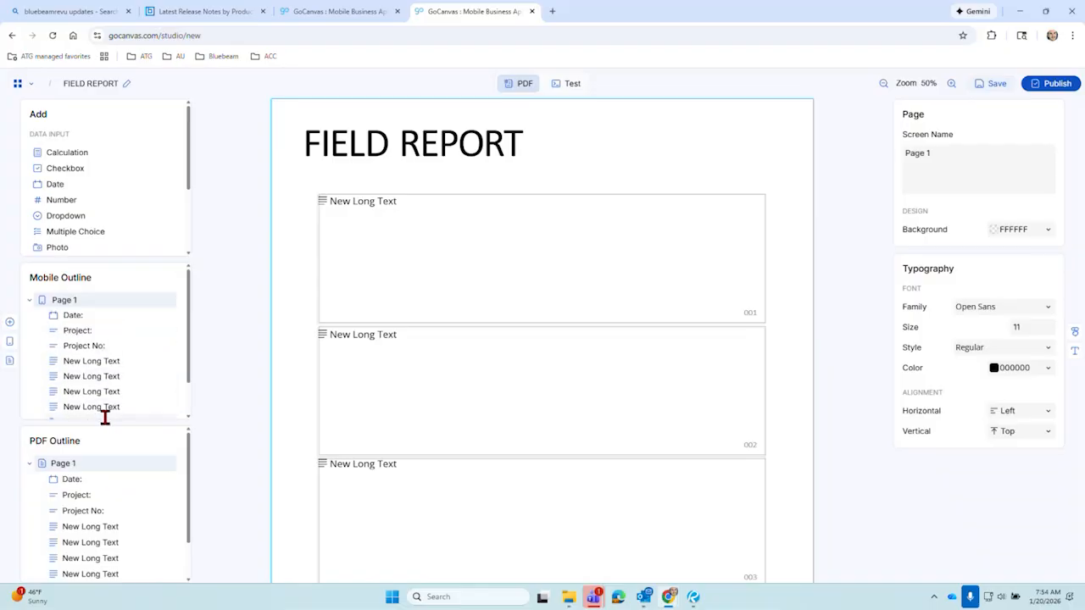
scroll(104, 418, down, 2)
click(573, 90)
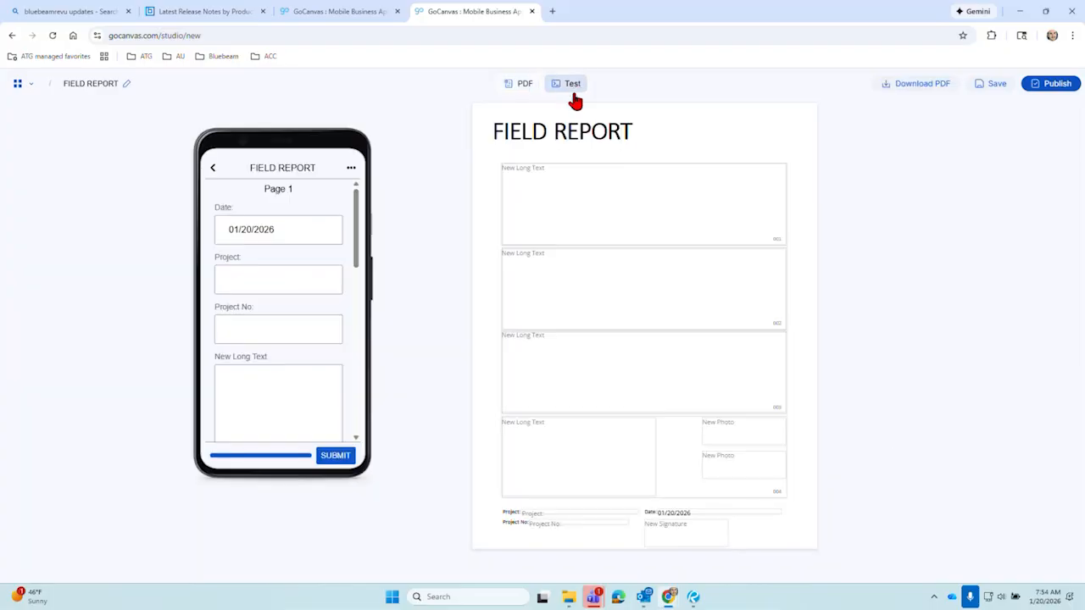
scroll(286, 259, down, 2)
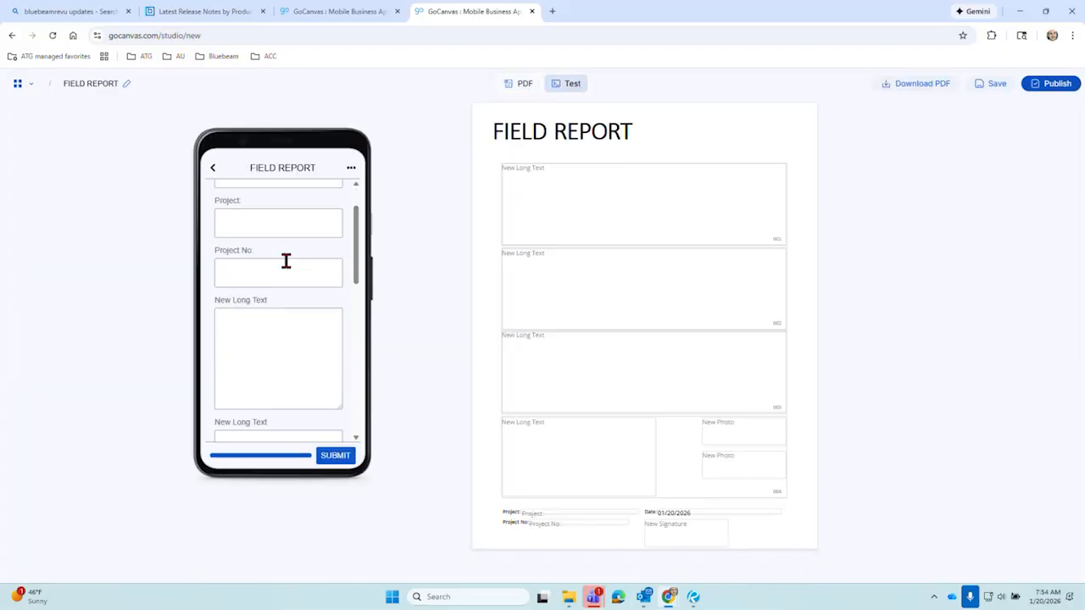
scroll(284, 273, down, 5)
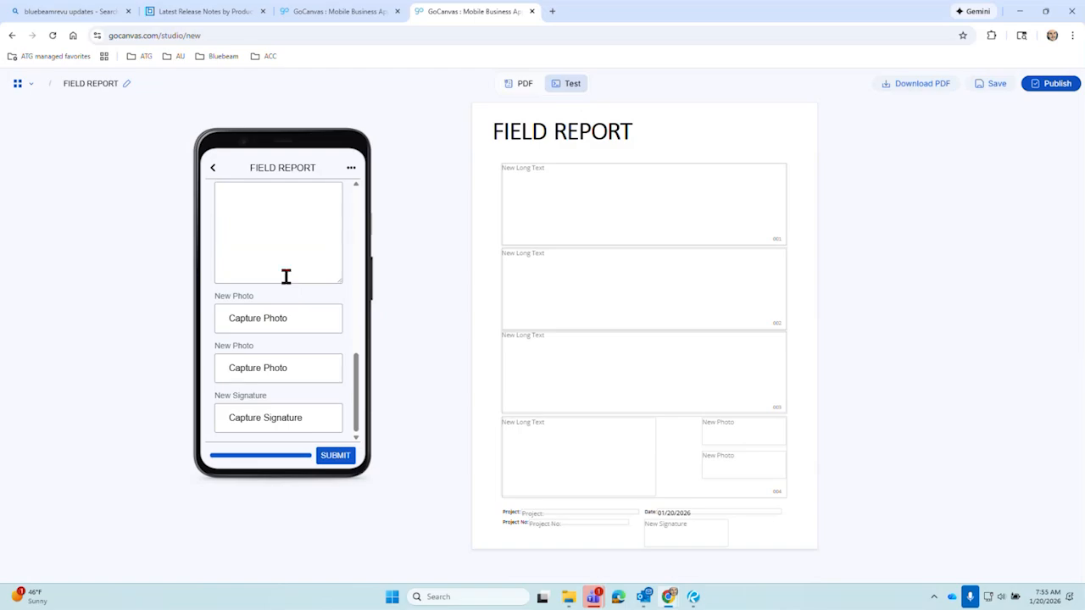
Recheck the Mobile Outline against the Test preview, and view the remaining fields in both the Mobile Outline and PDF Outline
click(526, 85)
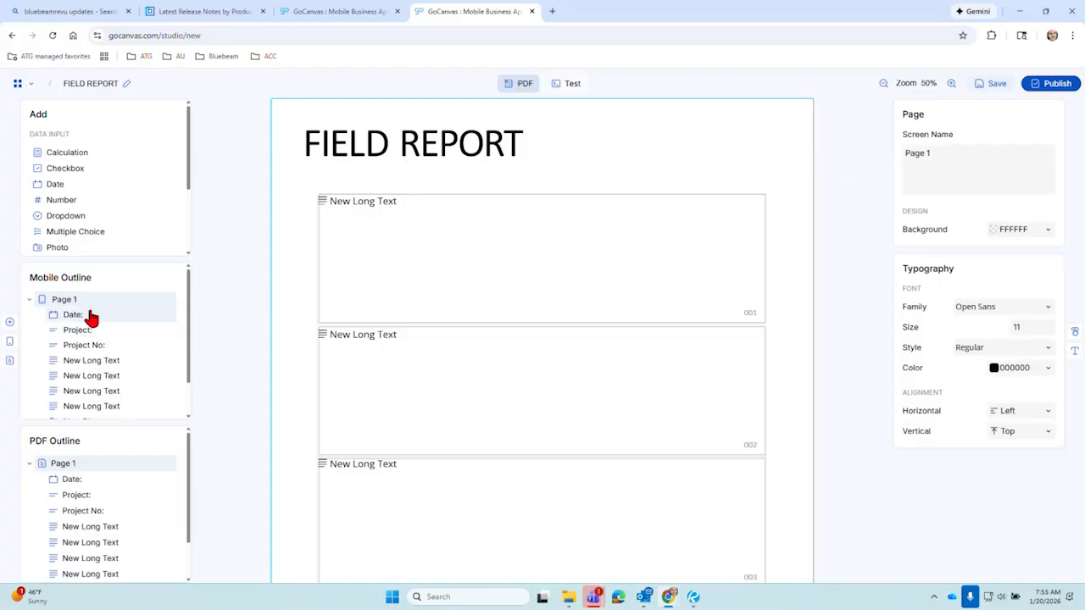
scroll(91, 316, down, 2)
scroll(95, 316, up, 2)
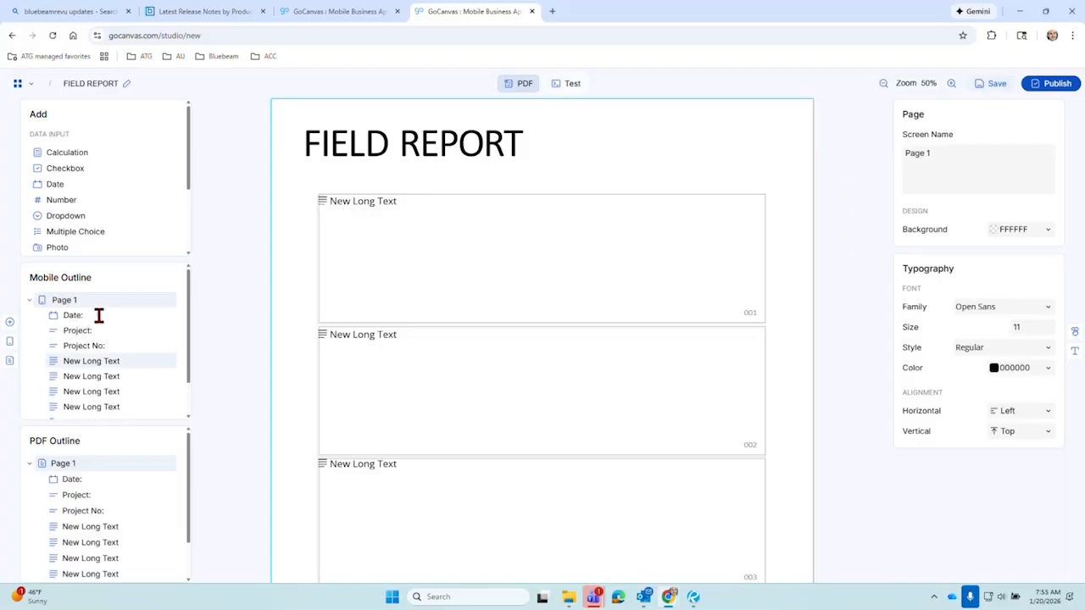
click(566, 84)
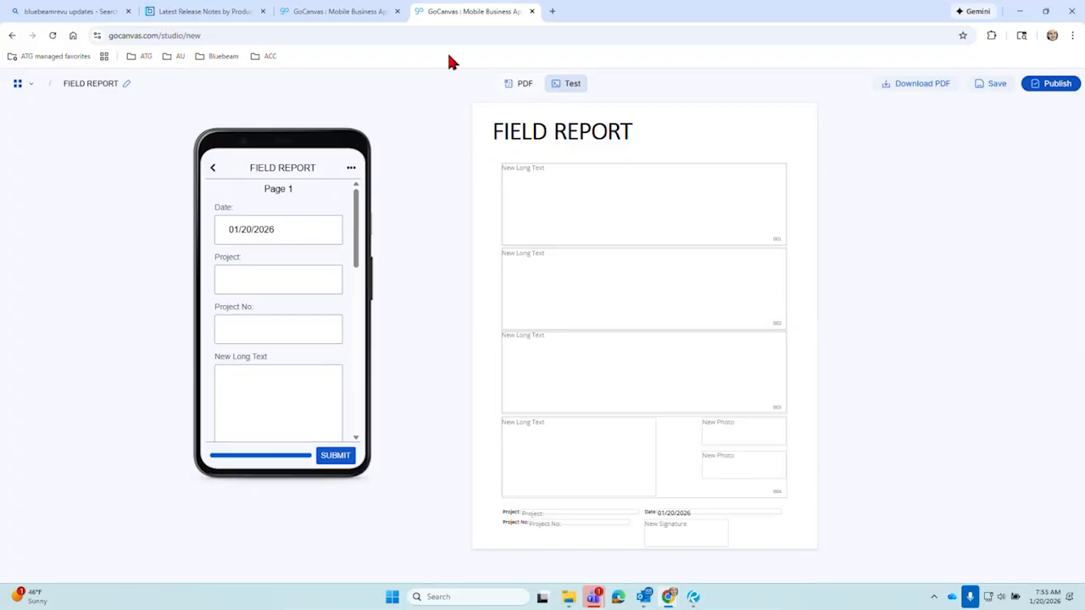
click(520, 83)
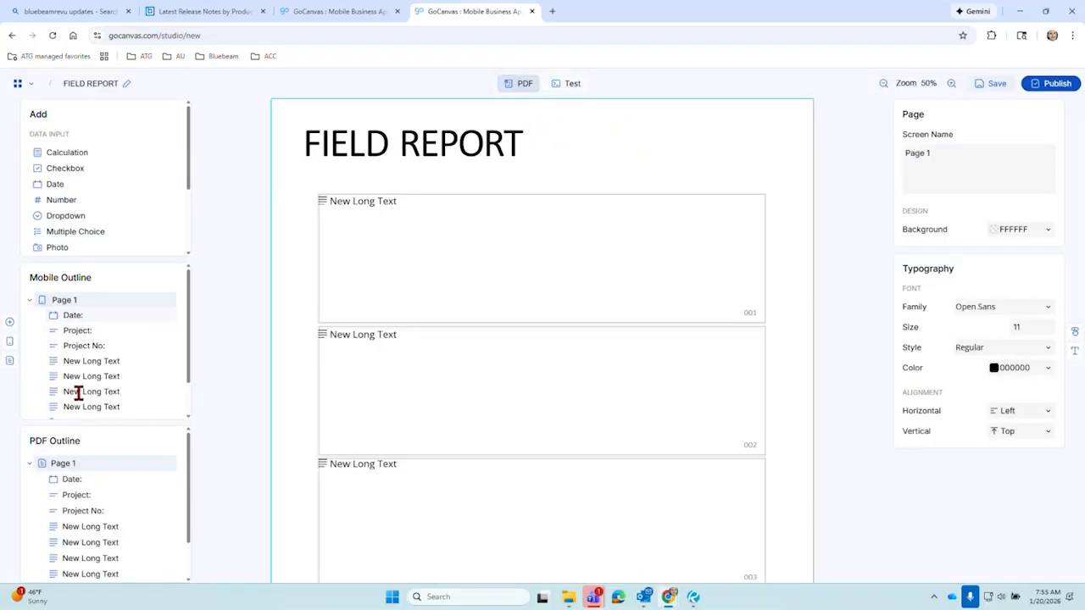
scroll(77, 397, down, 2)
drag(190, 456, 192, 489)
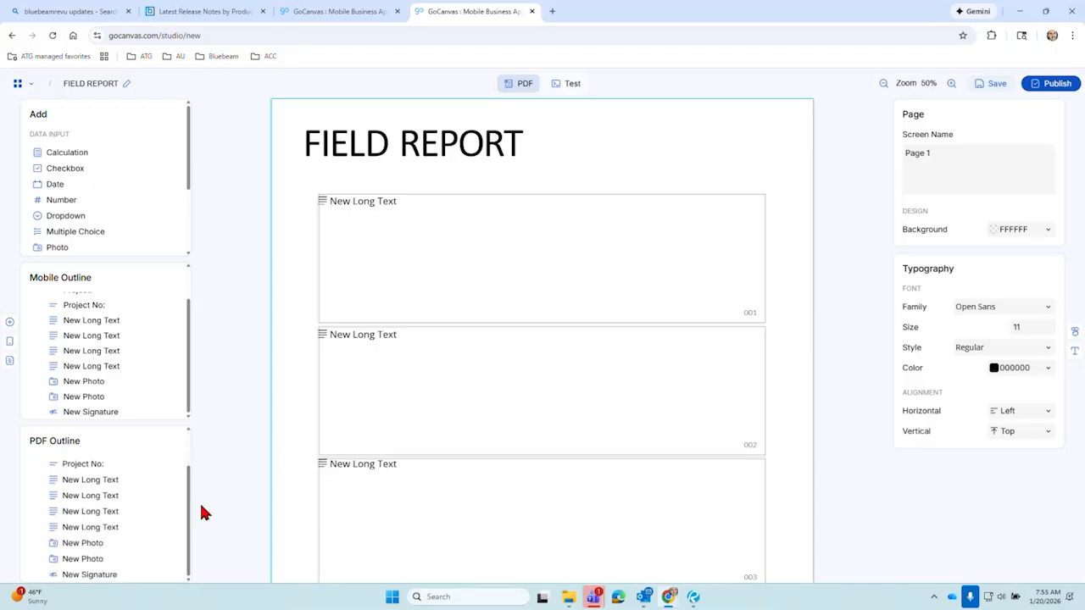
Switch to Revu, view the FIELD_REPORT submission in a smaller window beside the form editor, and zoom in on its entries
mouse_move(669, 598)
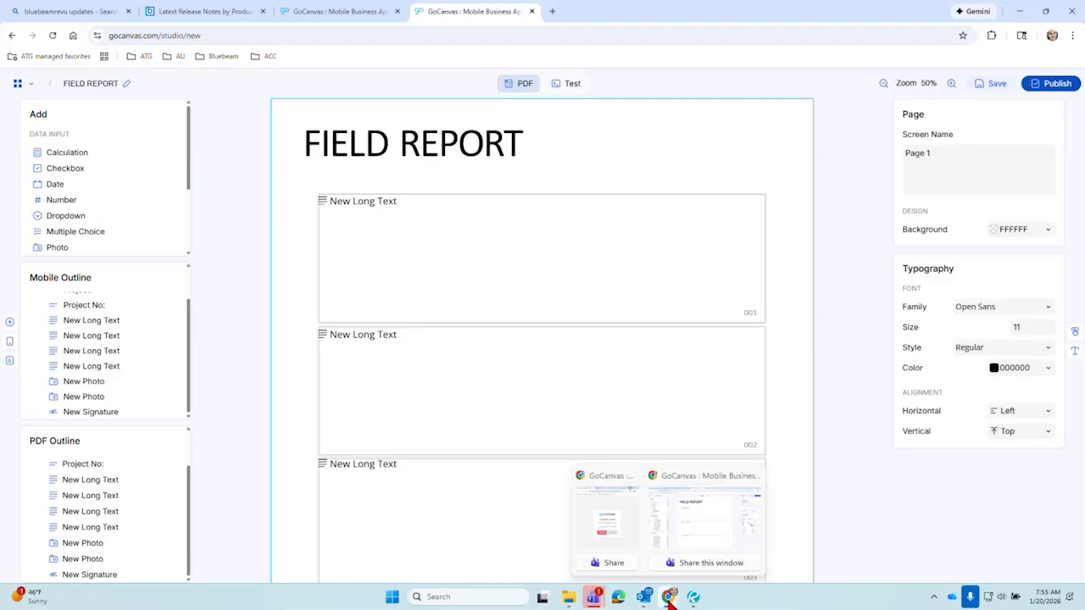
click(728, 551)
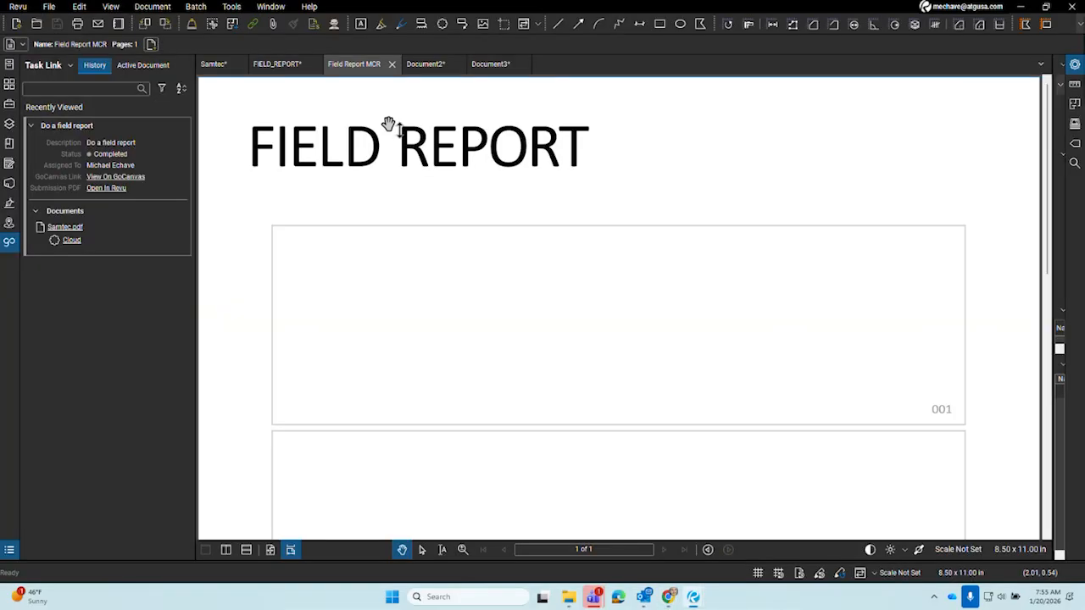
click(278, 68)
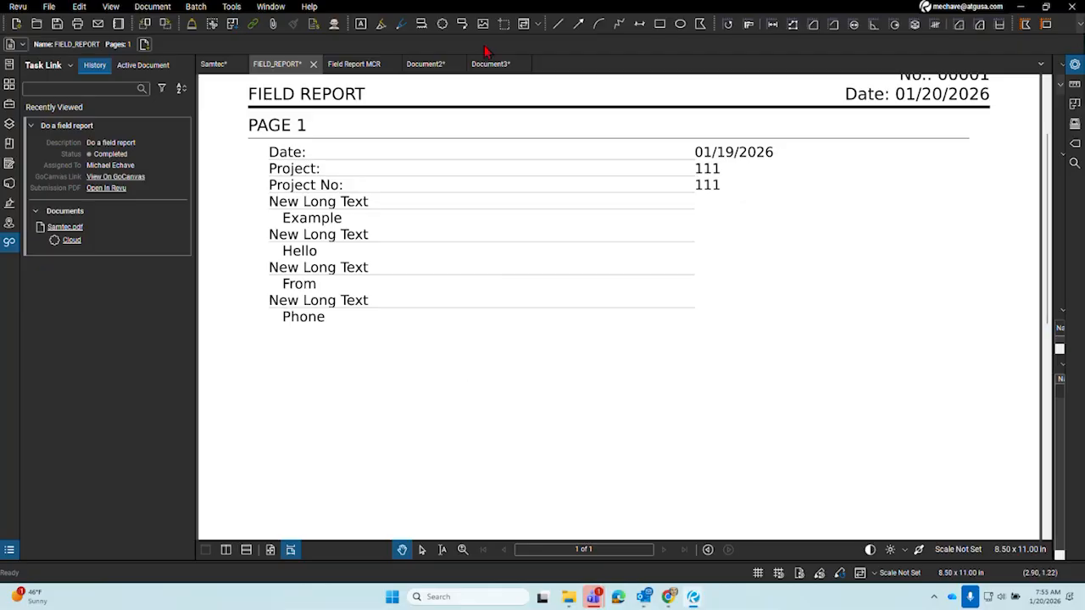
double_click(377, 7)
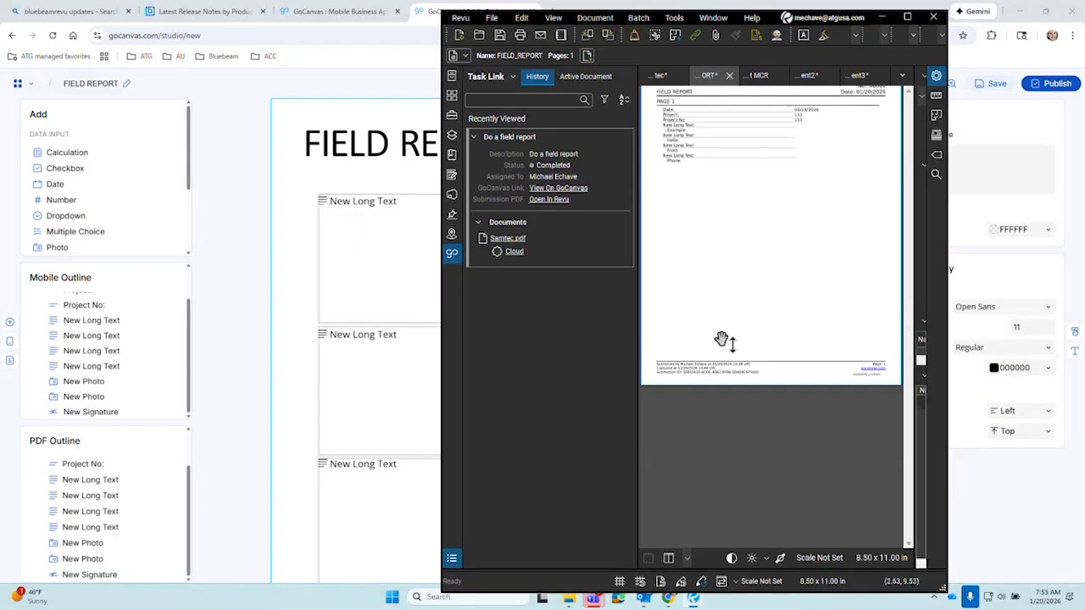
scroll(715, 233, up, 4)
drag(721, 218, 792, 433)
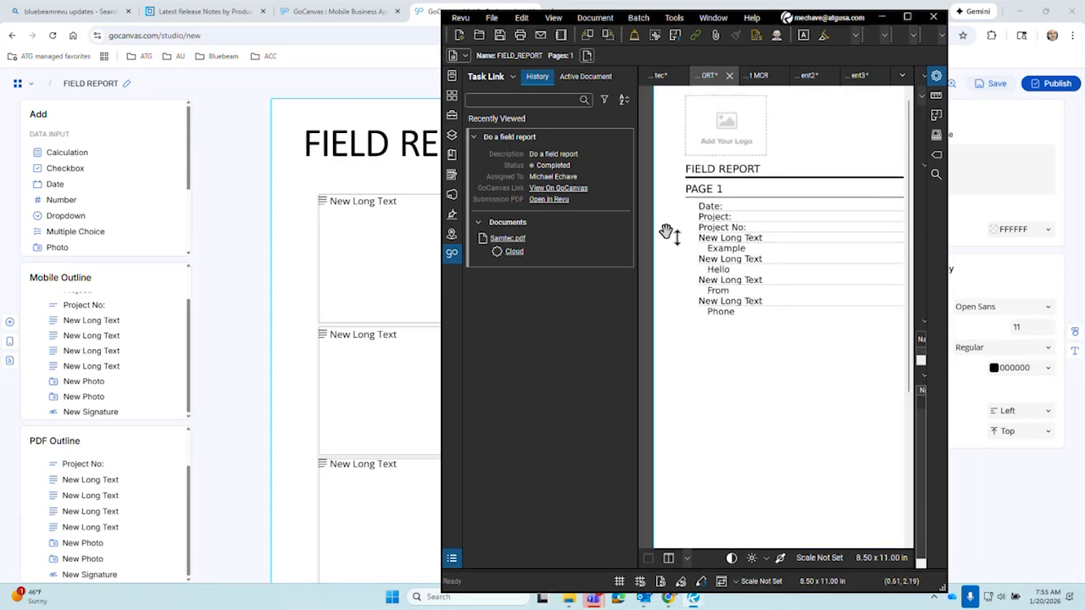
Compare the PDF Outline's fields with the entries listed in the FIELD_REPORT submission
click(90, 474)
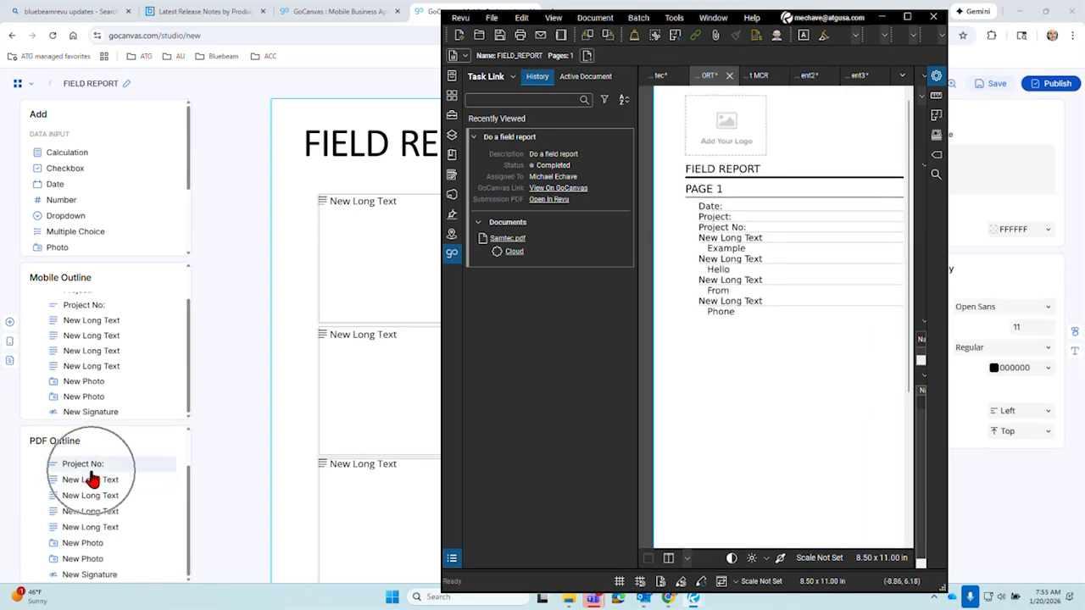
scroll(89, 485, up, 2)
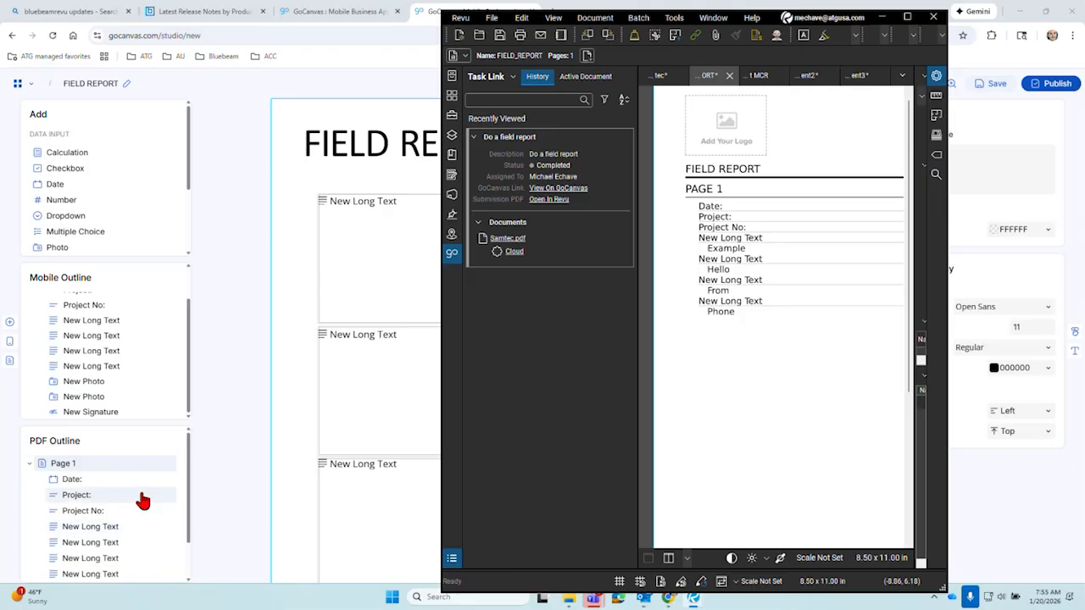
click(85, 491)
click(110, 528)
scroll(110, 523, down, 2)
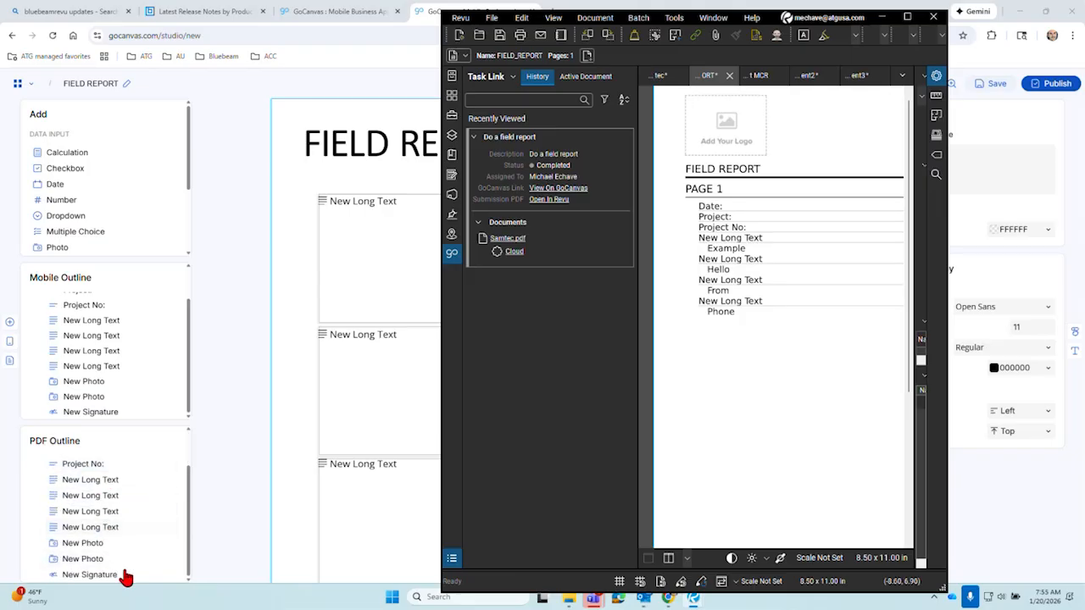
scroll(120, 576, up, 2)
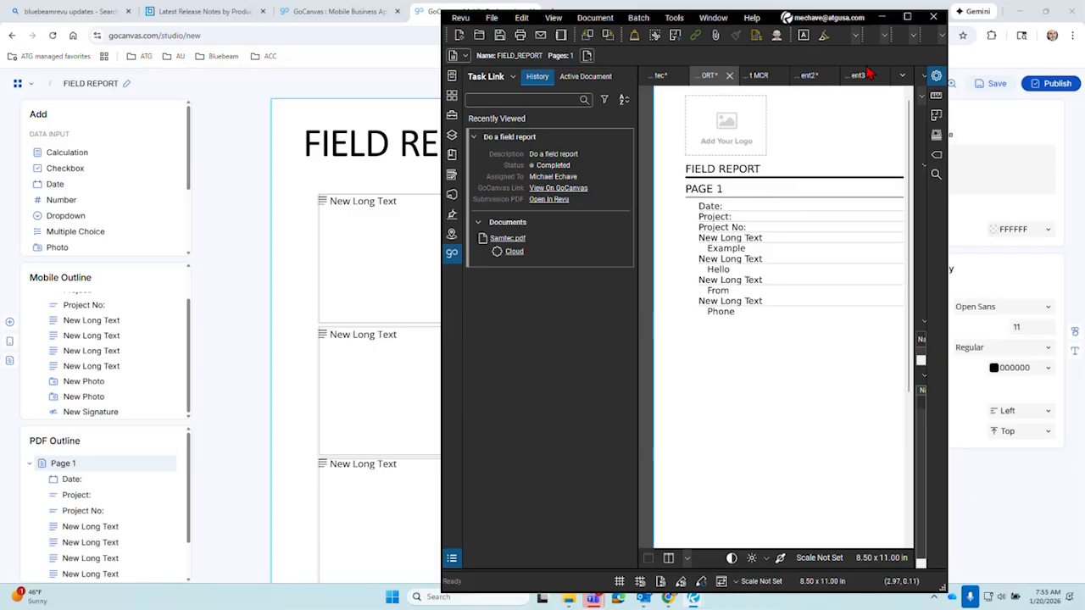
Return to the GoCanvas editor, publish the FIELD REPORT form to the preselected user's device, and exit to the Forms list
click(881, 16)
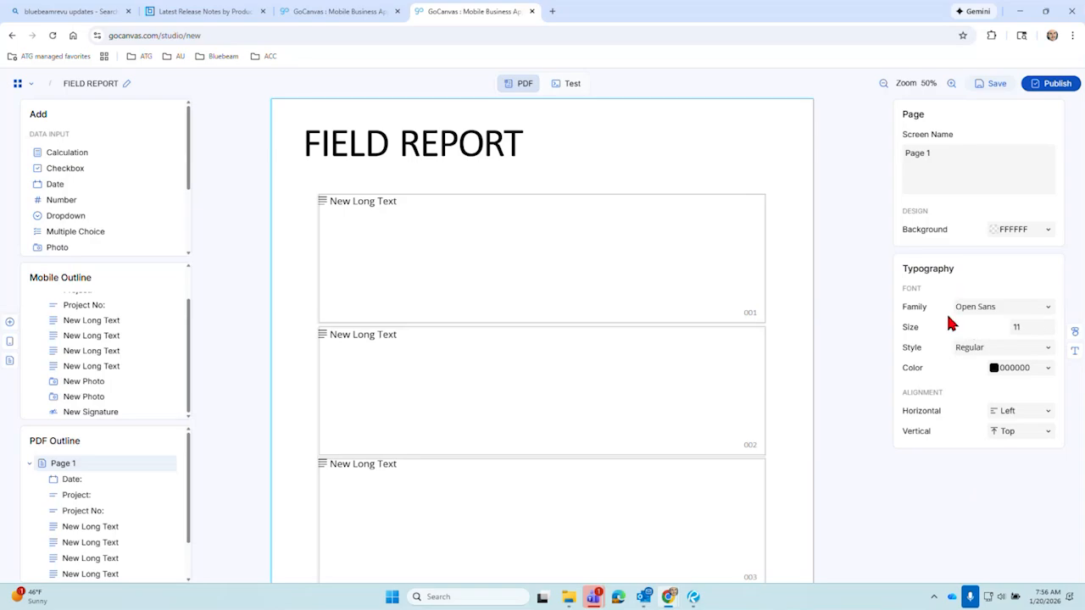
click(1050, 83)
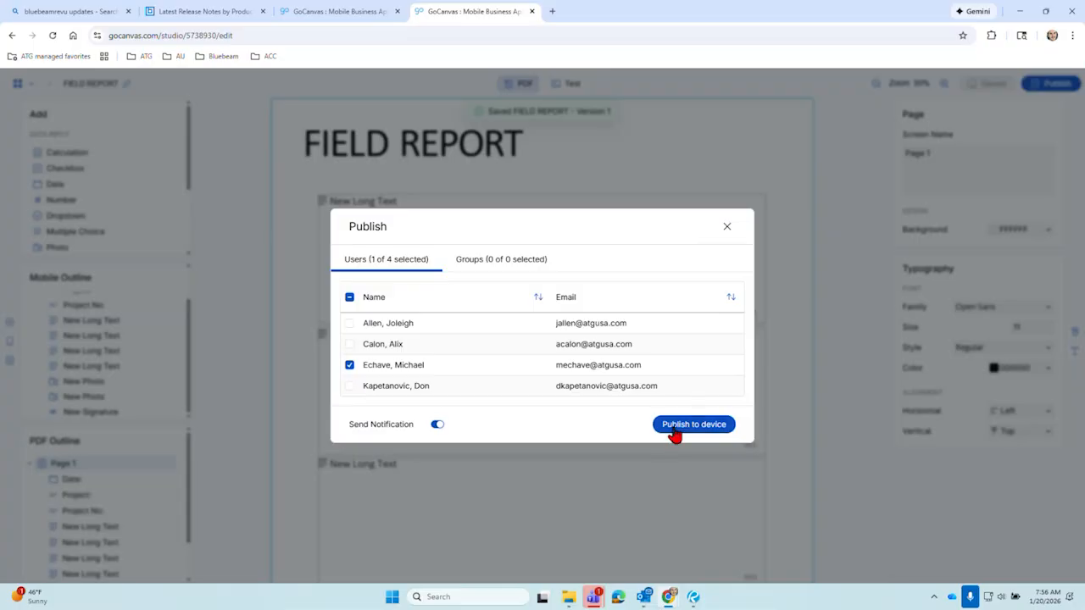
click(688, 426)
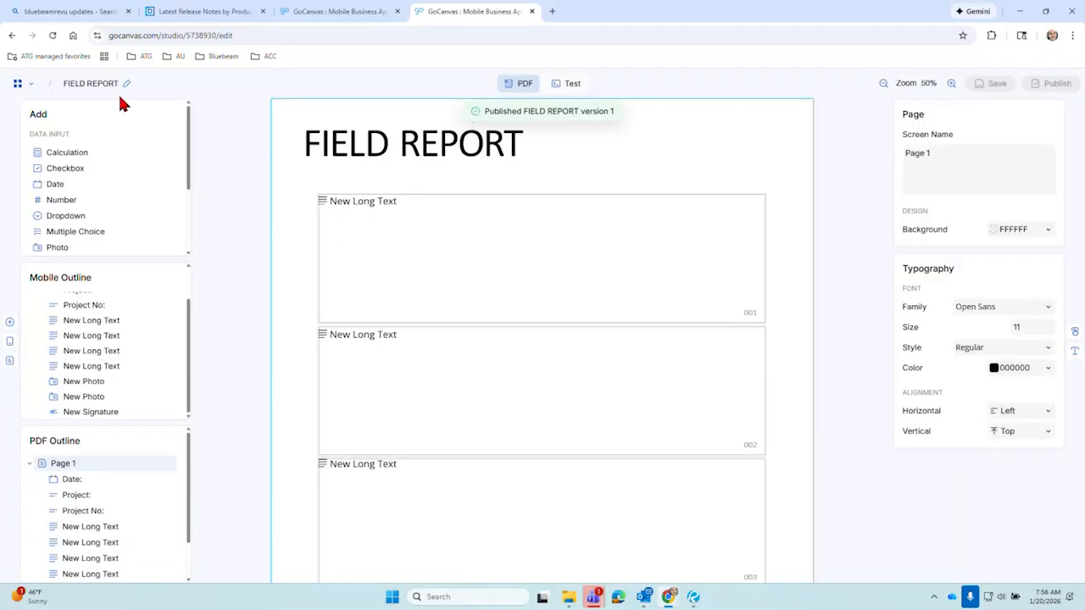
click(17, 83)
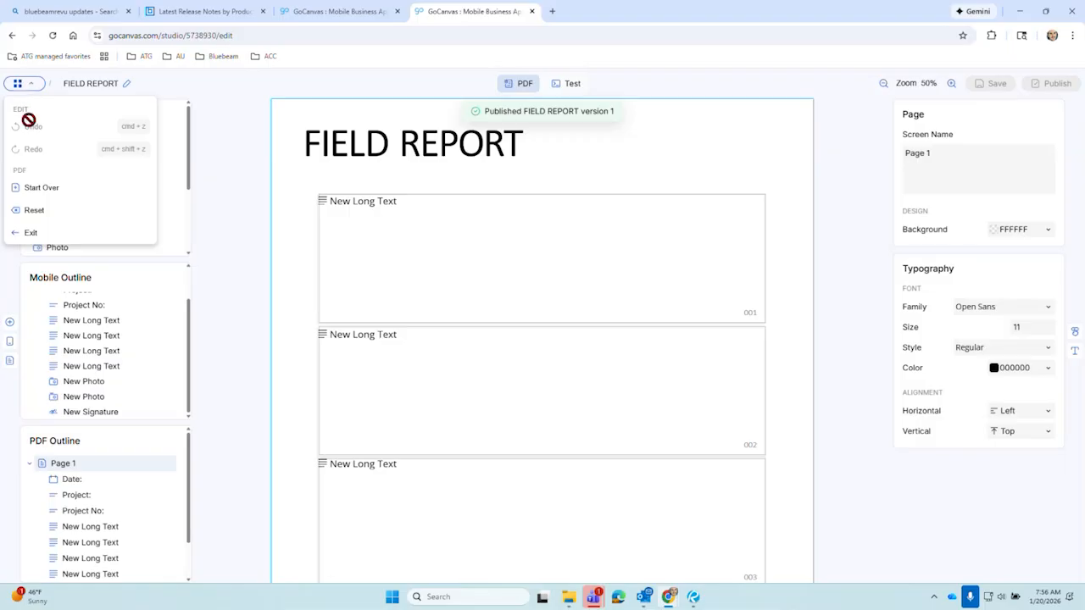
click(31, 233)
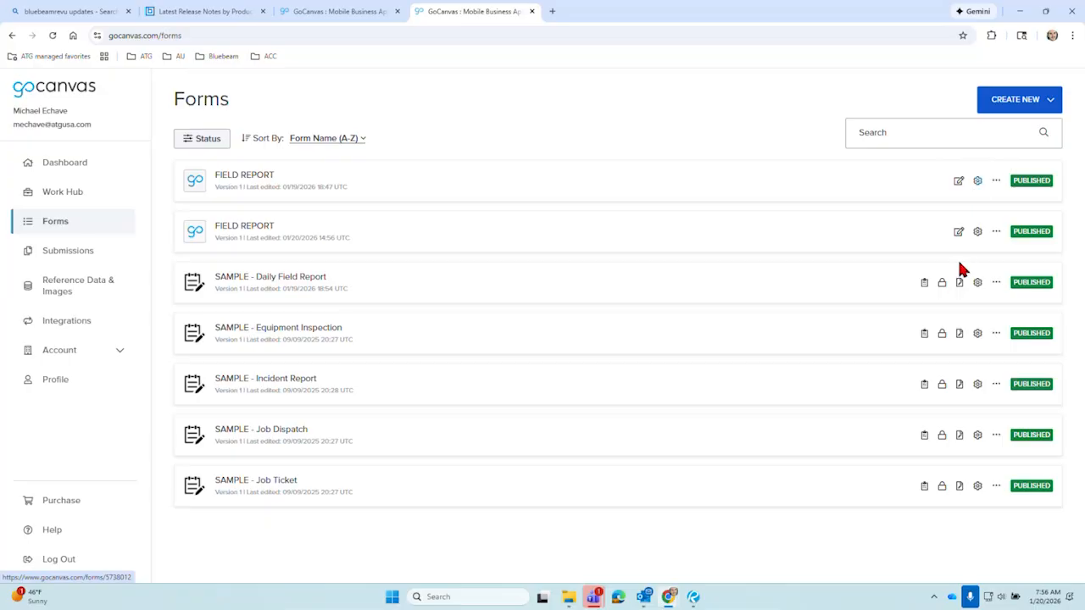
click(978, 233)
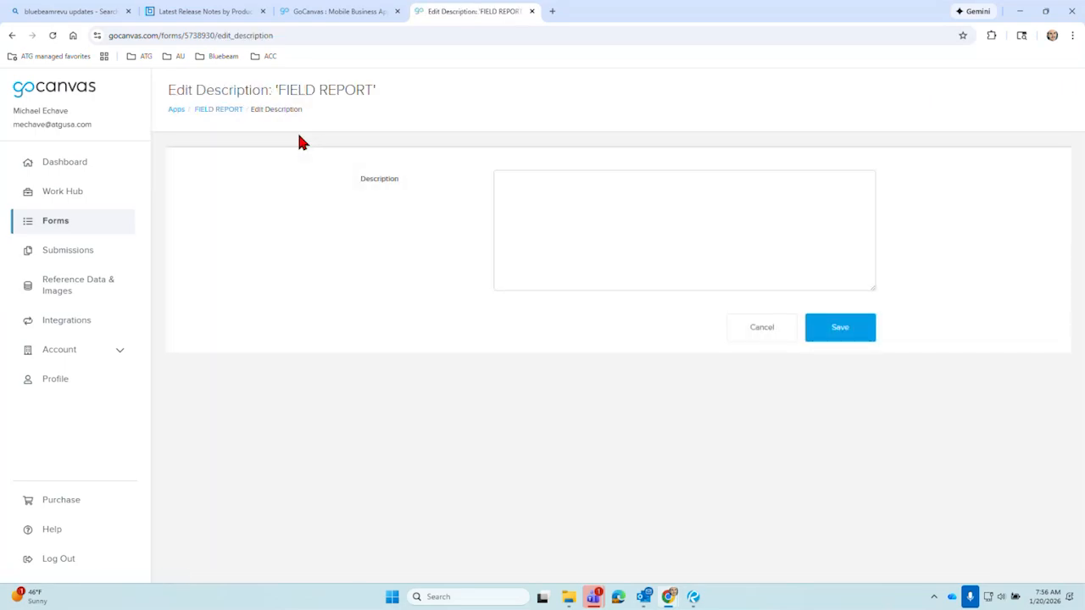
click(175, 111)
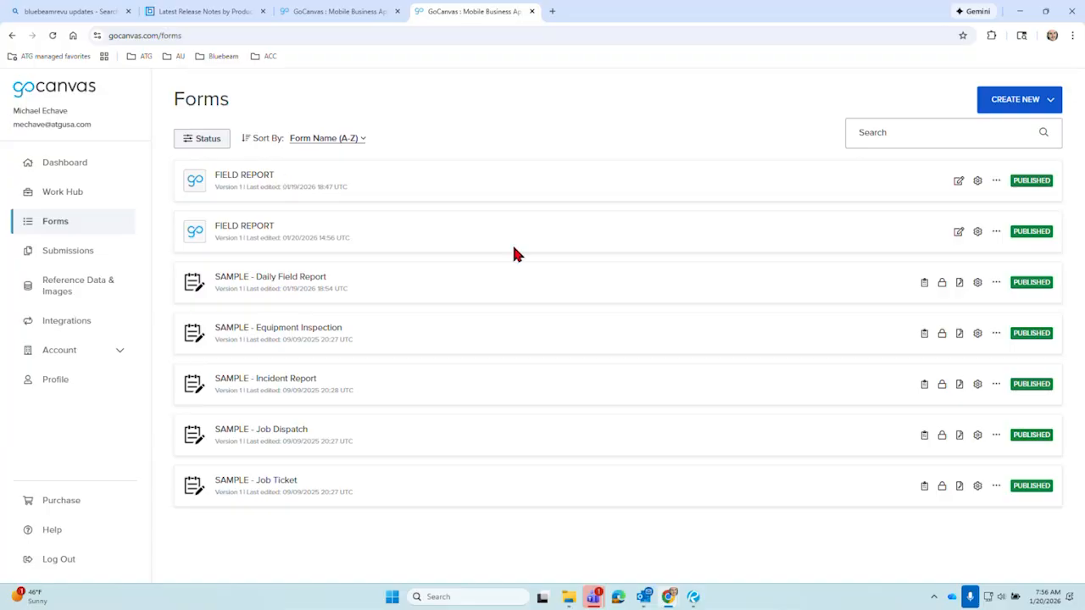
click(997, 237)
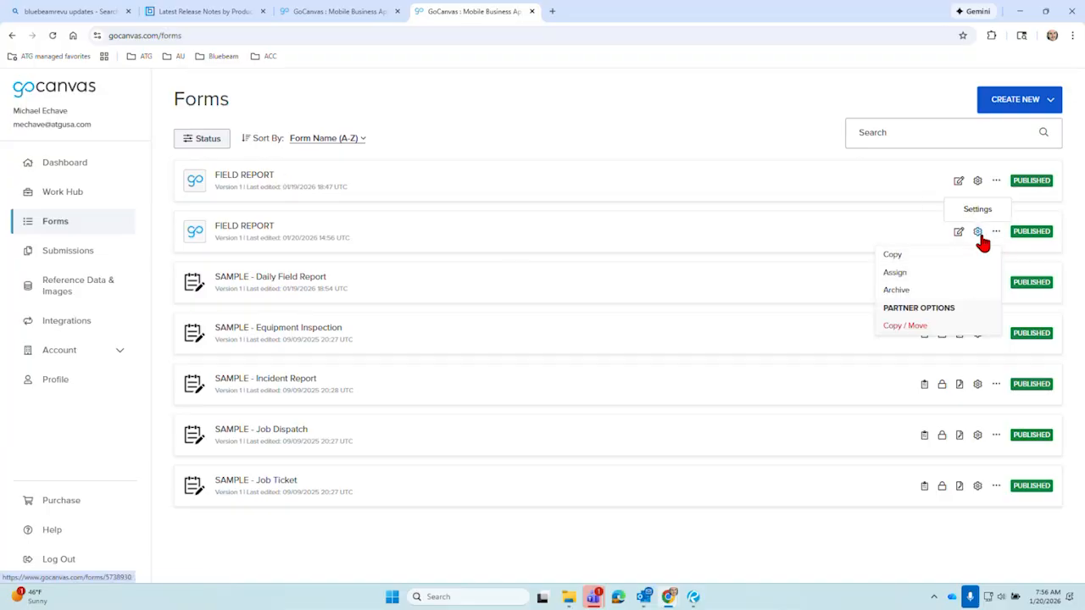
Reopen the newly published FIELD REPORT form for editing and rename it as FIELD REPORT MCR
click(958, 234)
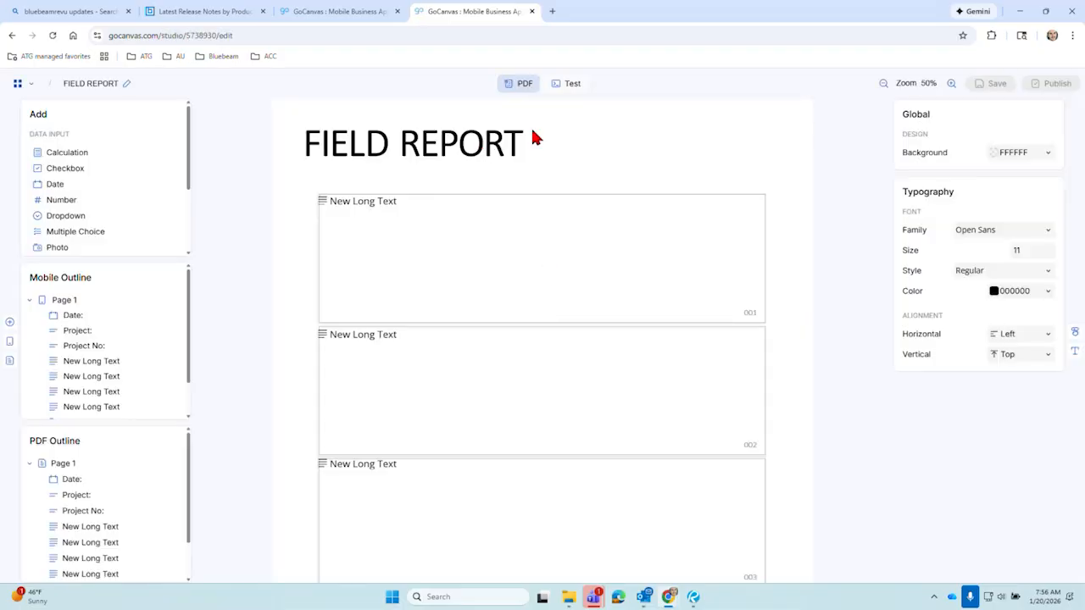
click(126, 83)
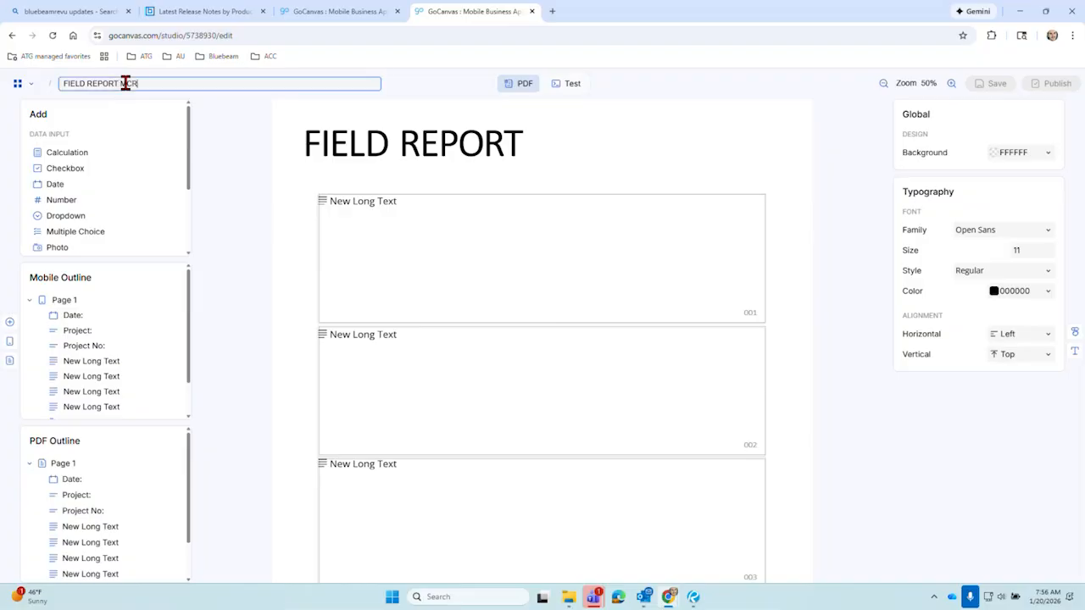
click(234, 122)
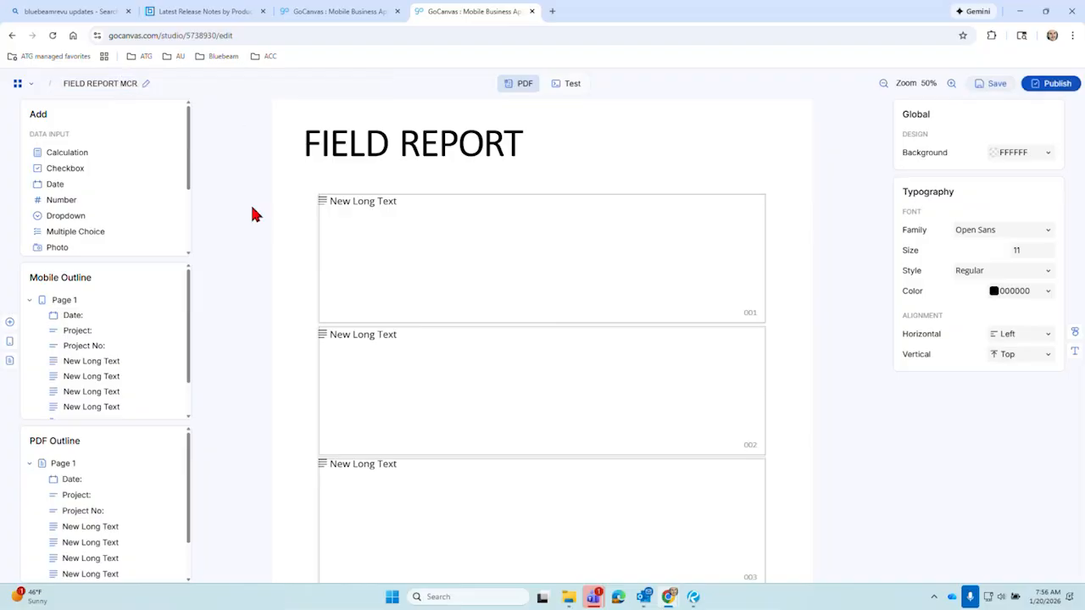
Publish the renamed FIELD REPORT MCR form to the preselected user's device and exit to the Forms list
scroll(97, 204, down, 3)
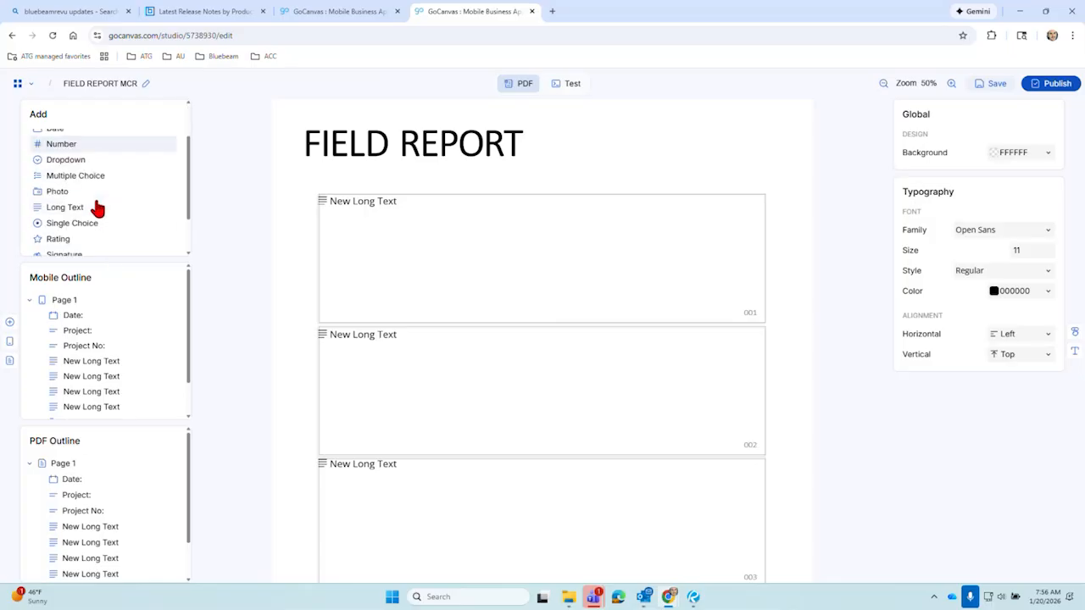
scroll(97, 209, up, 3)
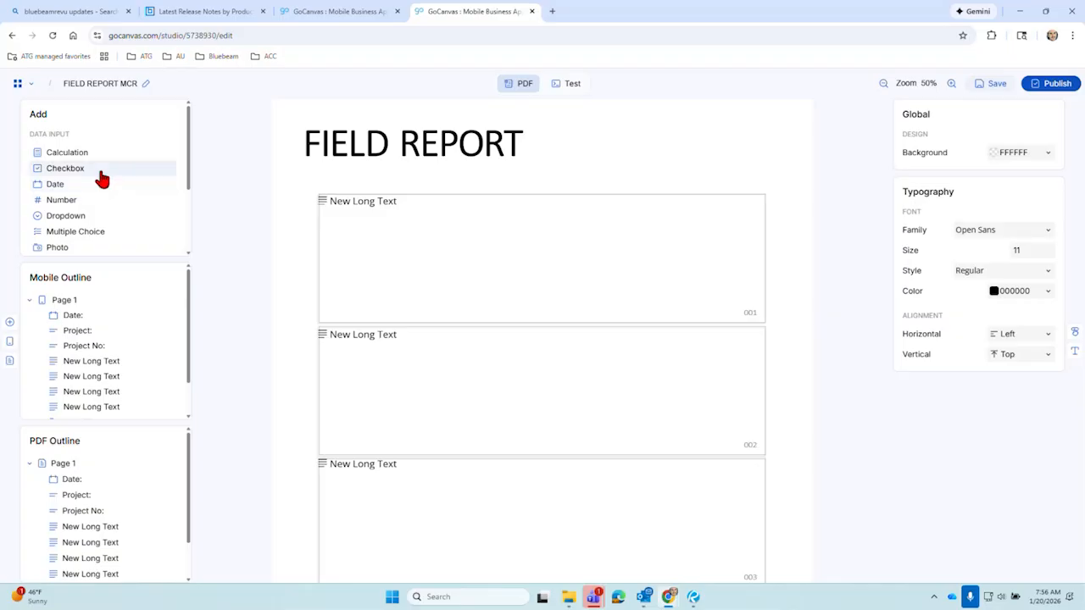
scroll(102, 178, down, 2)
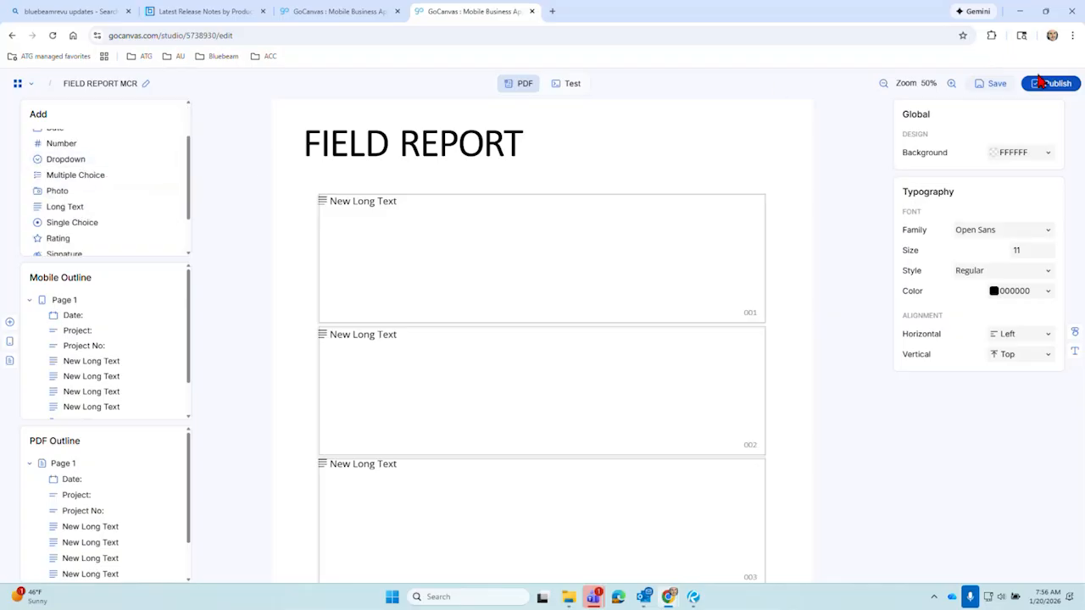
click(1038, 77)
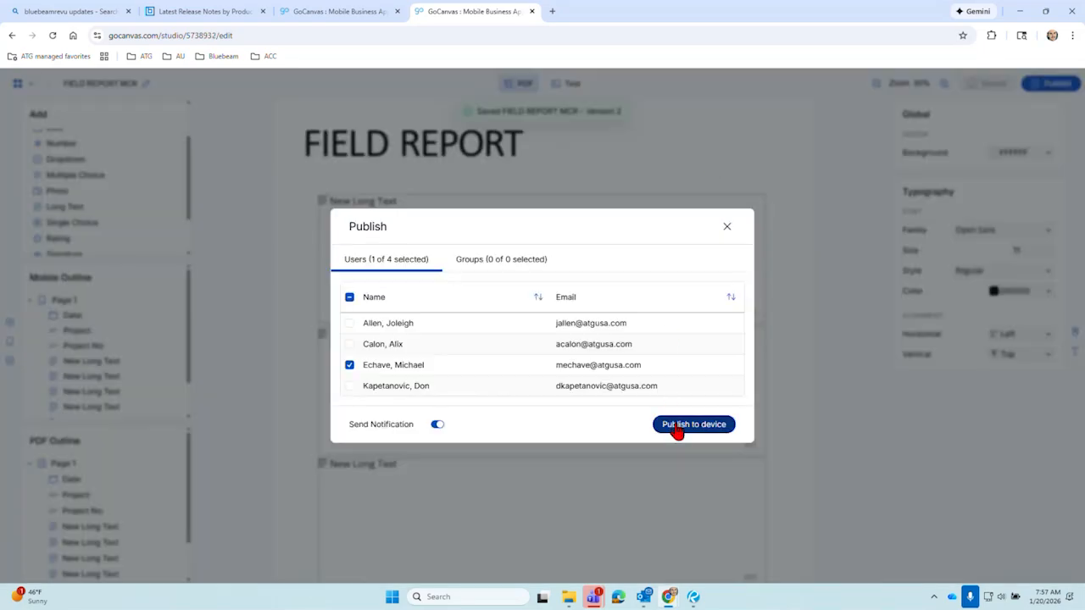
click(693, 425)
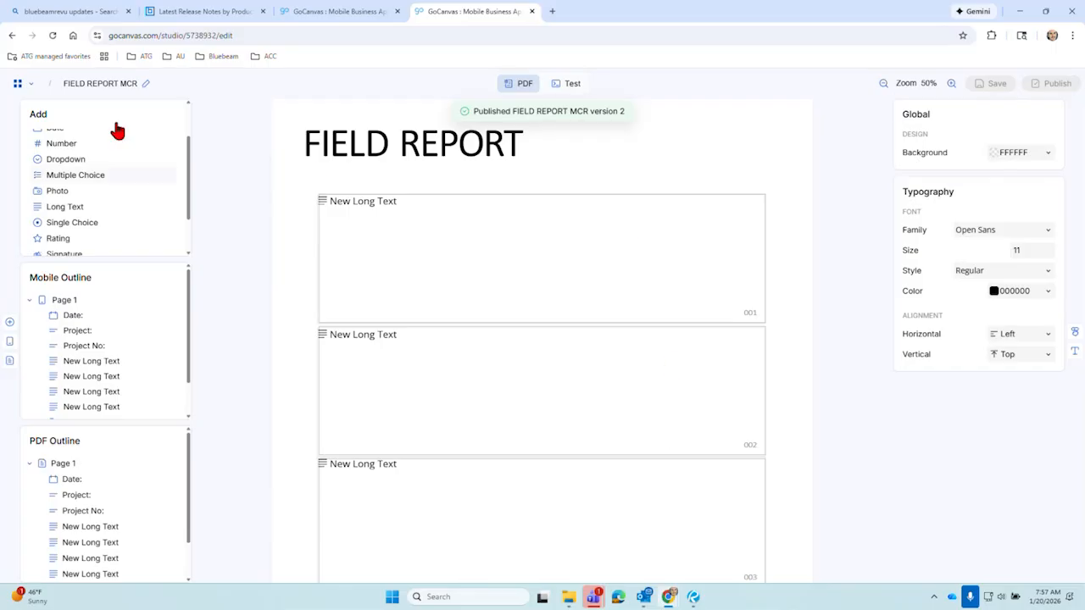
click(15, 88)
click(52, 232)
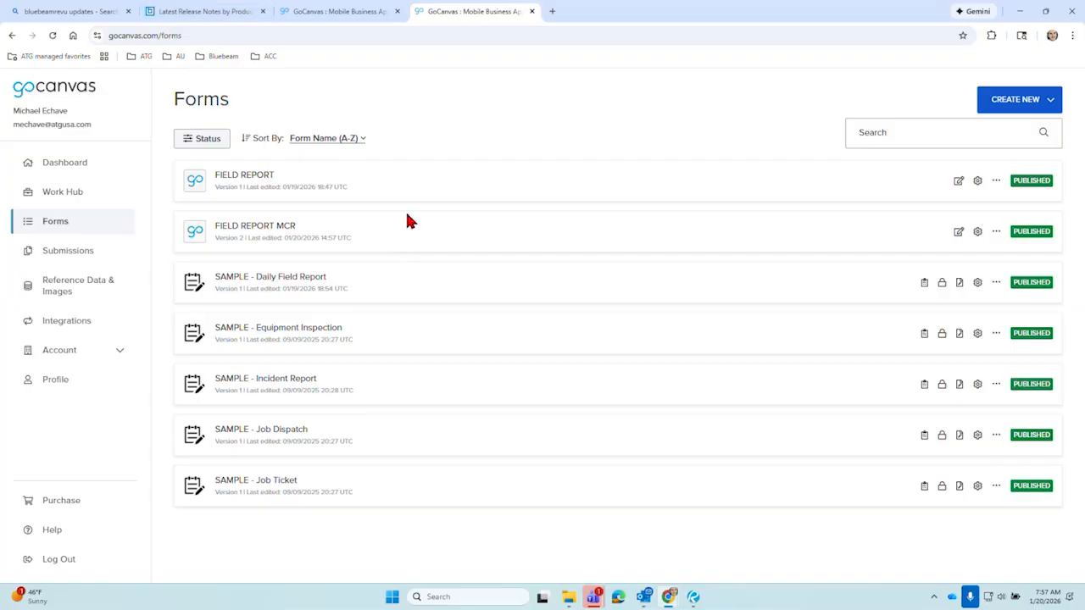
Start a new dispatch from the Work Hub and look for FIELD REPORT MCR among the selectable forms
click(76, 195)
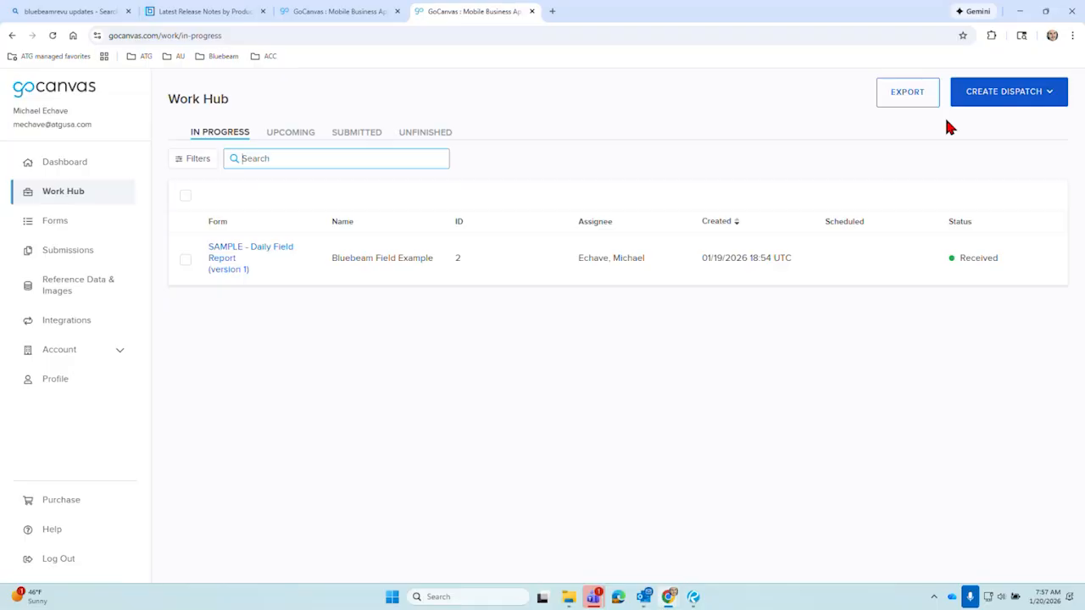
click(995, 106)
click(1011, 123)
click(331, 194)
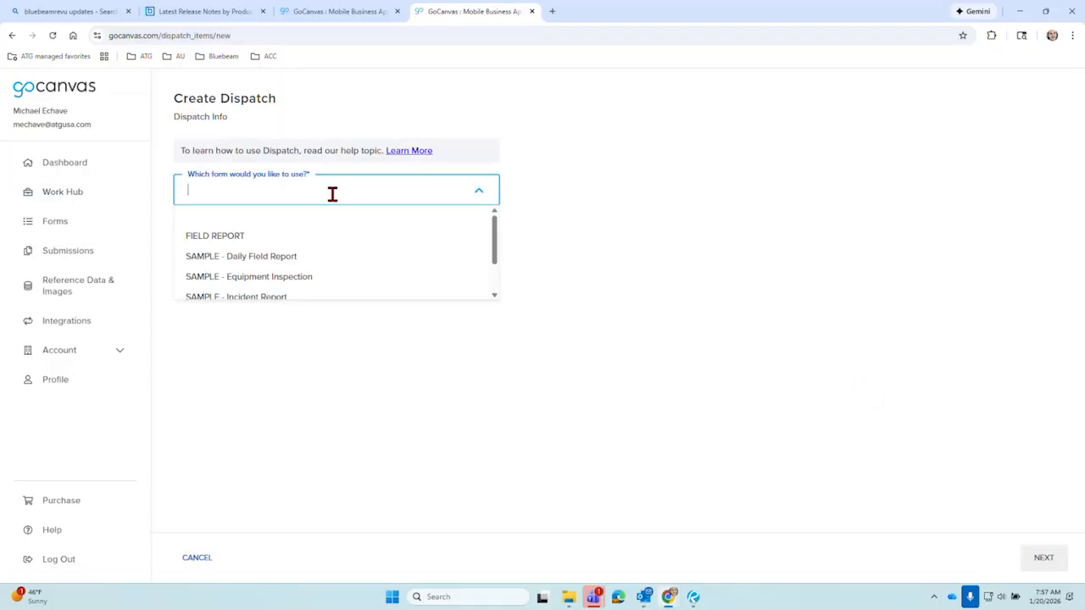
scroll(327, 256, down, 2)
scroll(327, 257, up, 2)
click(622, 245)
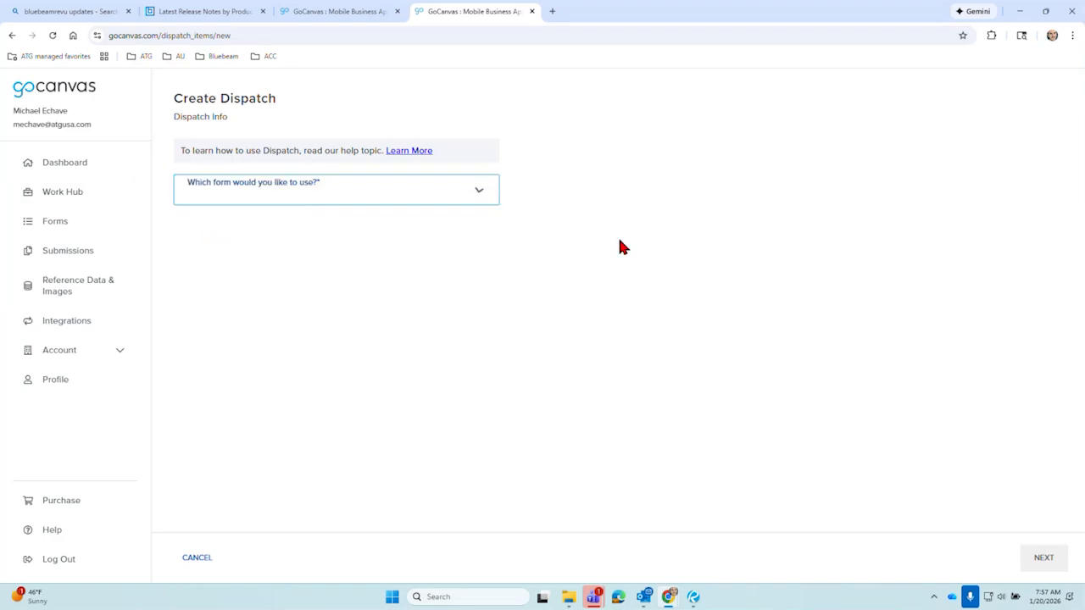
Reload the Forms list, start another dispatch, and recheck its form choices for FIELD REPORT MCR, trying FIELD REPORT as the form
click(54, 227)
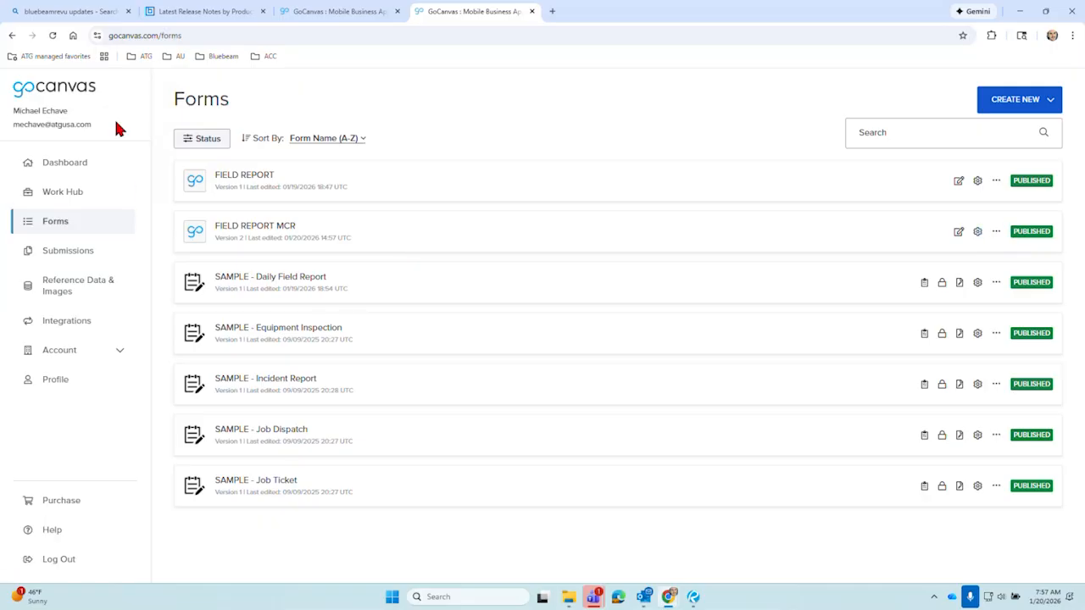
click(51, 36)
click(80, 198)
click(960, 91)
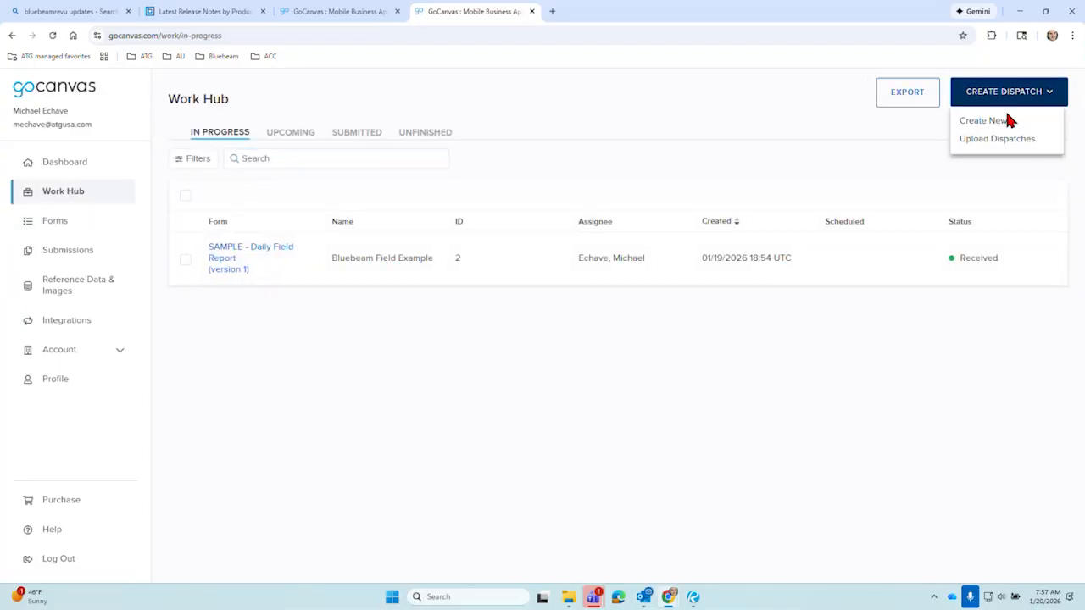
click(988, 121)
click(310, 182)
scroll(296, 257, down, 1)
scroll(299, 257, up, 1)
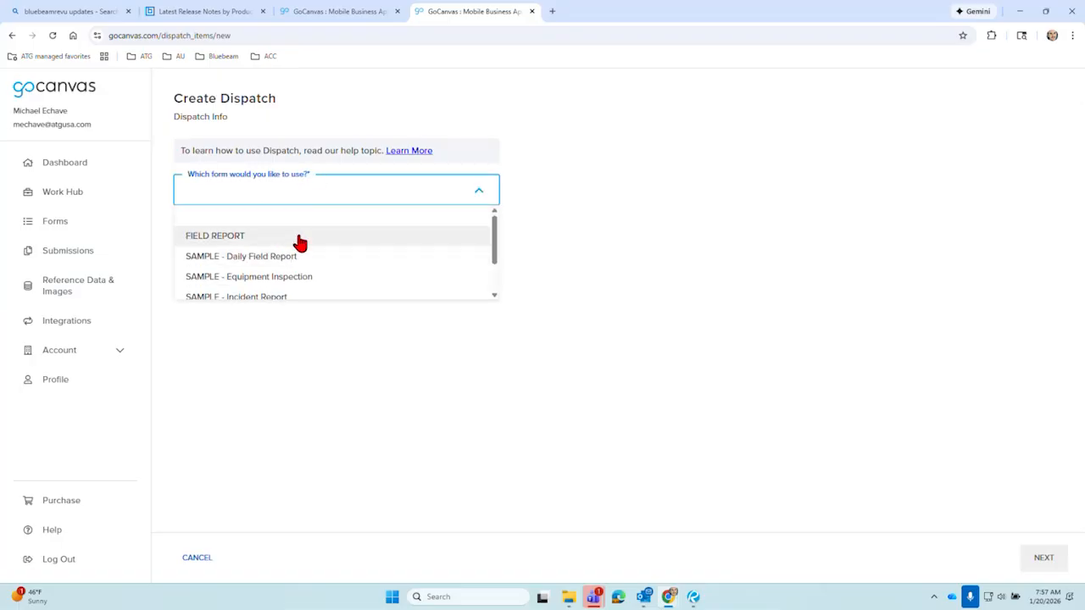
click(300, 236)
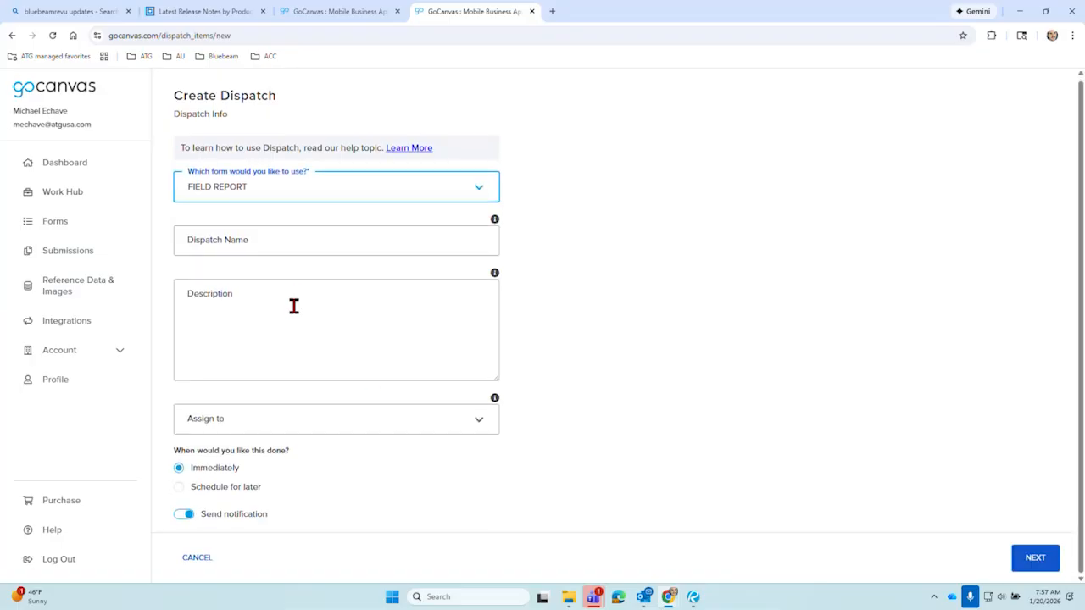
click(437, 187)
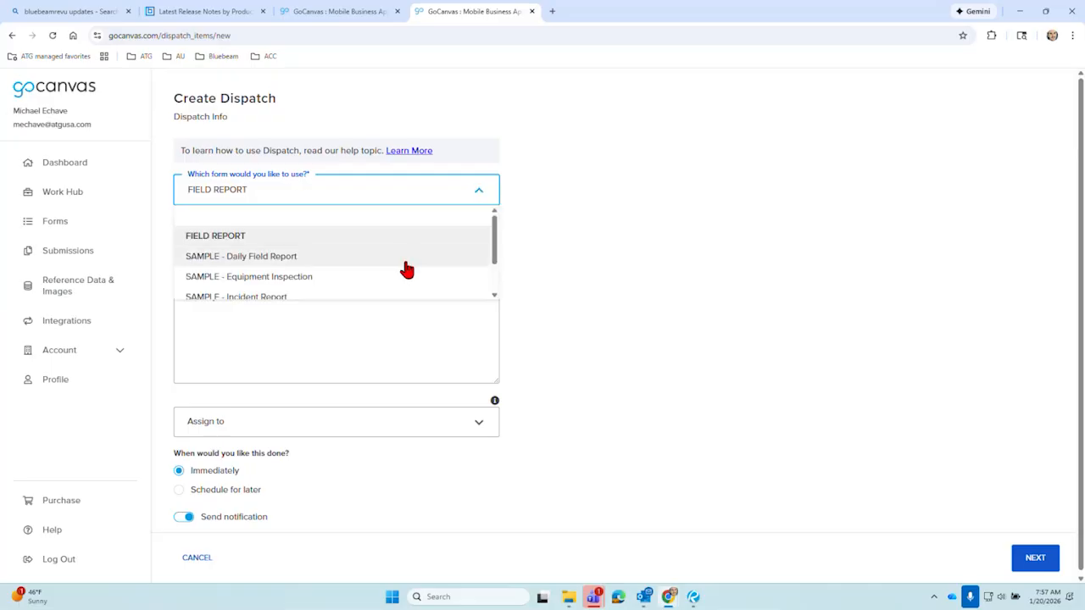
scroll(404, 271, down, 1)
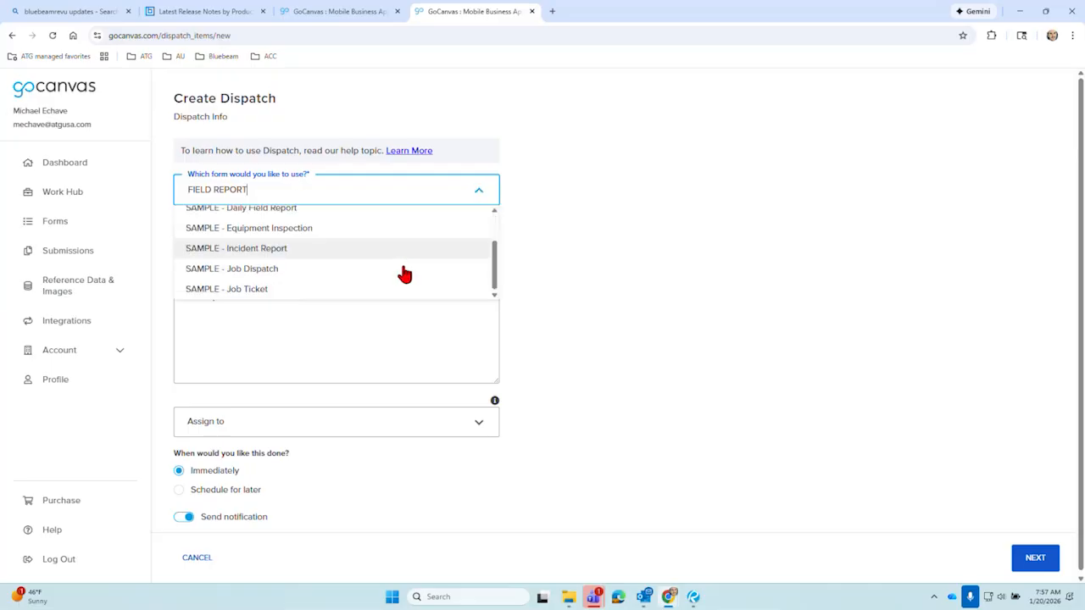
Check FIELD REPORT MCR's additional options and its form editor for a way to make it available for dispatch
click(56, 222)
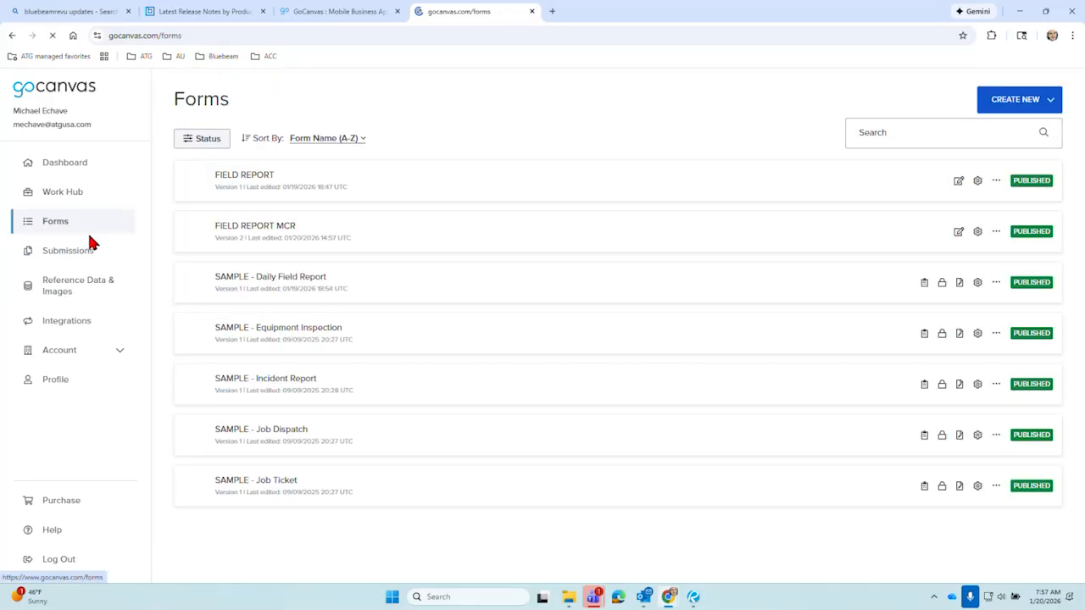
click(996, 236)
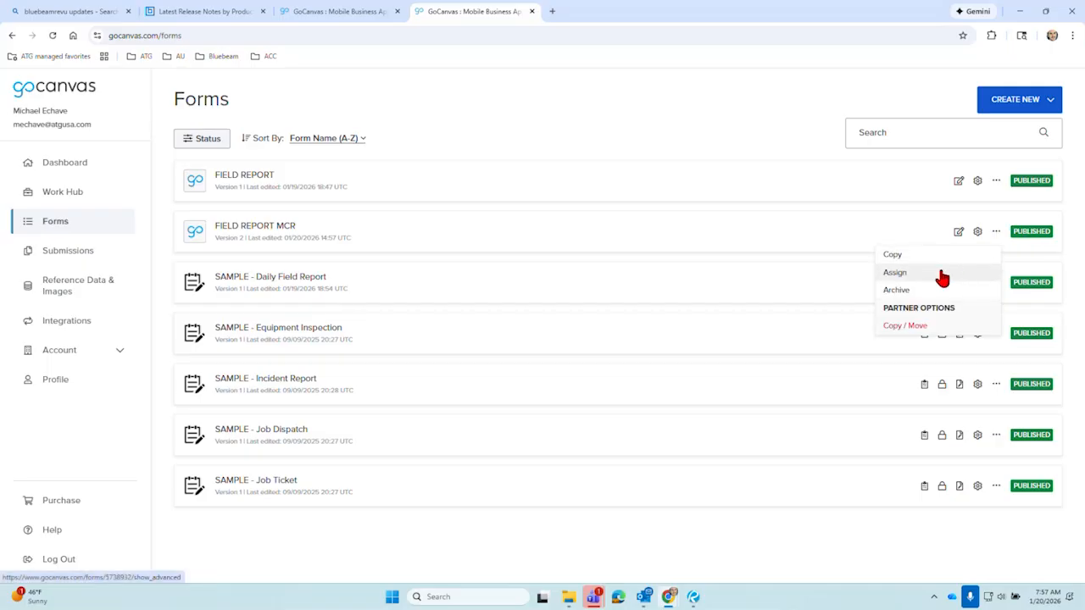
click(956, 238)
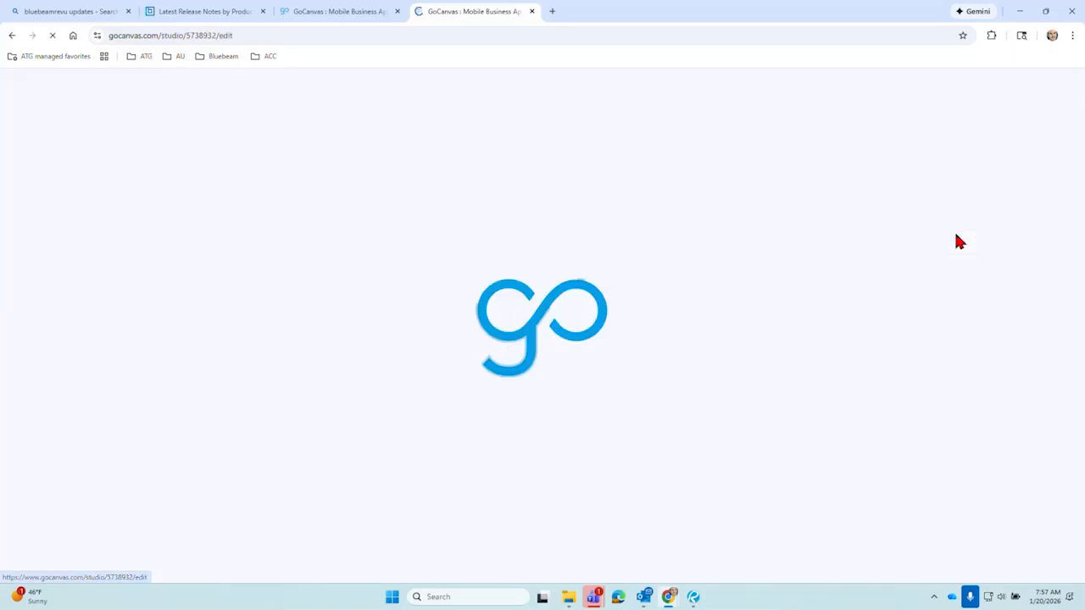
click(18, 83)
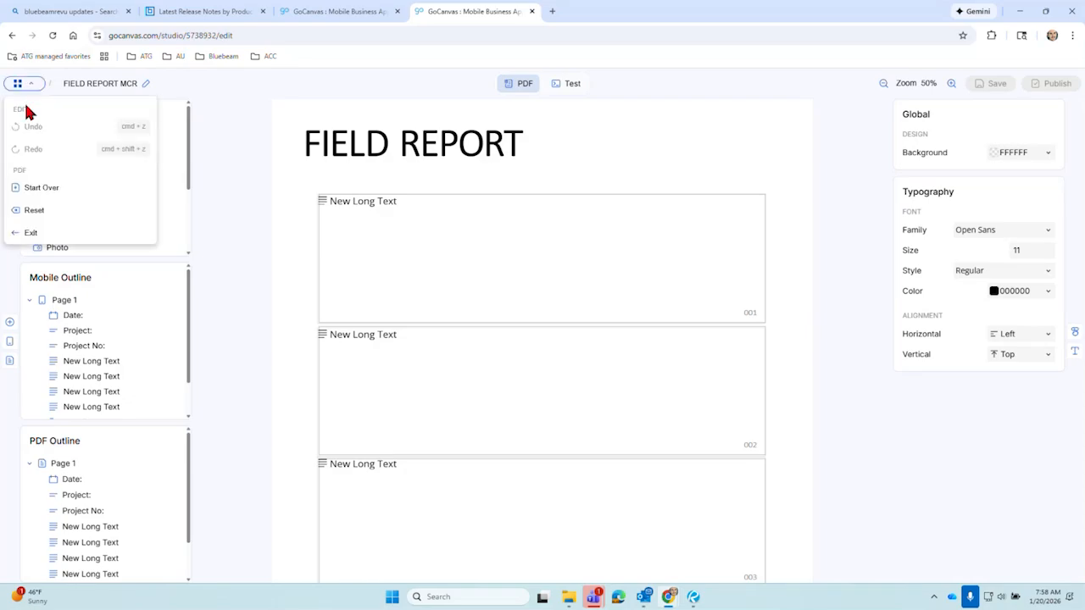
click(36, 232)
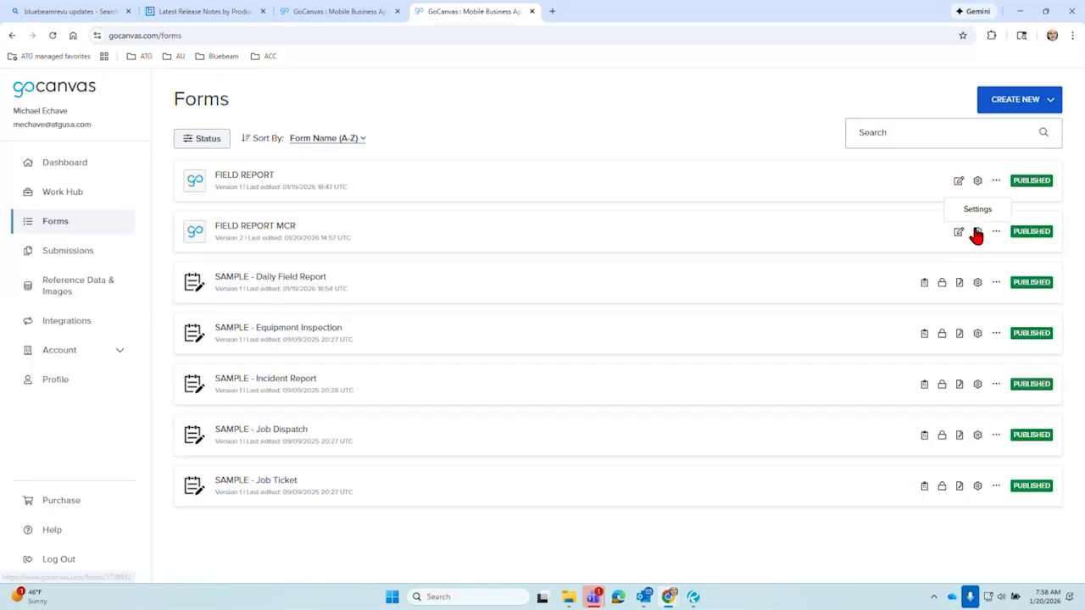
click(993, 232)
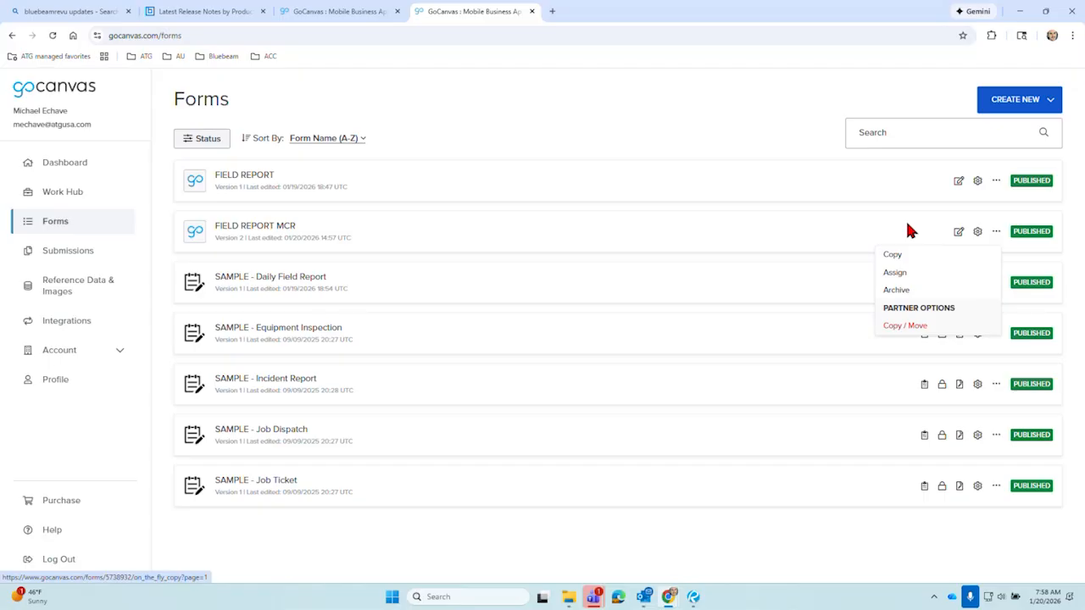
Enable Dispatch in the form settings of FIELD REPORT MCR and save the change
click(977, 232)
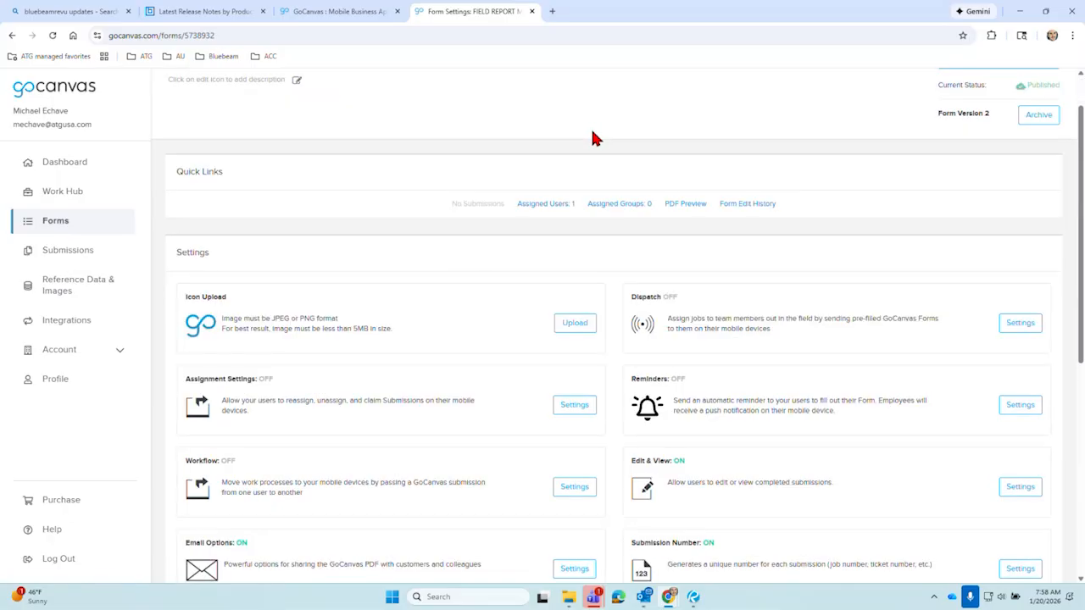
scroll(593, 138, down, 2)
click(1015, 267)
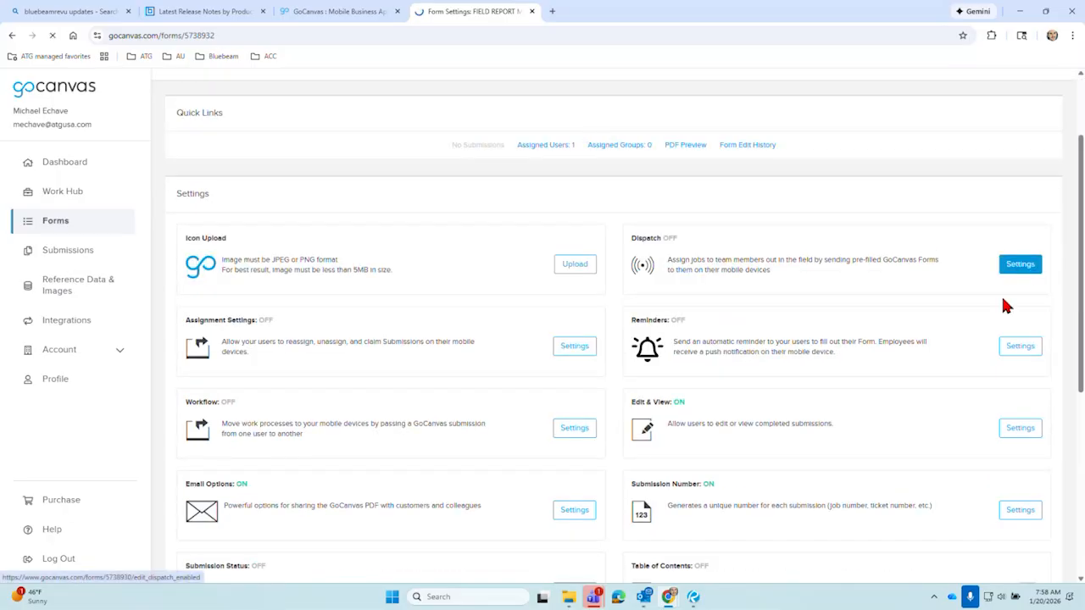
click(247, 200)
click(1000, 270)
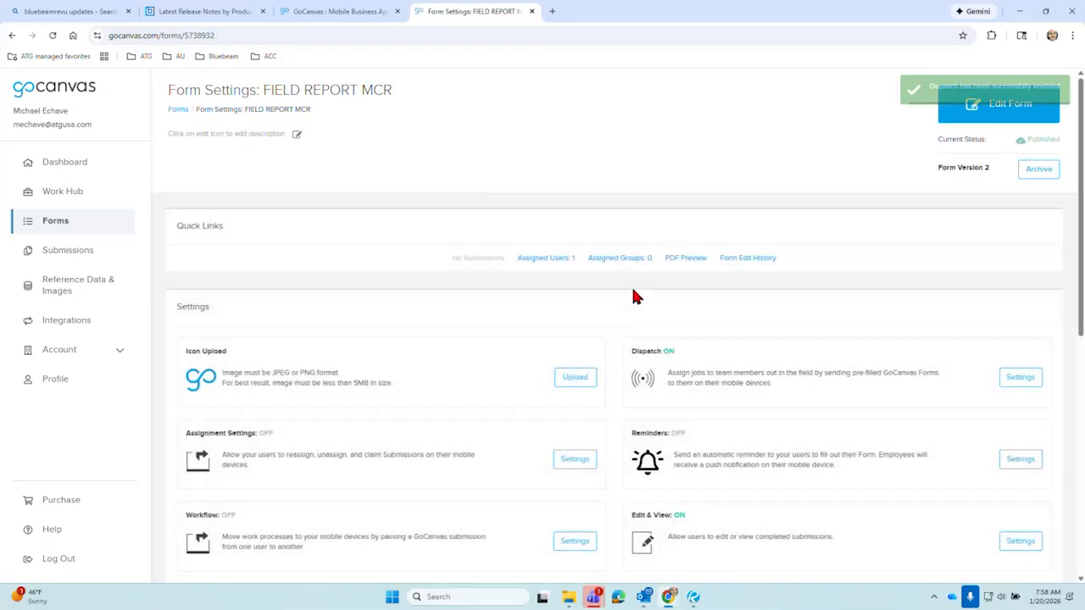
Enable Reminders in the form settings of FIELD REPORT MCR and save the change
scroll(635, 296, down, 5)
scroll(638, 292, up, 1)
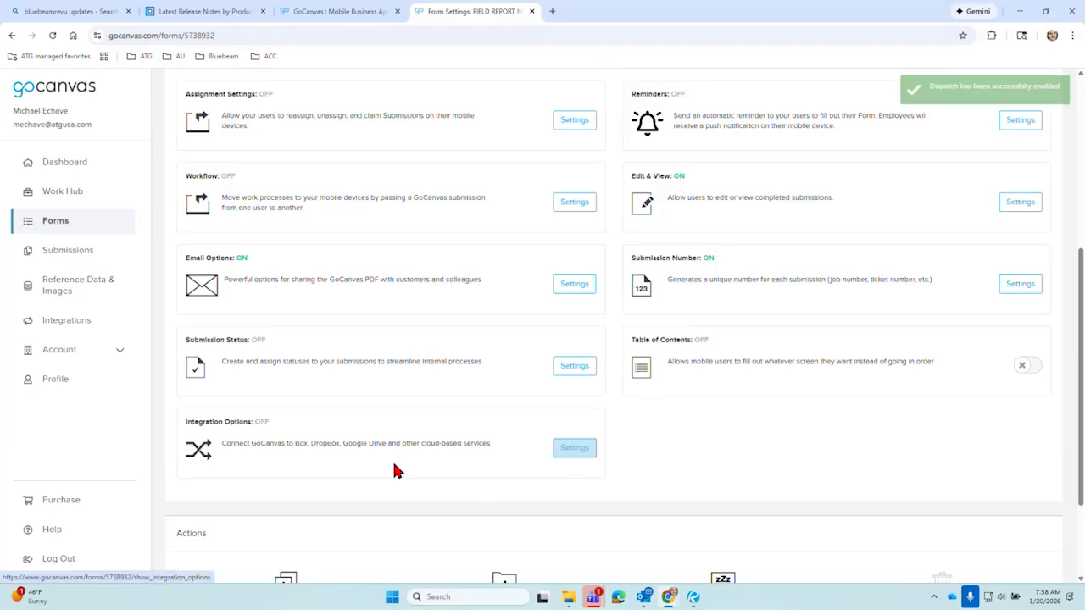
scroll(393, 468, up, 2)
scroll(392, 468, up, 1)
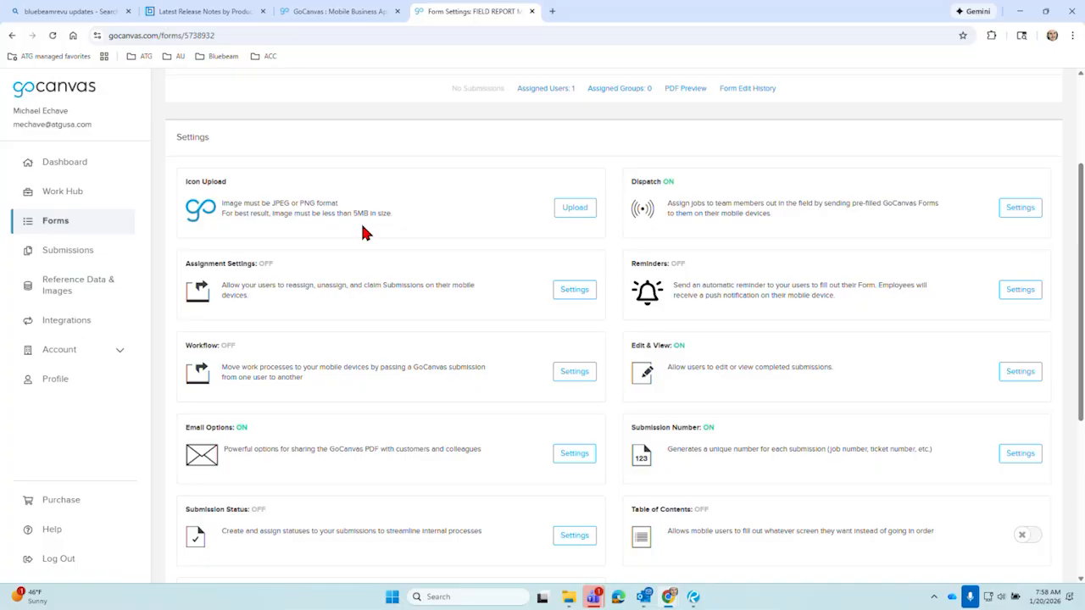
scroll(364, 233, down, 2)
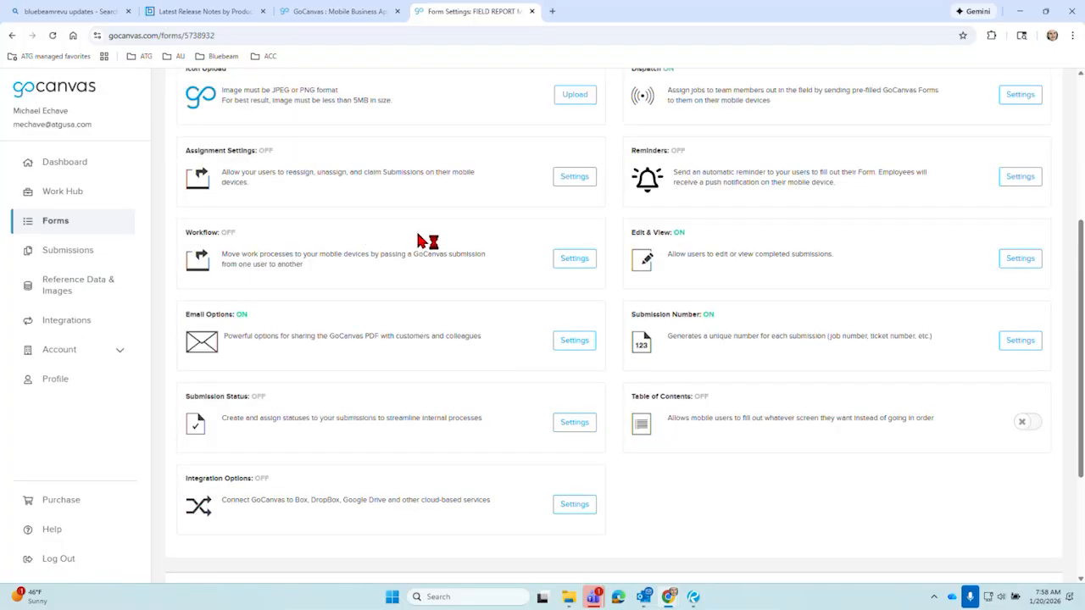
scroll(450, 353, up, 1)
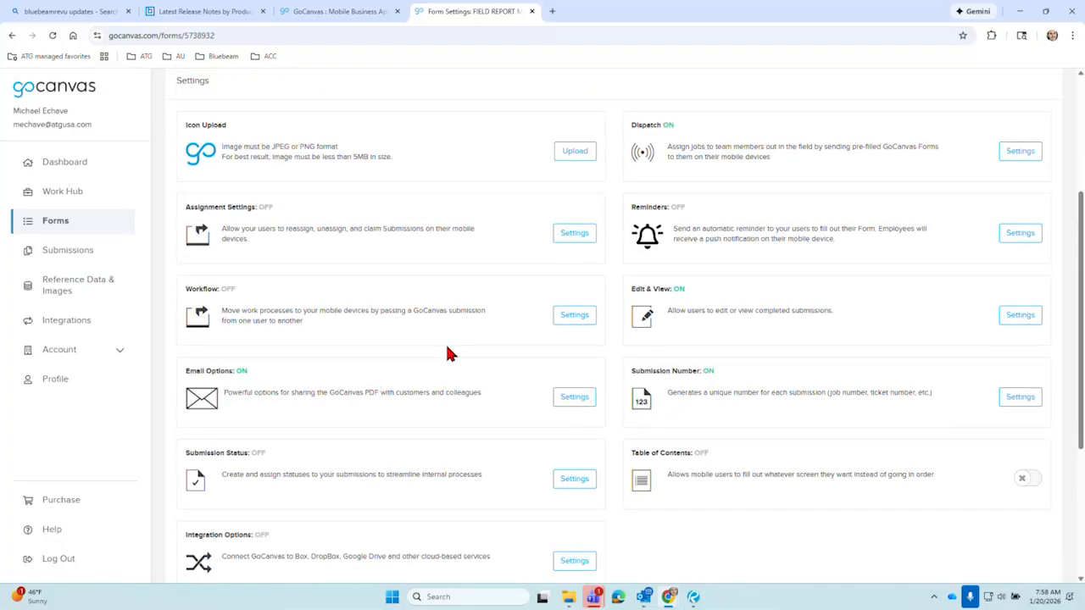
click(1020, 232)
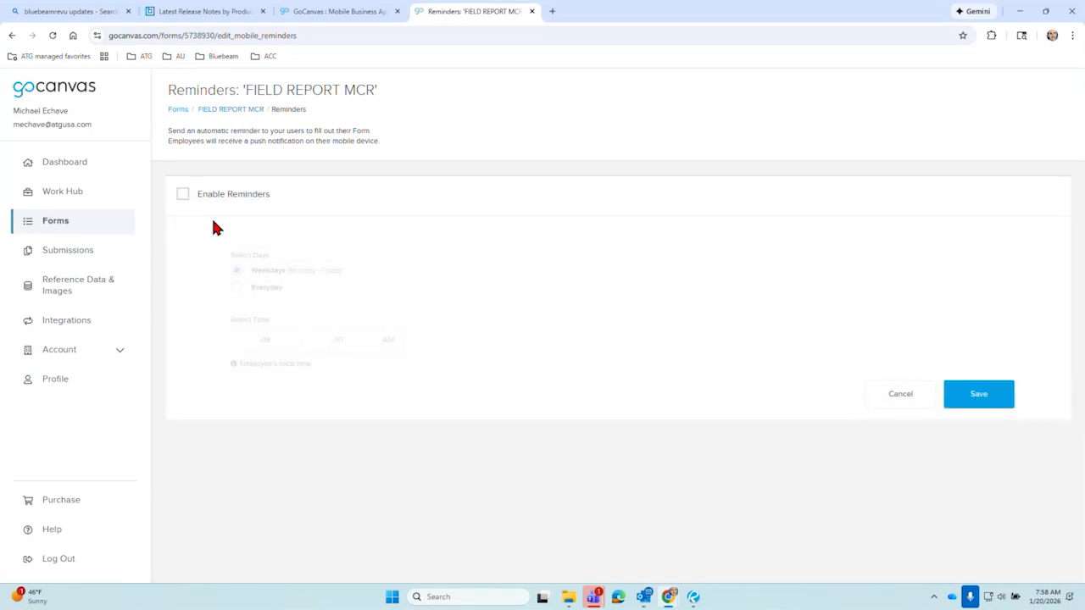
click(185, 196)
click(987, 398)
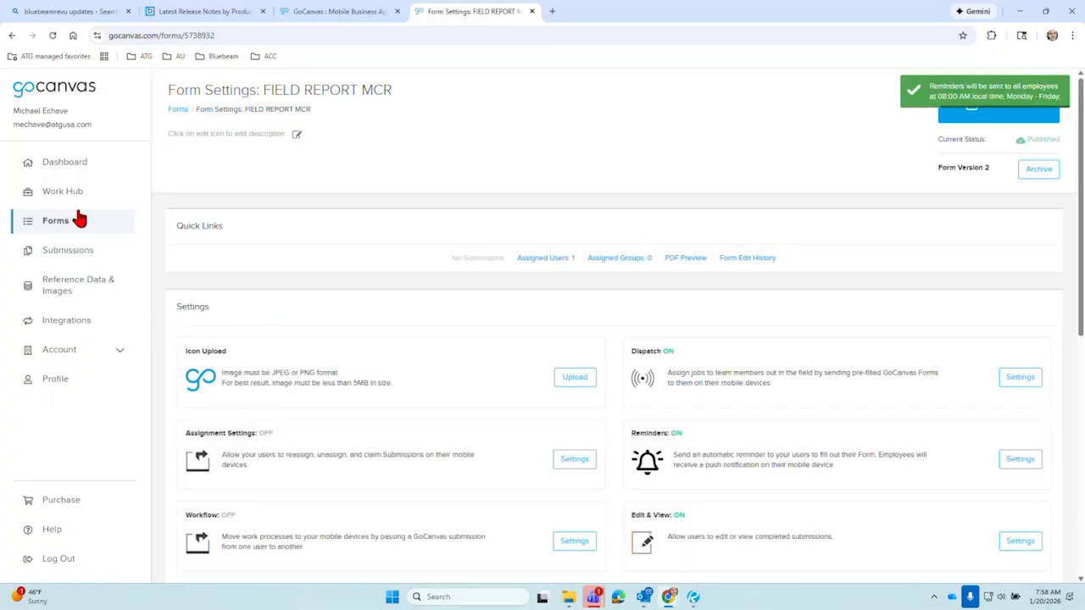
Start a new dispatch from the Work Hub with the form FIELD REPORT MCR and name it "Bluebeam Field Example MCR"
click(64, 192)
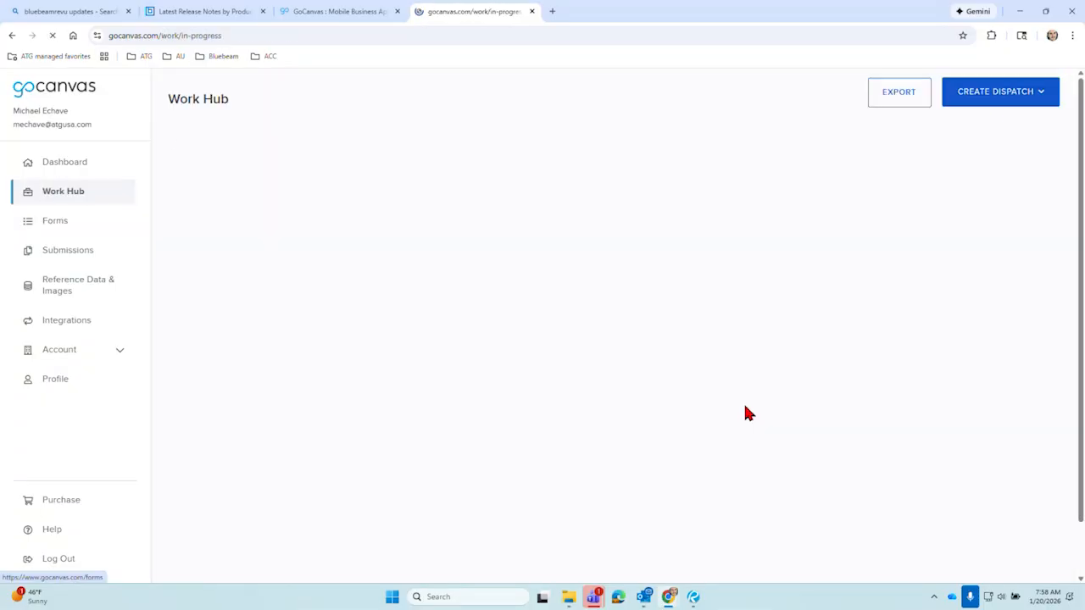
click(991, 98)
click(970, 118)
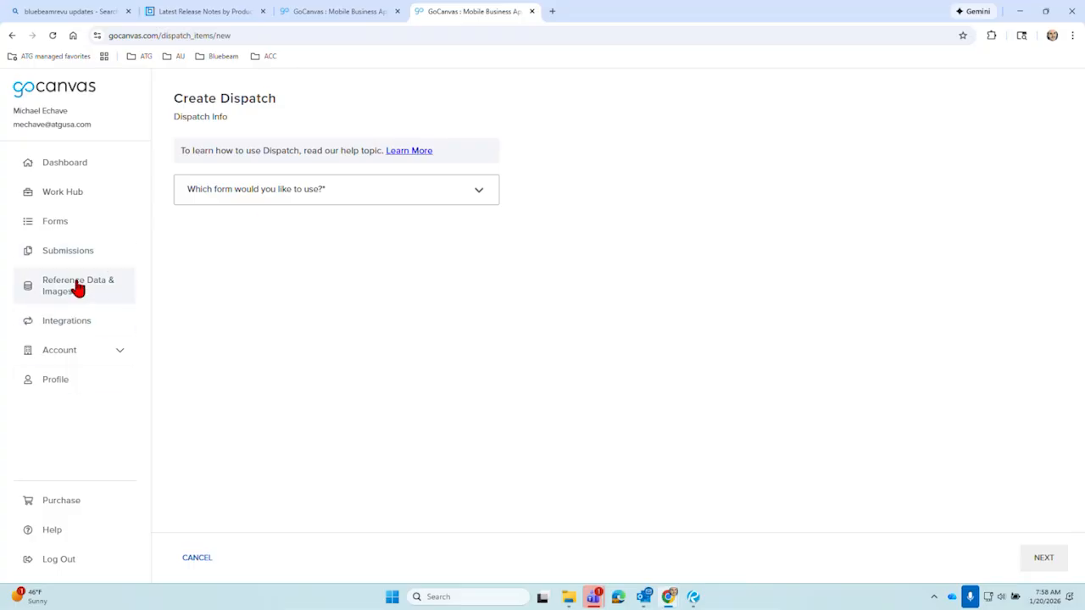
click(266, 189)
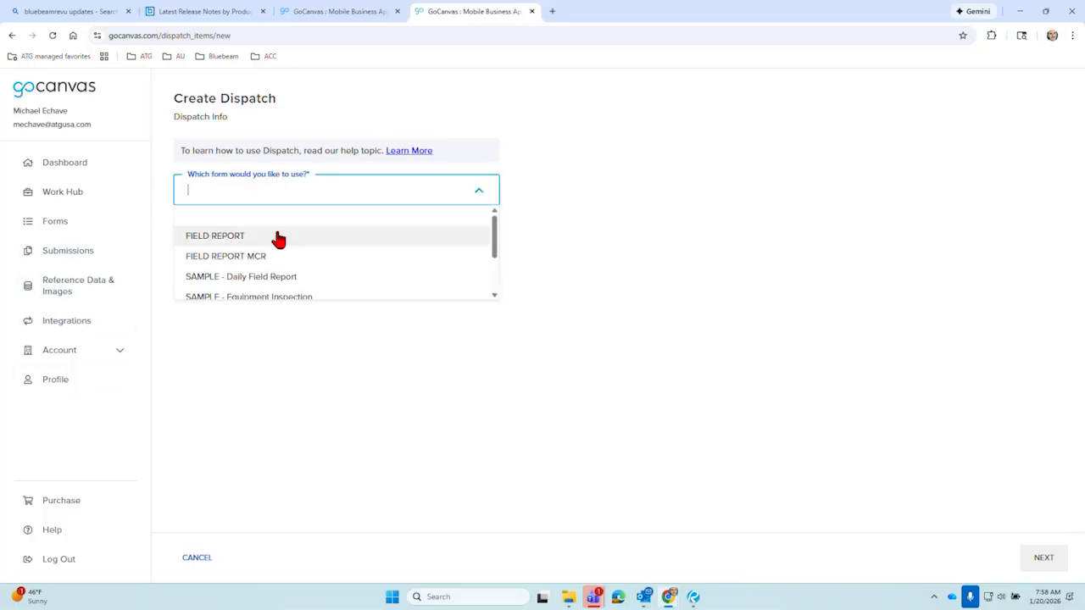
click(226, 256)
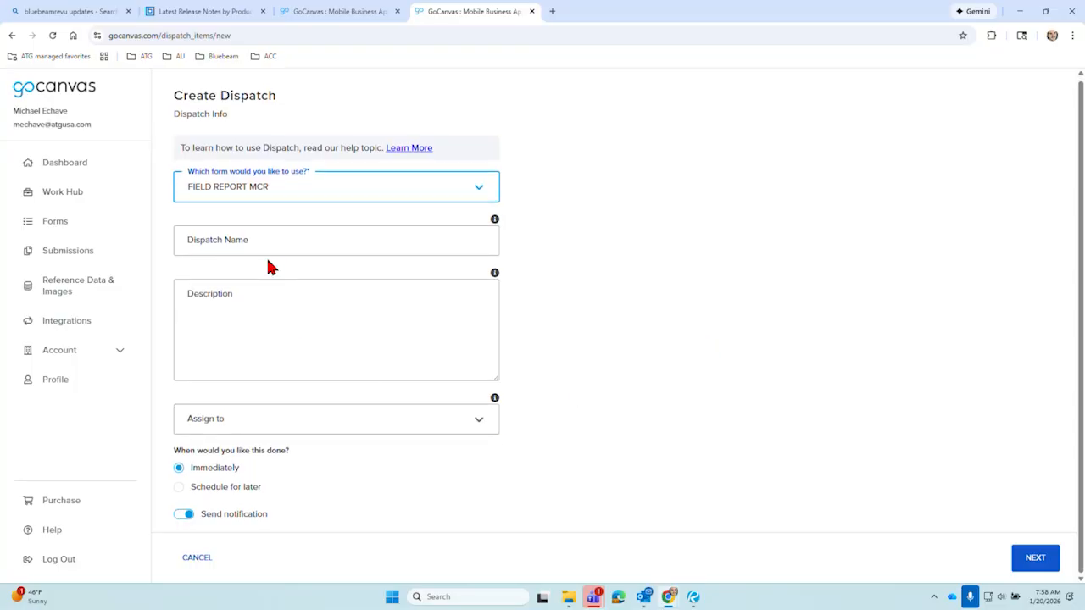
click(270, 232)
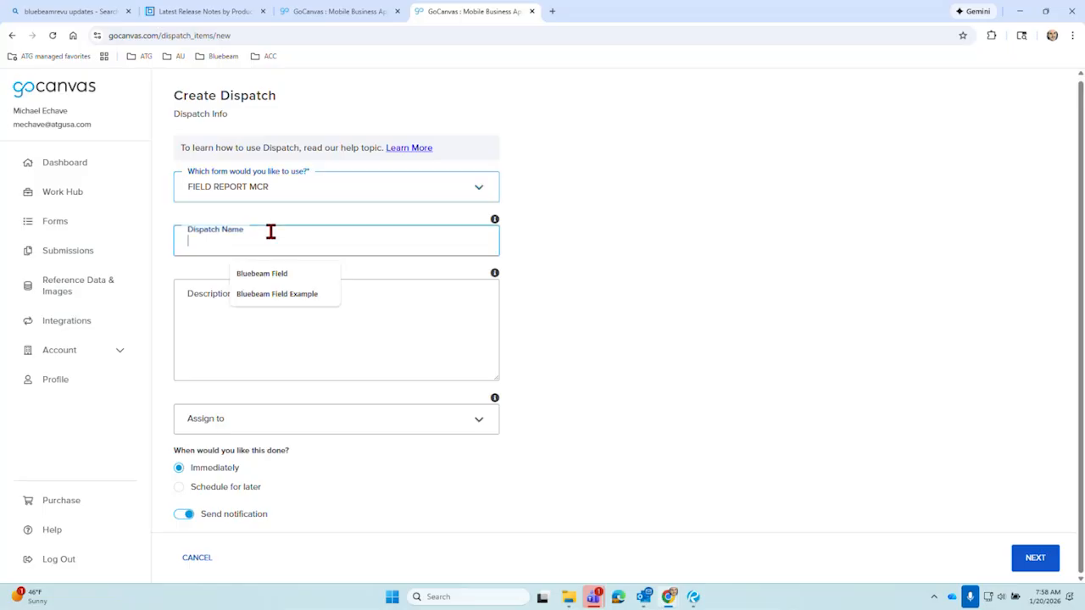
click(299, 294)
text(MCR)
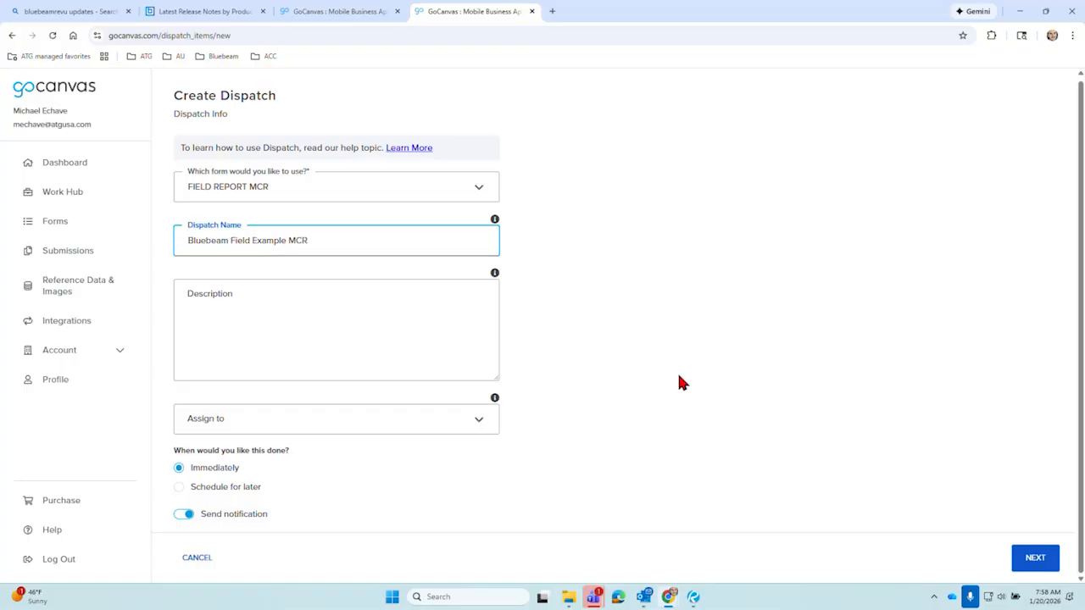
Enter "Need the Field Report ASAP" as the dispatch description
click(436, 316)
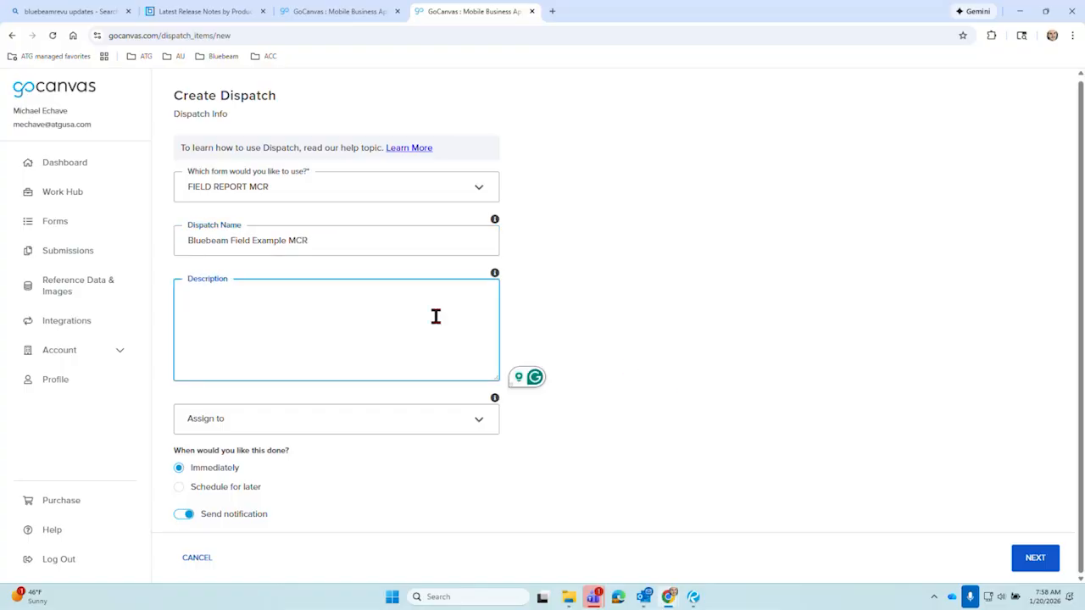
text(New)
key(BackSpace)
text(ed the)
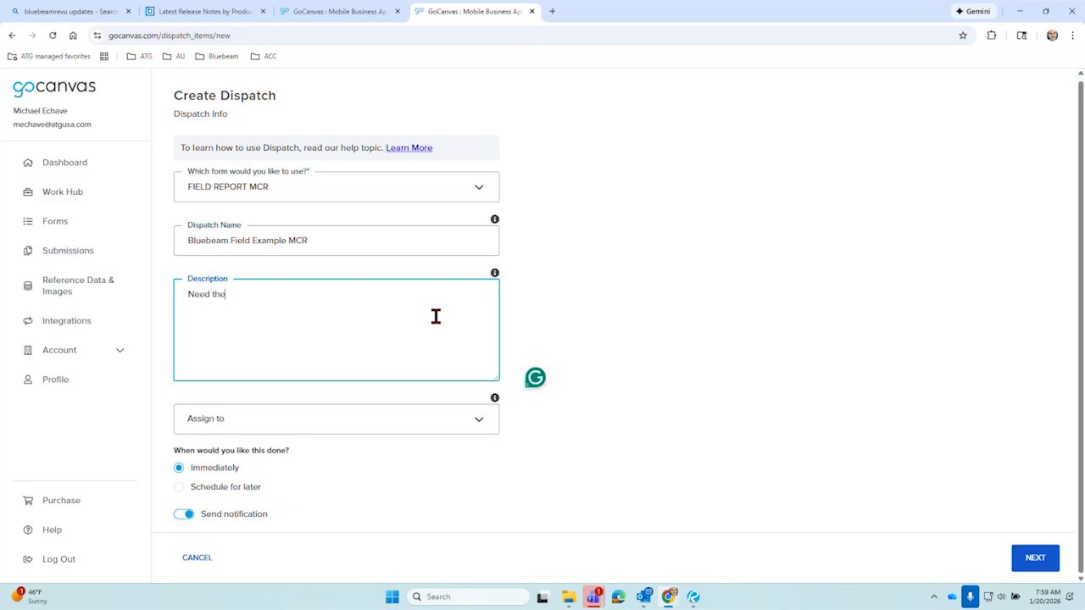
text( Field Re)
text(port AS)
text(PO)
key(BackSpace)
key(BackSpace)
text(AP)
Assign the dispatch to the listed employee for immediate completion and proceed to the form pre-fill page
click(381, 417)
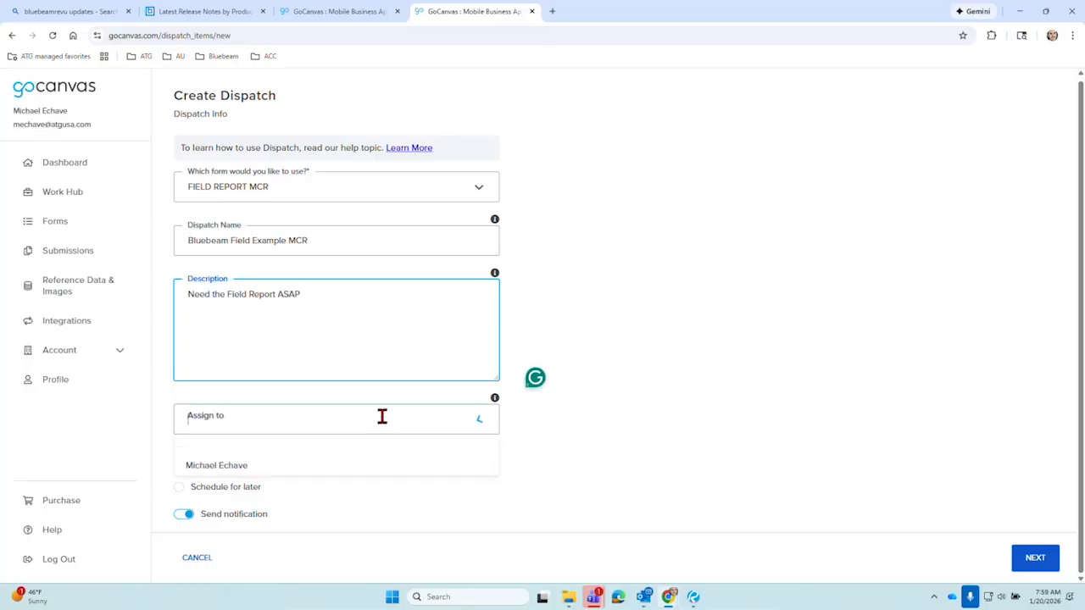
click(371, 464)
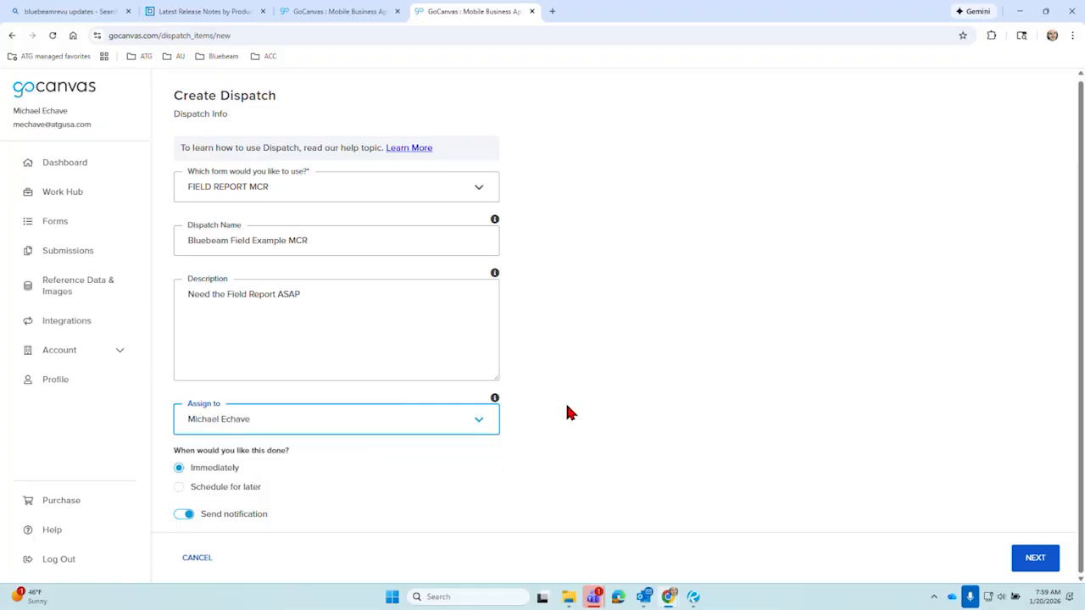
click(240, 481)
click(240, 486)
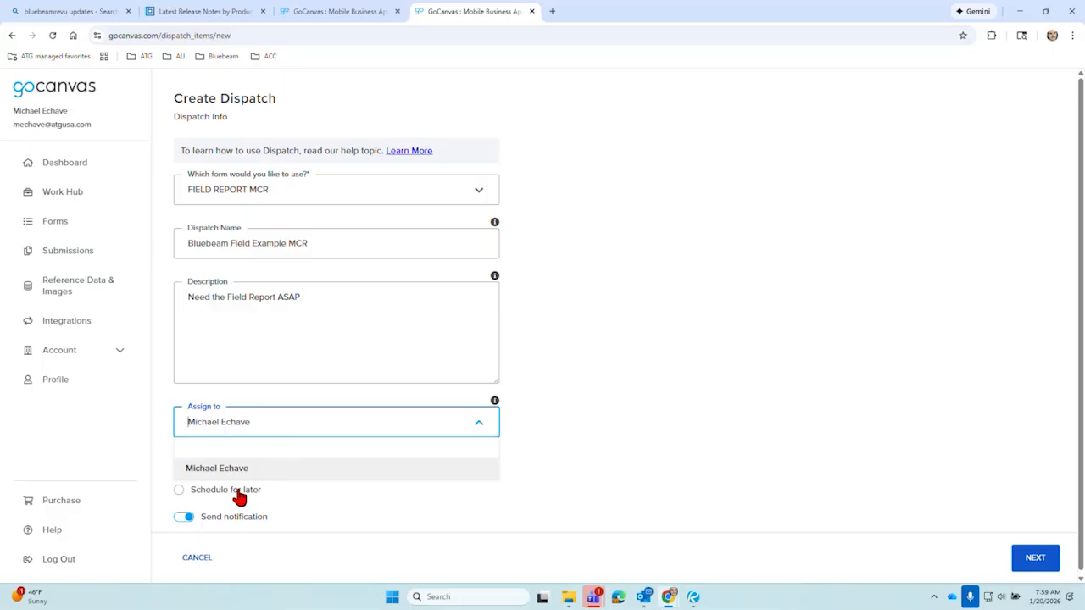
click(252, 483)
click(1032, 567)
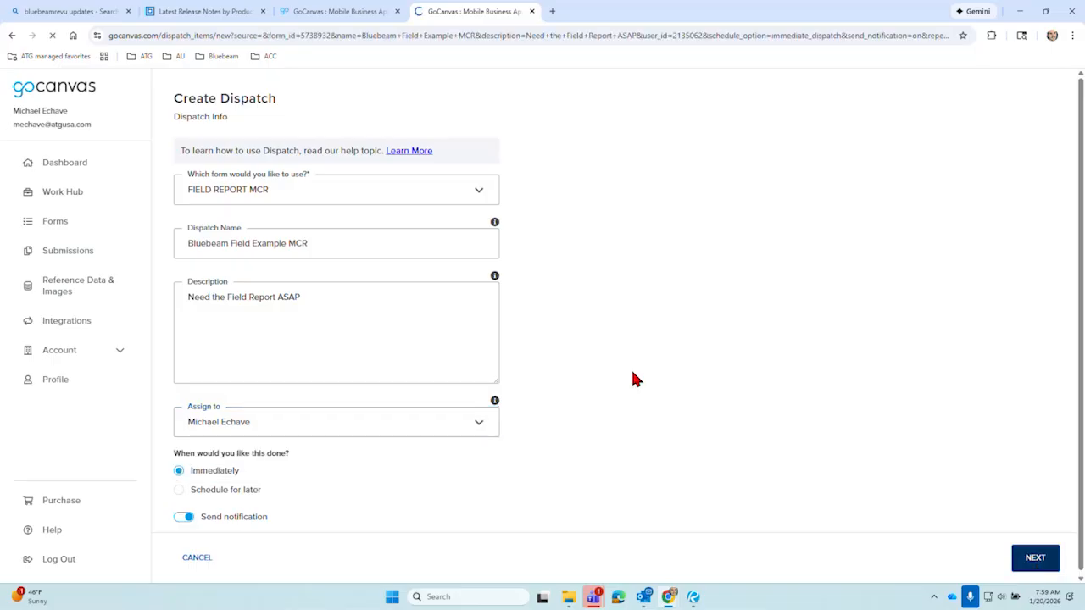
Pre-fill the form's Project No with 123456 and its Project with "MCR Project"
scroll(420, 249, down, 5)
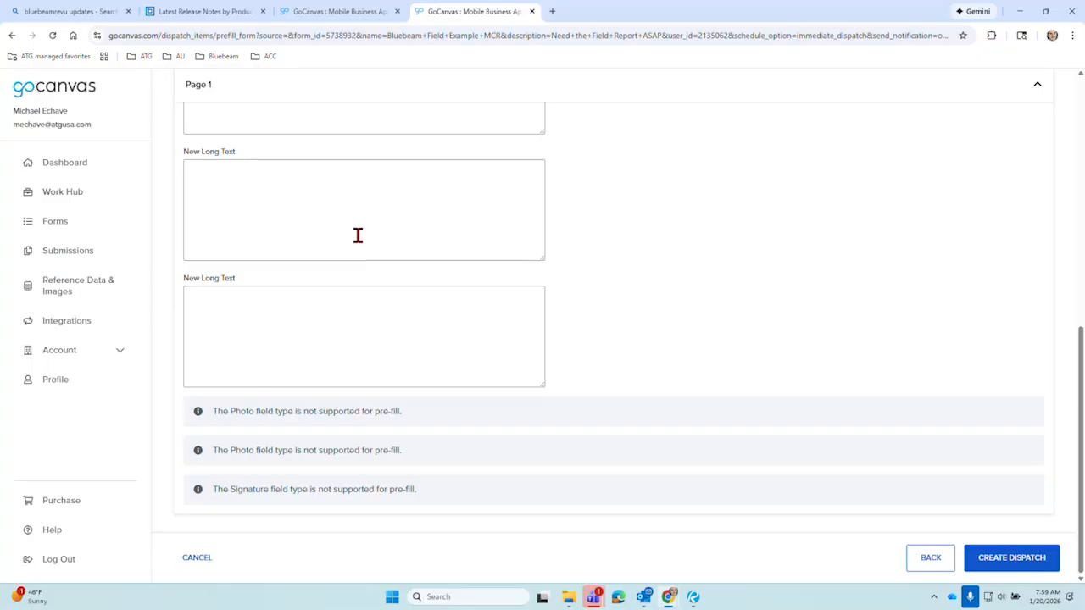
scroll(365, 254, up, 3)
scroll(367, 279, up, 3)
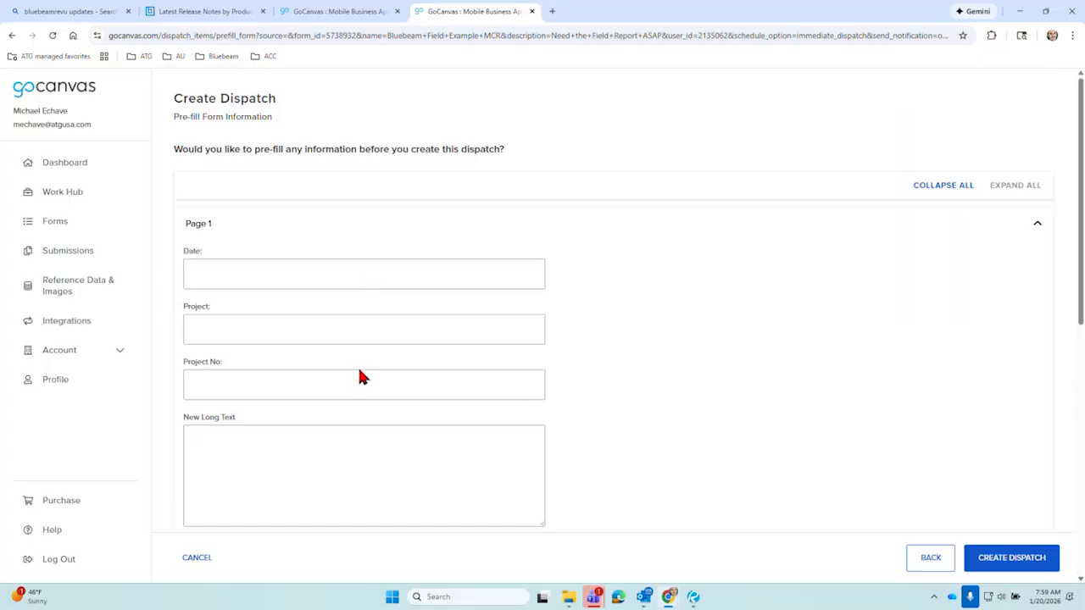
click(329, 387)
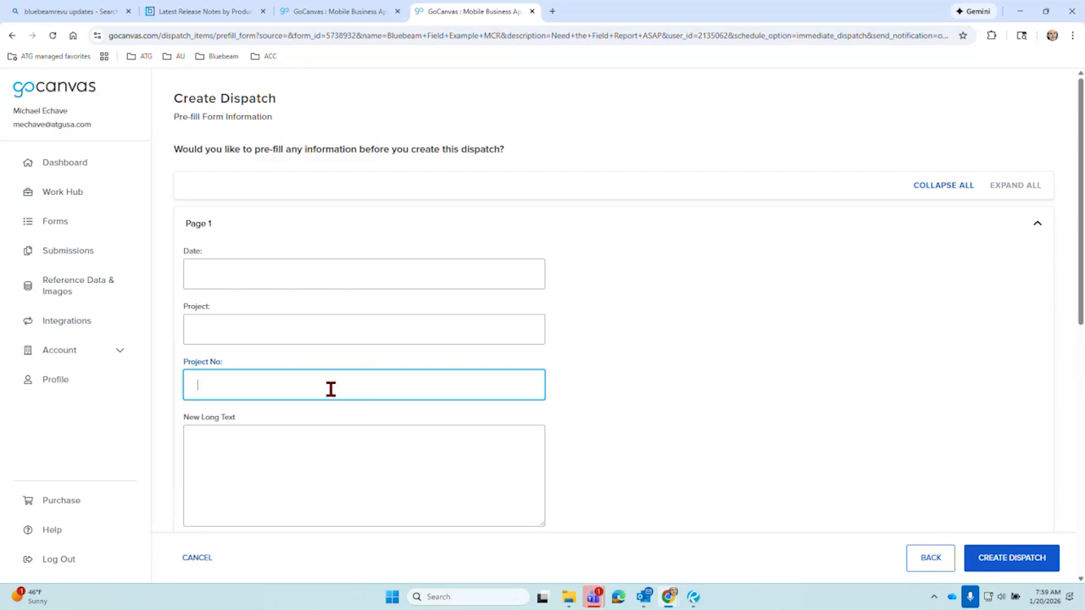
text(123456)
click(304, 319)
text(MCR)
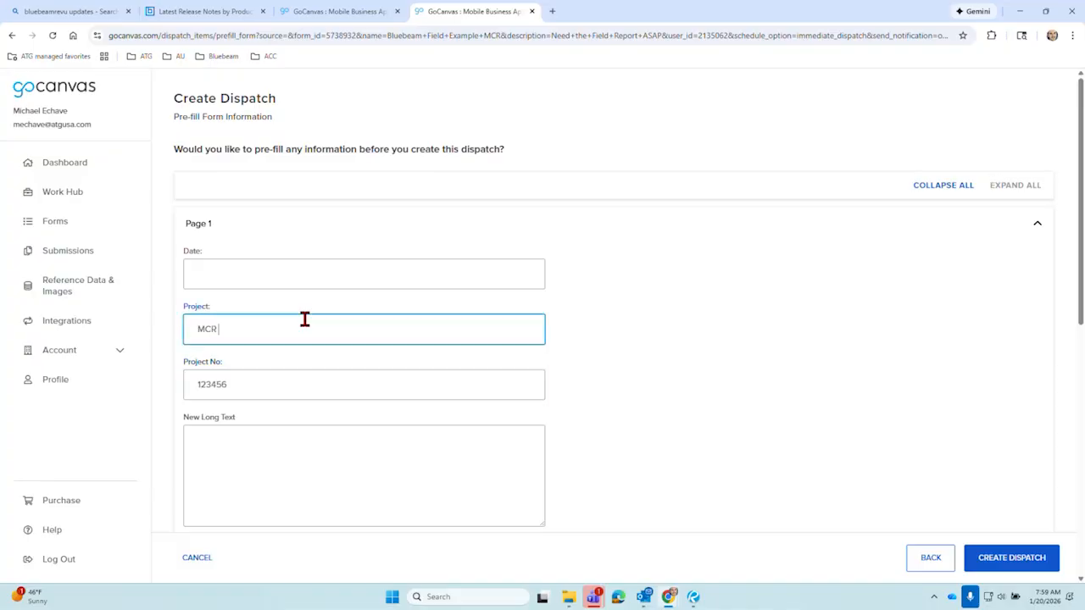
text( Project)
Check the remaining pre-fill fields and create the dispatch
scroll(445, 371, down, 2)
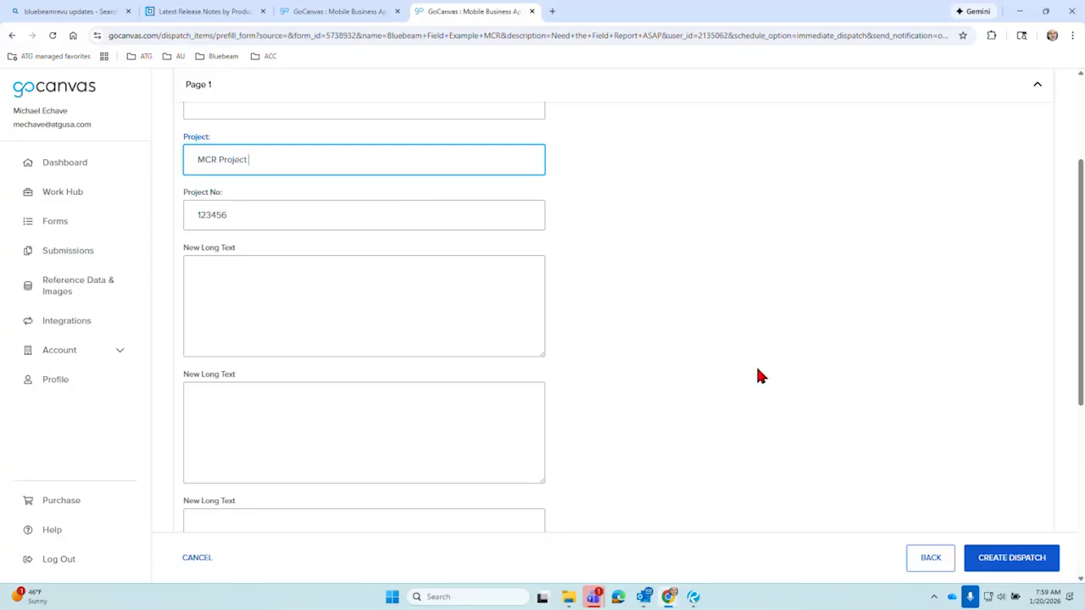
scroll(838, 382, down, 3)
click(1005, 564)
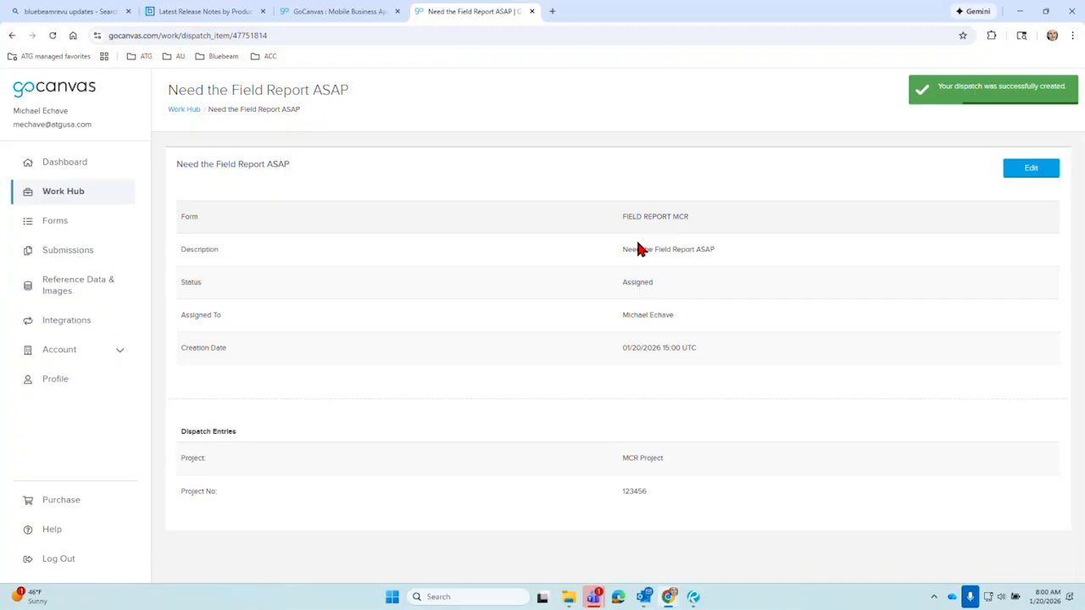
Switch to Revu, open the pinned Samtec.pdf and go to sheet S1.1_FOUNDATION PLAN
click(1019, 11)
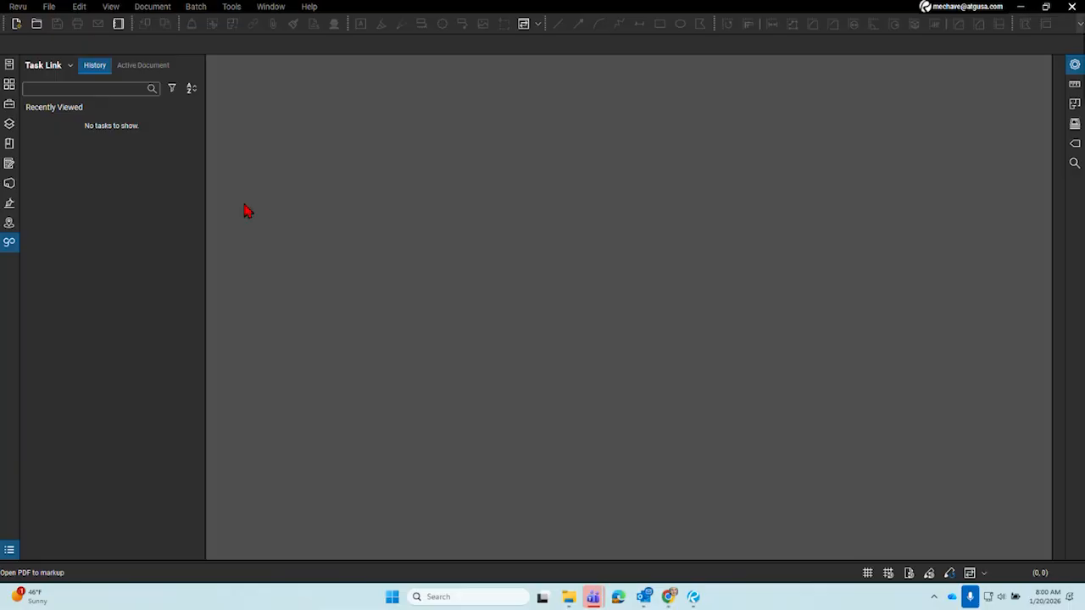
click(9, 84)
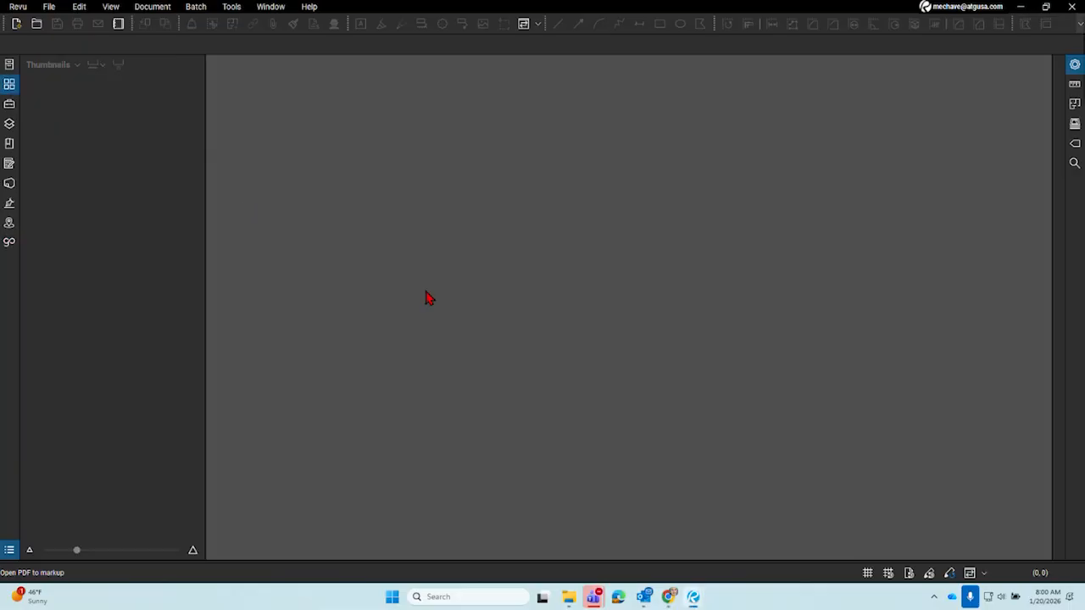
click(10, 64)
mouse_move(123, 178)
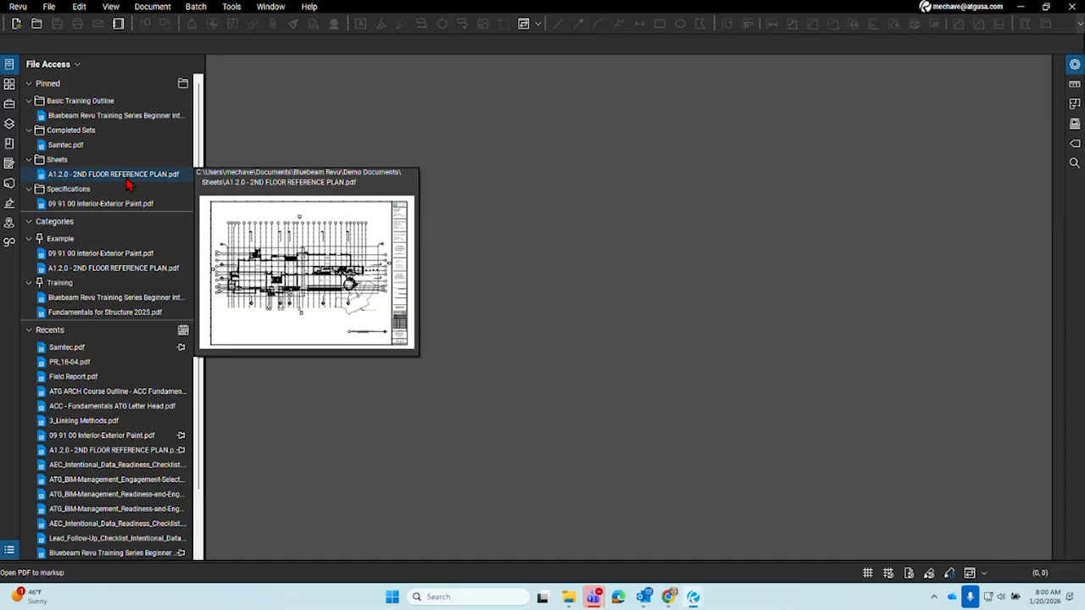
click(125, 144)
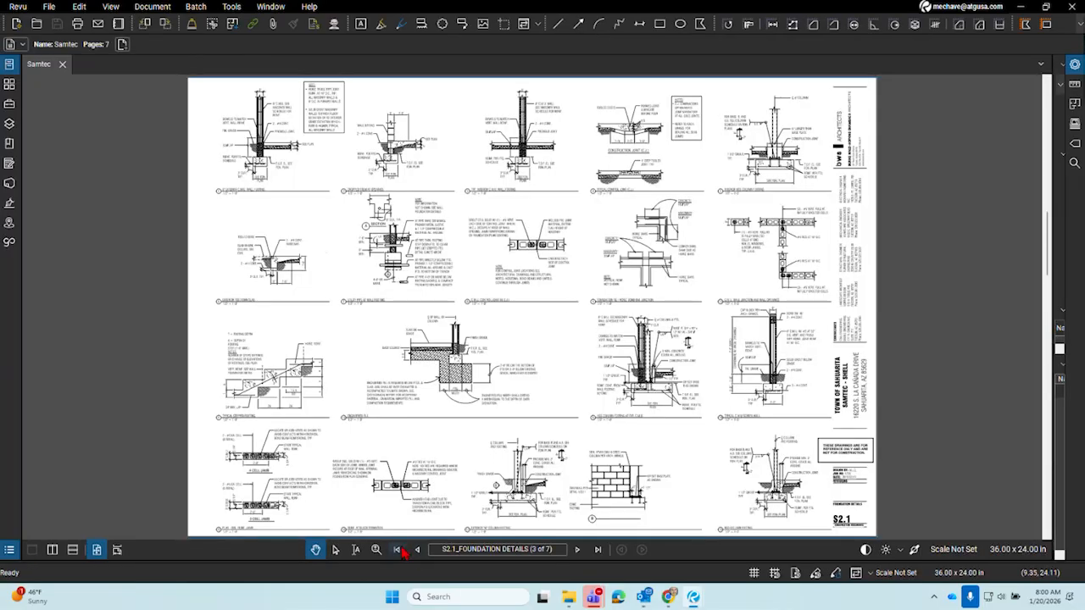
click(396, 549)
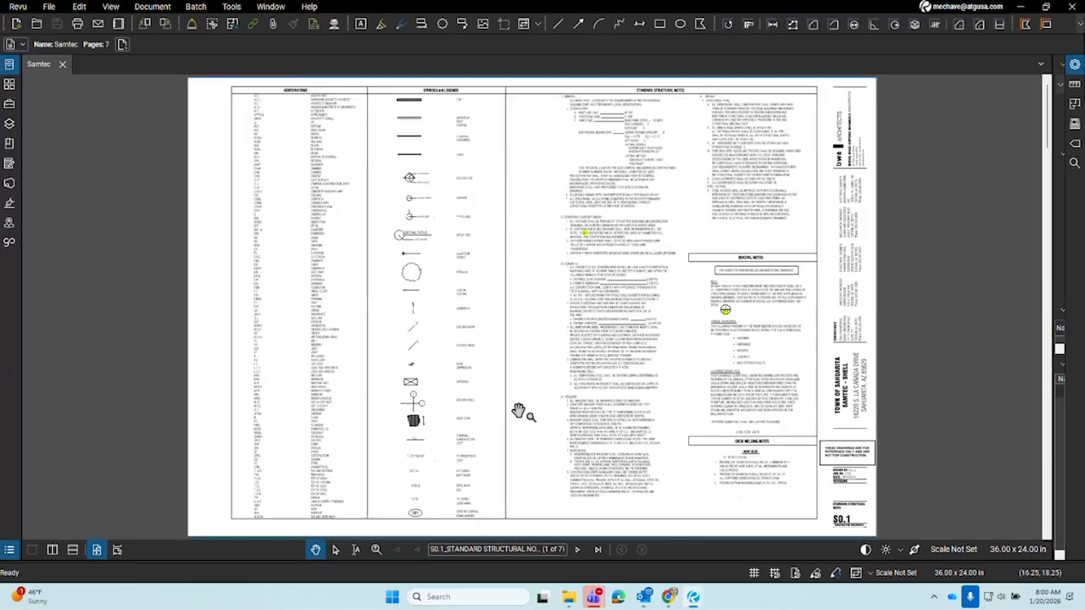
click(577, 549)
Draw a rectangular cloud markup around the column footing tagged C3/F6 on the foundation plan
scroll(419, 297, up, 1)
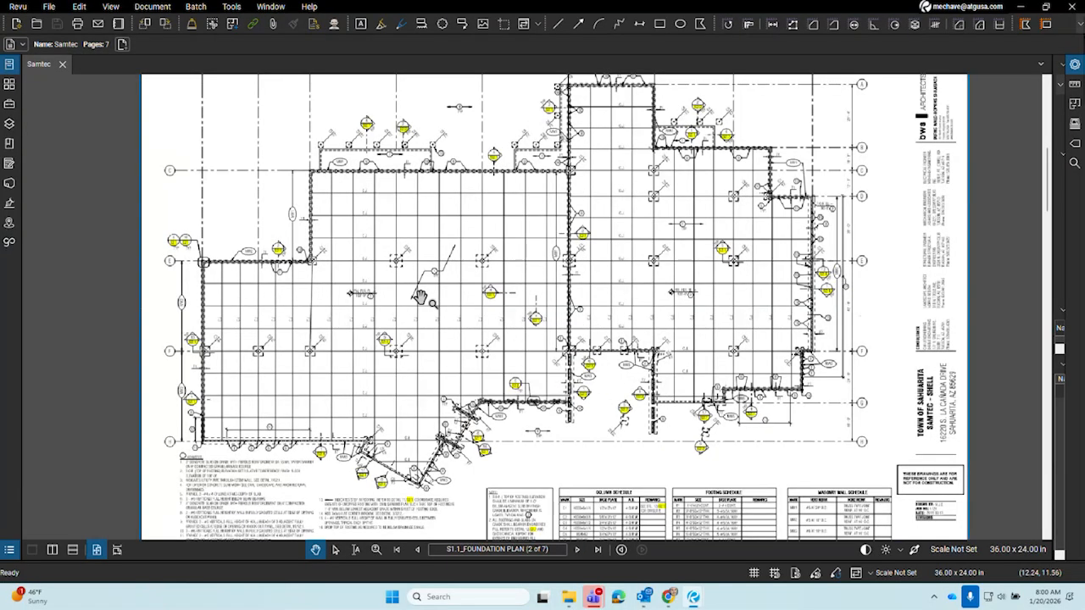
scroll(395, 254, up, 6)
right_click(375, 254)
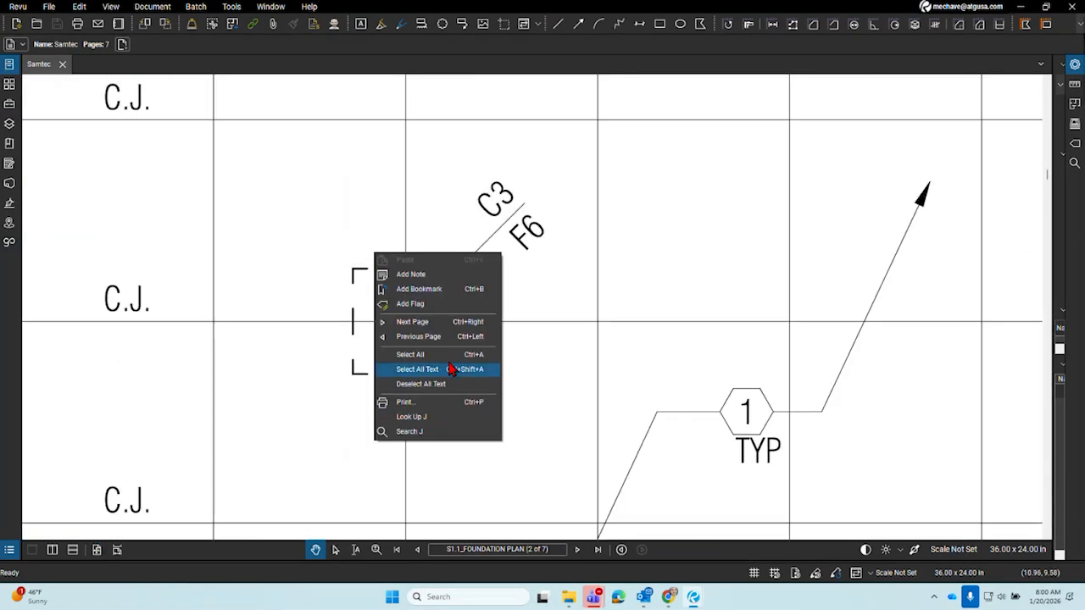
click(583, 298)
click(442, 24)
drag(306, 129, 576, 436)
Start a Task Link dispatch from the cloud markup using the FIELD REPORT MCR form
right_click(585, 255)
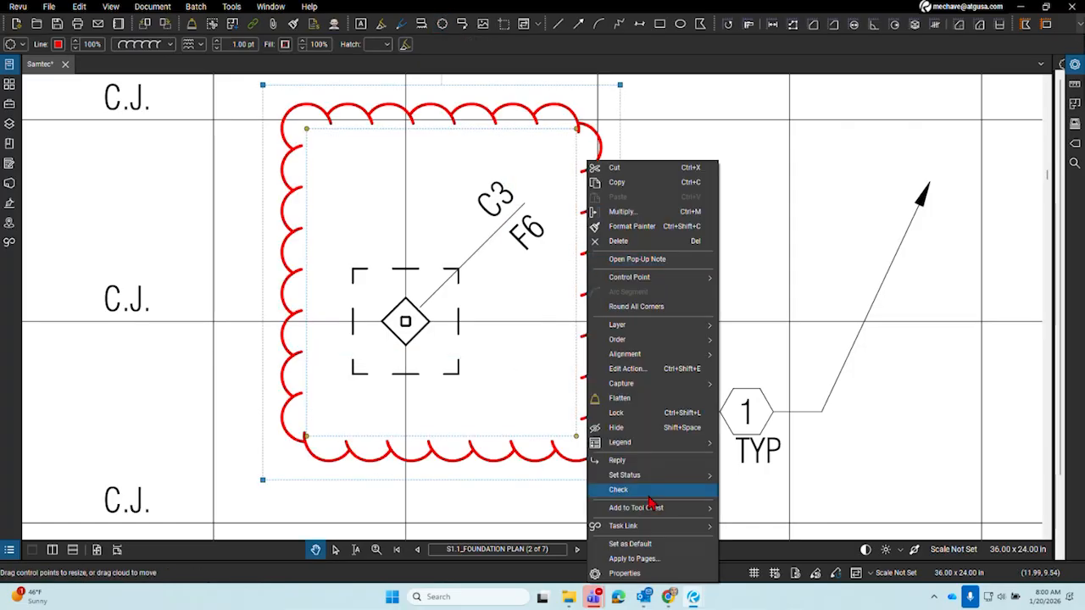
mouse_move(656, 529)
click(763, 526)
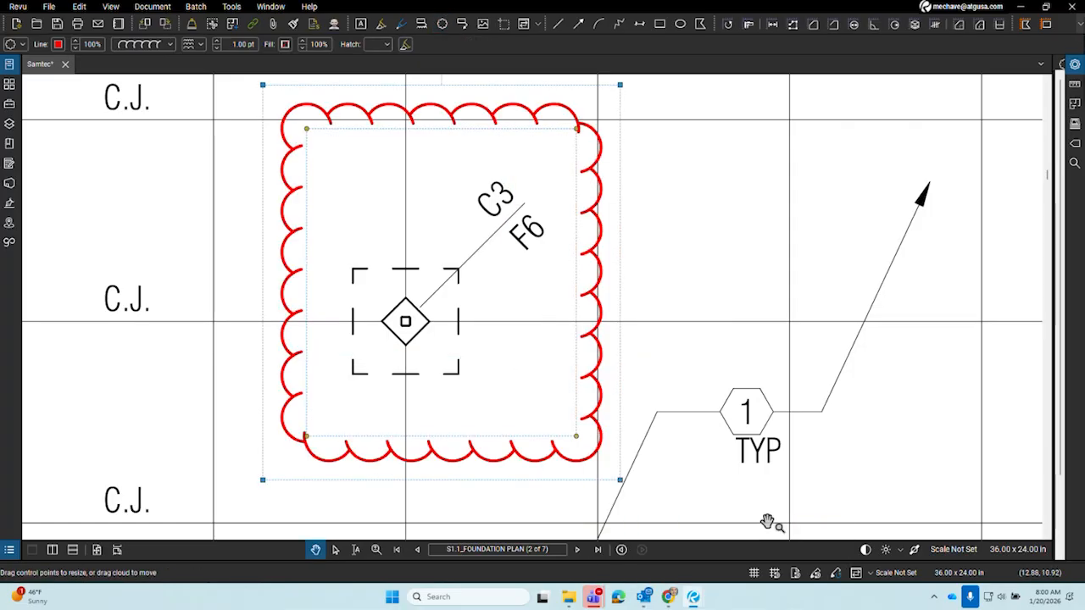
double_click(565, 262)
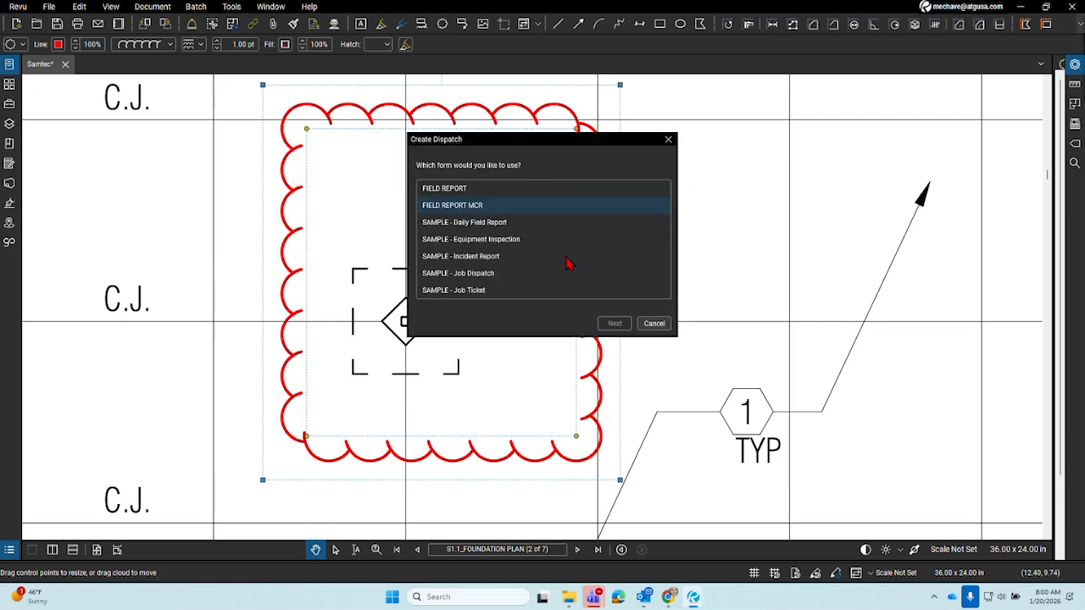
Name the dispatch "Field Review" and enter "Needs to happen now" as its description
click(556, 235)
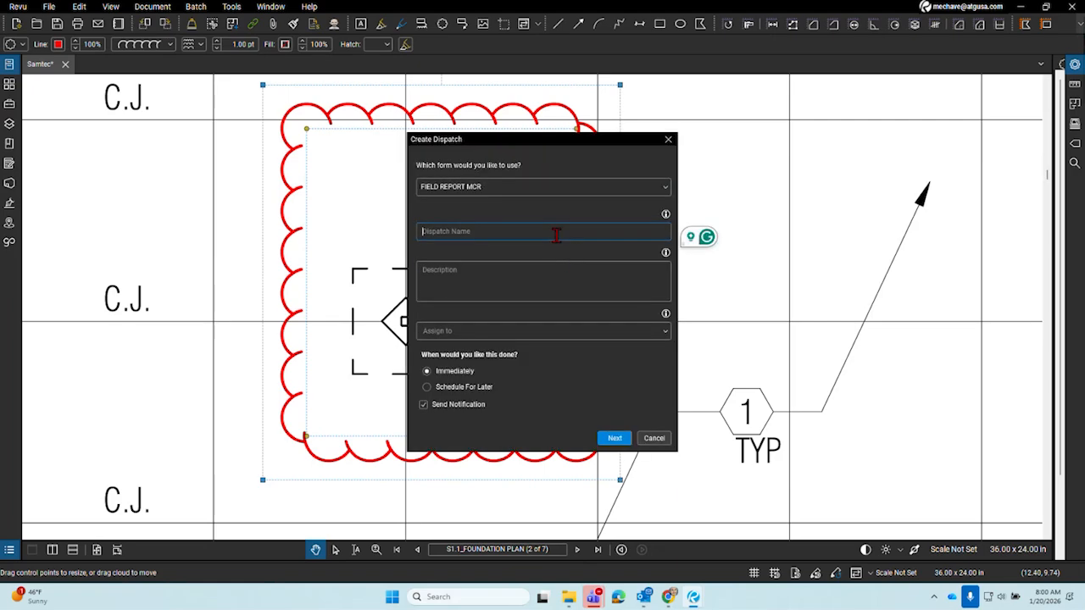
text(m)
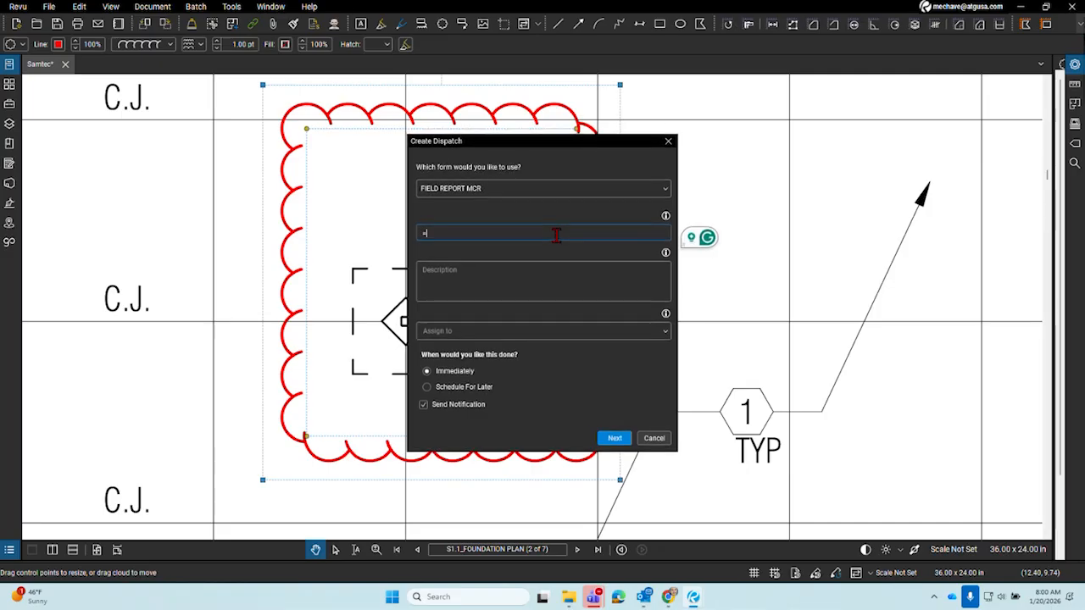
key(BackSpace)
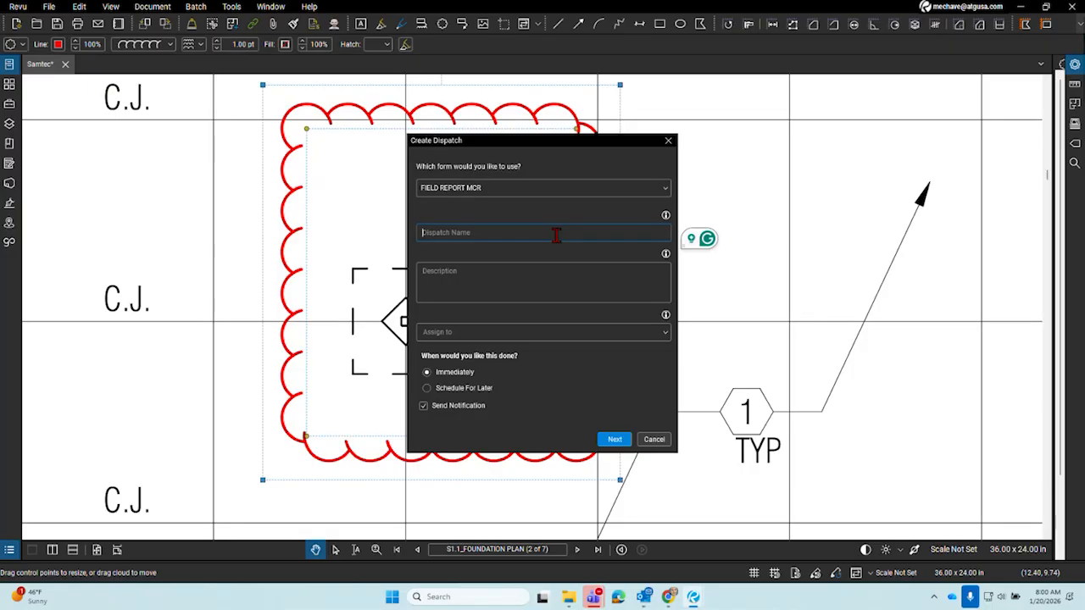
text(Field Review)
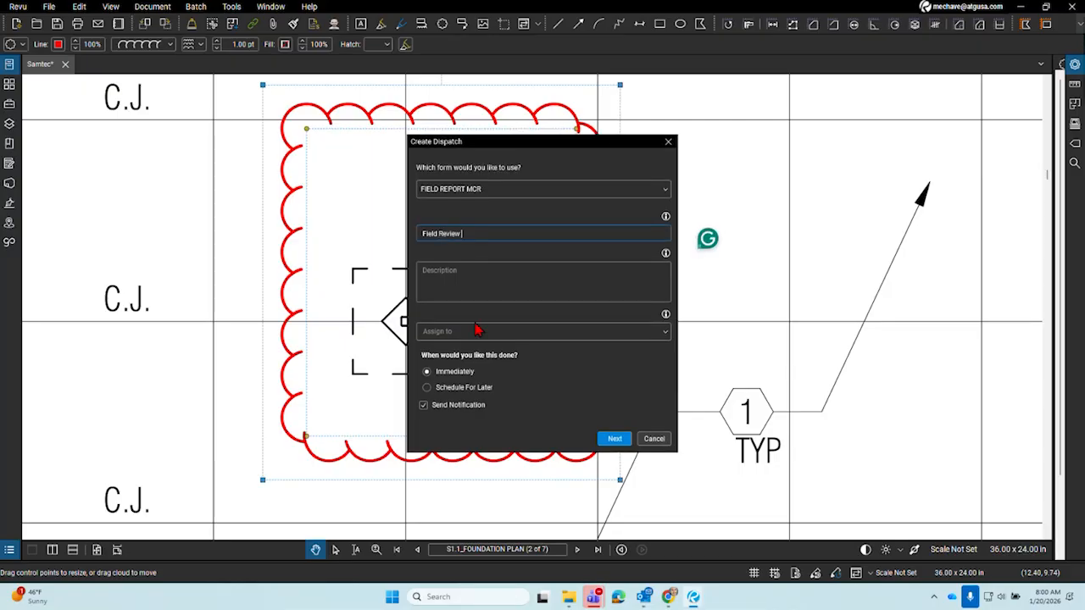
click(497, 271)
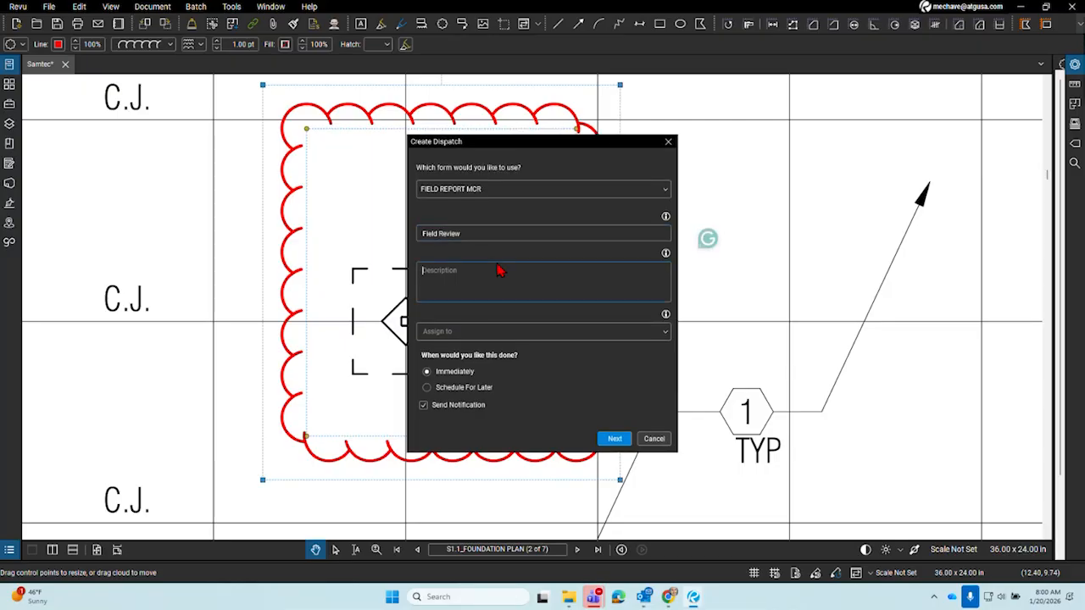
text(N)
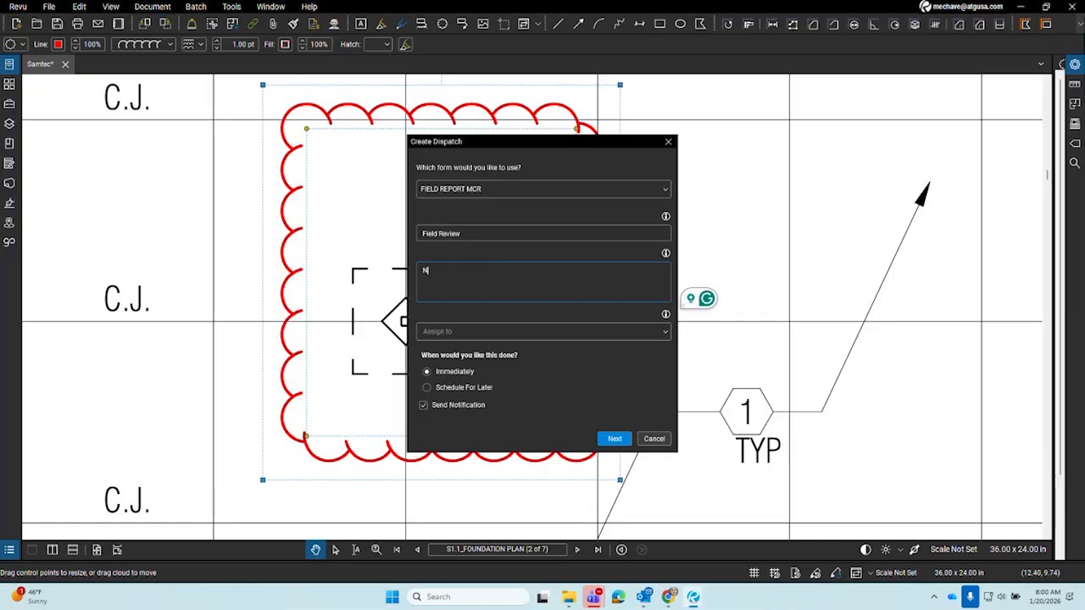
text(eeds to happen now)
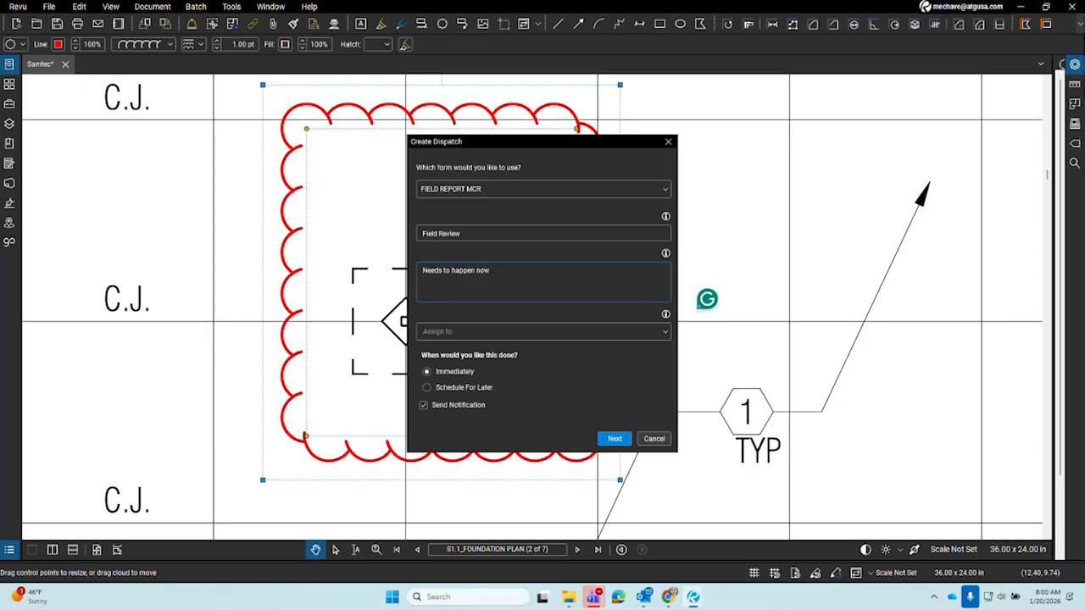
Assign the dispatch to the team member for immediate completion and continue to the pre-fill page
click(477, 333)
click(479, 362)
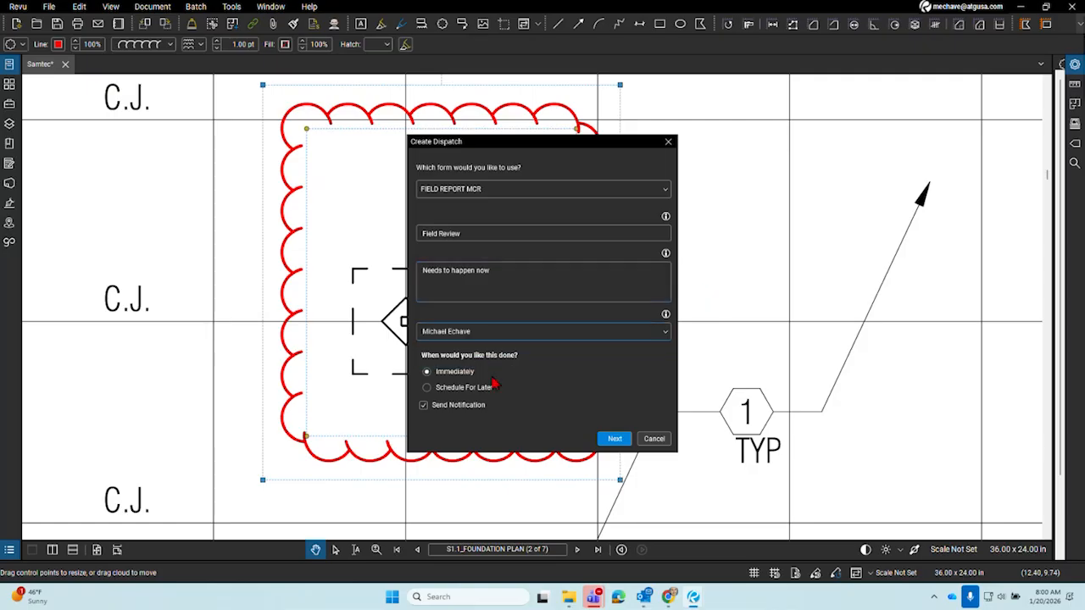
click(616, 439)
Pre-fill the form's Project No with 4567 and its Project with "MCR Task Link"
click(505, 219)
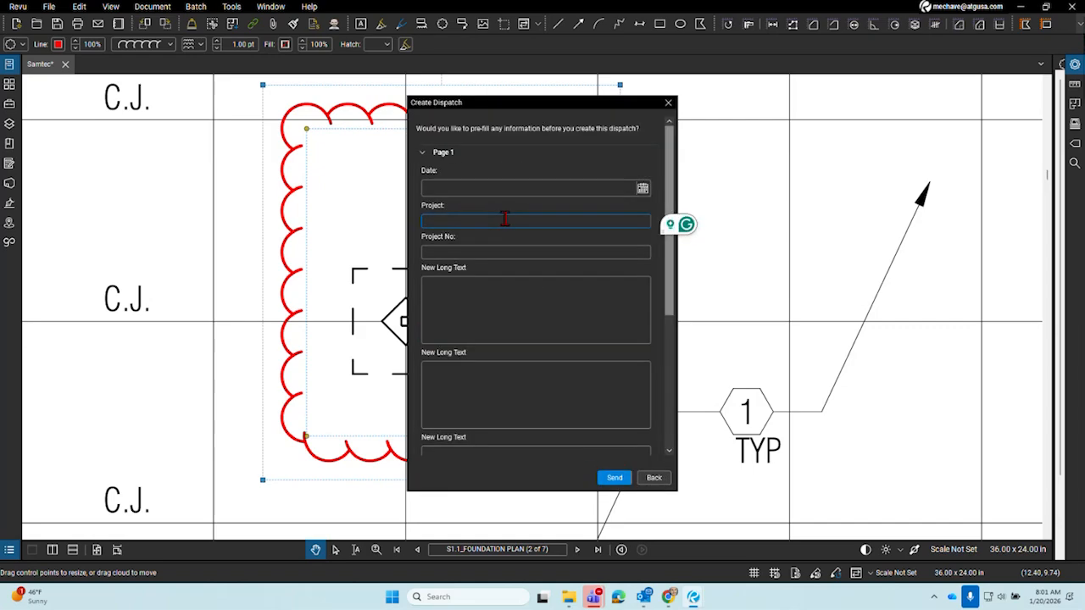
text(4567)
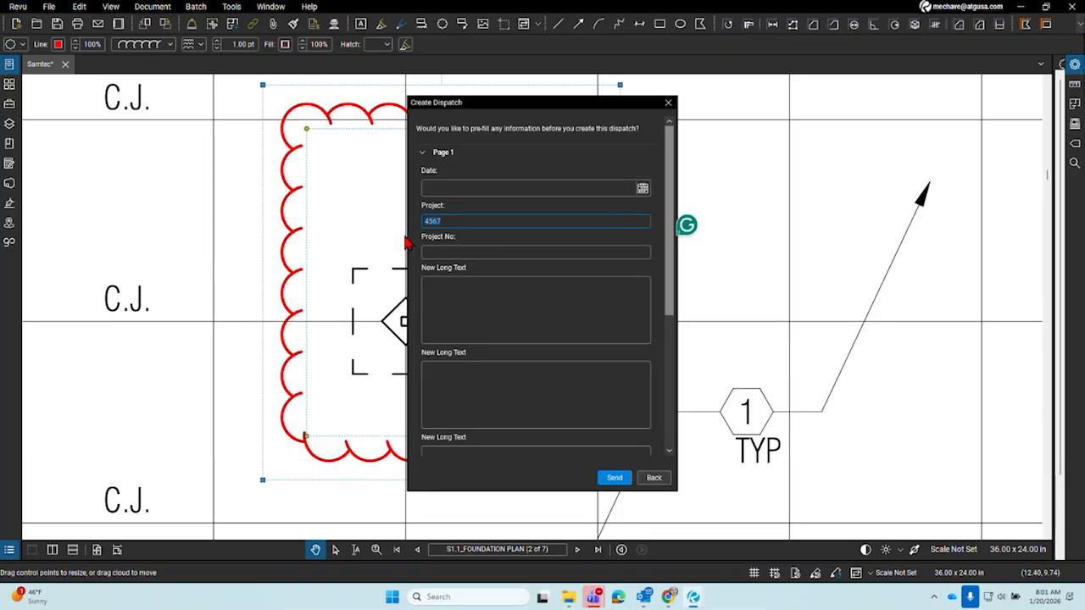
key(ctrl+x)
click(467, 251)
key(ctrl+v)
click(467, 220)
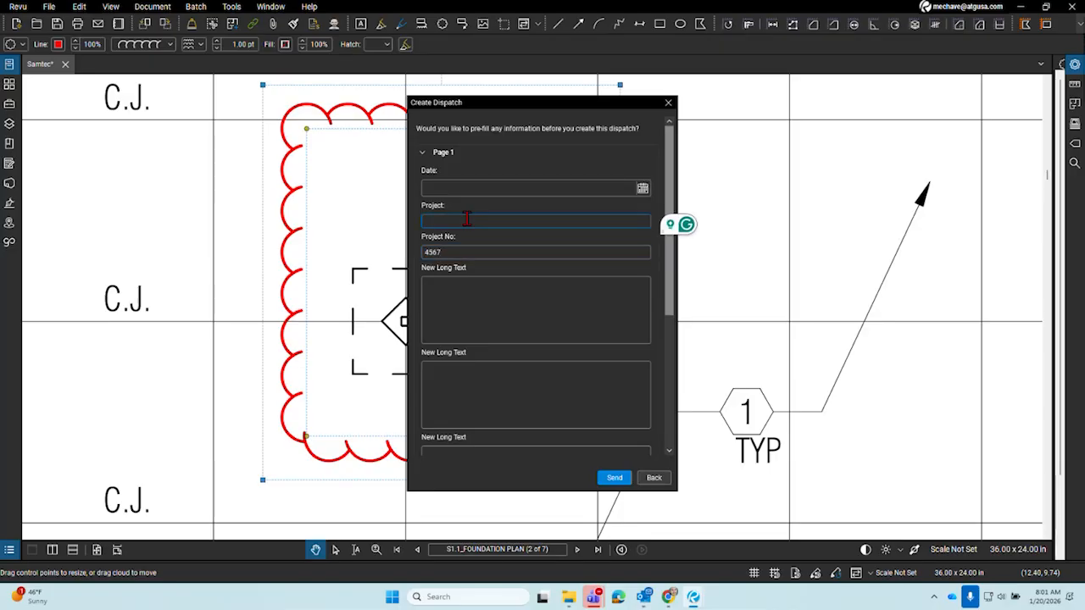
text(MCR T)
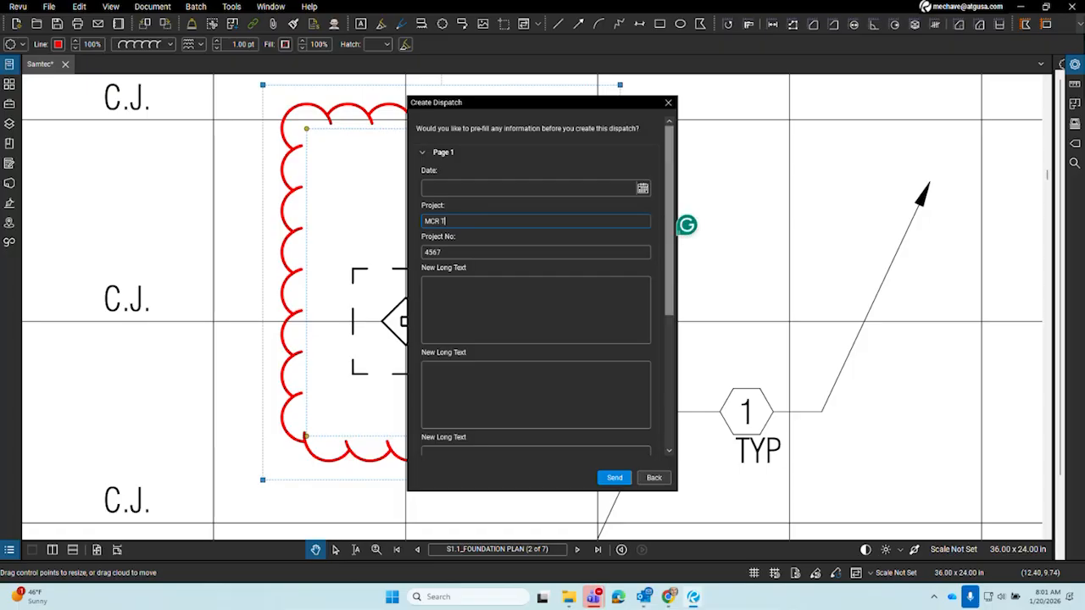
text(ask Link)
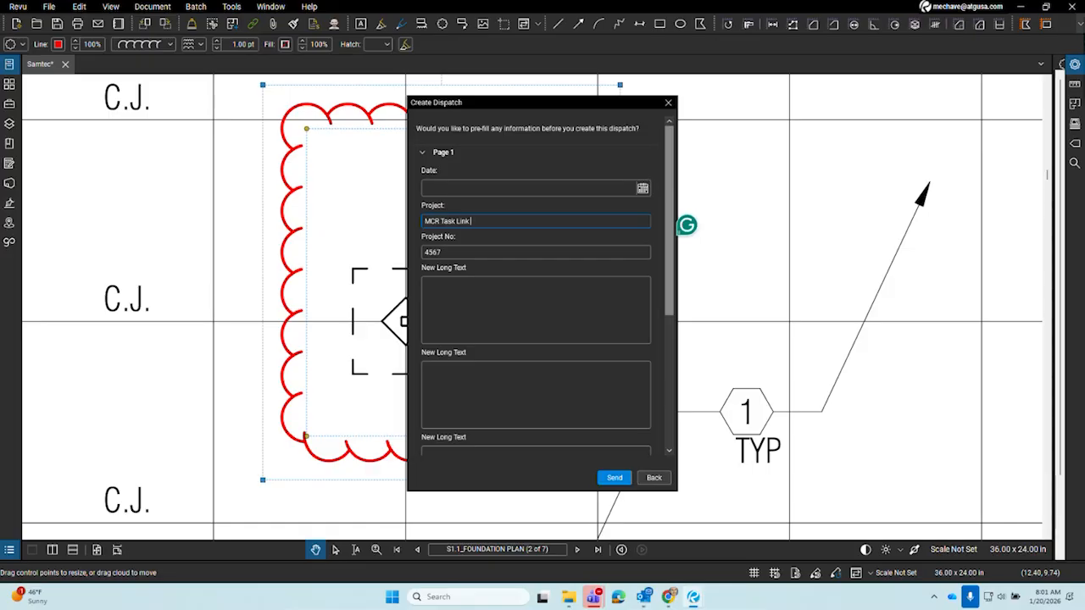
Look through the remaining pre-fill fields and send the dispatch
scroll(552, 269, down, 5)
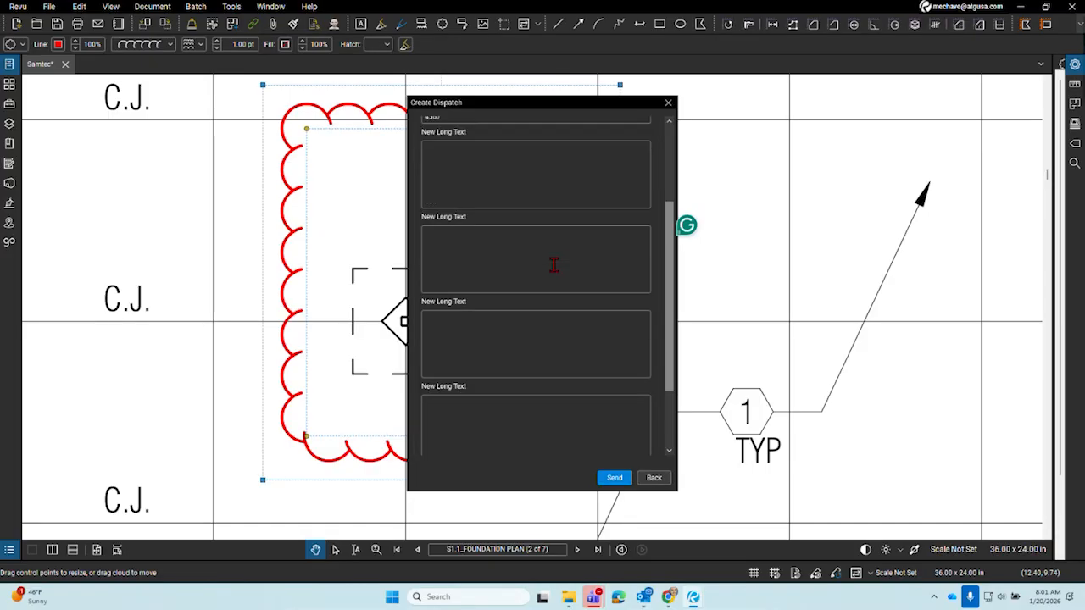
scroll(552, 276, up, 5)
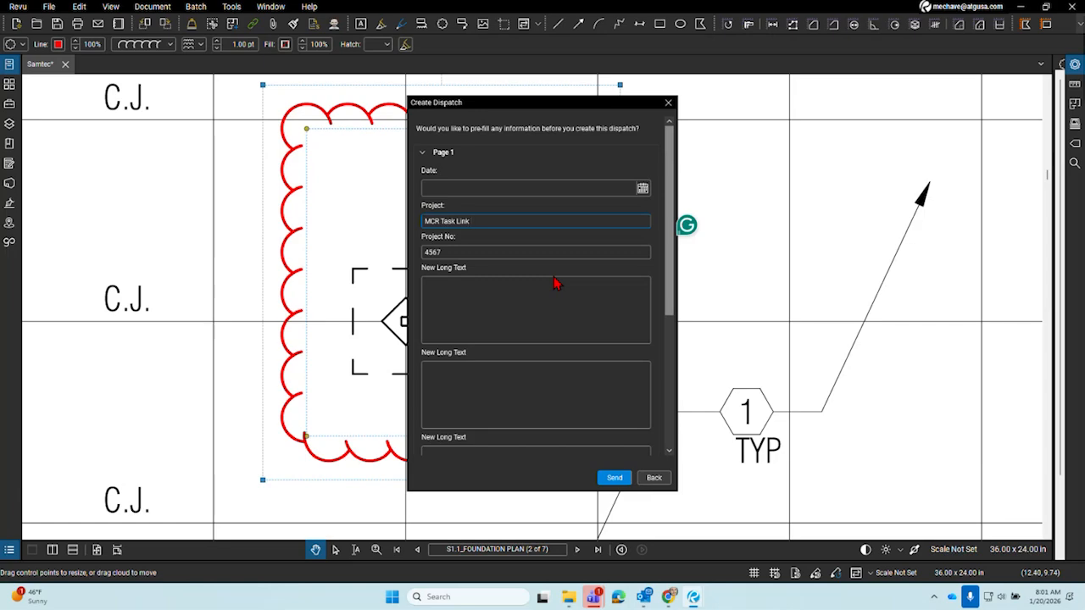
click(613, 478)
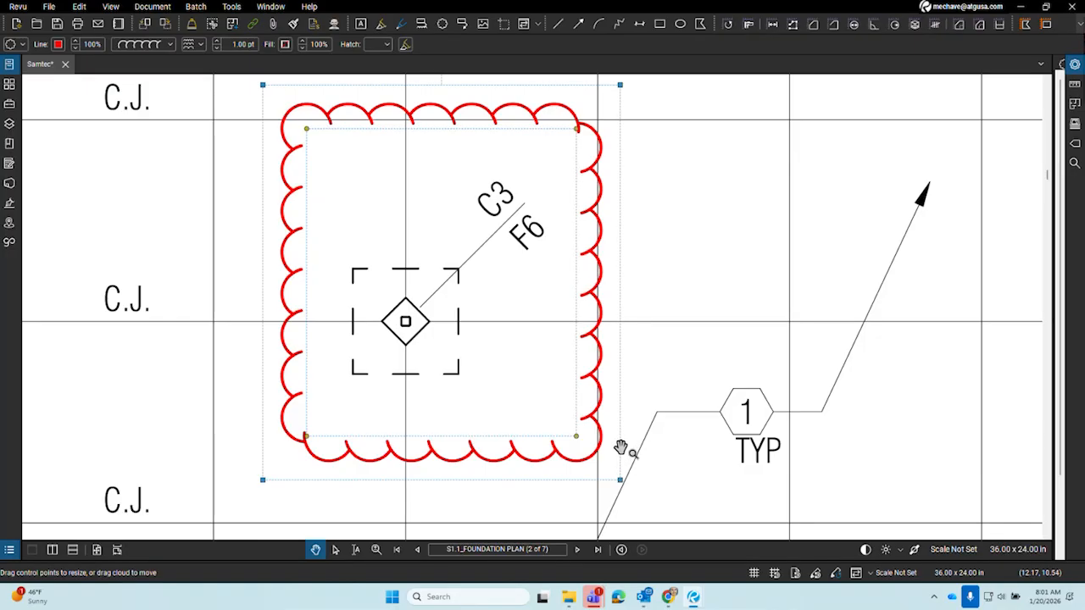
Show the Task Link history, expand the "Needs to happen now" dispatch and refresh its status
click(10, 241)
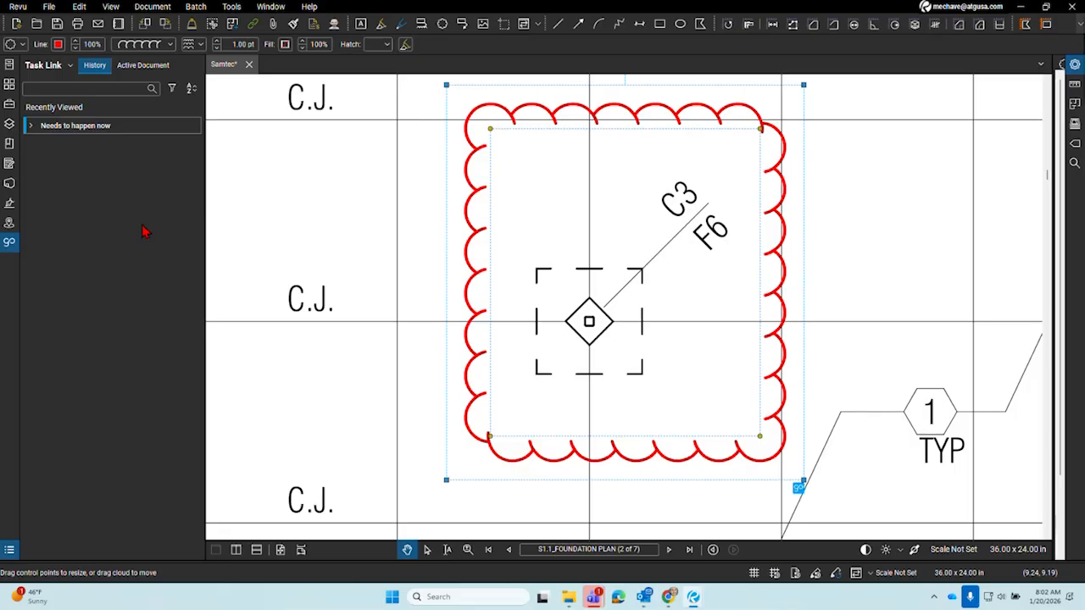
click(34, 125)
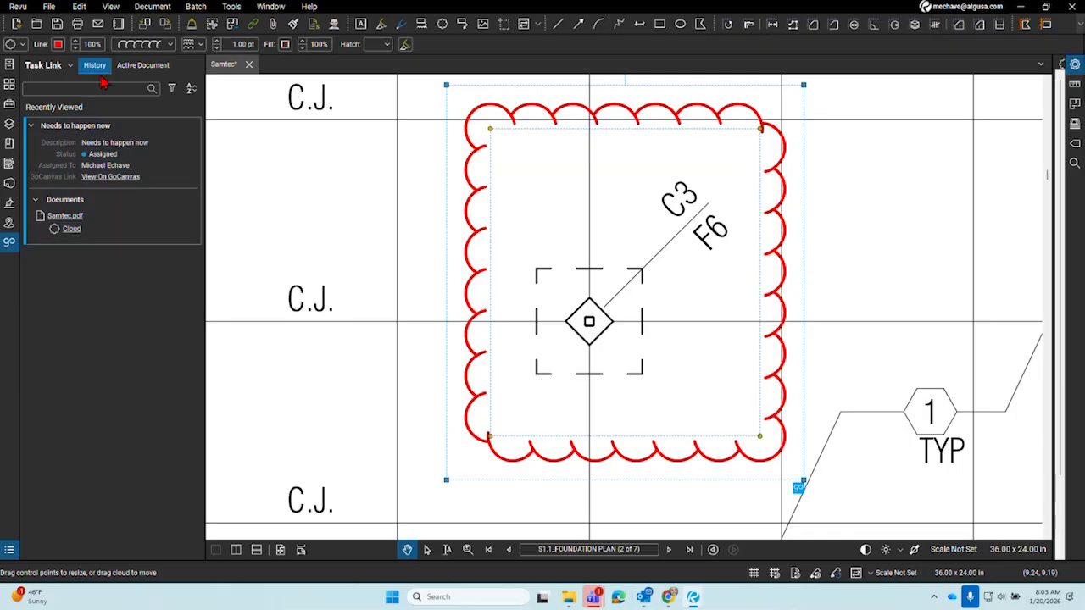
click(192, 127)
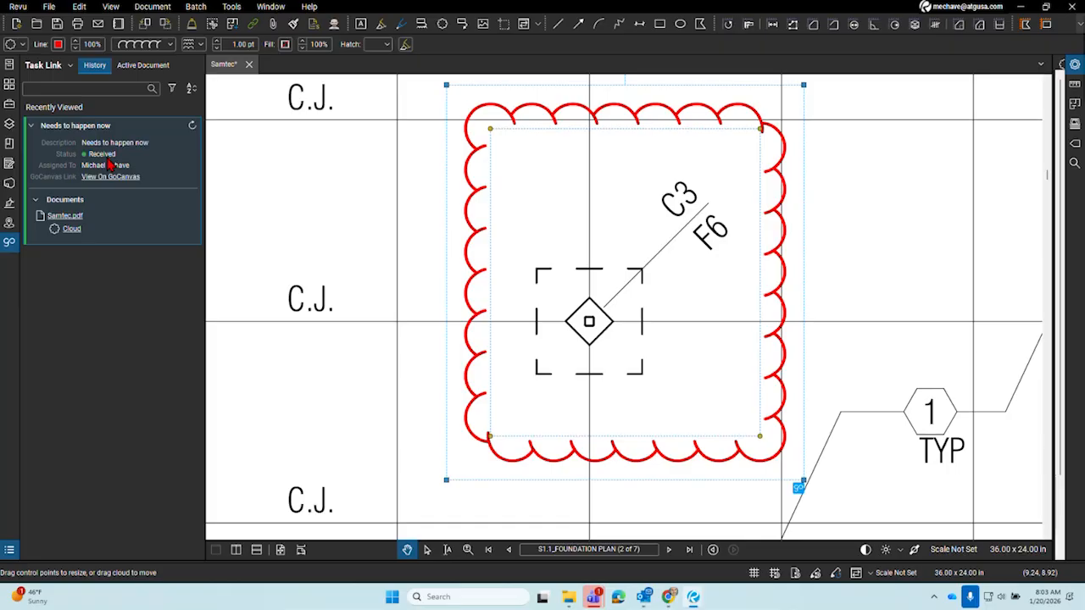
click(271, 246)
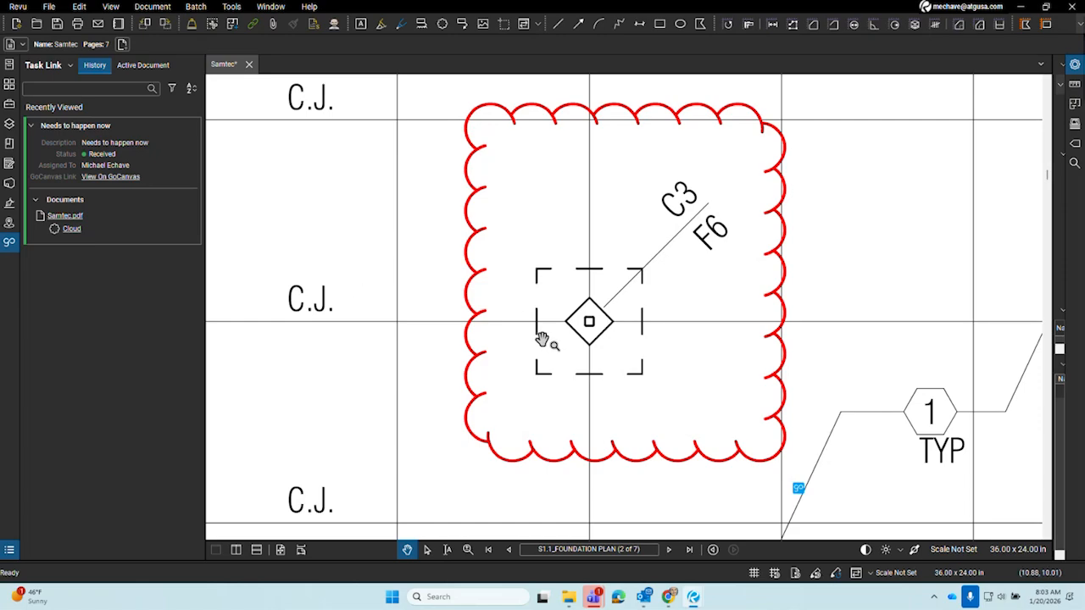
drag(545, 339, 436, 346)
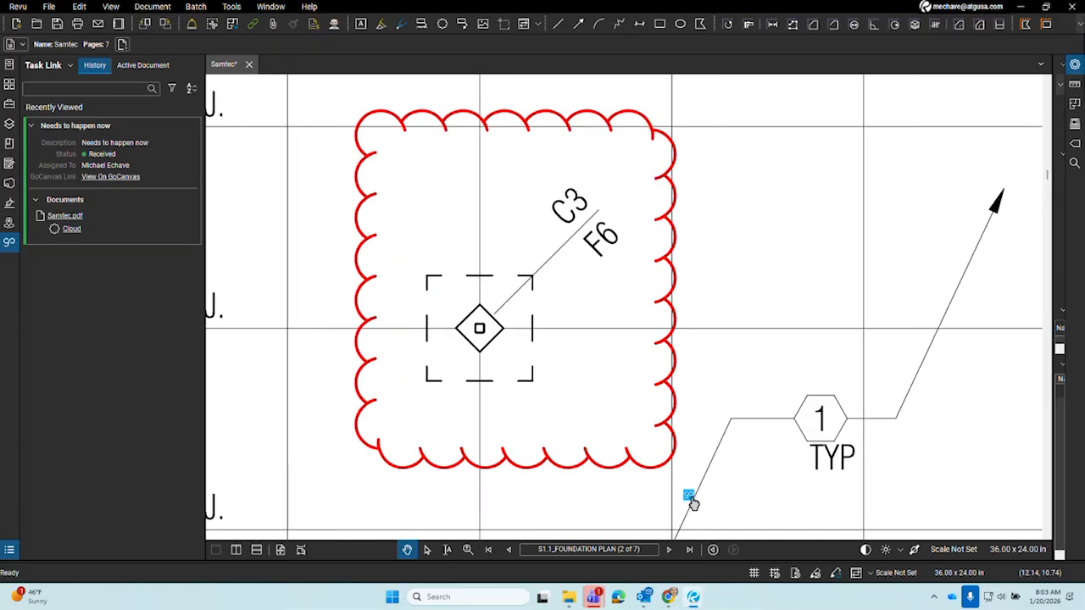
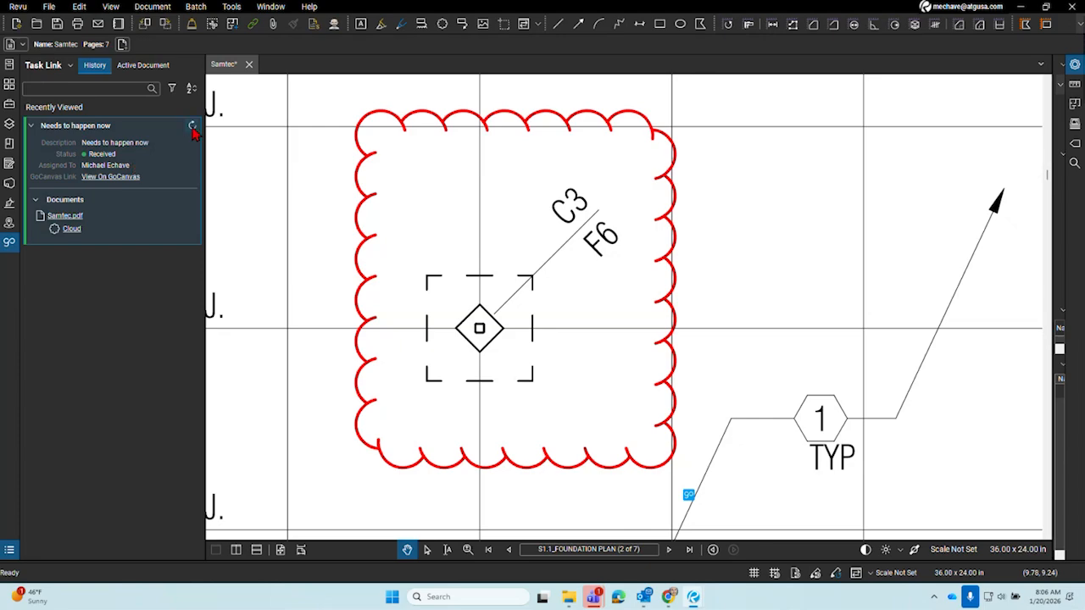
Refresh the dispatch's status again and open its submission PDF in Revu
click(193, 127)
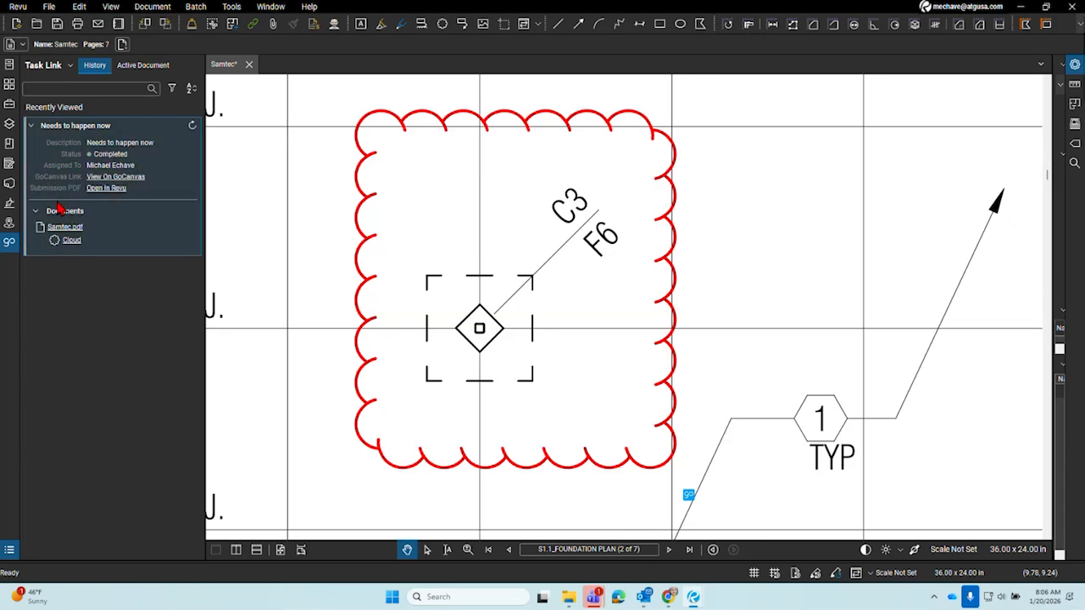
click(105, 188)
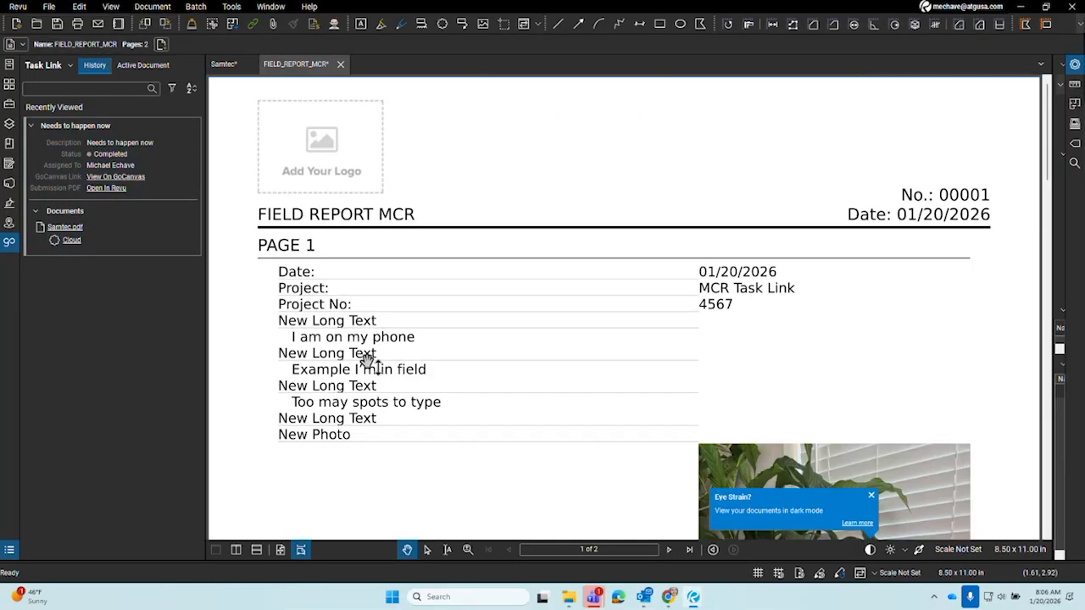
Review both pages of the submitted field report, including the project fields, text answers, photos and signature
scroll(447, 266, down, 3)
scroll(447, 266, down, 2)
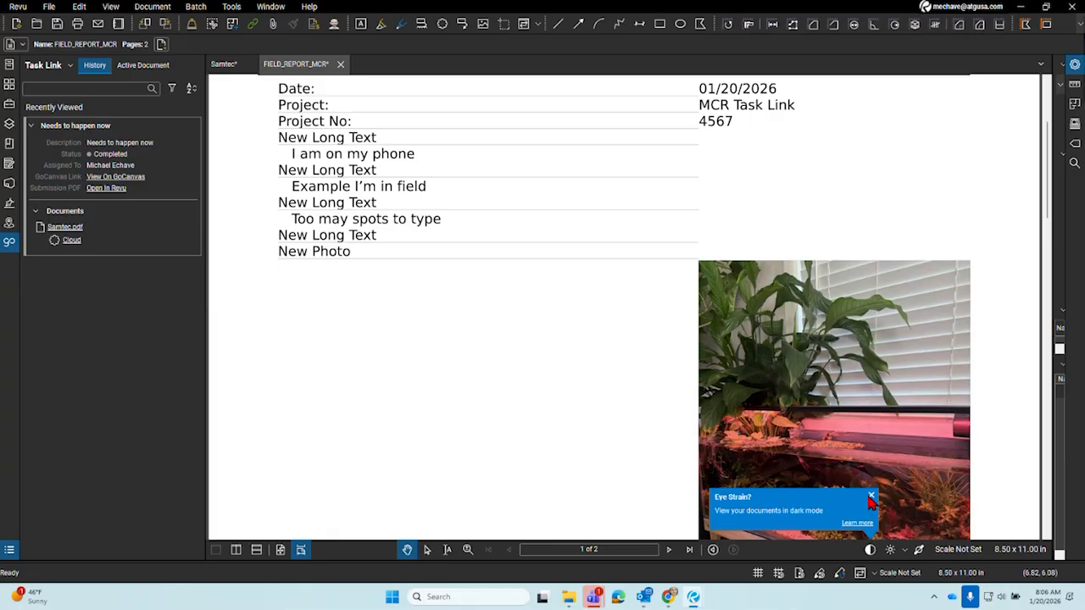
click(870, 495)
scroll(866, 480, up, 5)
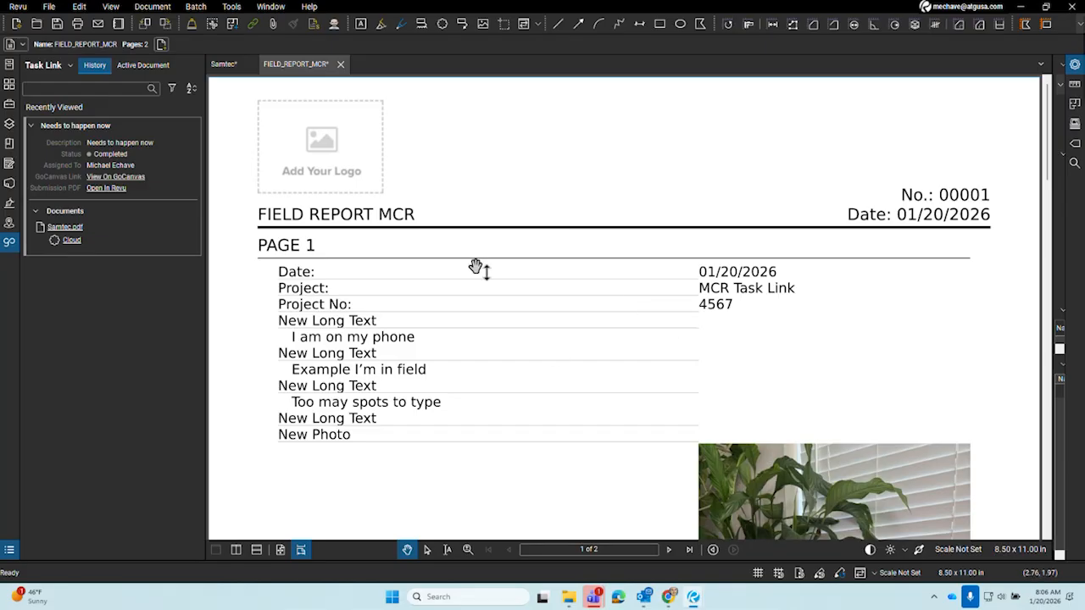
scroll(477, 269, down, 3)
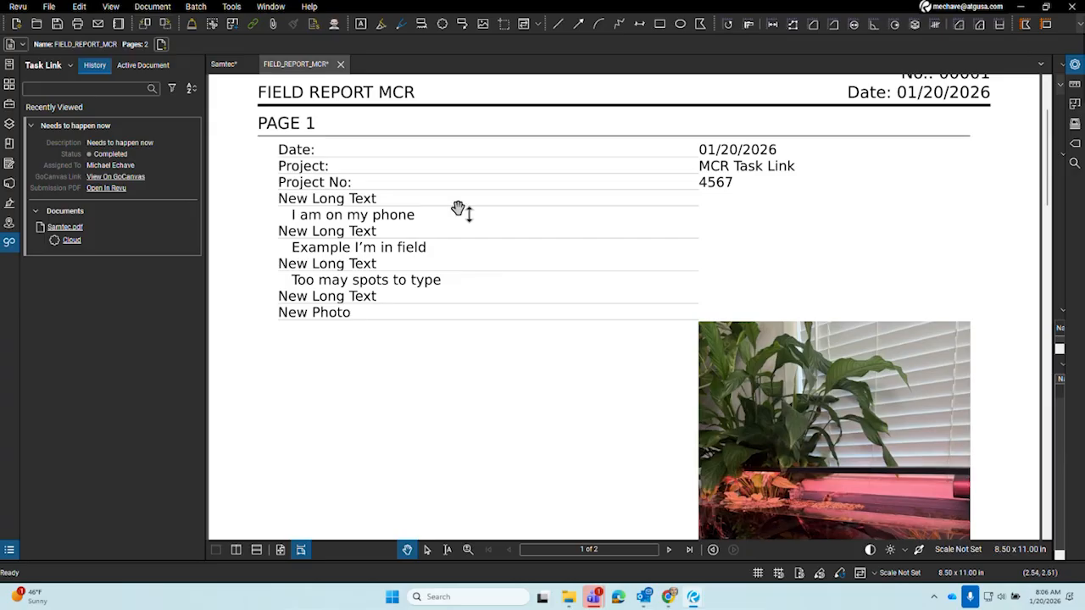
scroll(458, 209, down, 4)
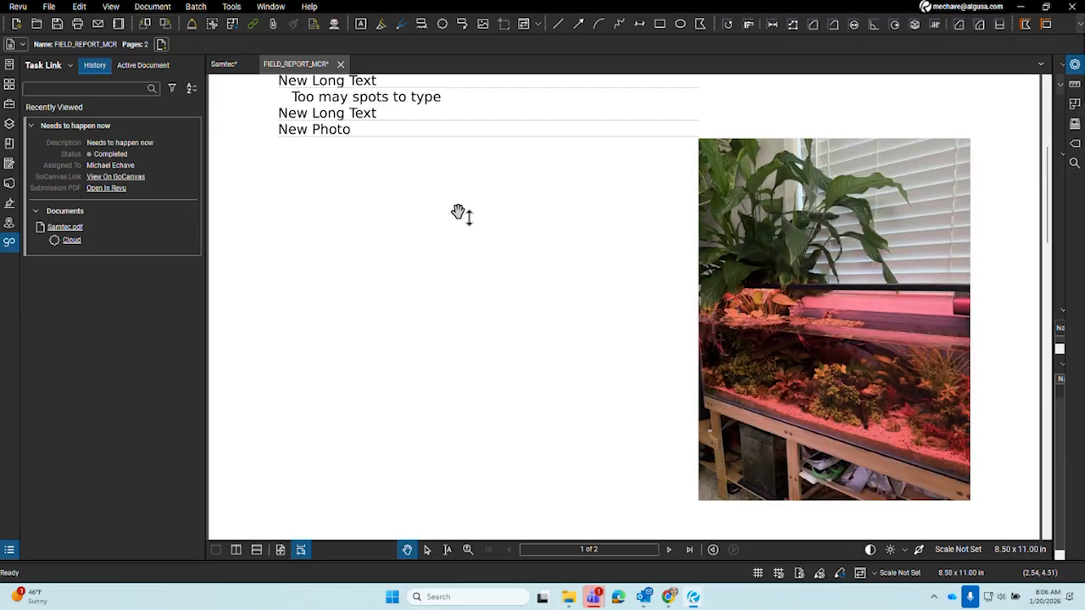
scroll(457, 212, down, 10)
scroll(458, 212, down, 7)
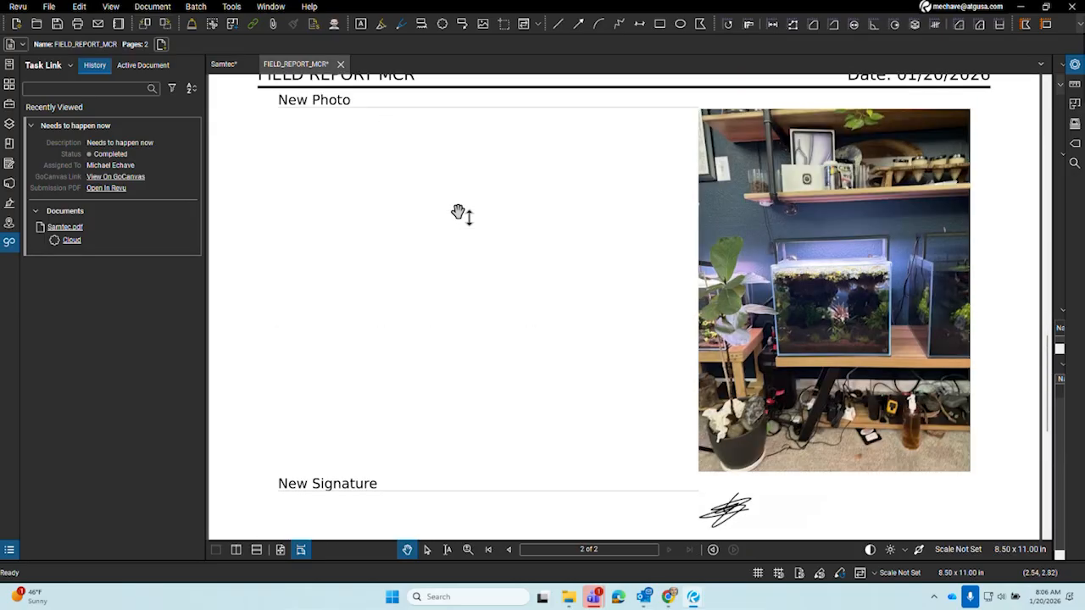
scroll(457, 212, down, 8)
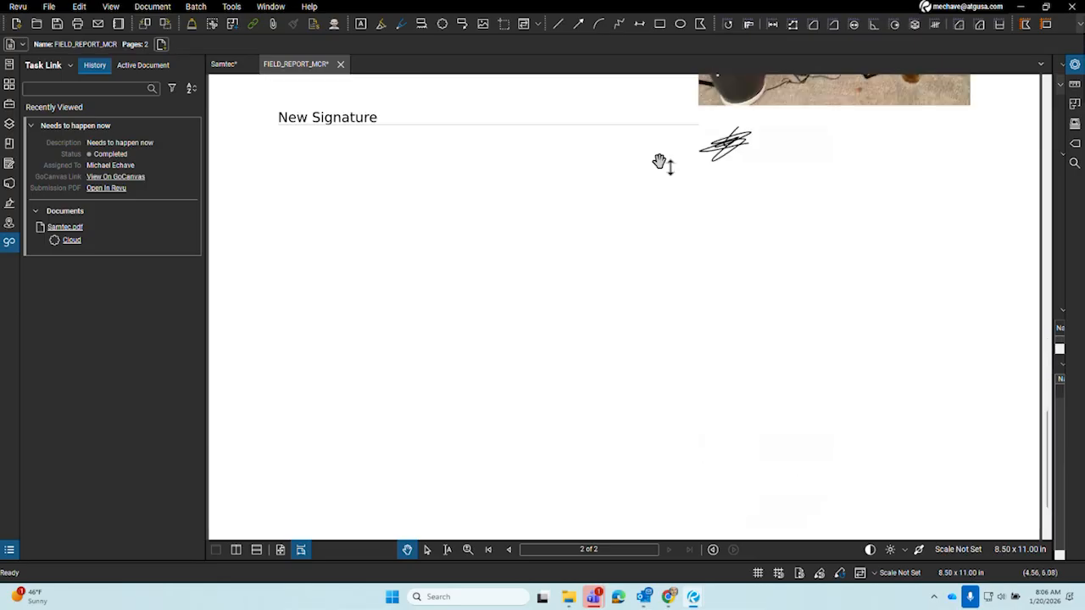
scroll(455, 357, up, 20)
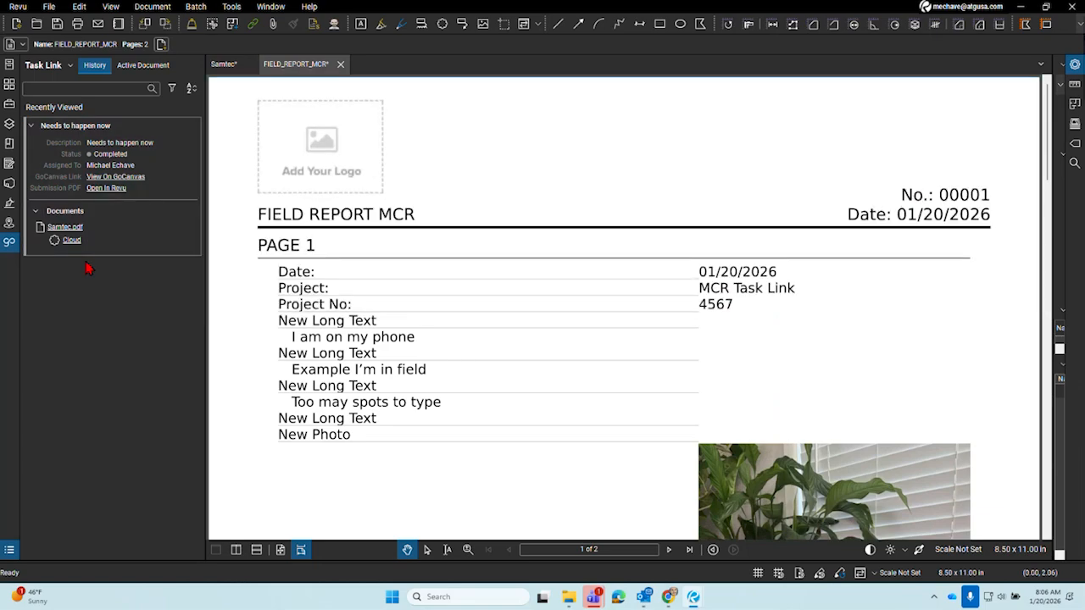
Return to the dispatch's linked cloud in Samtec.pdf and select its GoCanvas Dispatch entry in the Markups List
click(68, 241)
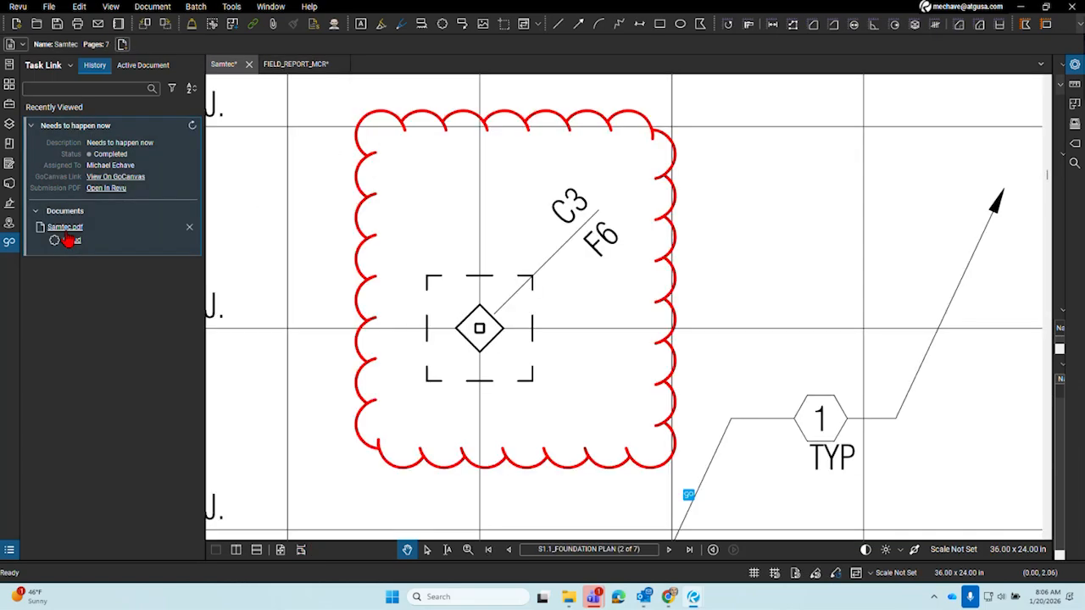
click(10, 550)
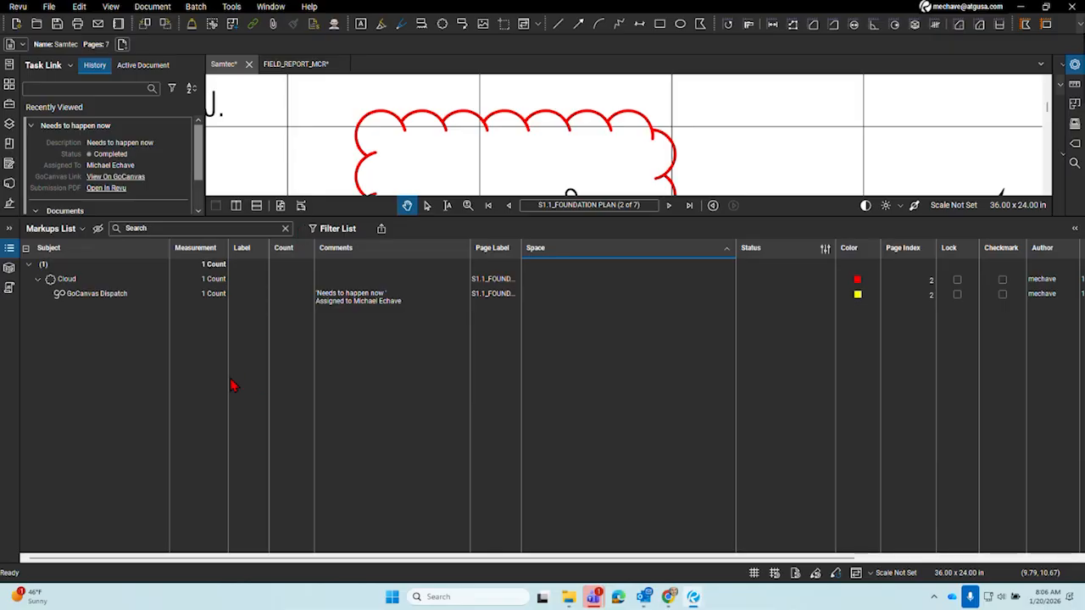
click(88, 302)
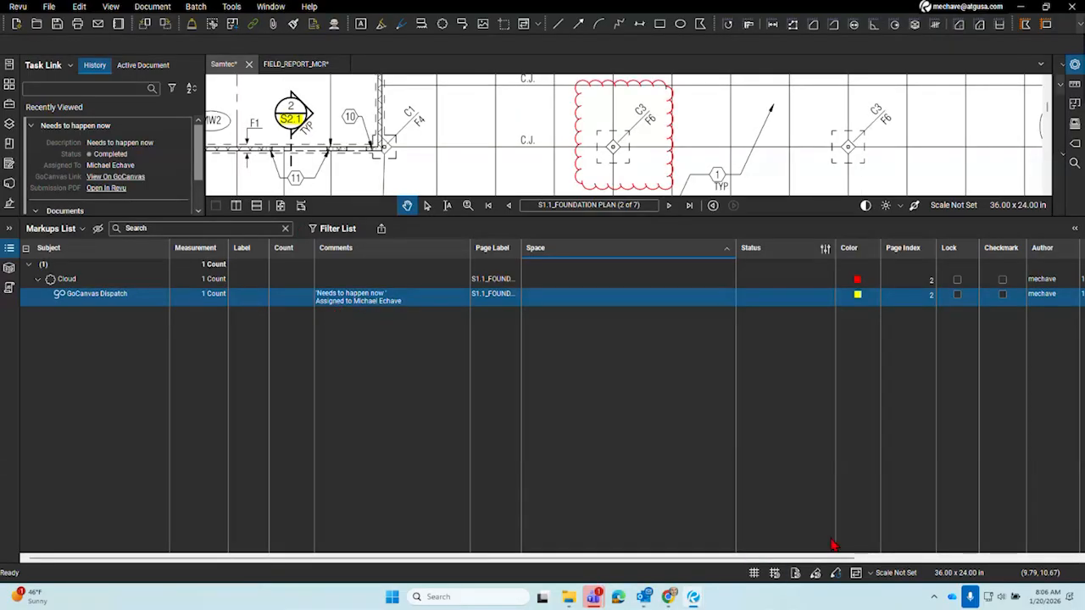
Bring up the choice of columns for the Markups List
click(75, 229)
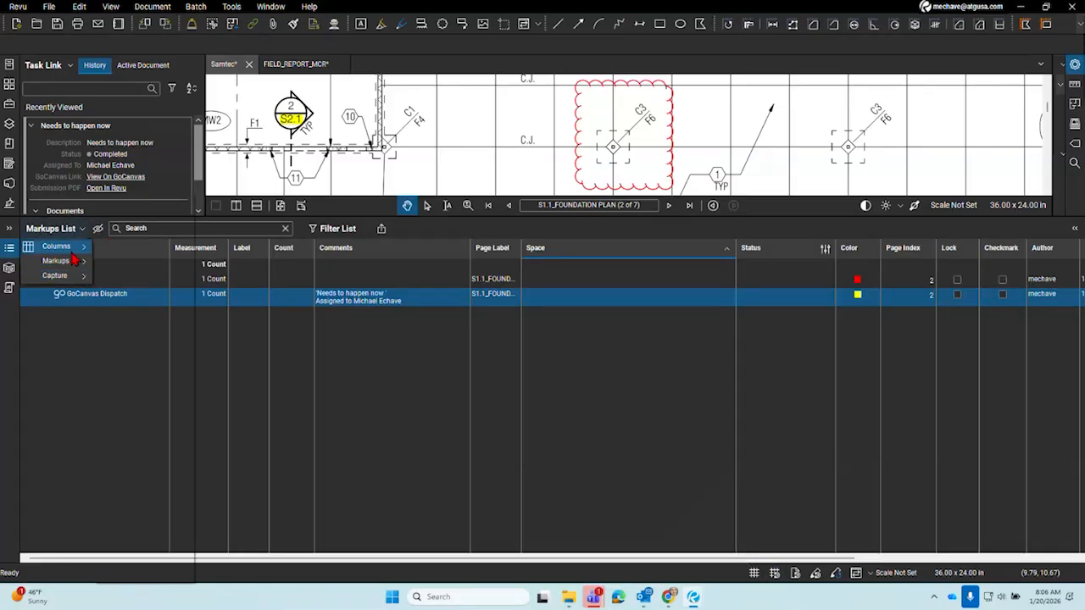
mouse_move(56, 246)
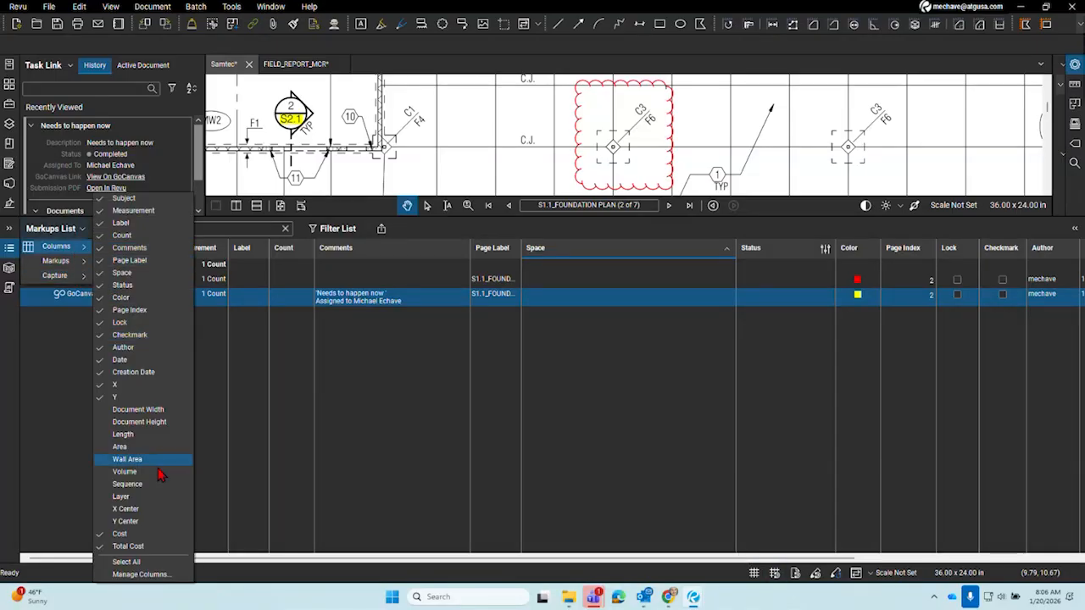
Turn on the GoCanvas Status column for the Markups List
click(140, 575)
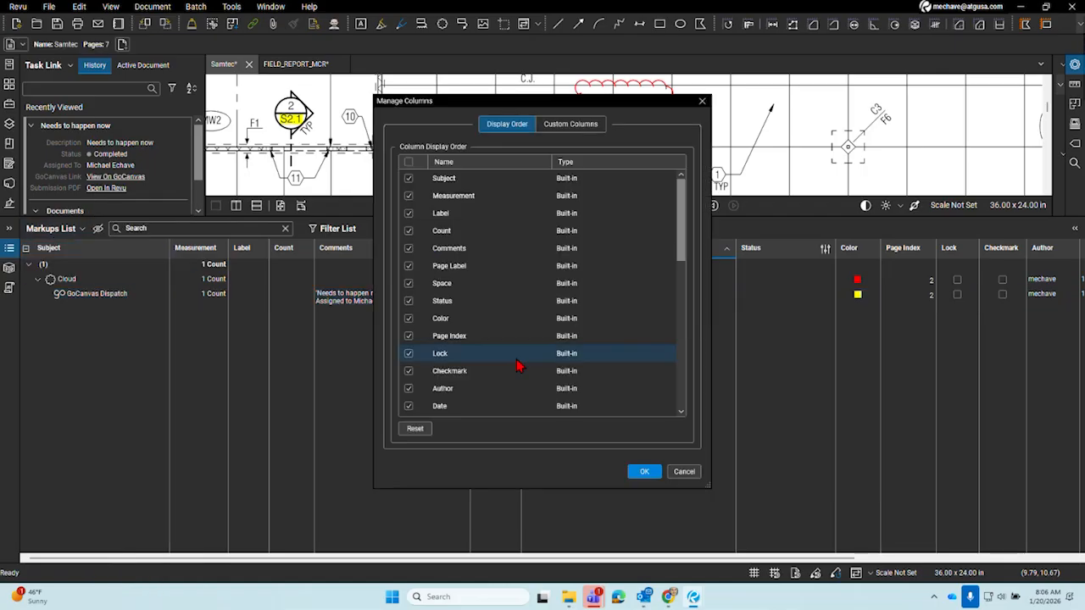
drag(681, 231, 678, 376)
click(408, 247)
click(642, 472)
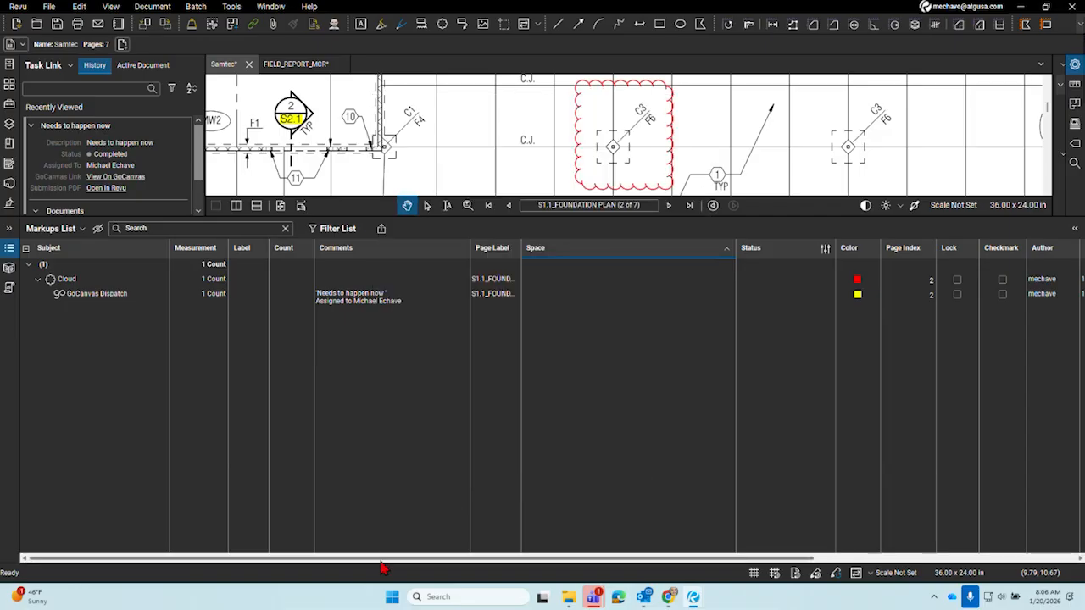
Place the GoCanvas Status column between Comments and Page Label and widen it to fit its contents
drag(382, 560, 653, 560)
drag(1038, 247, 122, 273)
click(290, 559)
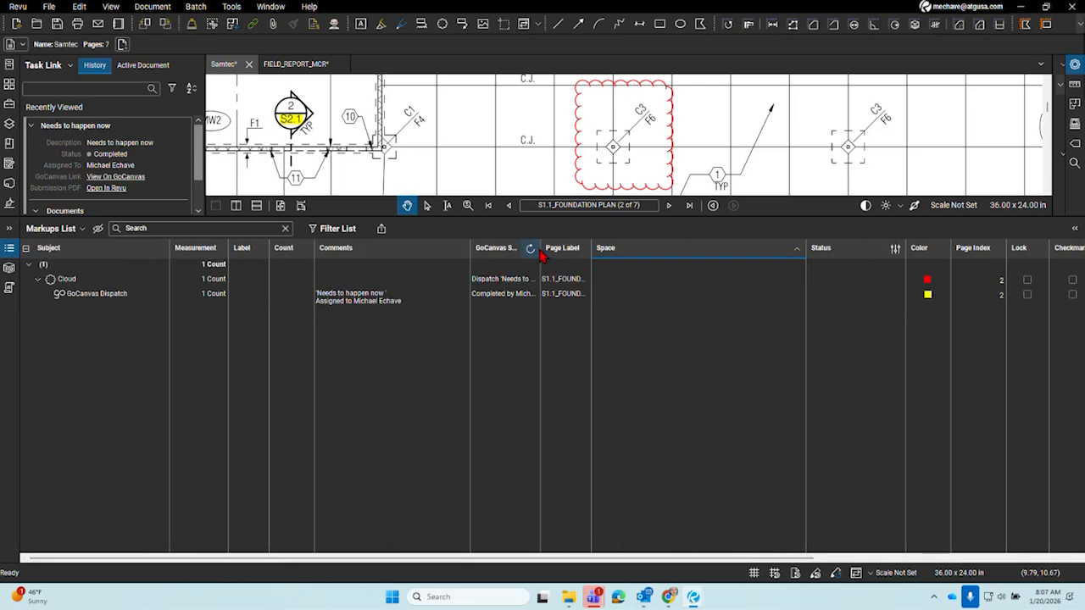
double_click(540, 249)
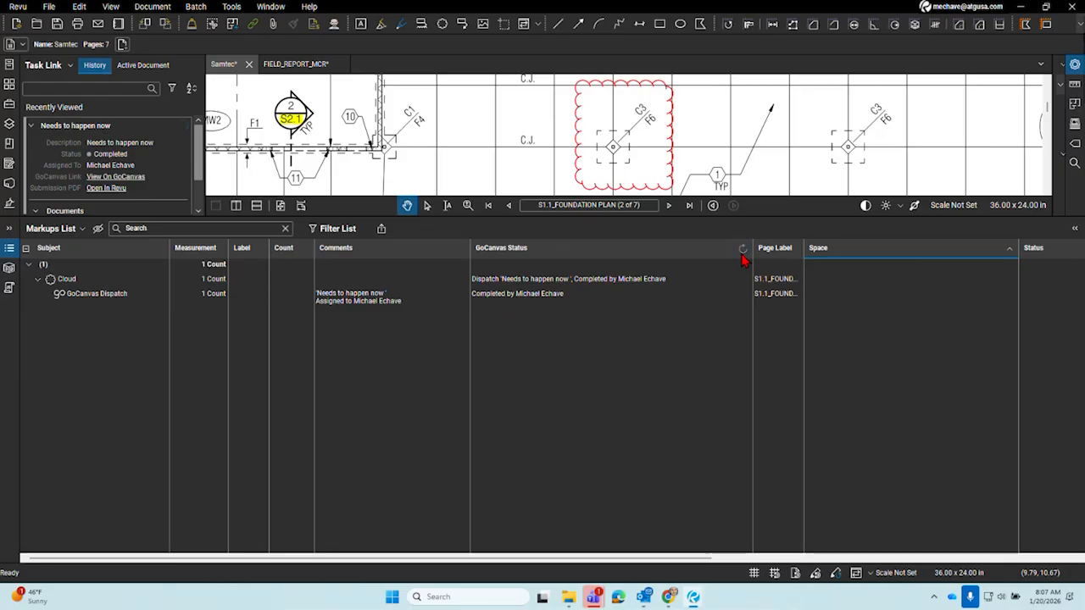
Shrink the Markups List to give the foundation plan more room, and save the Samtec drawing set
mouse_move(448, 219)
mouse_down()
mouse_move(447, 458)
mouse_move(447, 386)
mouse_move(407, 473)
mouse_up()
scroll(609, 251, down, 1)
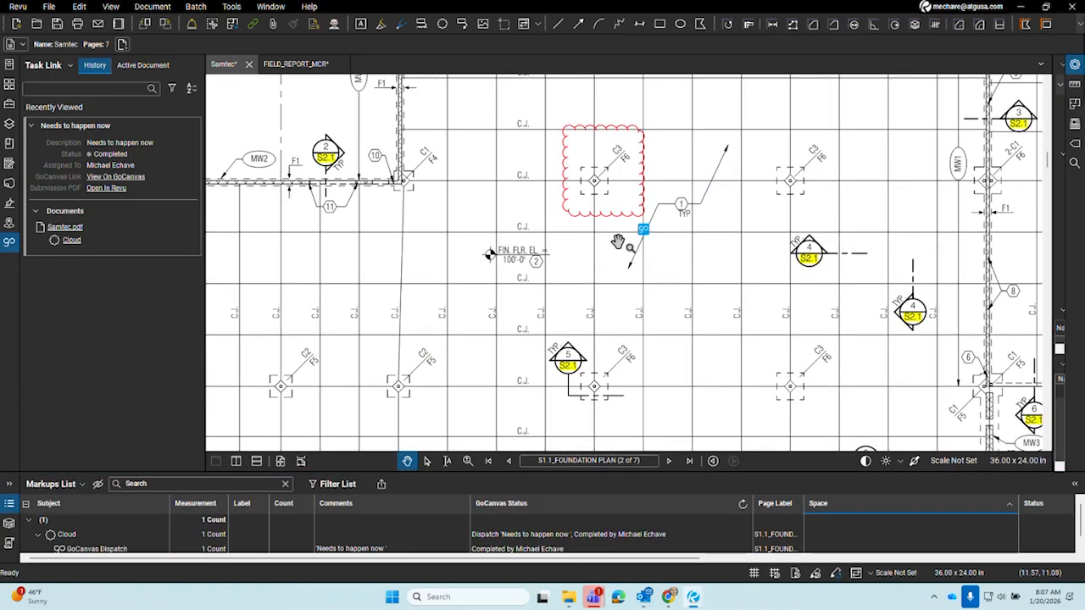
right_click(234, 66)
click(272, 89)
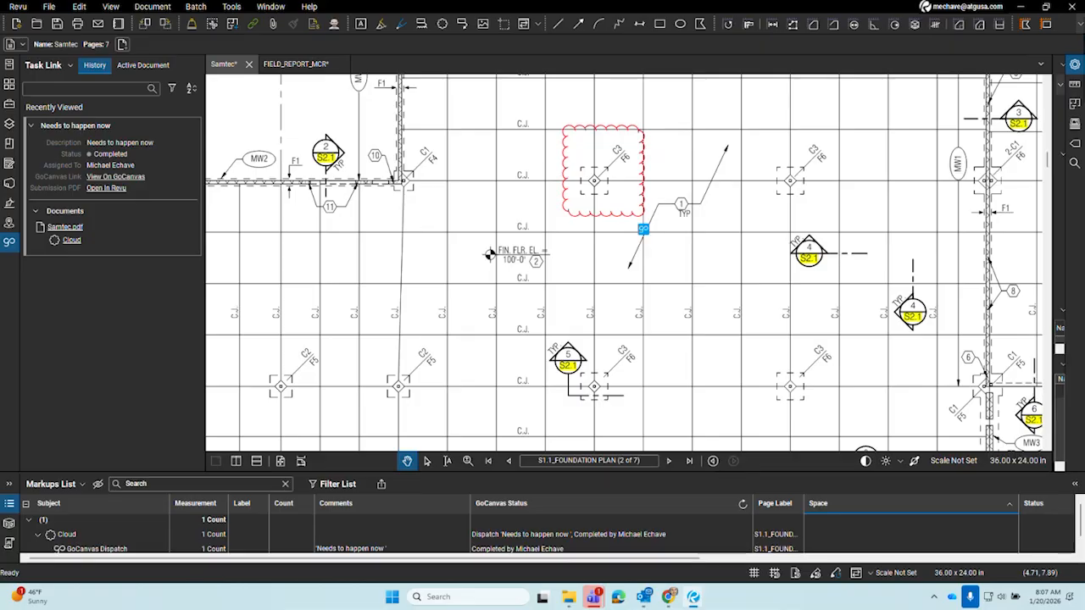
key(ctrl+s)
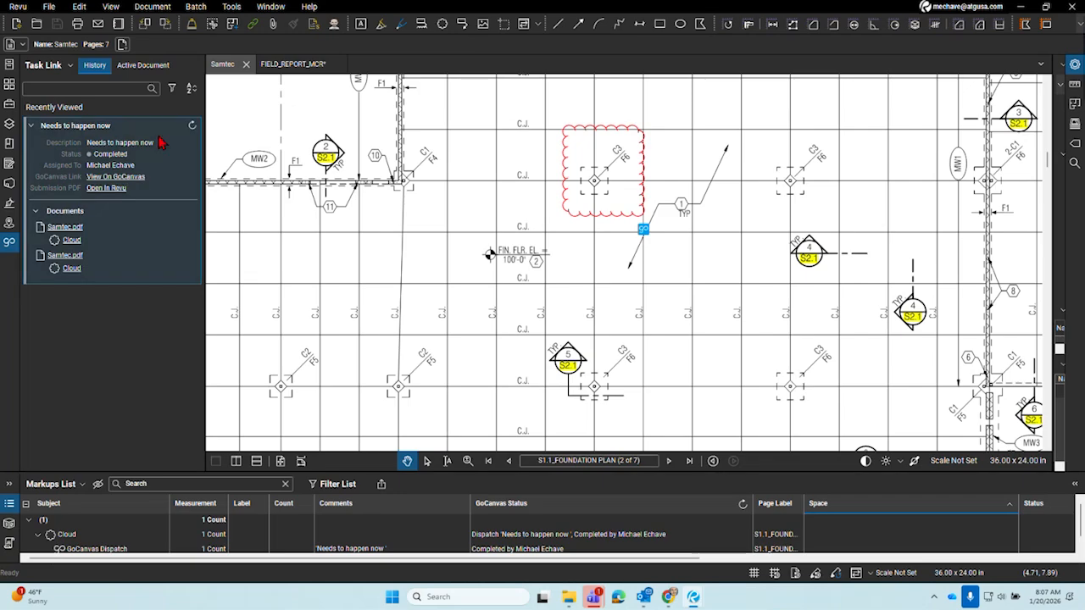
Close the Samtec document and close FIELD_REPORT_MCR without saving its changes
click(247, 66)
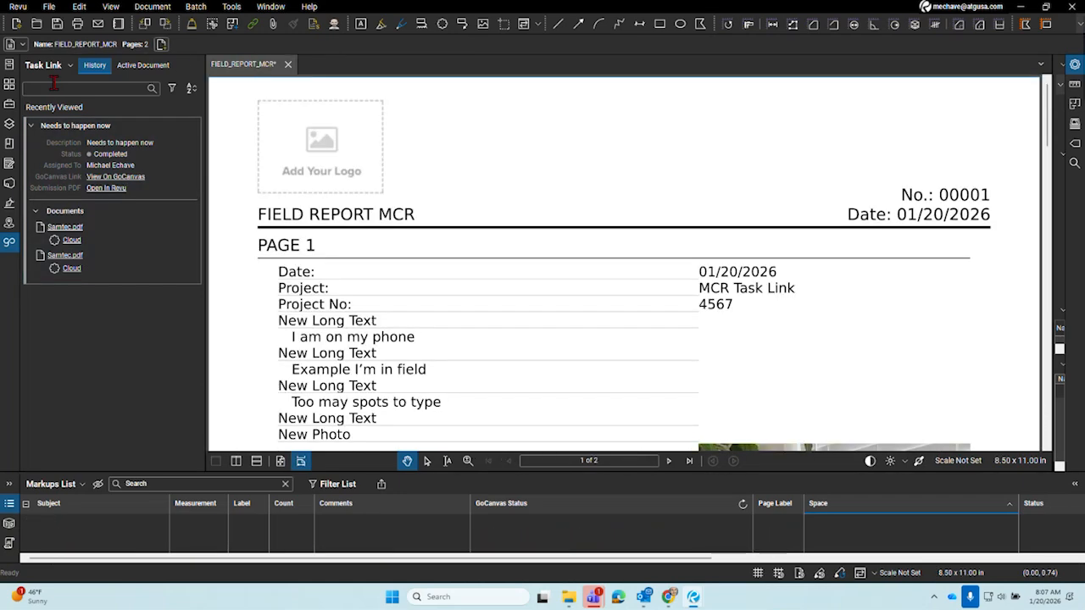
click(289, 66)
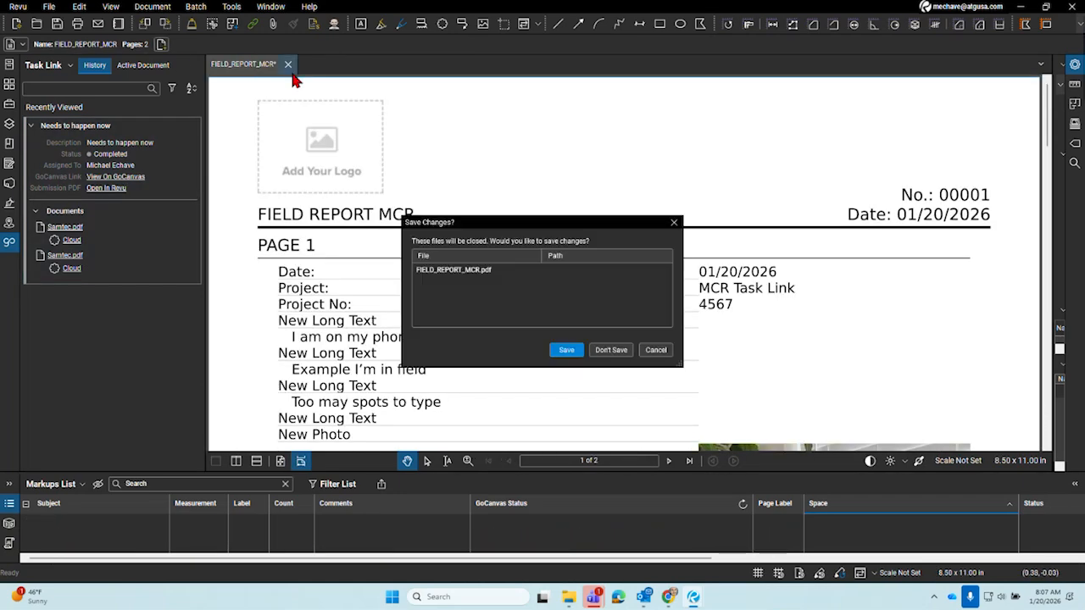
click(611, 352)
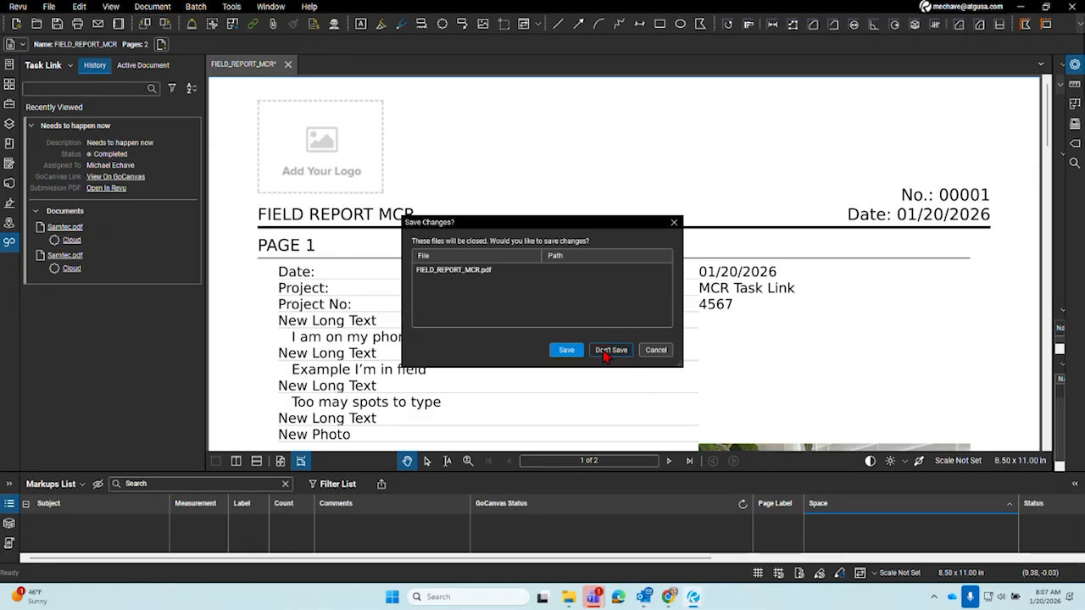
click(10, 82)
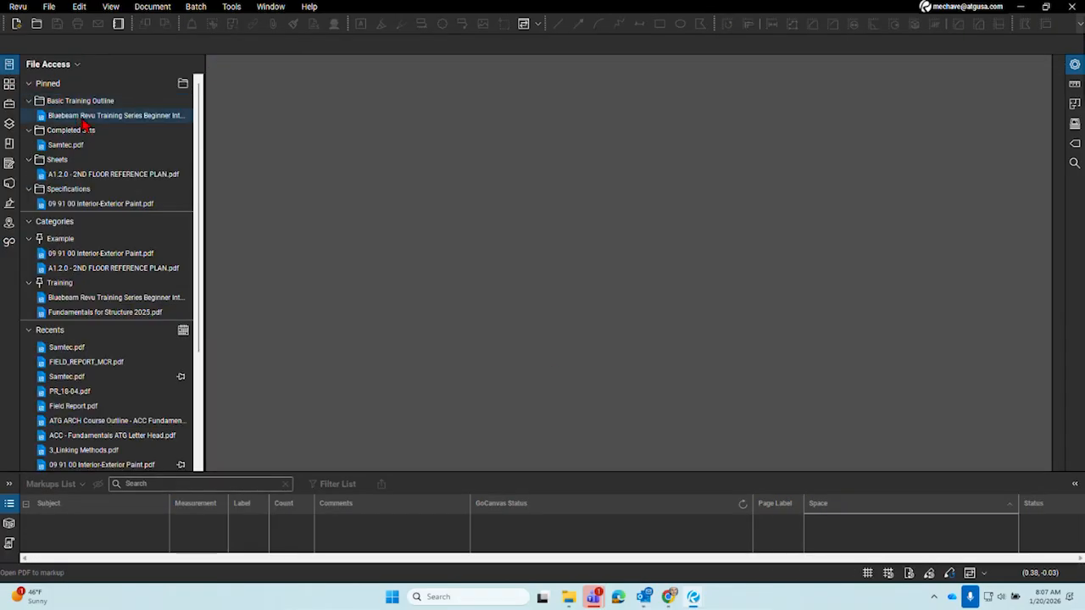
click(76, 145)
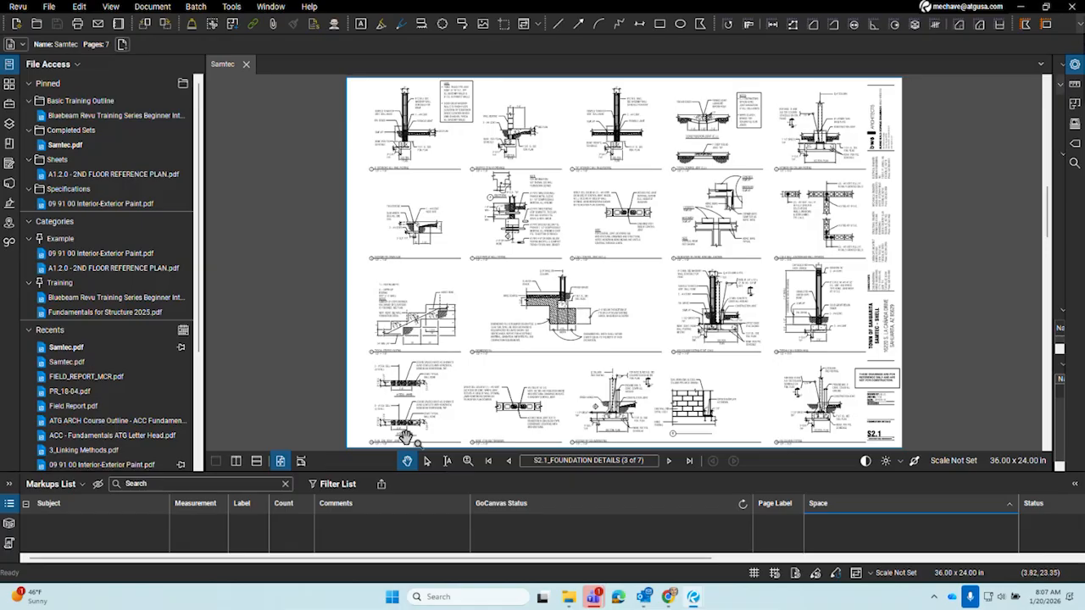
click(245, 64)
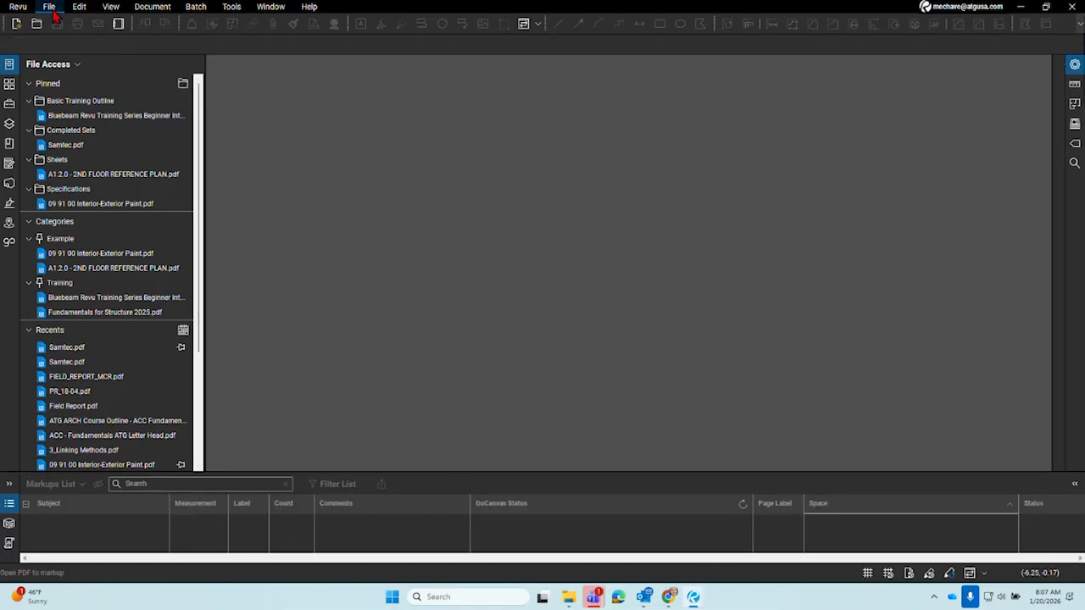
Reopen the saved Samtec copy at the foundation plan and inspect the GoCanvas dispatch marker beside the red cloud
right_click(300, 117)
click(322, 124)
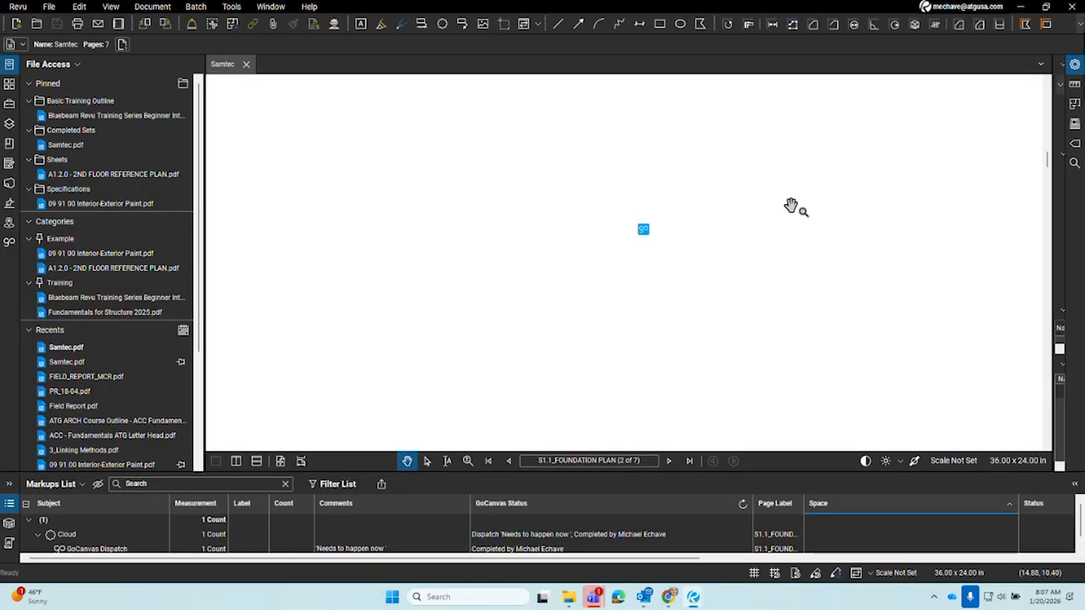
scroll(644, 233, up, 6)
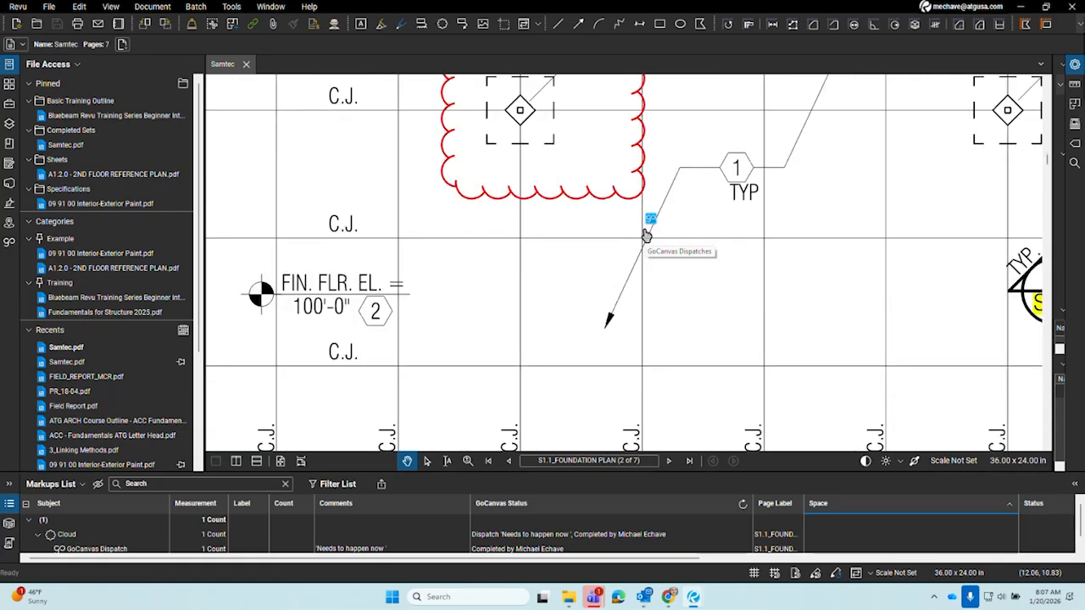
Show the active document's Task Link items and narrow the side panel
click(10, 242)
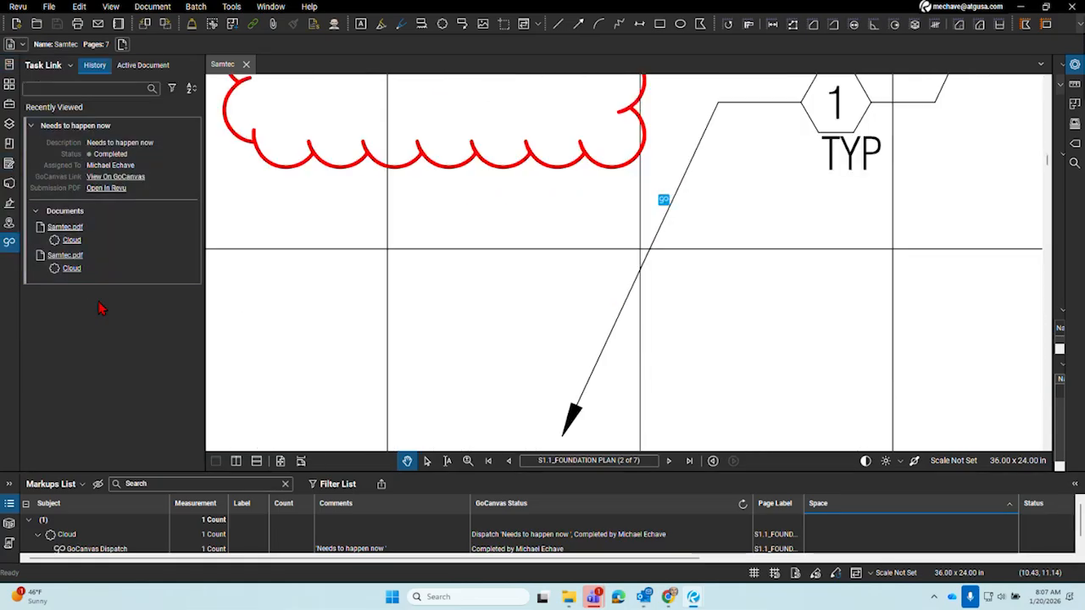
click(137, 70)
click(102, 69)
click(132, 68)
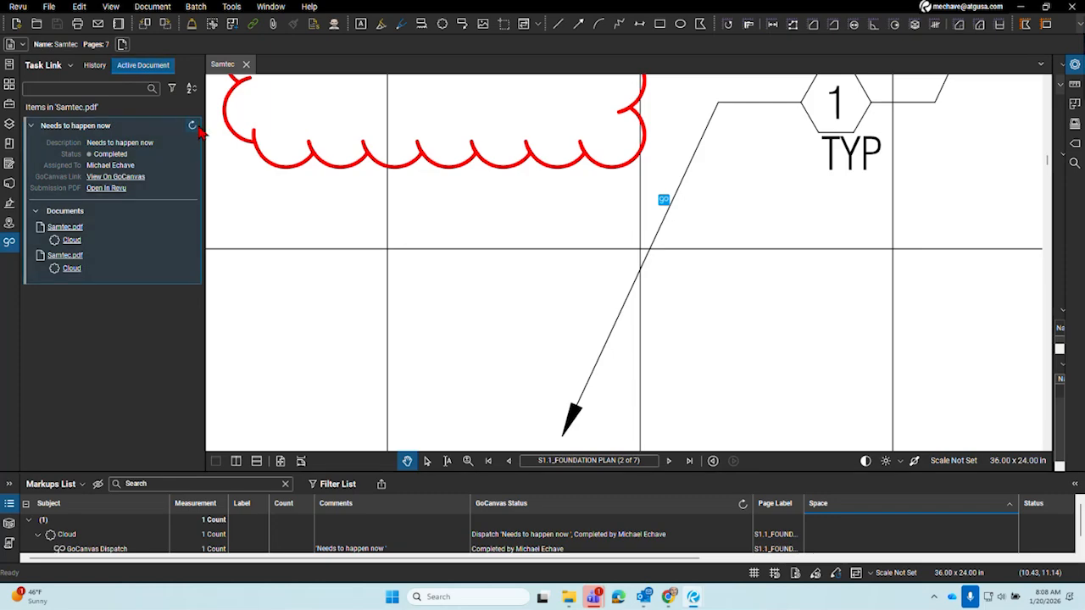
drag(205, 133, 160, 133)
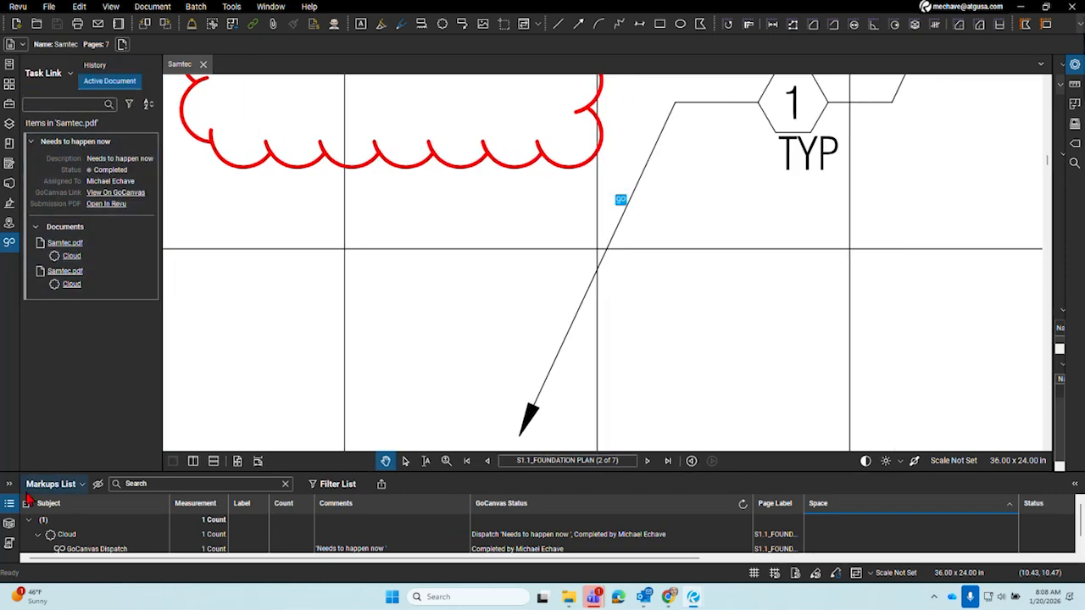
Enter the Studio session DEMO SESSION and dismiss the attendee access settings without changing them
click(9, 183)
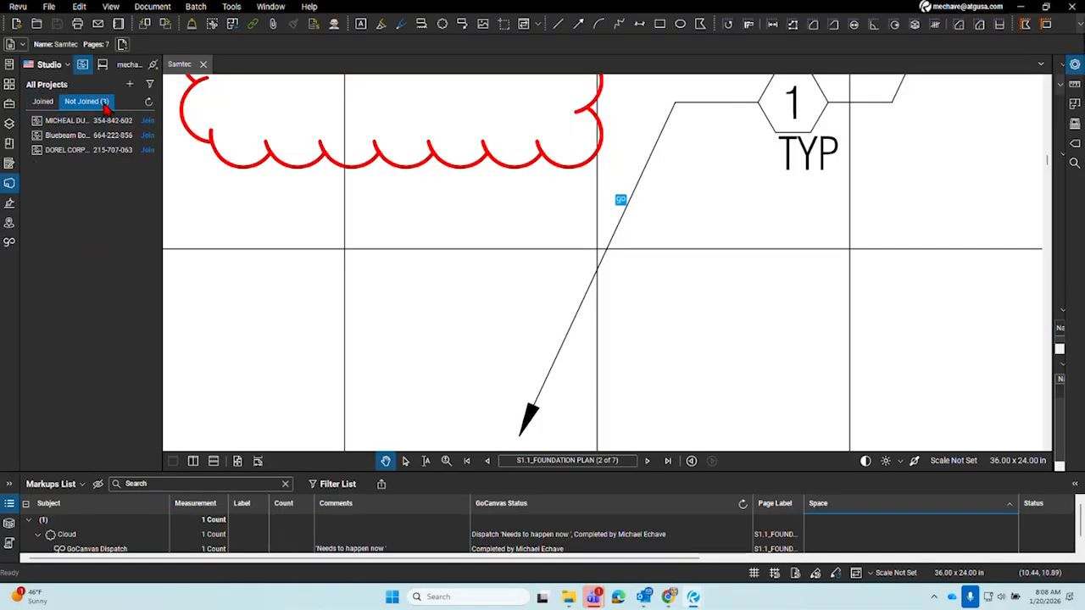
click(103, 64)
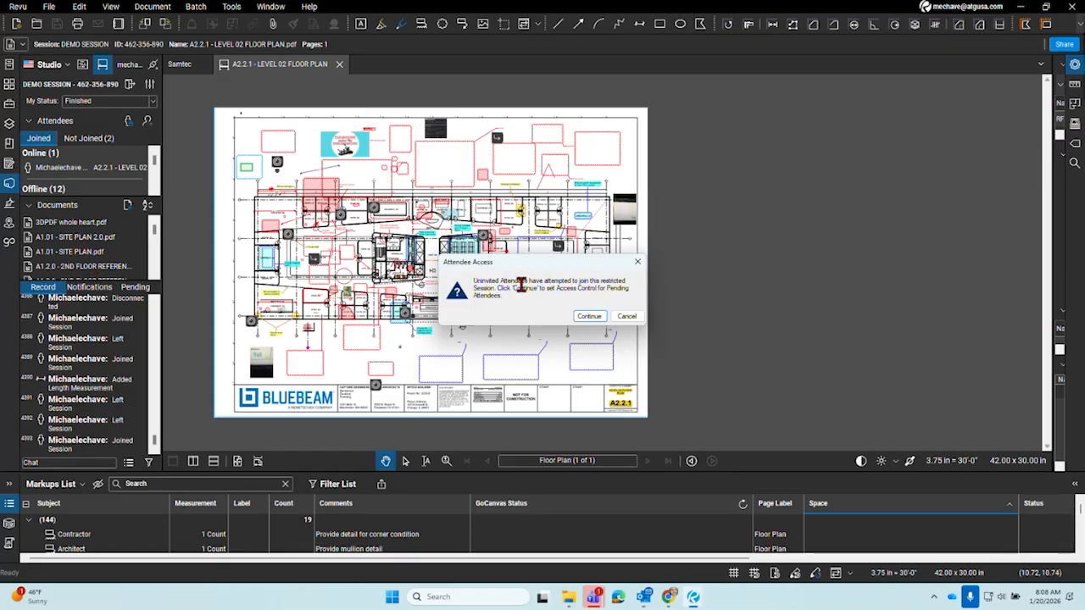
click(588, 315)
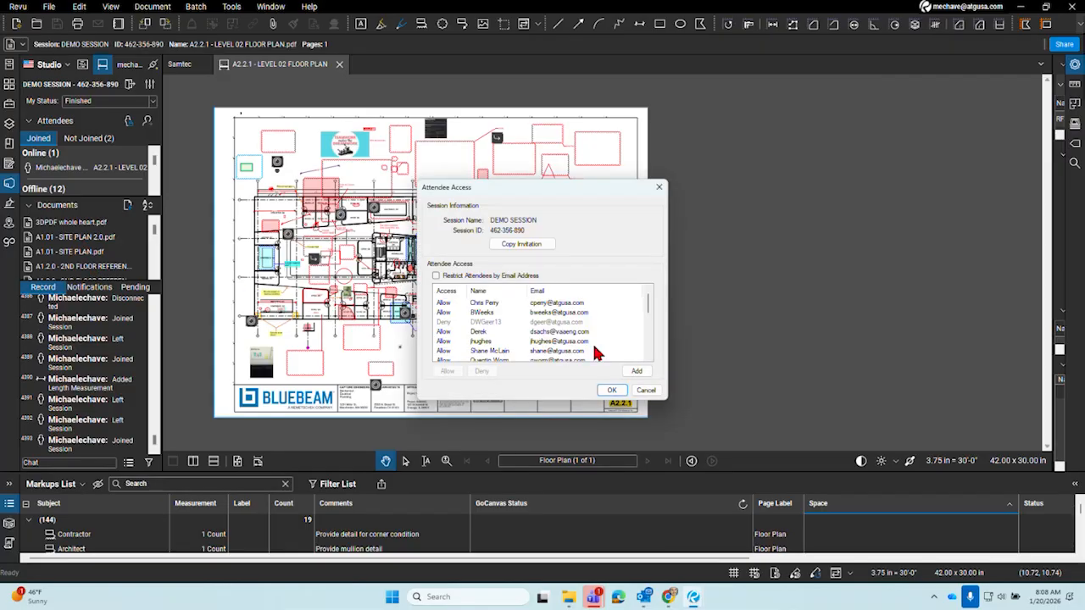
click(645, 390)
Open A1.2.0 - 2ND FLOOR REFERENCE PLAN_Color change.pdf from the session and draw a cloud across gridlines 26 to 28
mouse_move(95, 255)
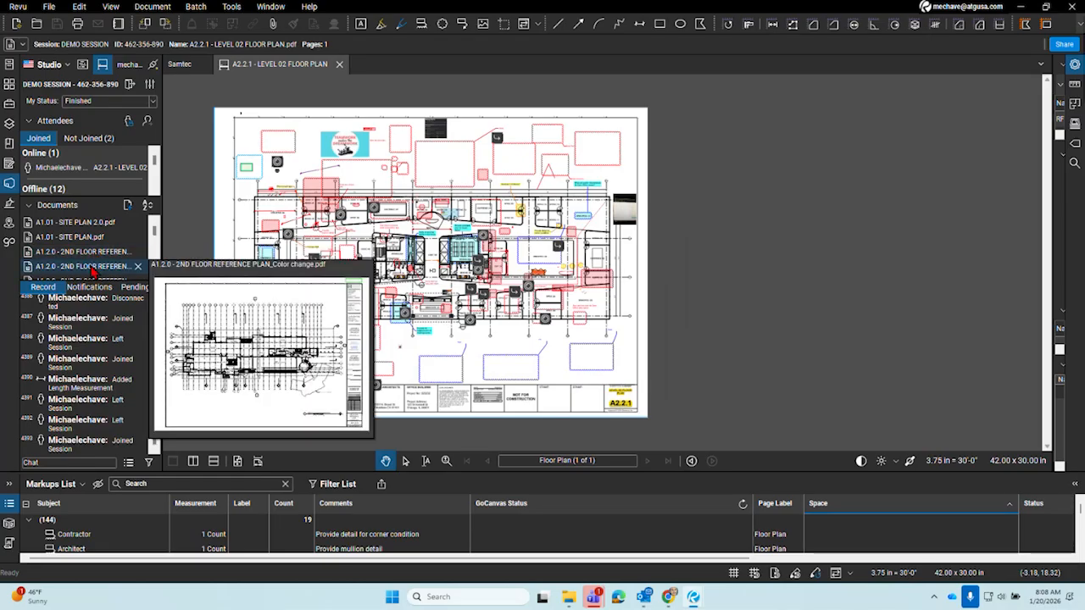
double_click(93, 270)
scroll(741, 180, up, 3)
scroll(742, 179, up, 5)
click(442, 24)
drag(429, 167, 580, 278)
Attach the existing GoCanvas dispatch "Need the Field Report ASAP" to the new cloud
right_click(581, 271)
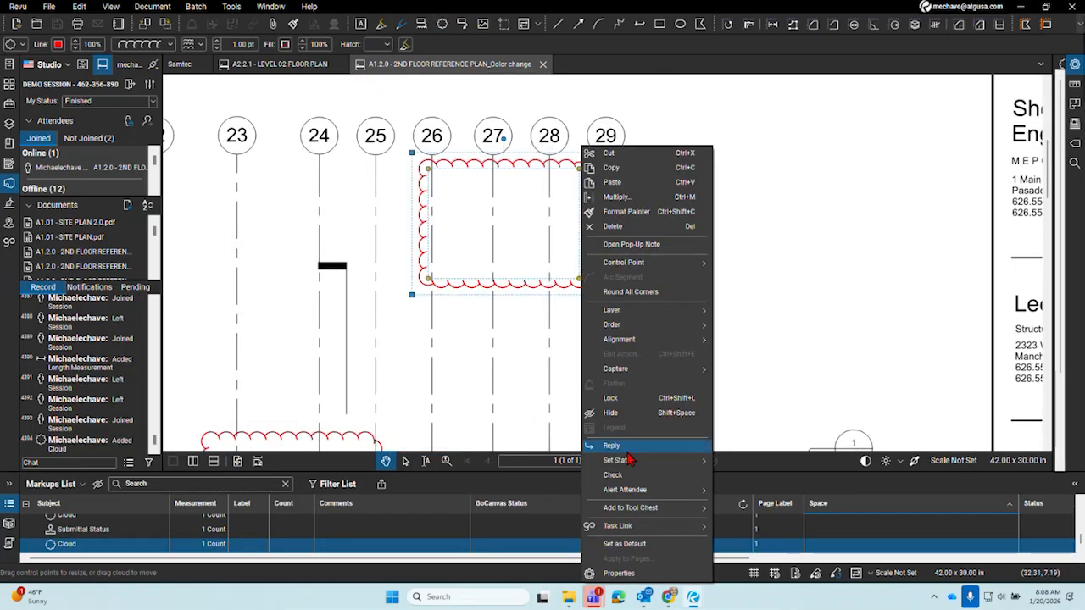
mouse_move(644, 515)
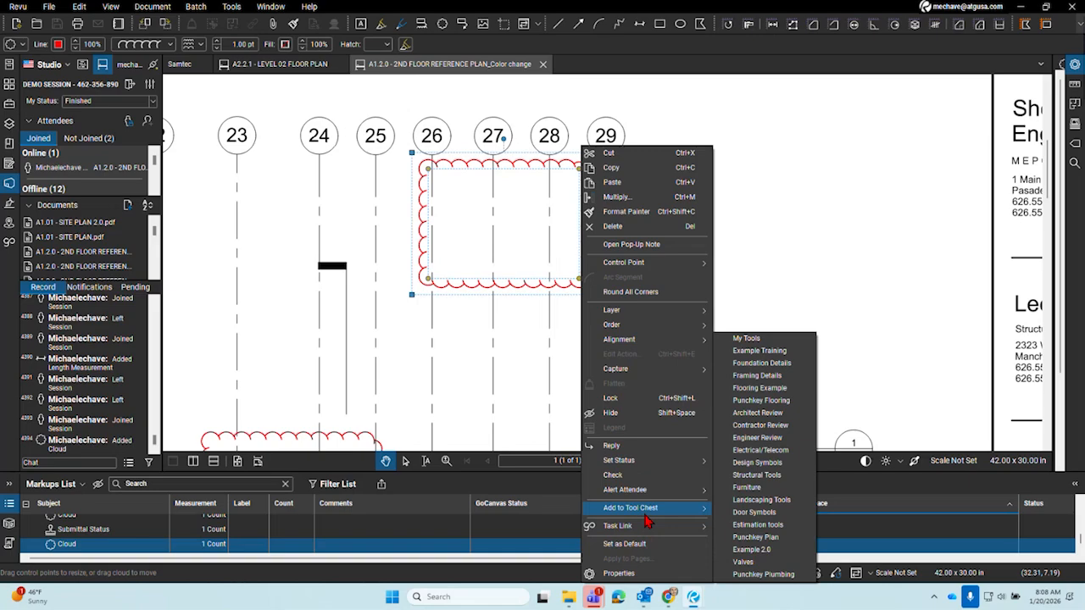
mouse_move(688, 529)
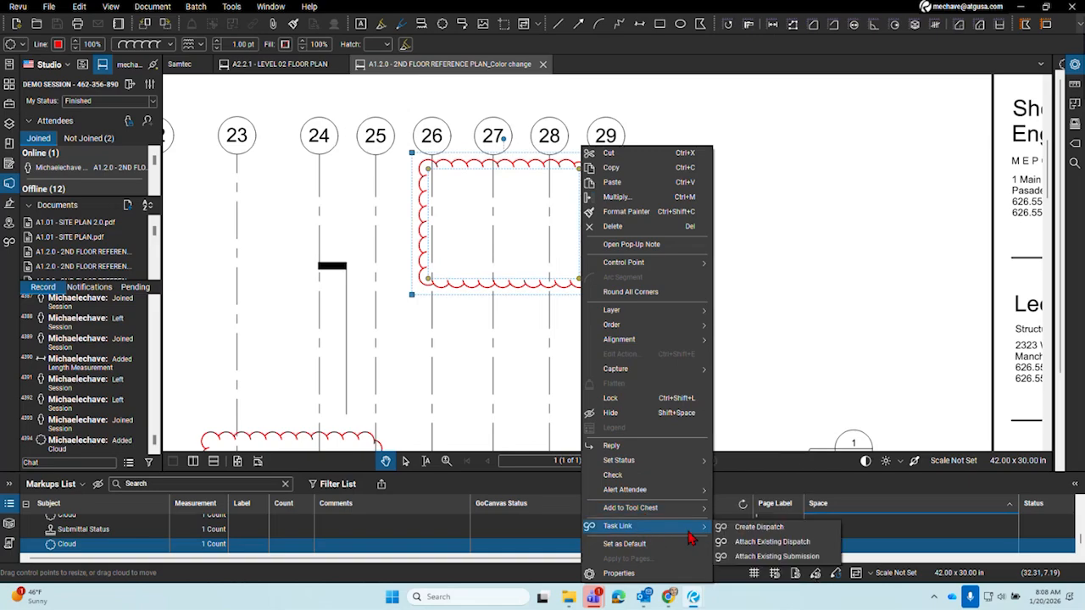
click(756, 545)
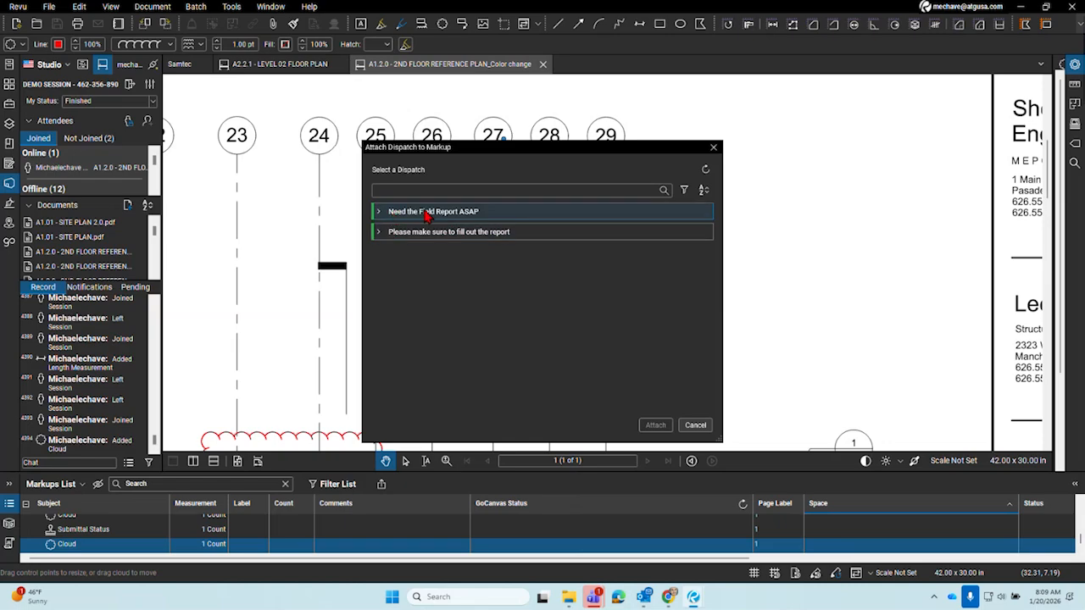
click(430, 218)
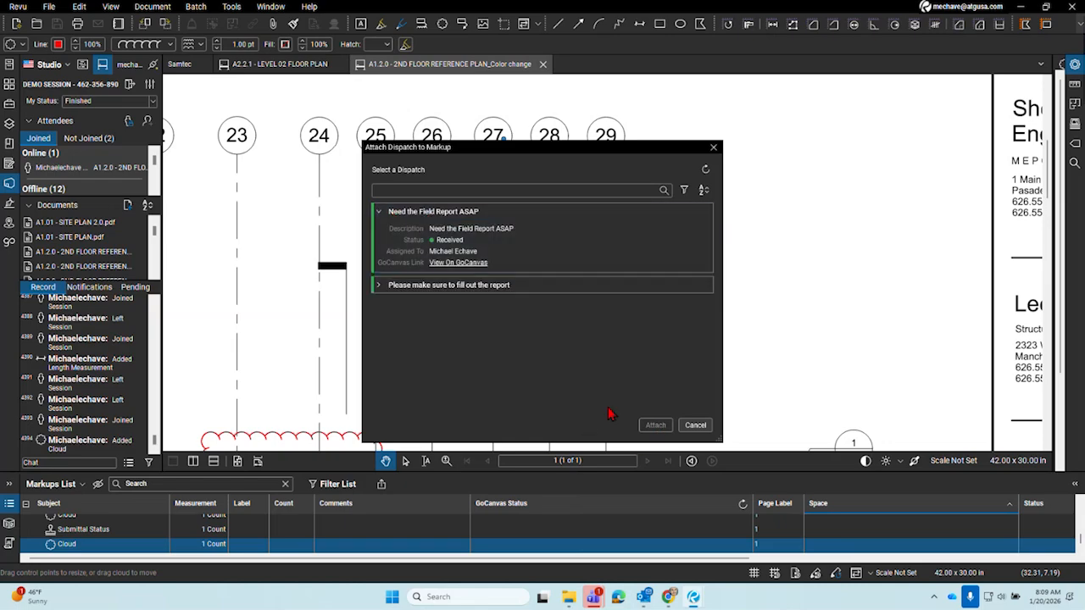
click(452, 293)
click(495, 290)
click(466, 231)
click(542, 288)
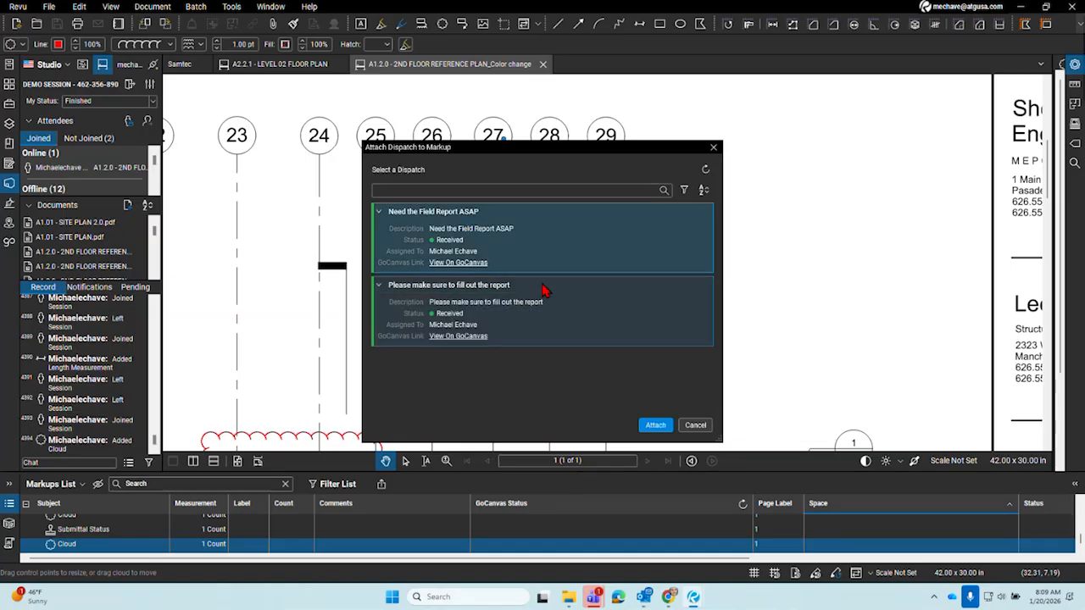
click(655, 425)
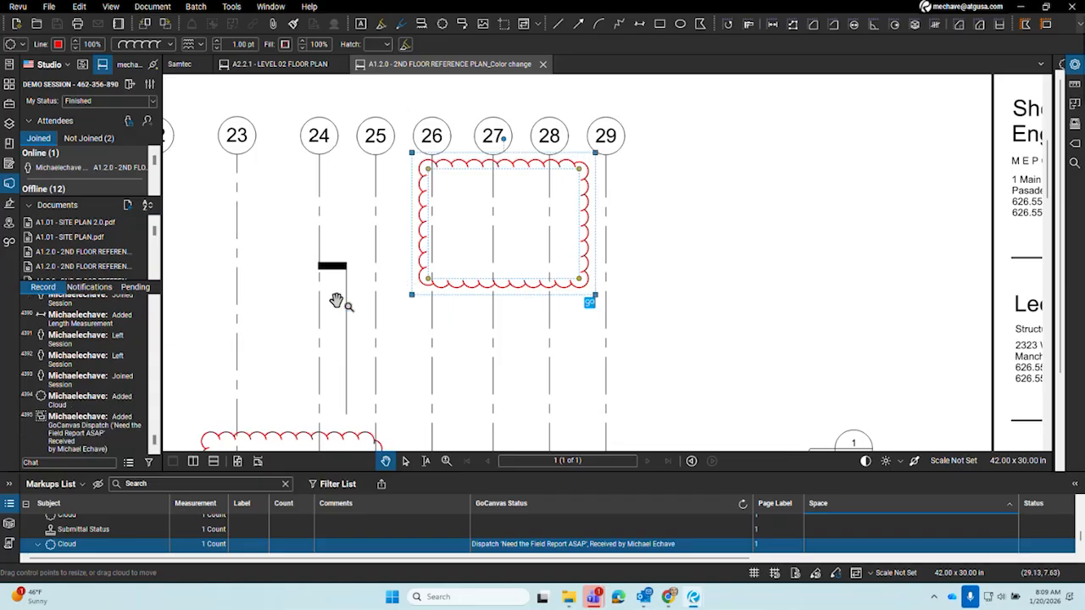
Review the cloud's attached dispatch in the Markups List and in the active document's Task Link items
drag(364, 473, 375, 292)
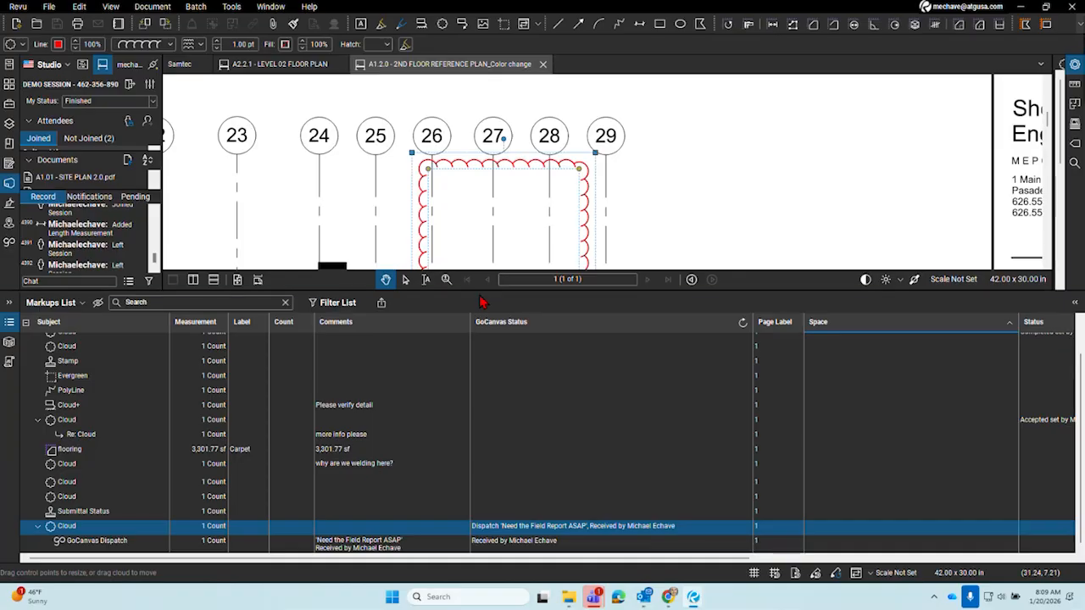
drag(465, 292, 465, 395)
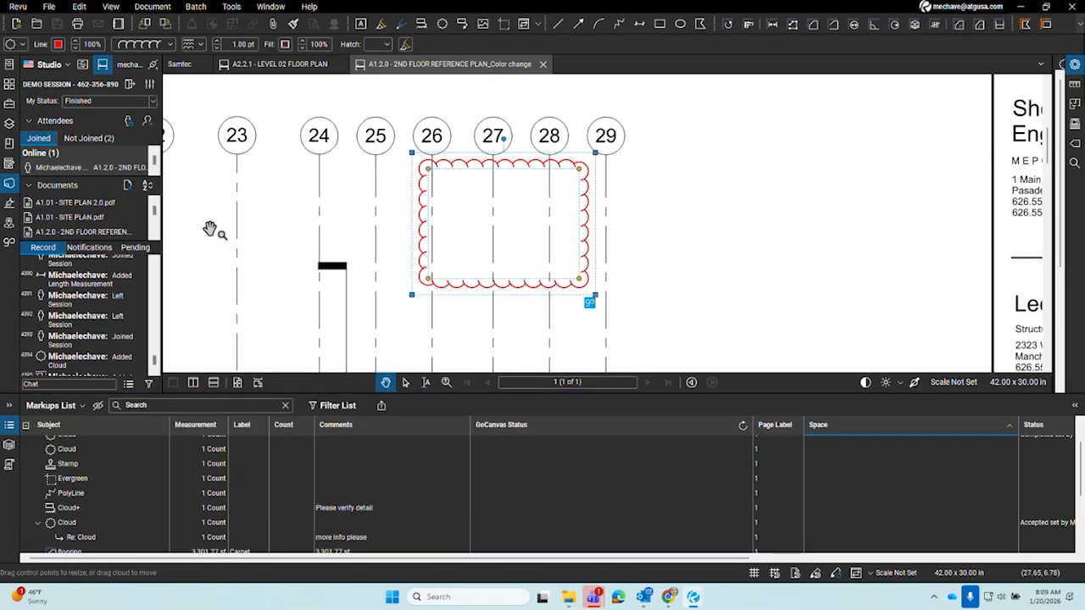
click(9, 241)
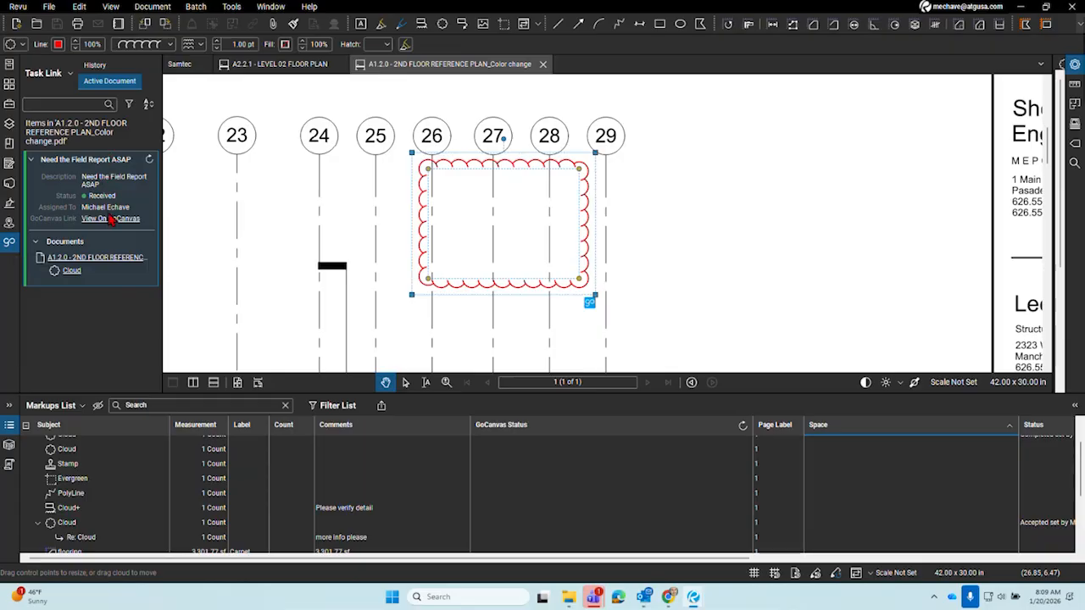
Refresh the status of the "Need the Field Report ASAP" dispatch in the Task Link history
click(94, 65)
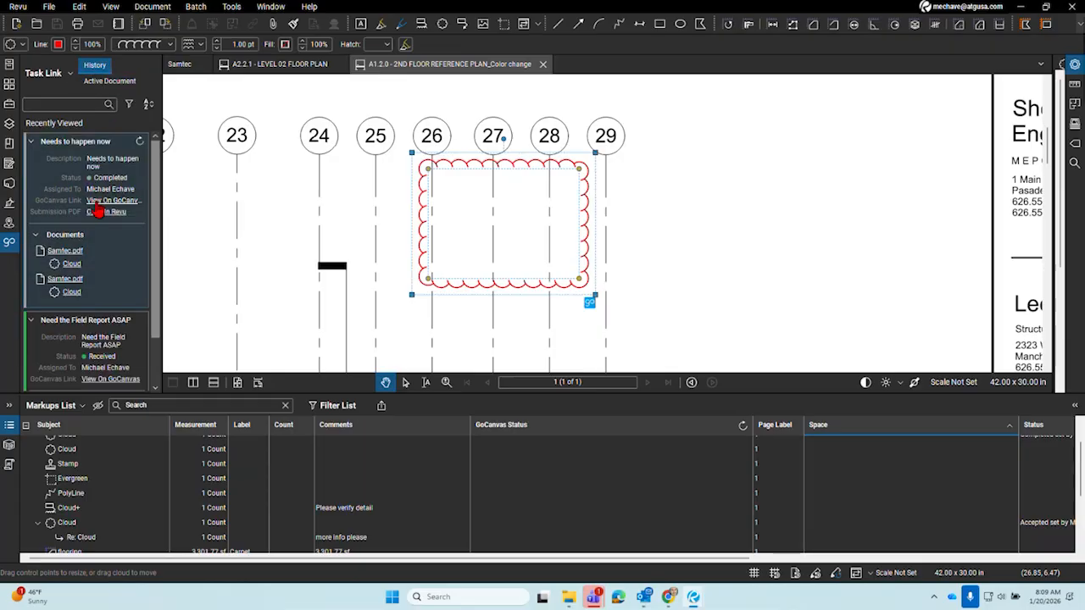
scroll(110, 298, down, 2)
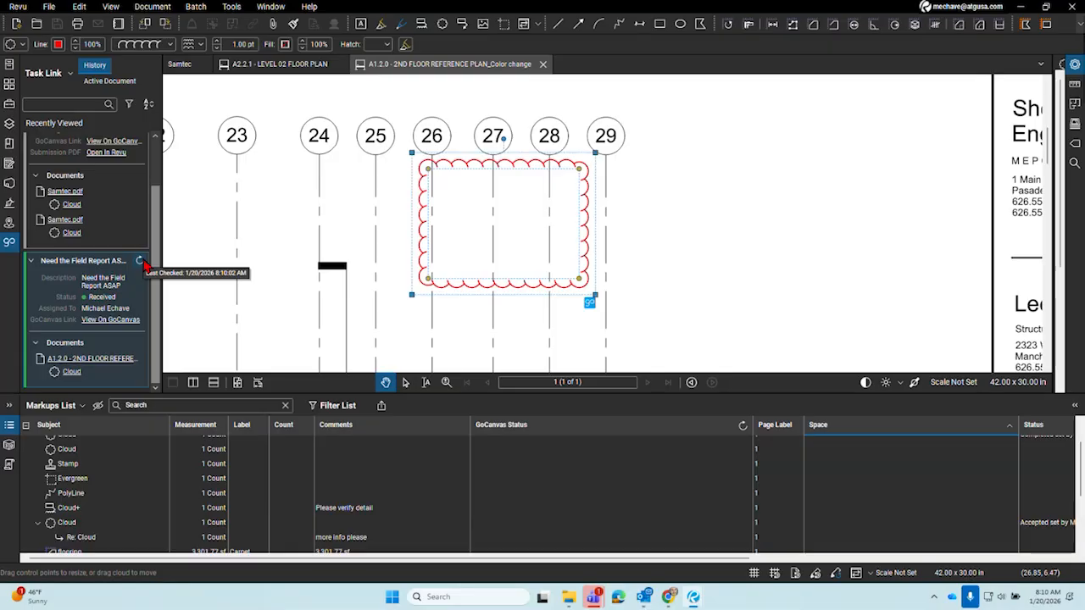
click(141, 261)
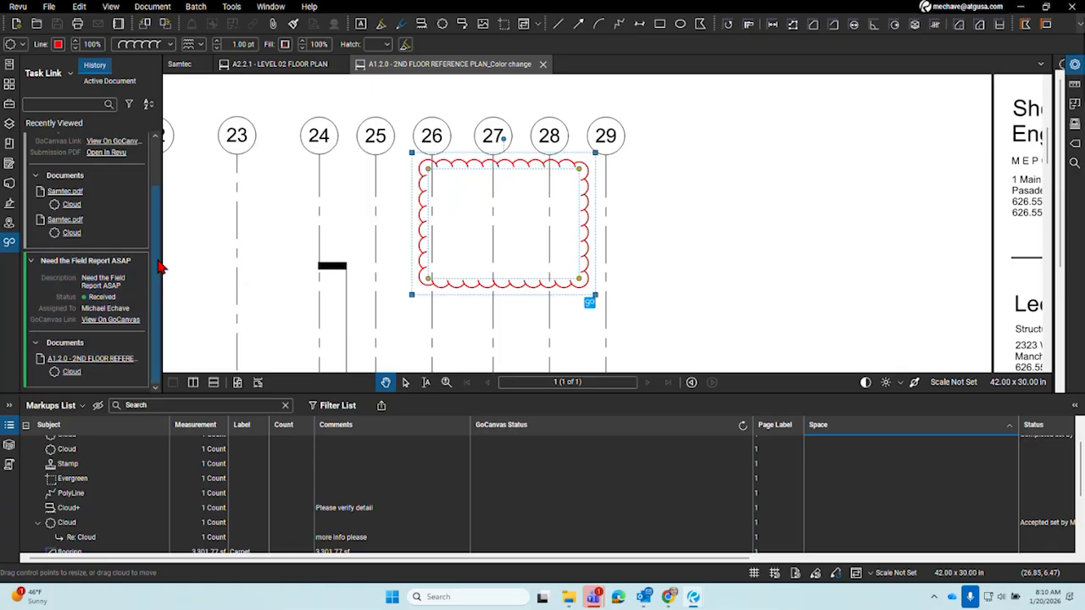
Dismiss the missing-markup prompt, re-expand the "Need the Field Report ASAP" dispatch in the Task Link history and refresh it again
drag(167, 261, 209, 267)
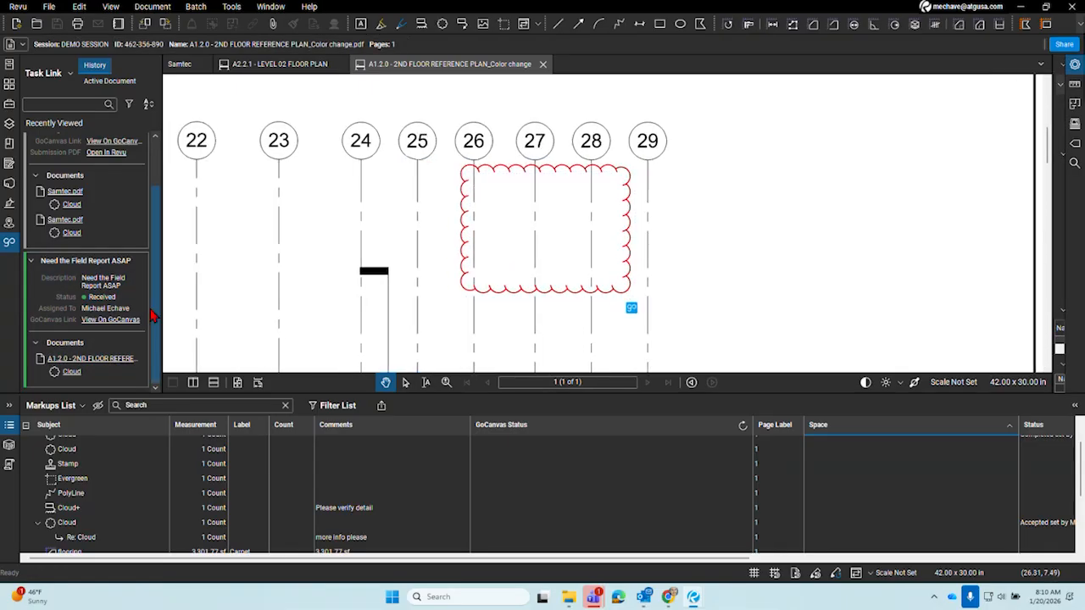
scroll(124, 339, up, 1)
scroll(124, 344, down, 1)
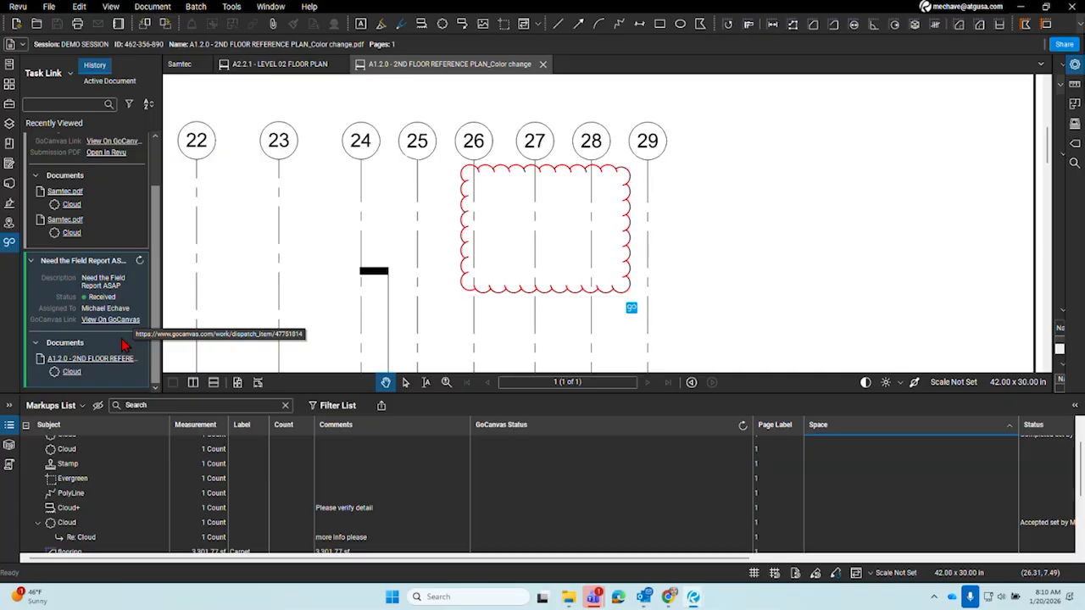
click(140, 262)
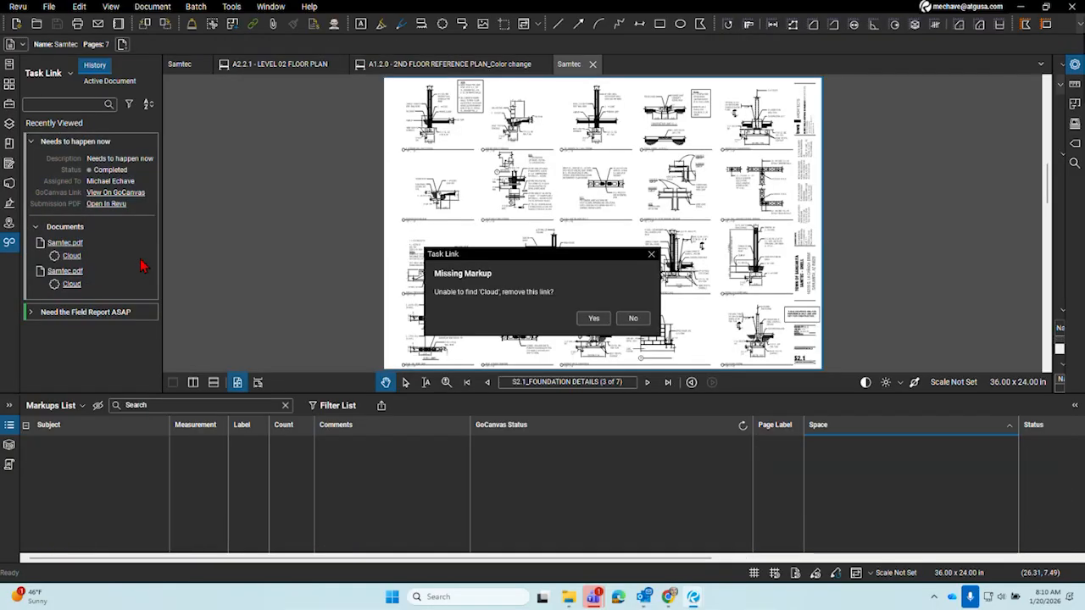
click(651, 255)
click(89, 312)
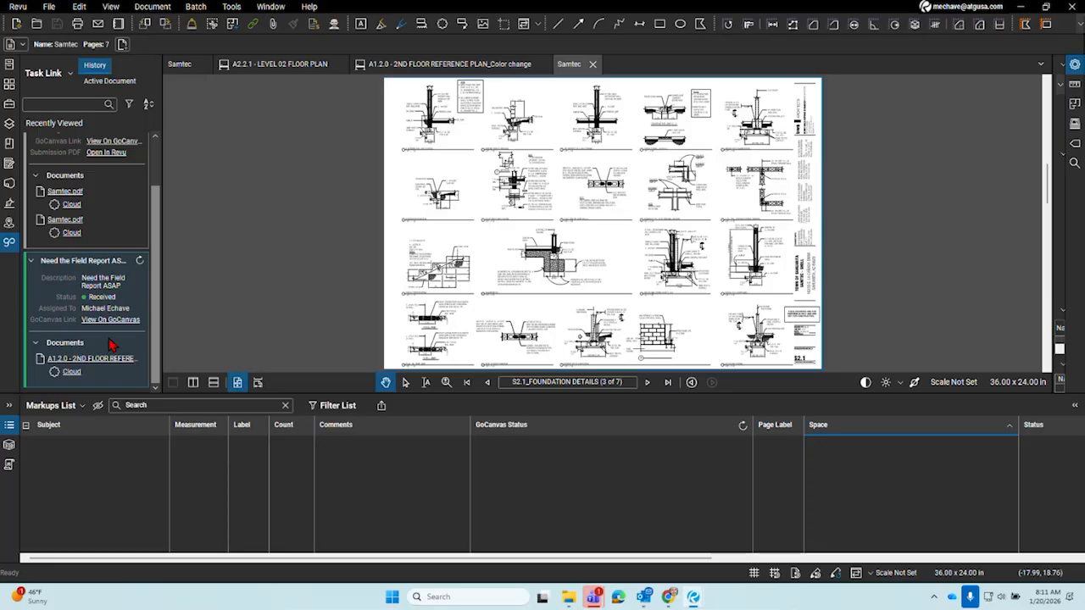
click(140, 261)
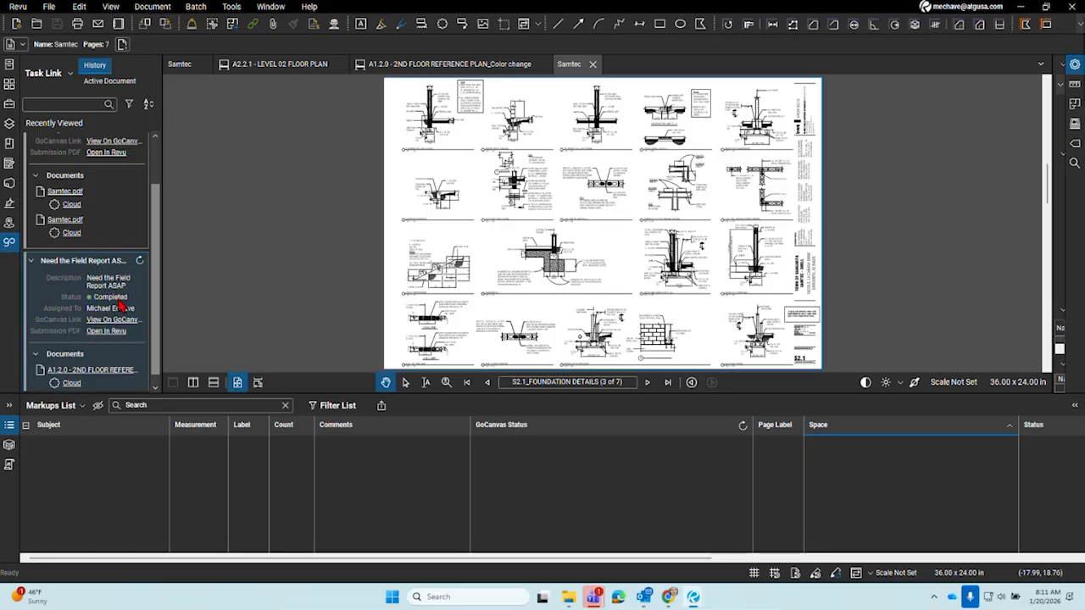
In the A1.2.0 plan's Markups List, select the GoCanvas dispatch under the cloud and refresh the GoCanvas Status column
click(464, 66)
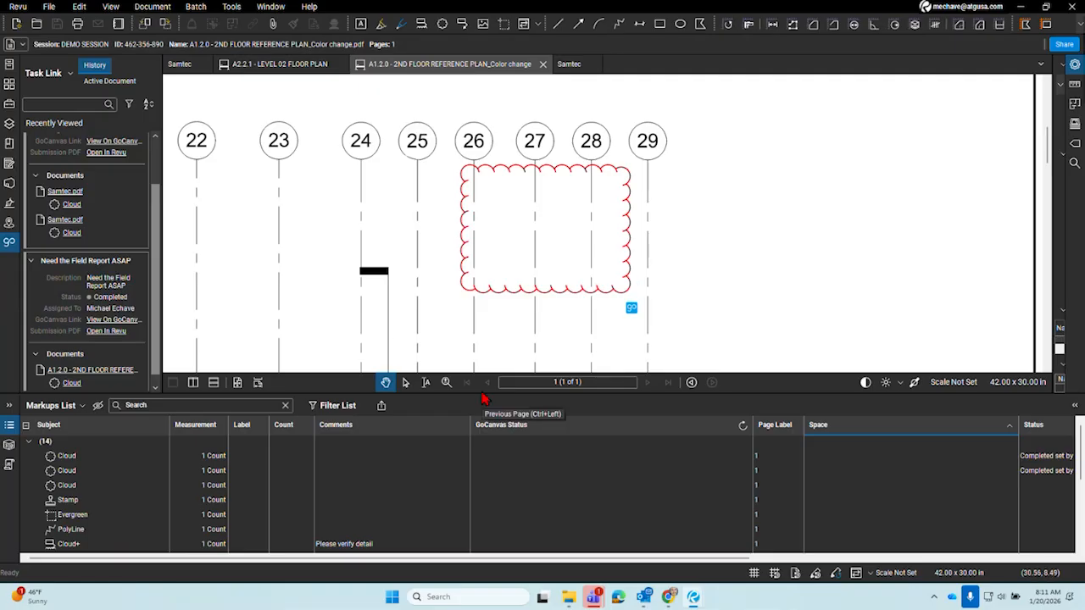
drag(479, 394, 506, 229)
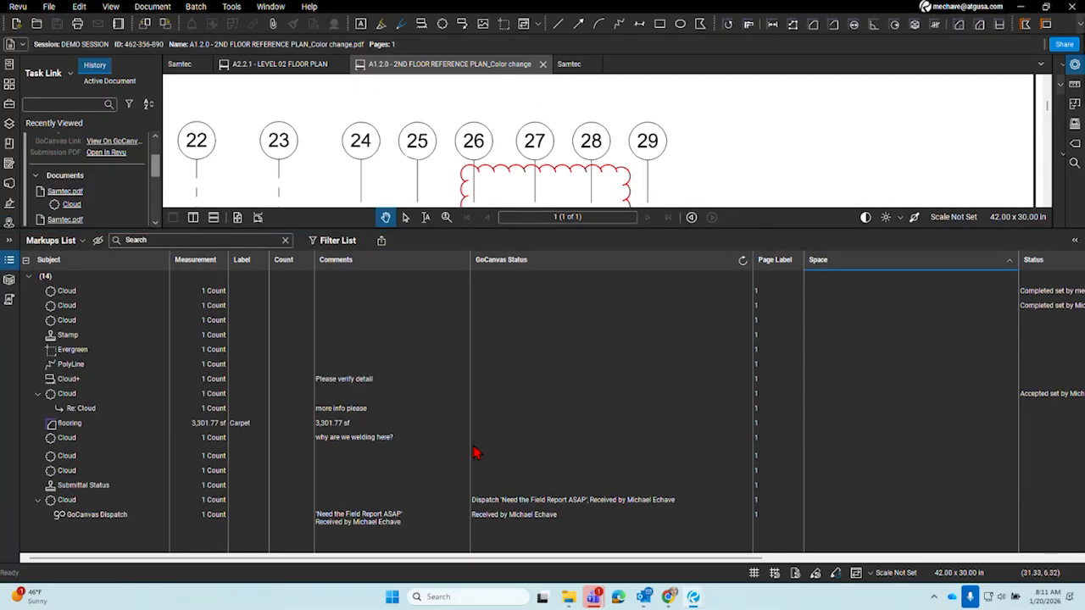
click(373, 517)
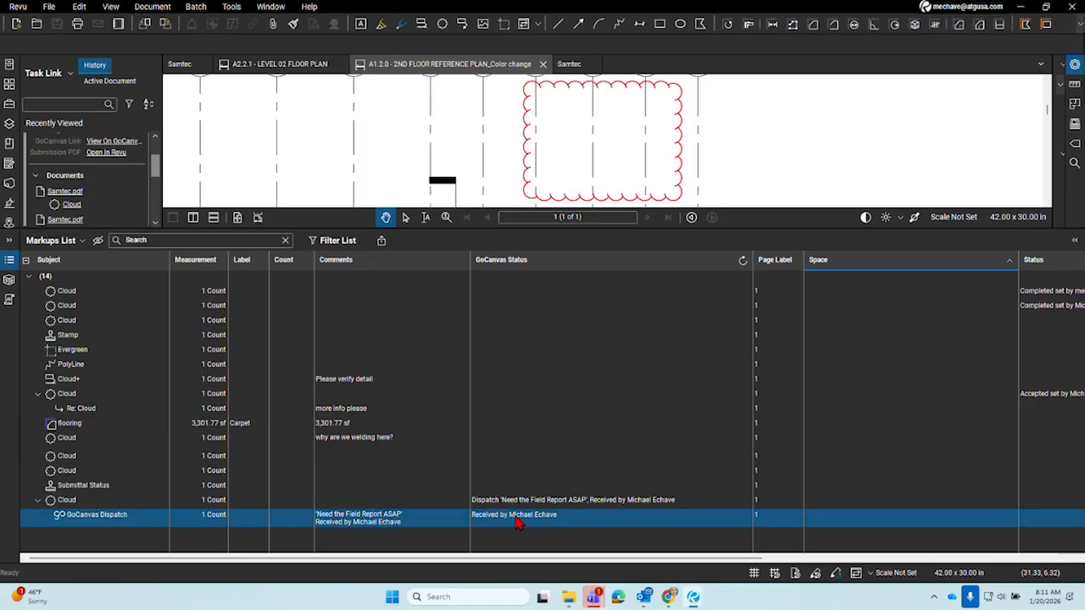
click(743, 261)
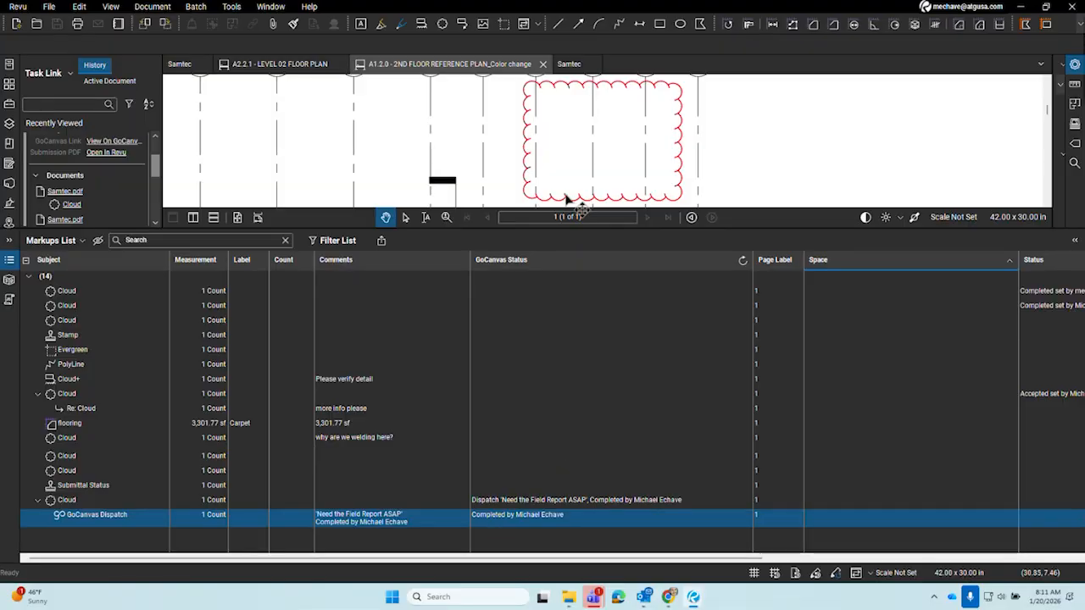
Collapse the Markups List so the A1.2.0 plan fills the workspace height
drag(513, 232, 512, 547)
mouse_move(495, 452)
mouse_down()
mouse_move(512, 415)
mouse_move(472, 510)
mouse_up()
drag(551, 355, 451, 466)
scroll(451, 466, up, 1)
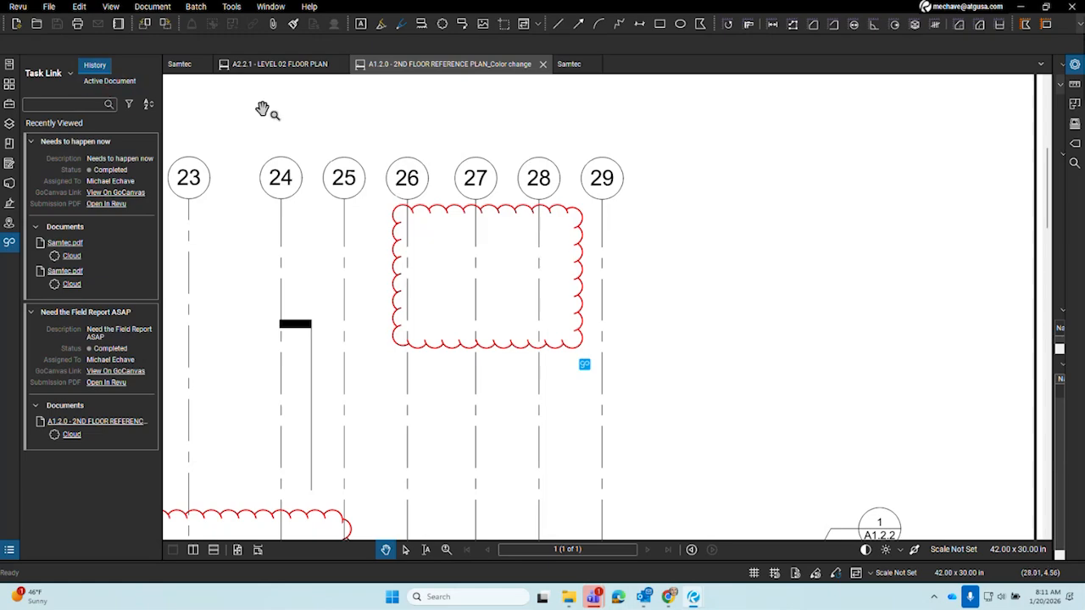
Browse the existing GoCanvas submissions that Task Link offers for the cloud across gridlines 26 to 28, and close the list
right_click(582, 247)
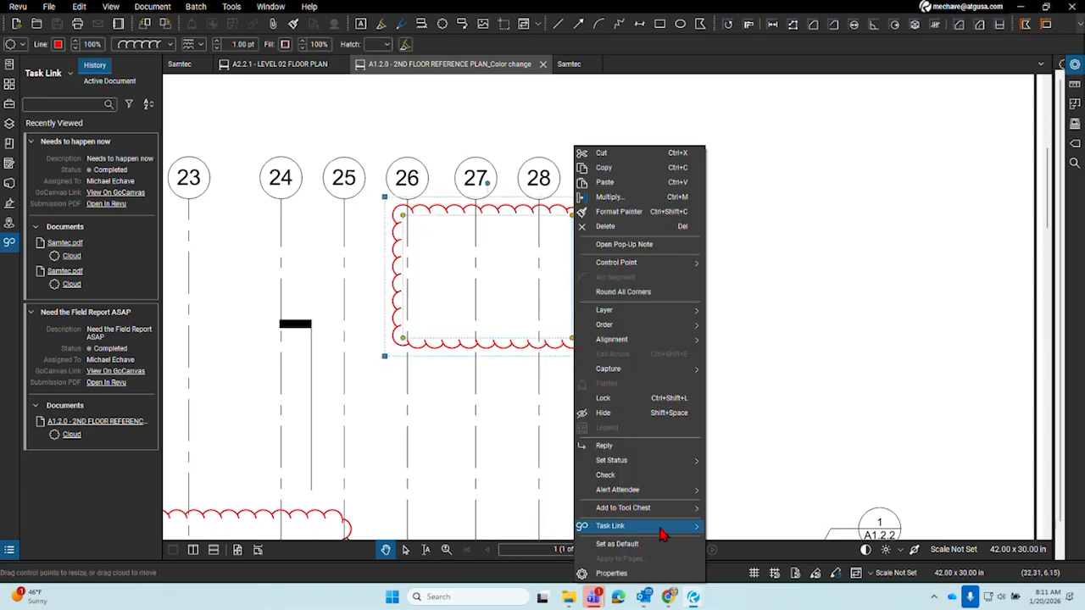
mouse_move(665, 529)
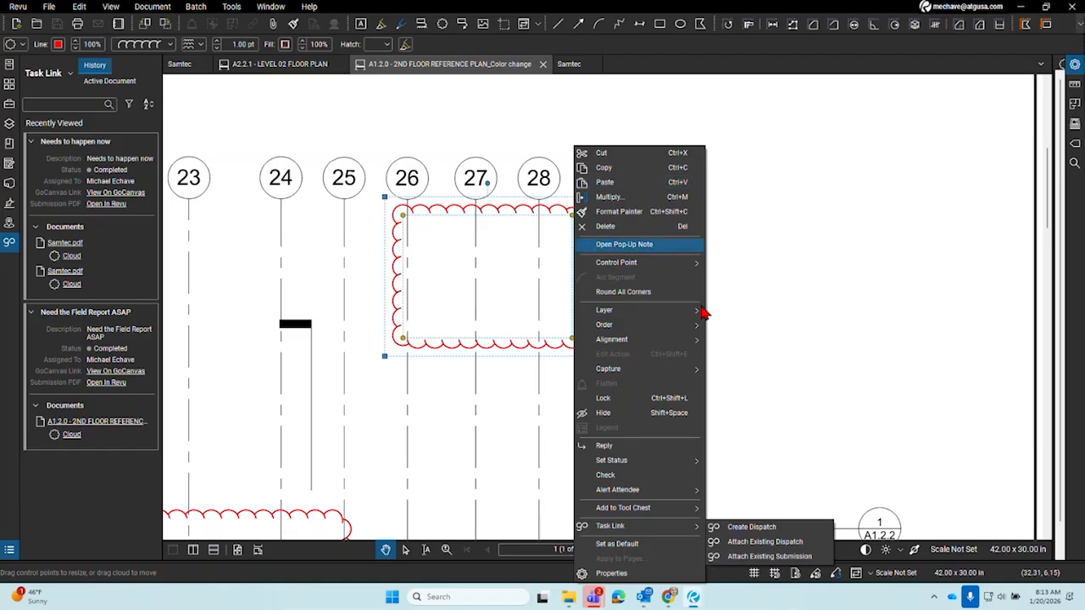
mouse_move(697, 310)
mouse_move(652, 528)
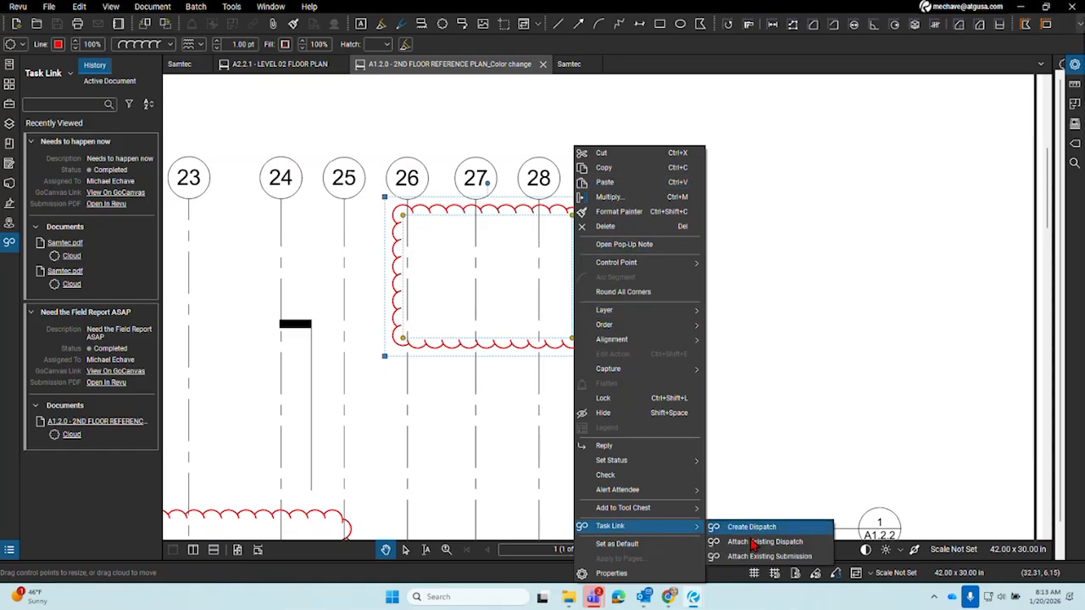
click(757, 555)
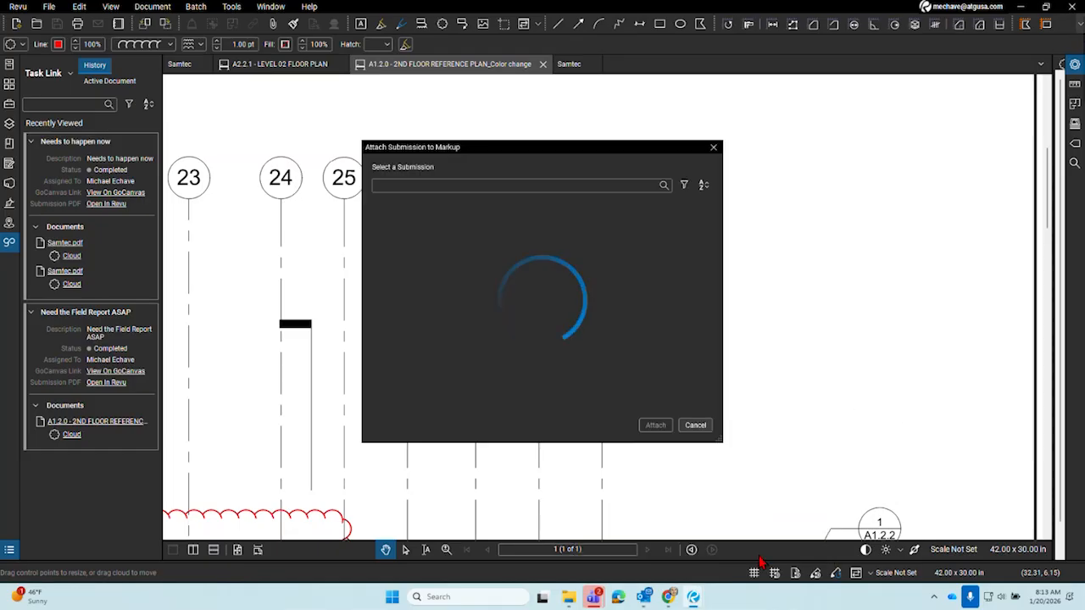
scroll(529, 299, down, 8)
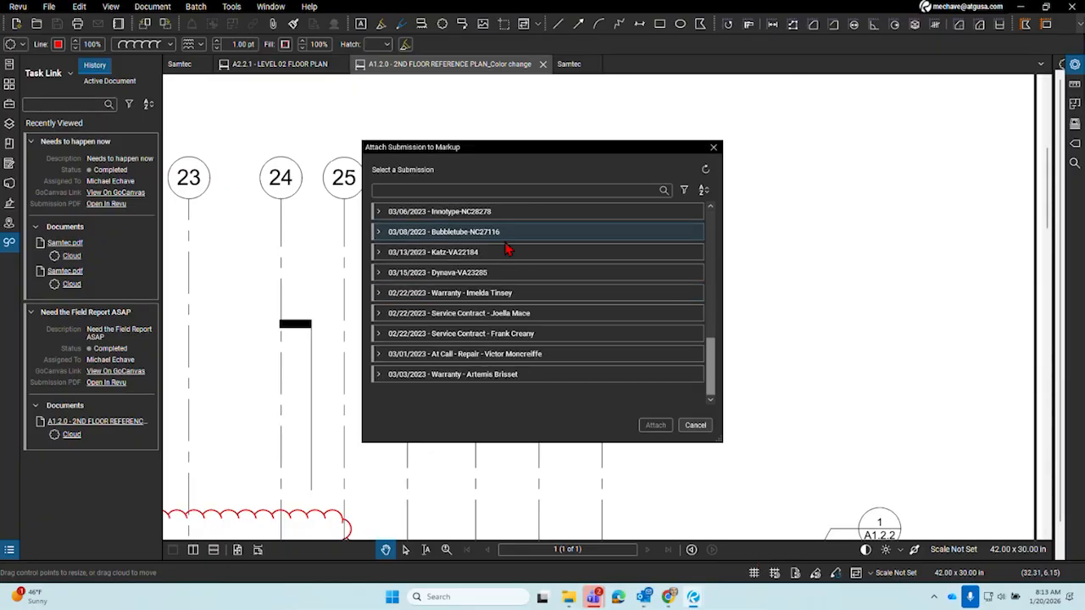
scroll(565, 308, up, 10)
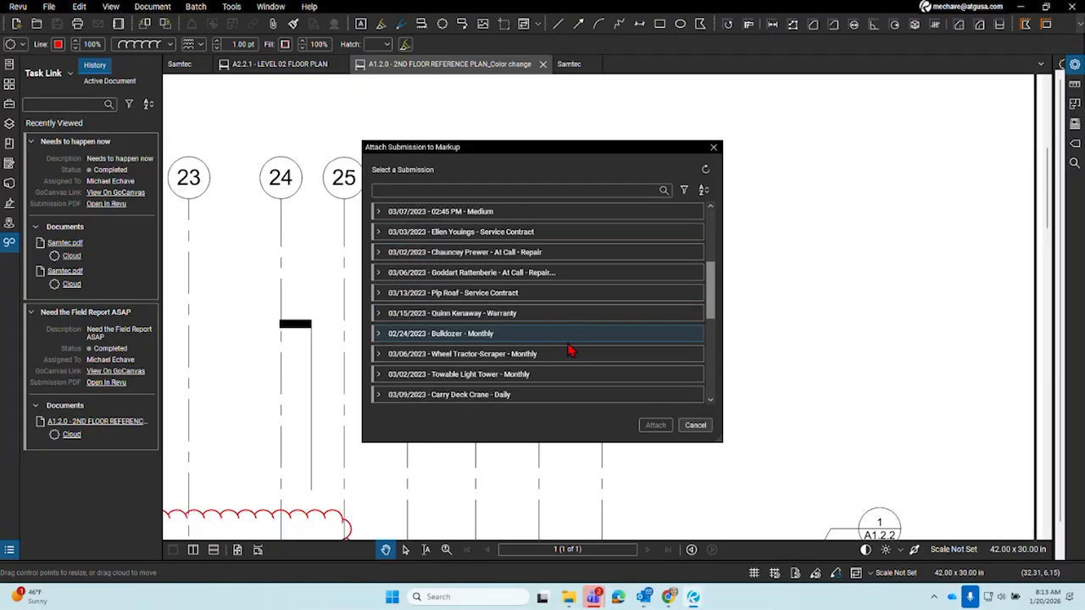
scroll(570, 349, down, 8)
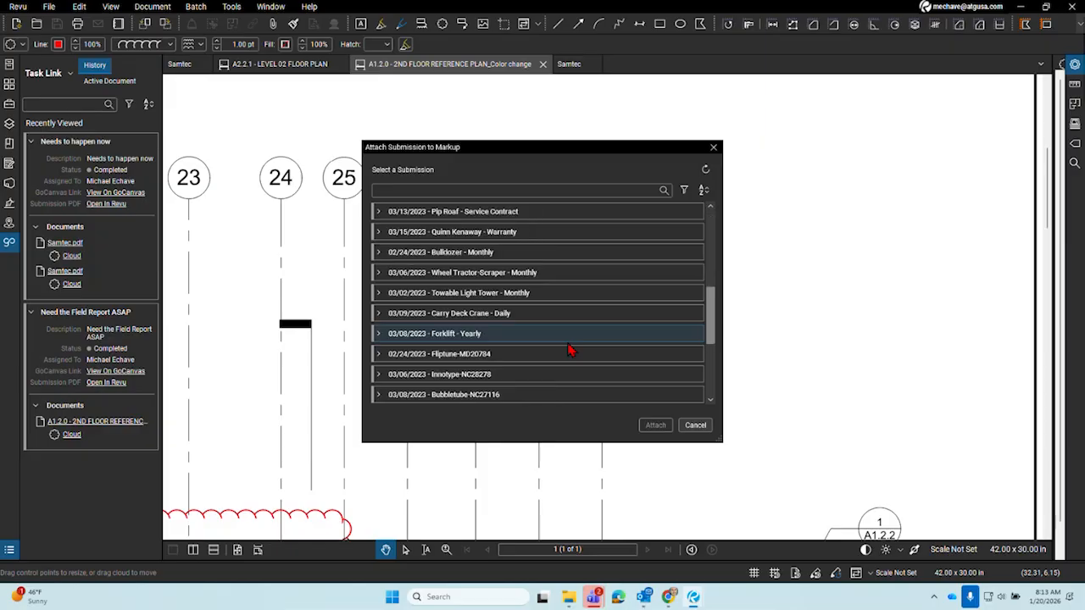
scroll(570, 349, up, 10)
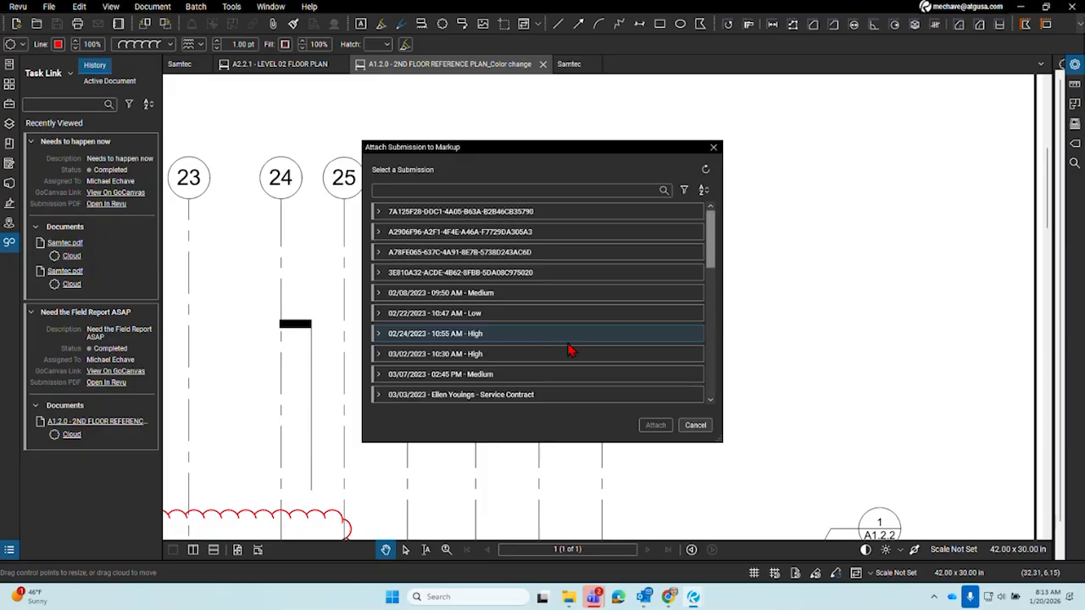
scroll(569, 349, down, 10)
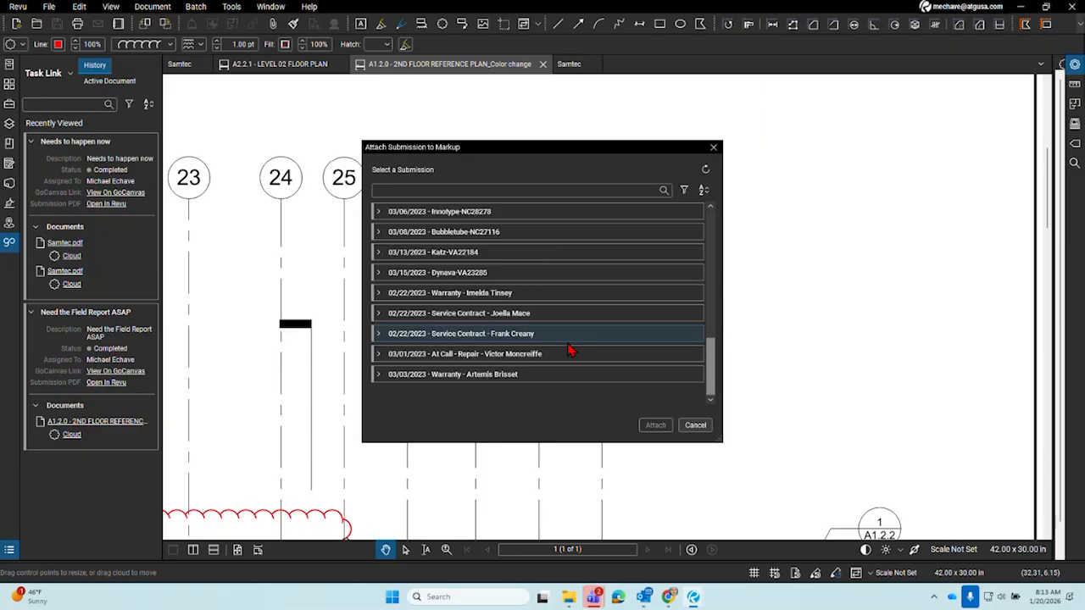
scroll(569, 349, up, 10)
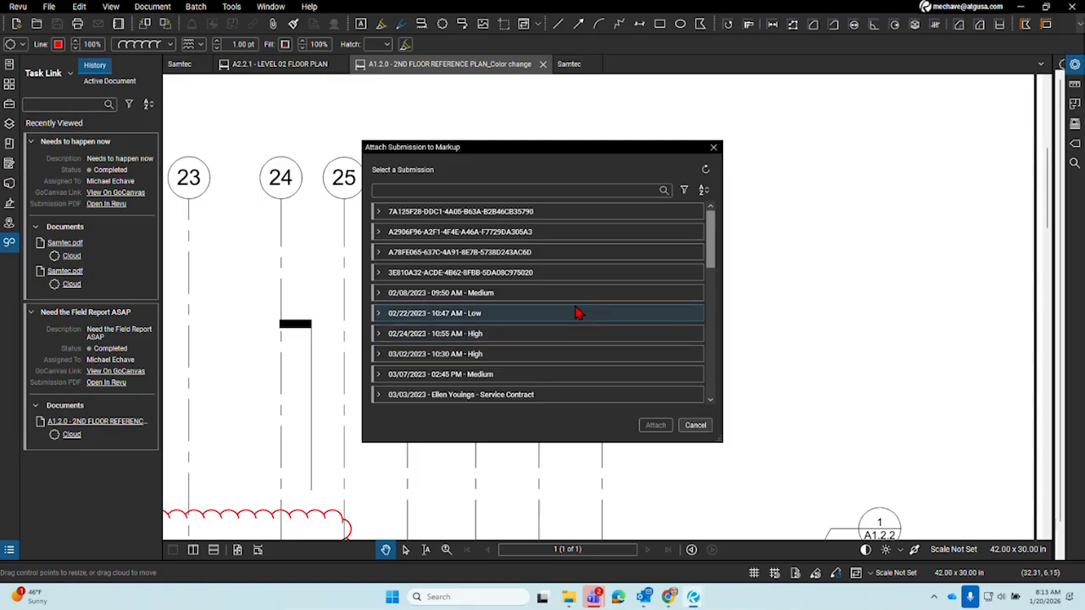
scroll(596, 361, down, 6)
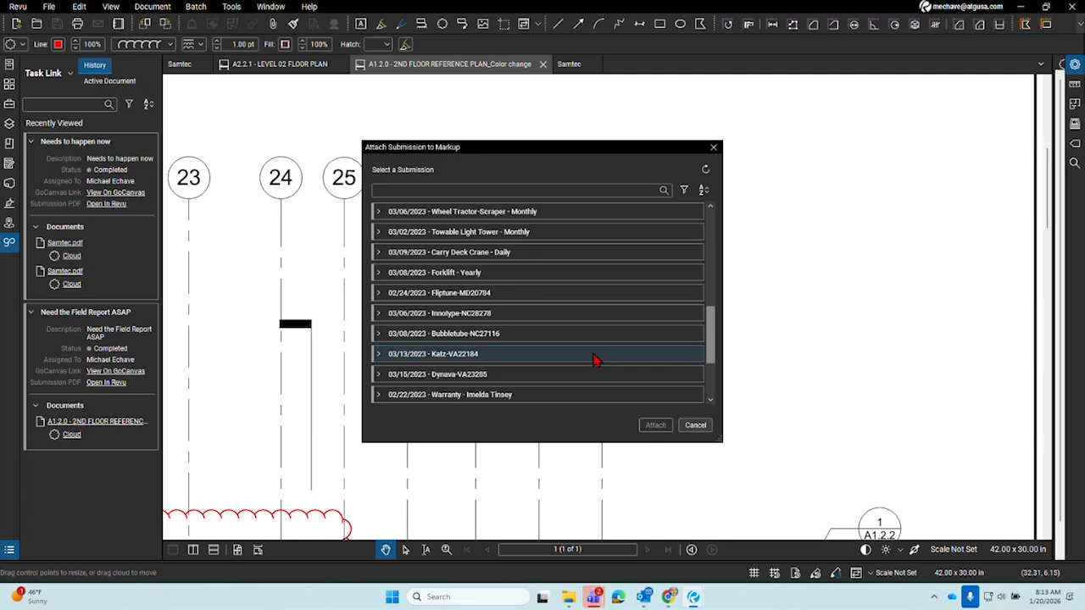
scroll(595, 361, up, 6)
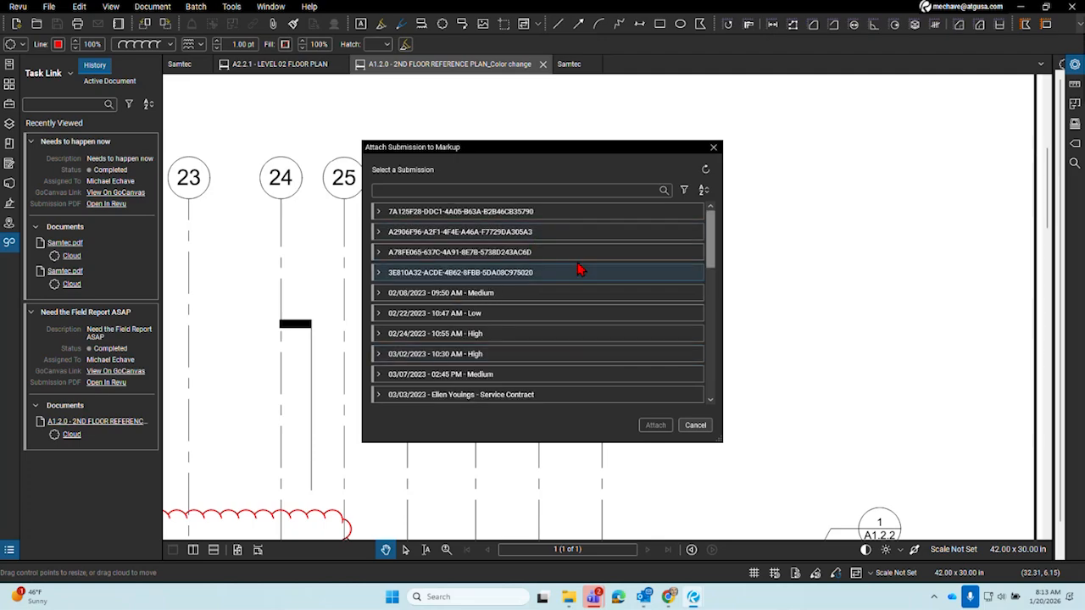
click(714, 148)
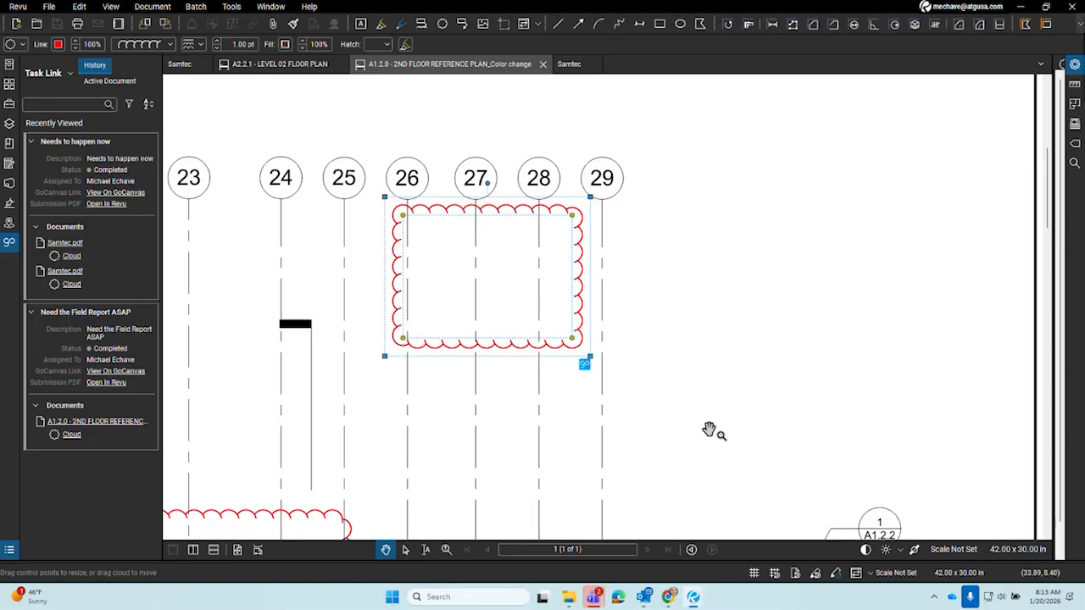
click(735, 250)
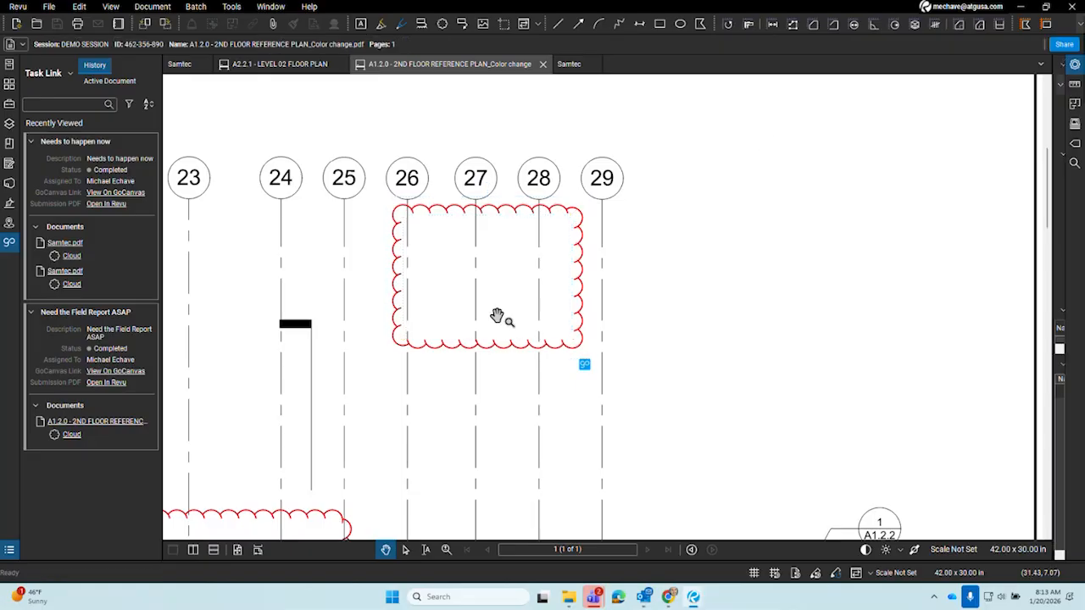
Check the list of attachable existing submissions for the same cloud once more and dismiss it
drag(373, 315, 397, 313)
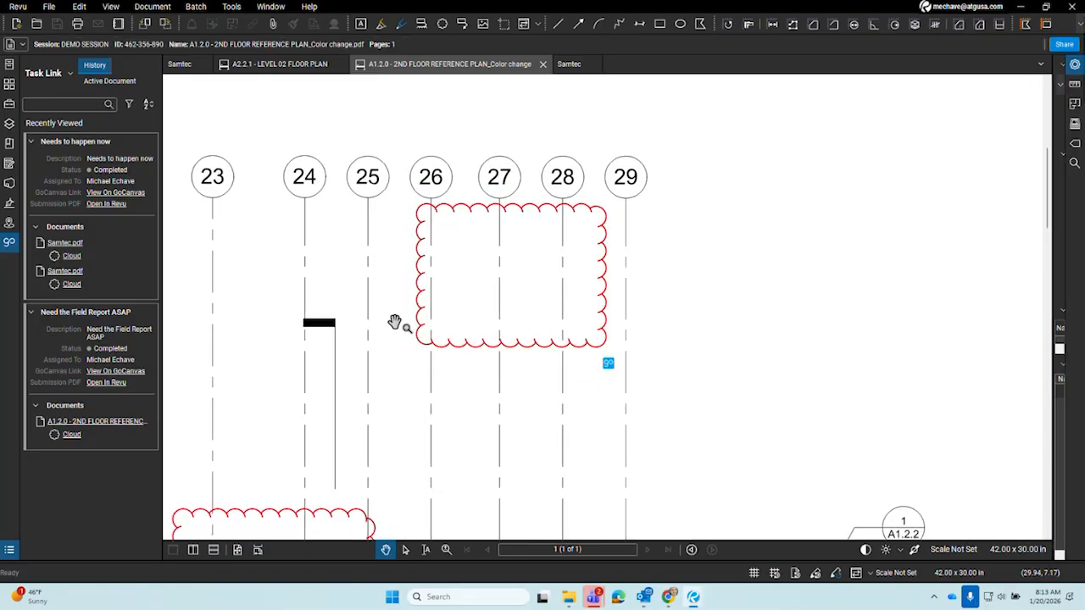
click(516, 346)
right_click(520, 347)
click(528, 343)
right_click(529, 346)
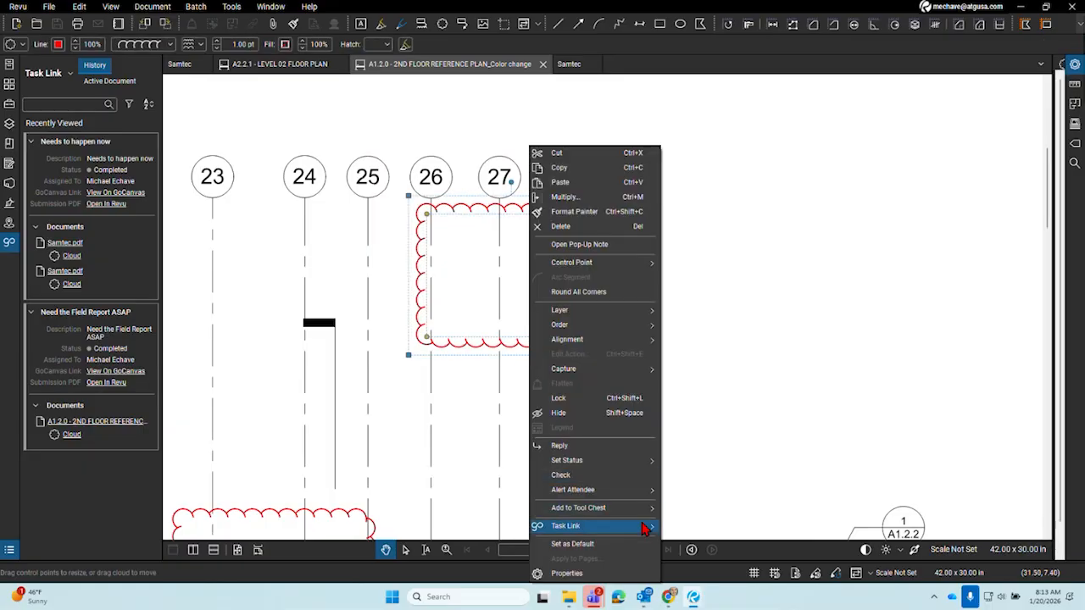
mouse_move(644, 527)
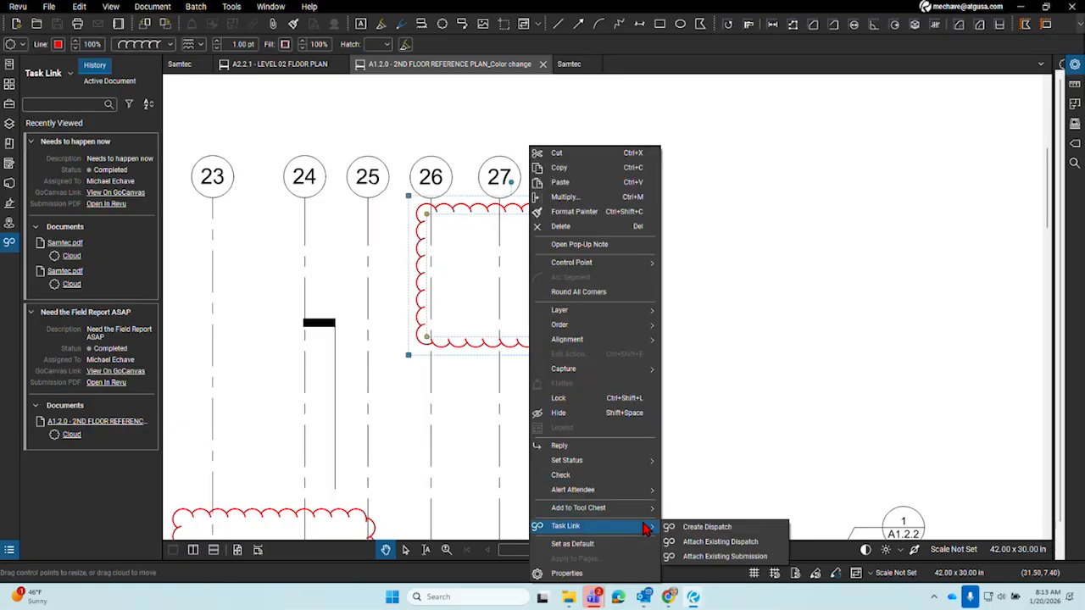
click(727, 556)
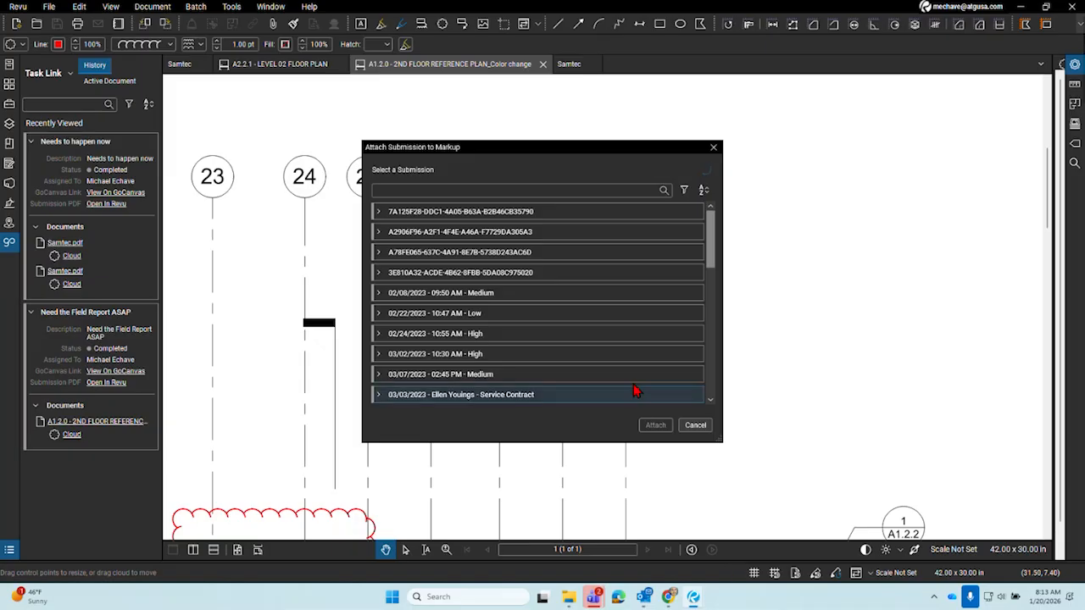
click(713, 148)
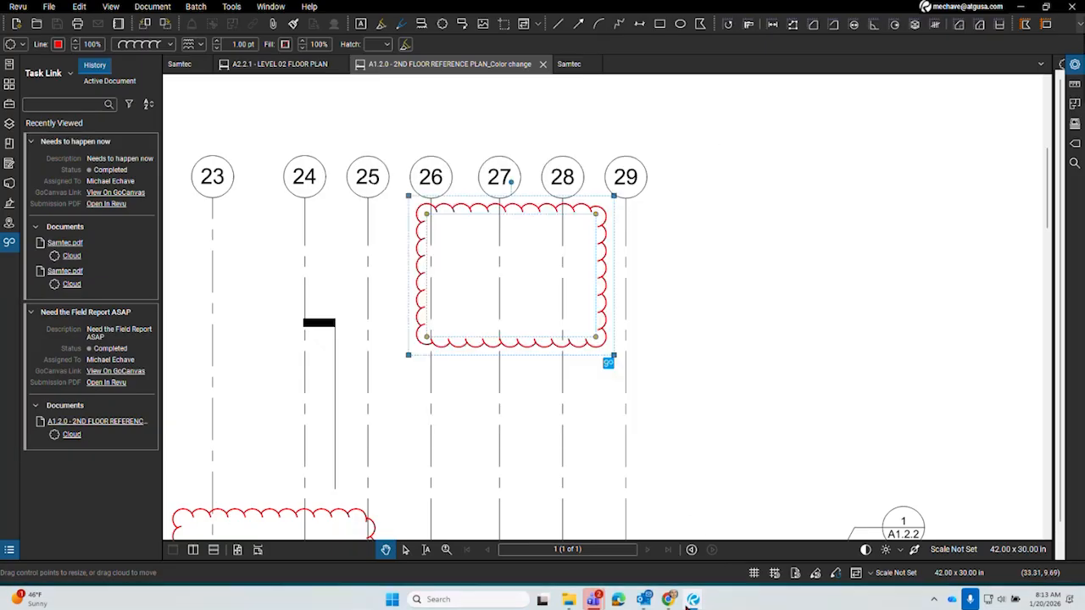
Switch to GoCanvas in Chrome and view the Submissions page
mouse_move(667, 599)
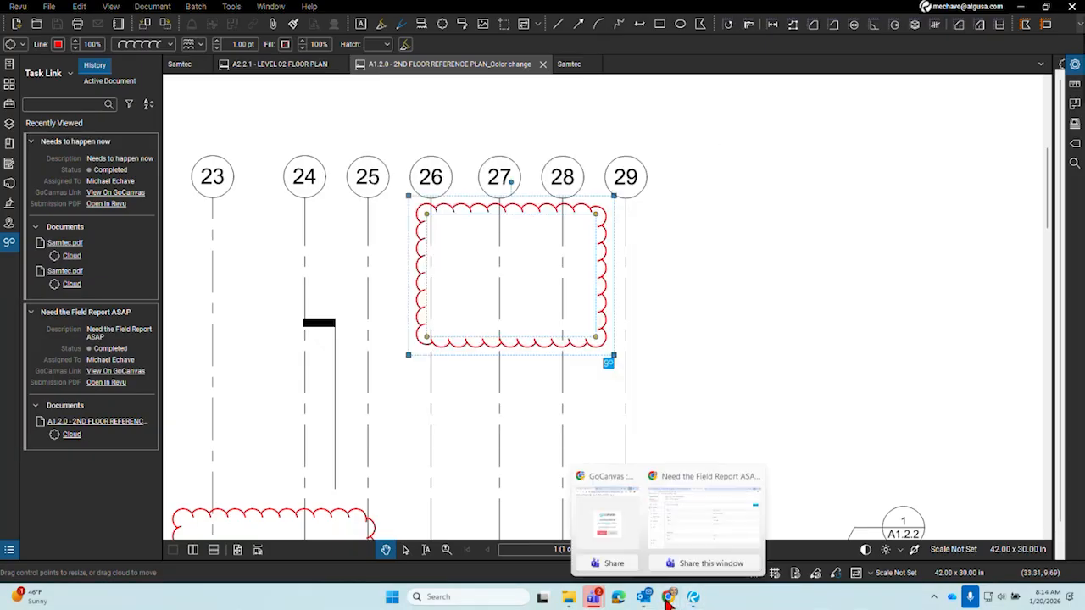
click(691, 529)
click(91, 250)
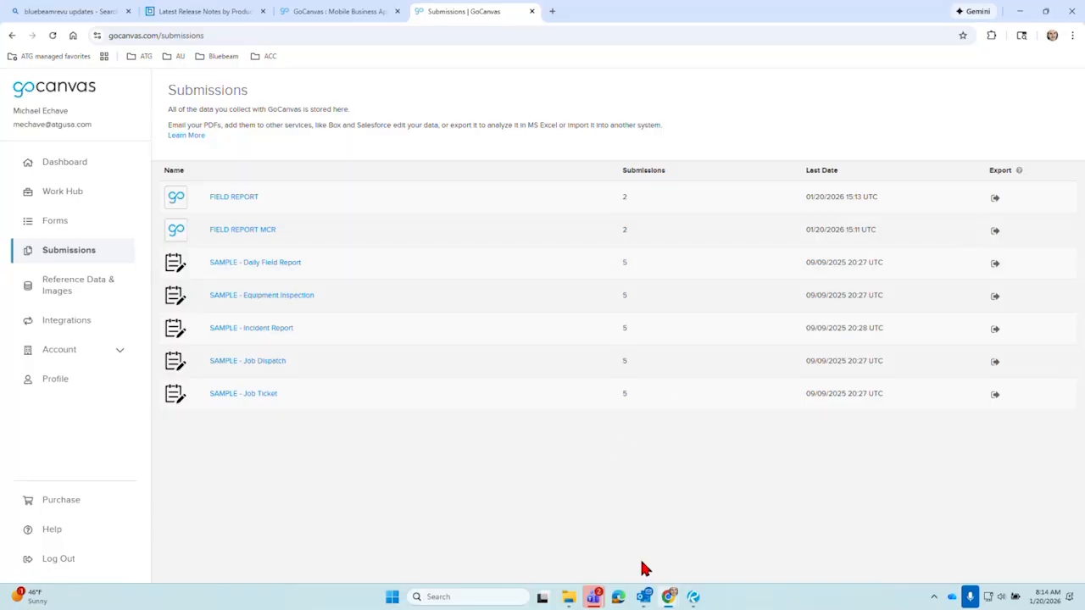
Switch to Bluebeam Revu, minimize the FIELD_REPORT window and return to the A1.2.0 plan
mouse_move(695, 599)
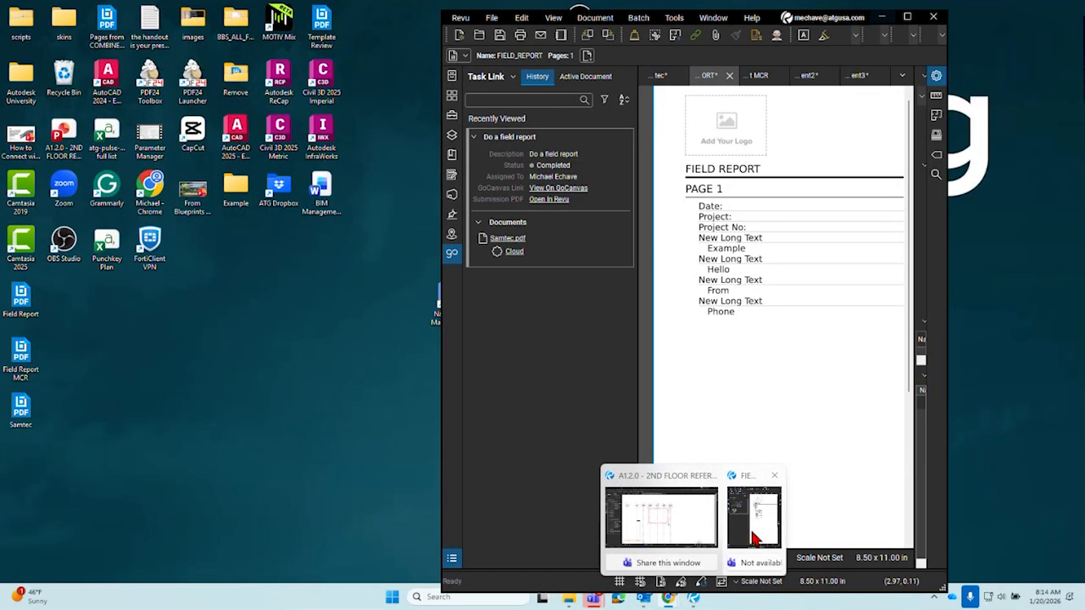
click(754, 518)
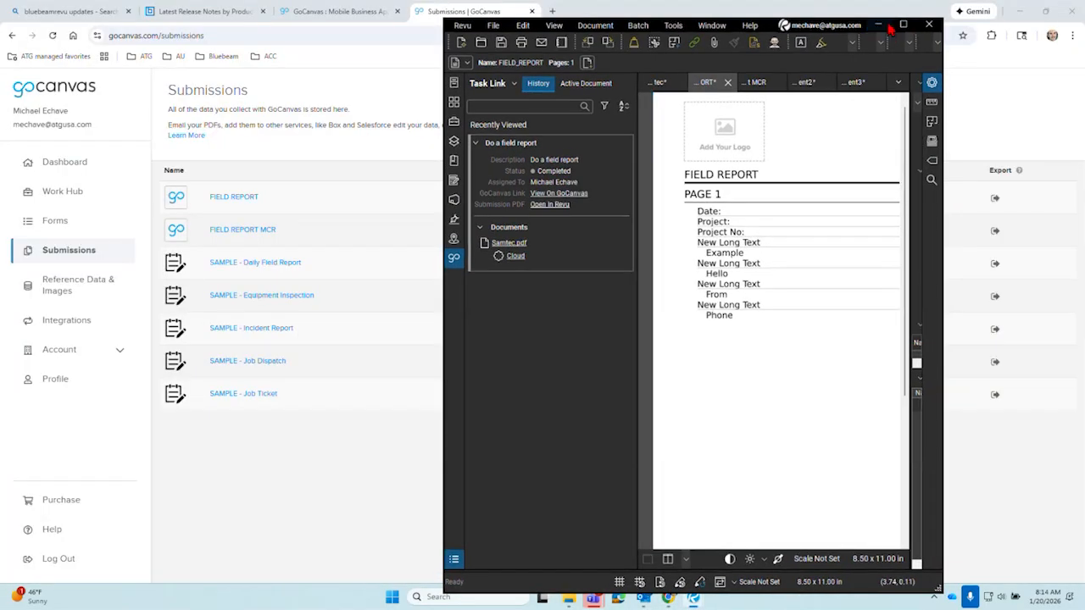
click(881, 17)
mouse_move(695, 599)
click(641, 522)
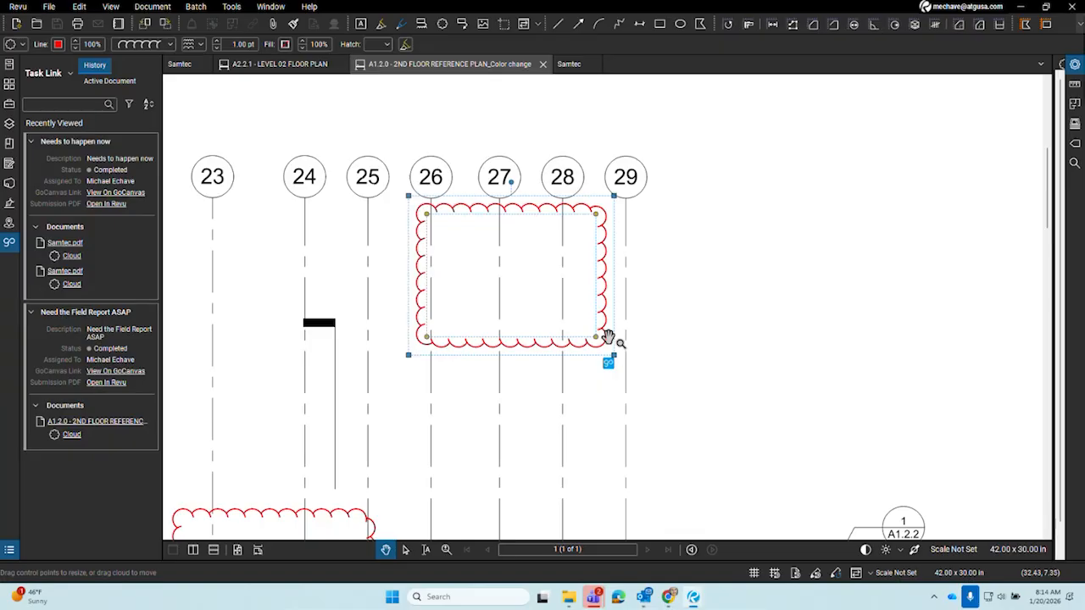
List the existing GoCanvas submissions attachable to the cloud across gridlines 26 to 28 and expand the first two entries
right_click(607, 339)
mouse_move(637, 526)
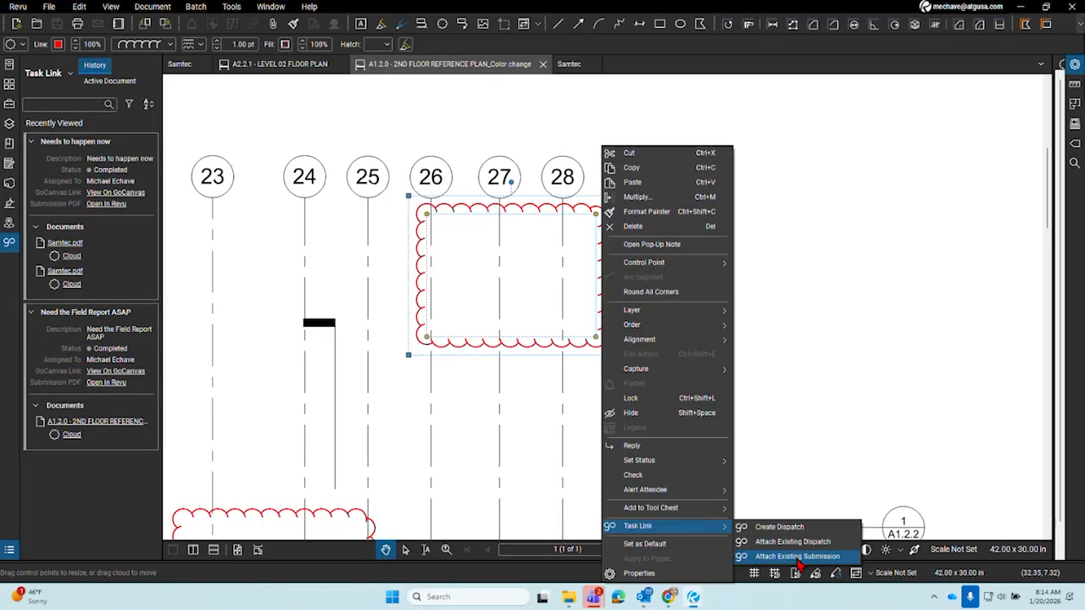
click(796, 556)
click(381, 216)
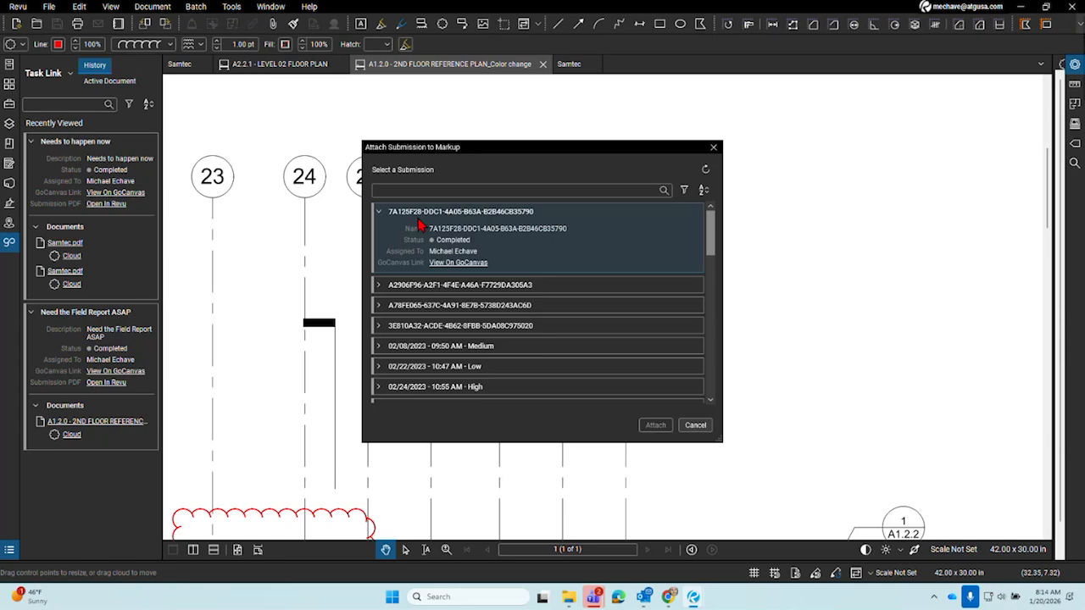
click(378, 287)
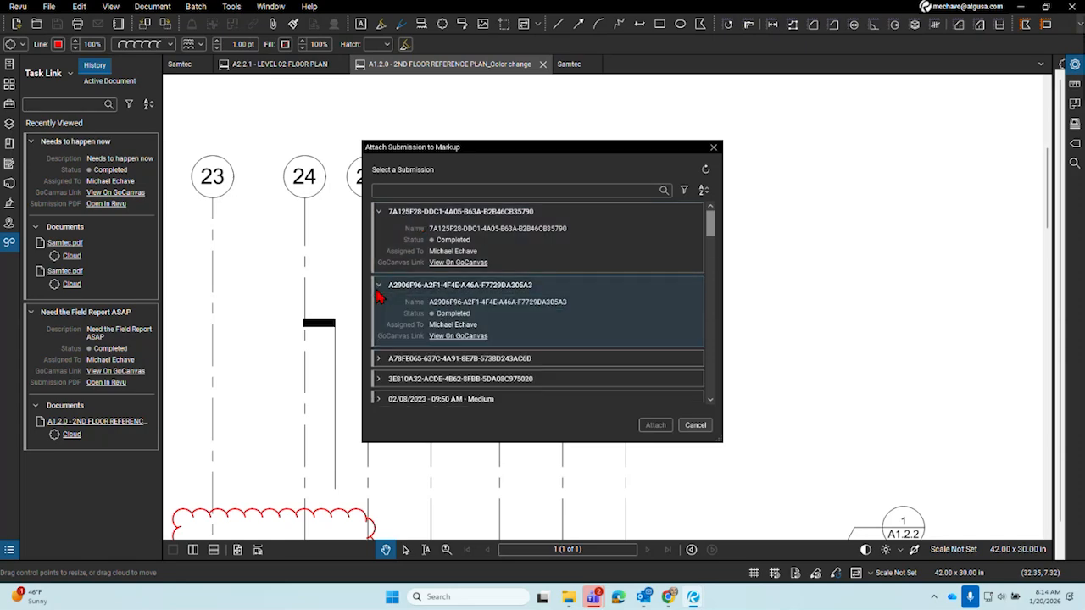
Expand the third and fourth submissions to check their details, and look through the older submissions beneath them
scroll(378, 292, down, 3)
scroll(378, 288, up, 3)
click(378, 360)
scroll(398, 331, down, 5)
scroll(398, 322, up, 2)
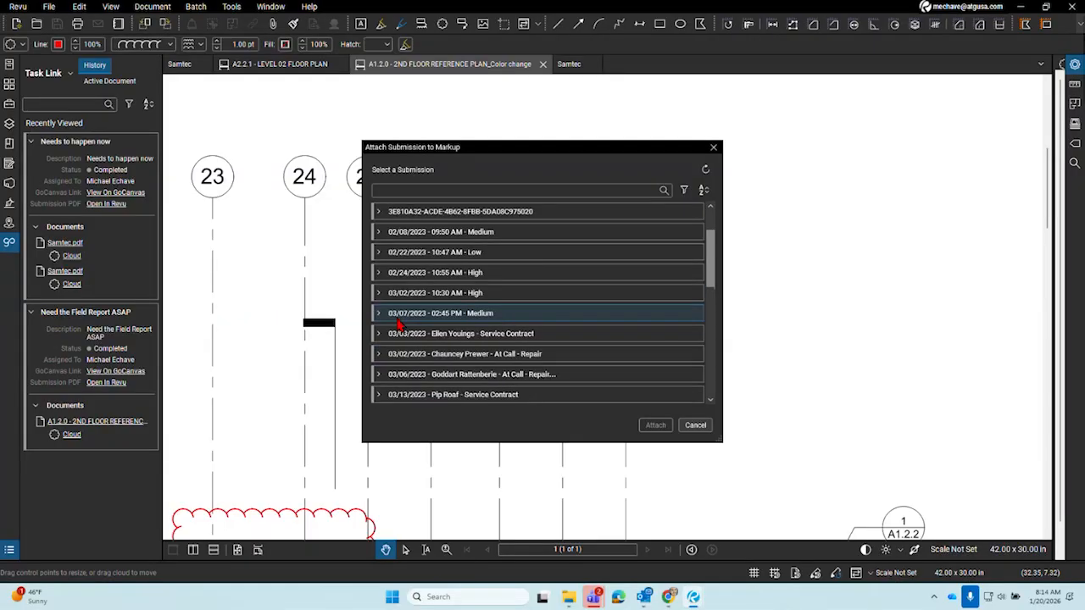
scroll(398, 330, up, 3)
scroll(390, 364, down, 3)
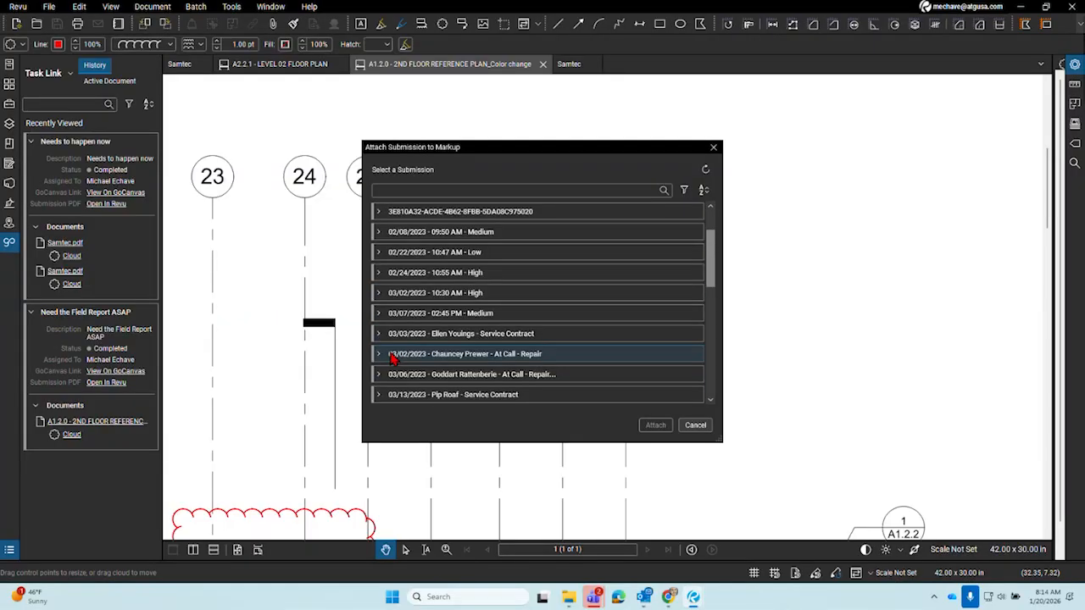
click(379, 212)
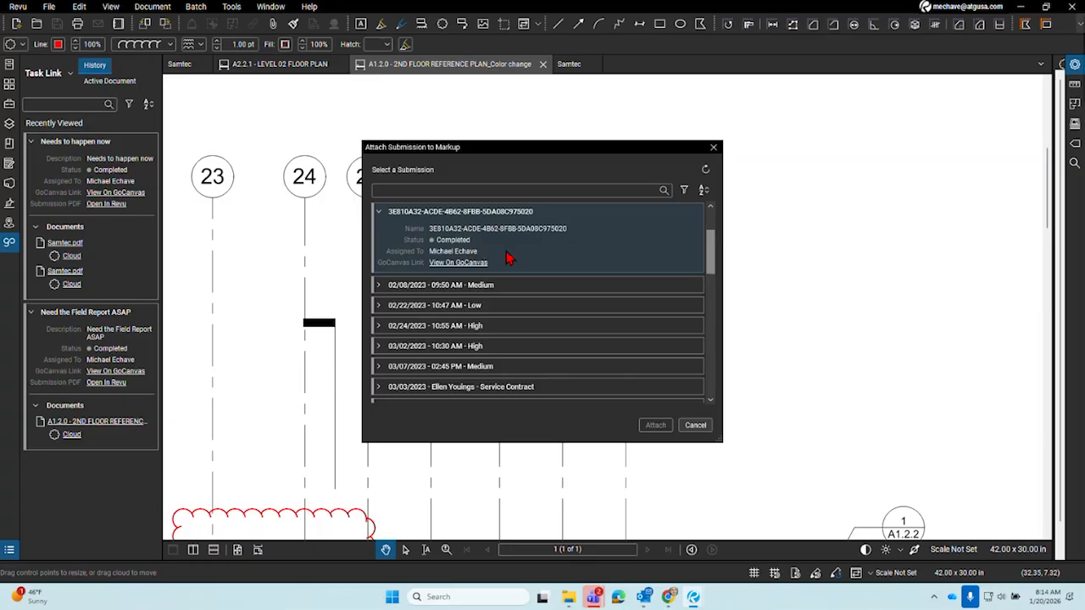
Refresh the list of attachable submissions, then close it without attaching anything
scroll(700, 252, up, 3)
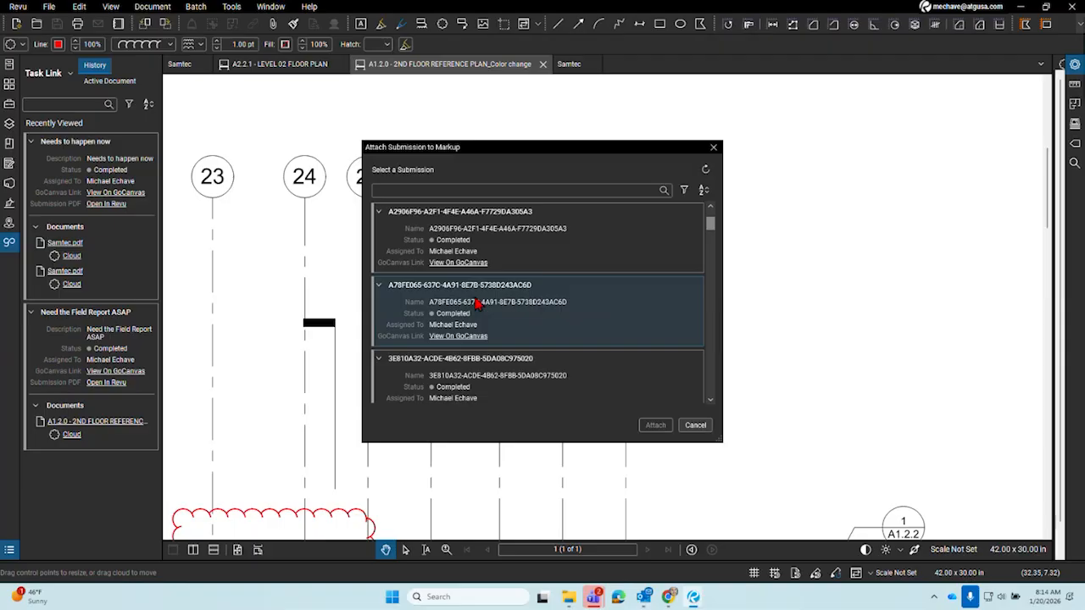
click(705, 172)
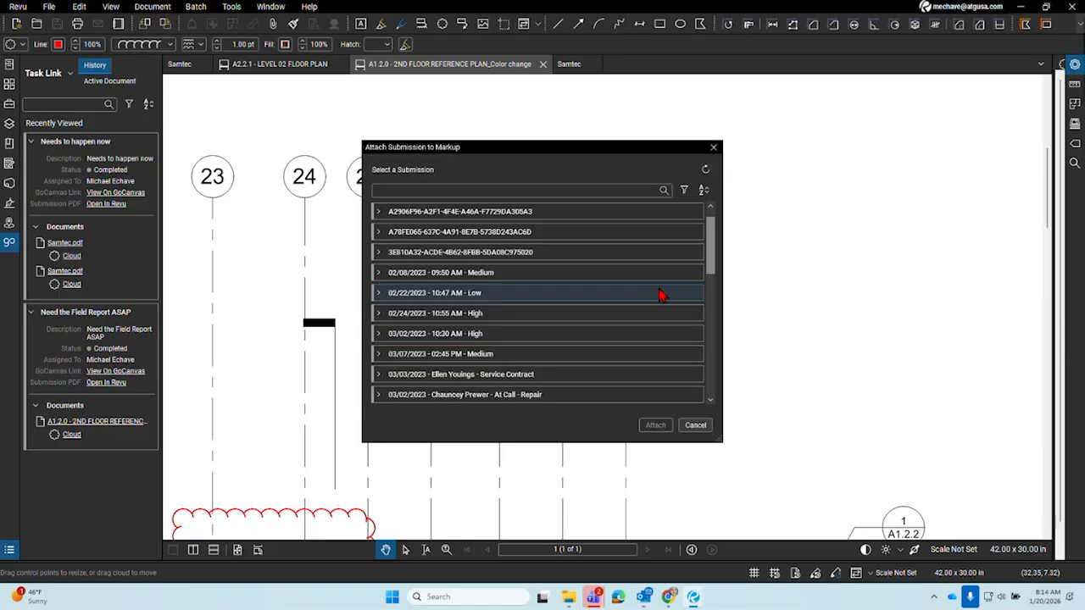
click(713, 146)
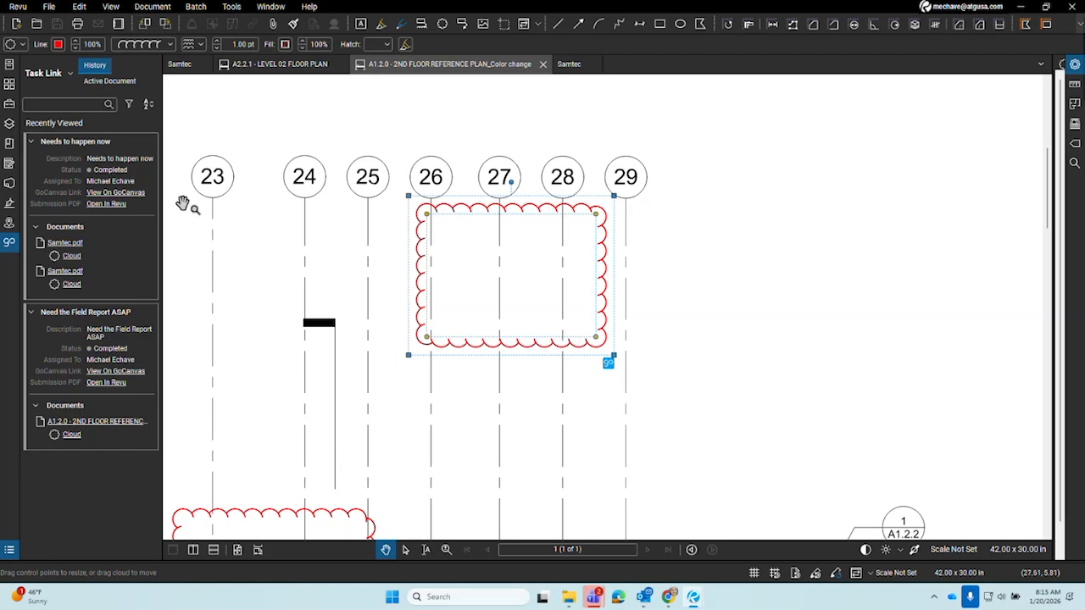
Open the Needs to happen now dispatch on GoCanvas in Chrome, then show the submitted items in the Work Hub
click(116, 192)
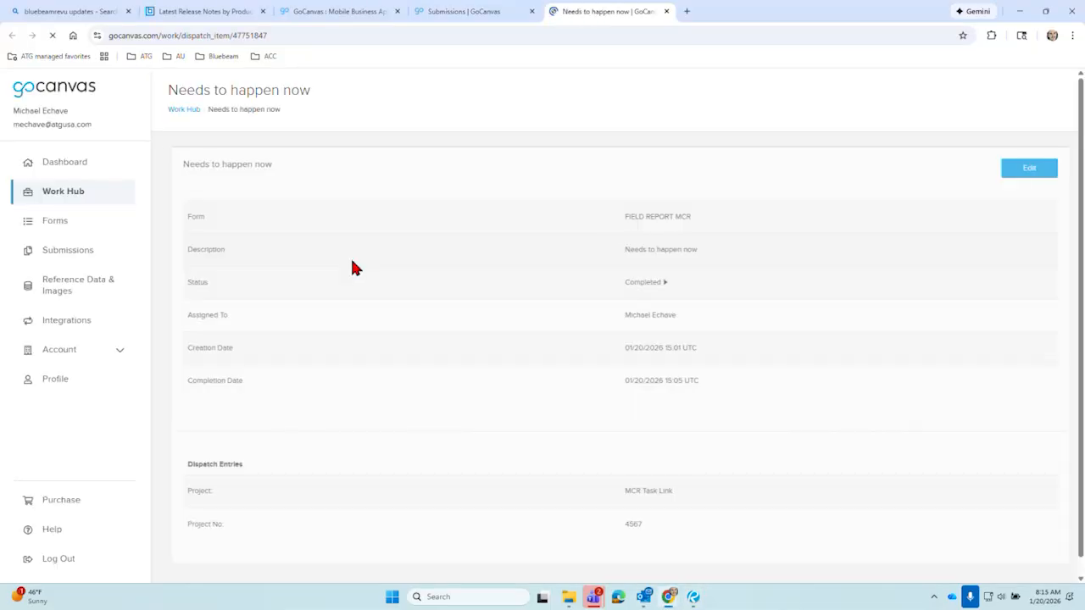
scroll(354, 268, down, 1)
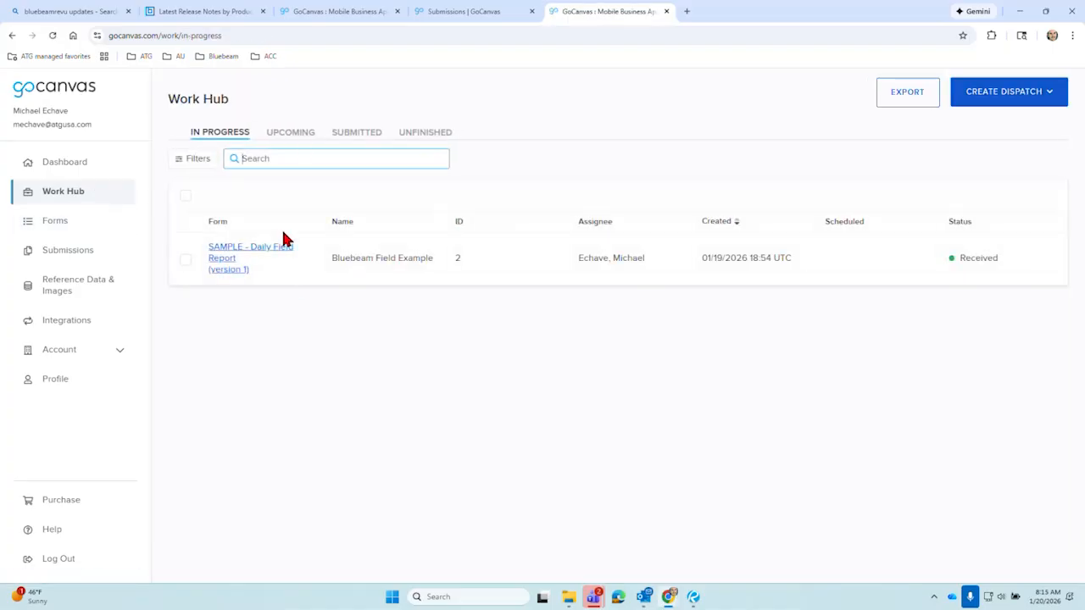
click(337, 138)
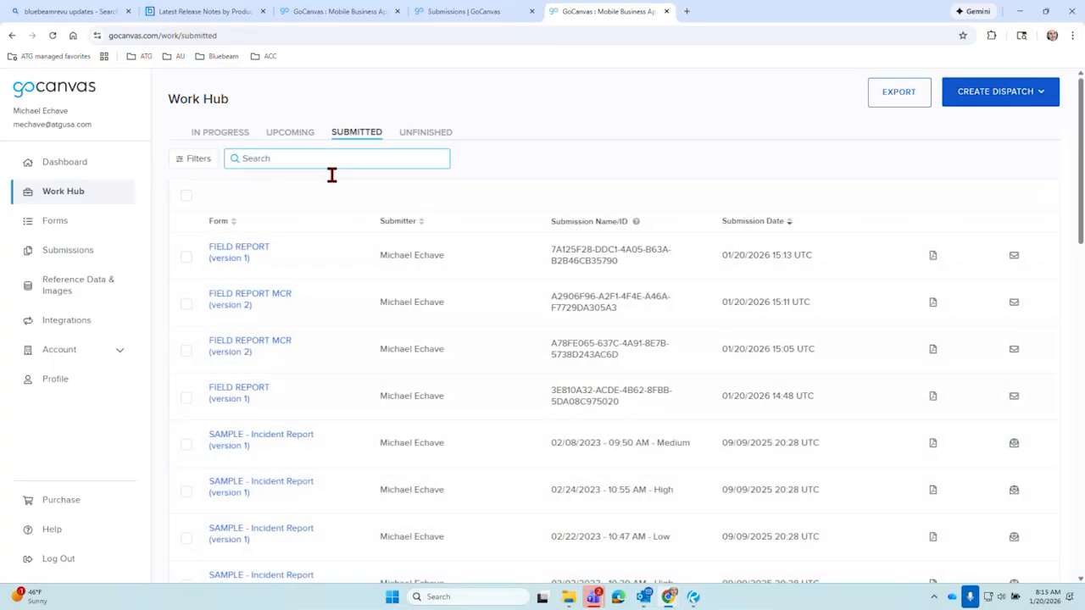
View the standard PDF of the FIELD REPORT submission from 01/20/2026 15:13 UTC and return to the submitted items
click(932, 256)
click(933, 258)
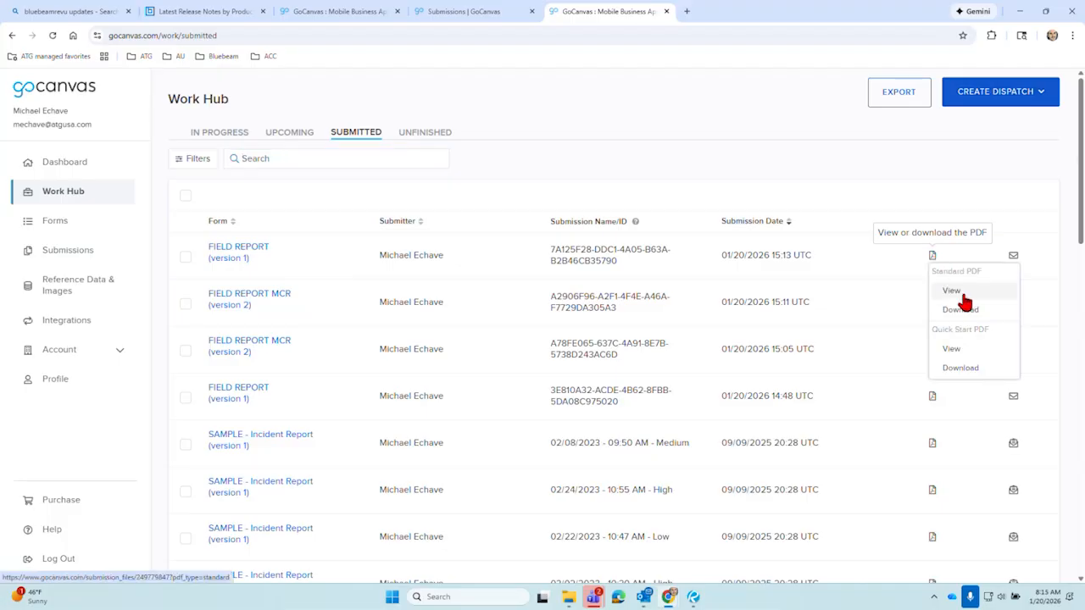
click(954, 288)
scroll(354, 392, down, 3)
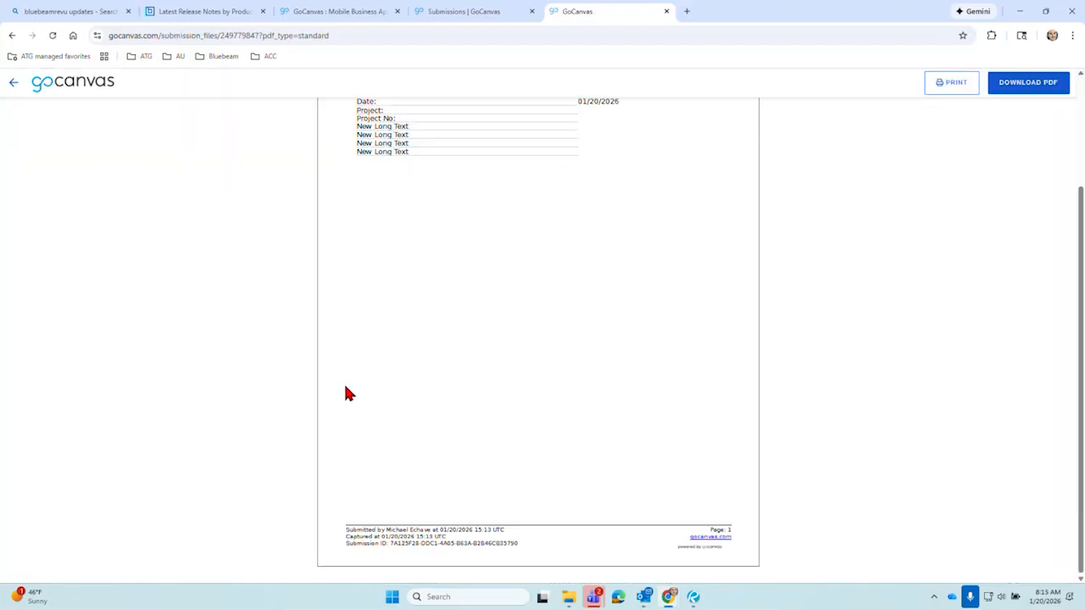
scroll(345, 387, up, 3)
click(14, 83)
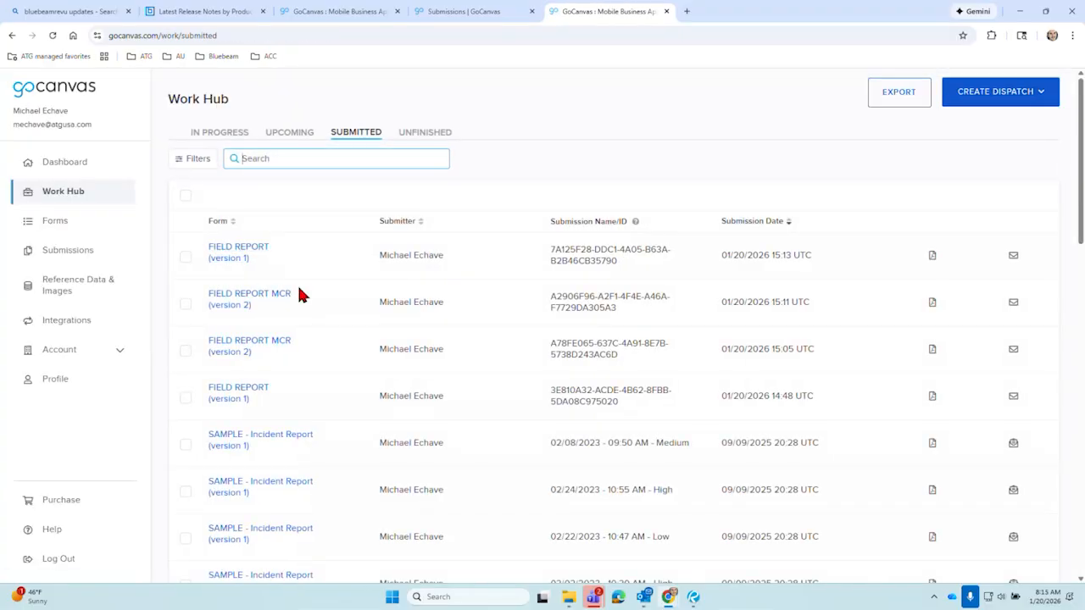
View the standard PDF of the FIELD REPORT MCR submission from 01/20/2026 15:11 UTC and return to the submitted items
click(932, 303)
click(954, 341)
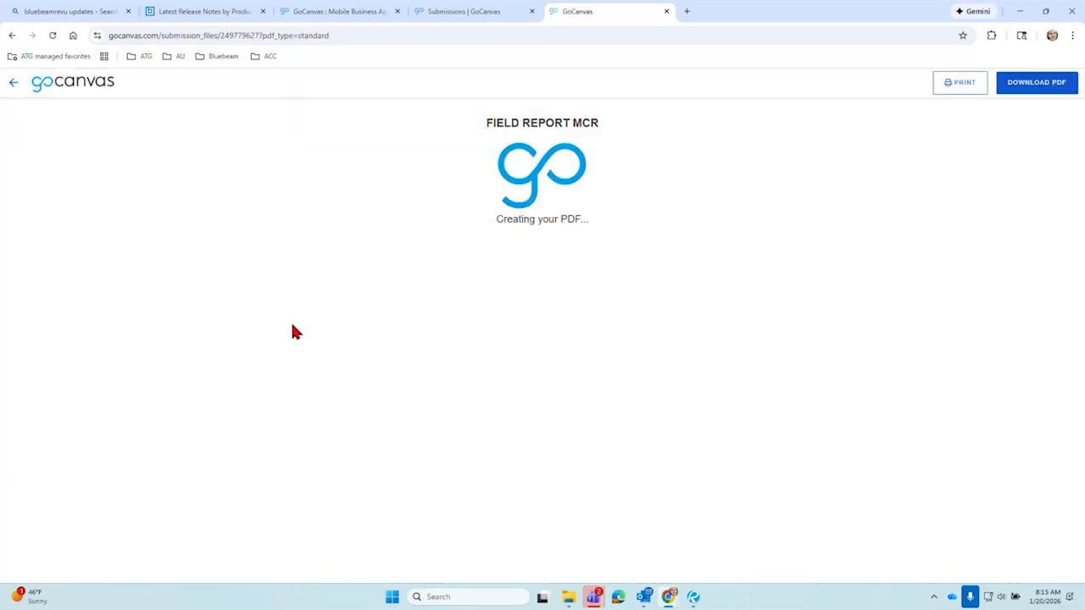
scroll(288, 329, down, 2)
scroll(284, 328, up, 2)
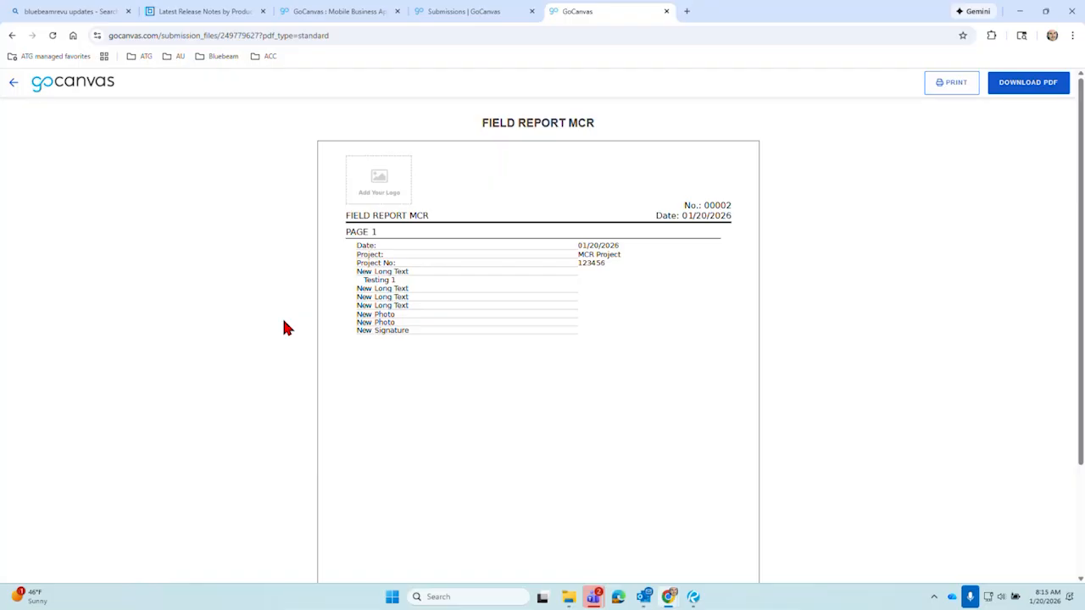
click(14, 85)
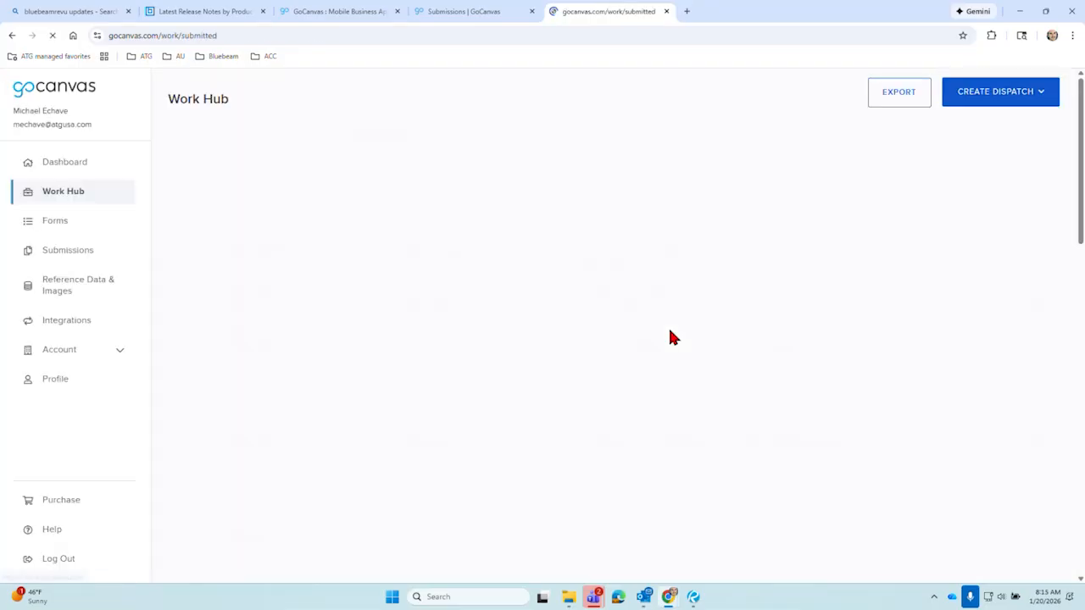
Review the standard PDF of the FIELD REPORT MCR submission from 01/20/2026 15:05 UTC and return to the submitted items
click(930, 353)
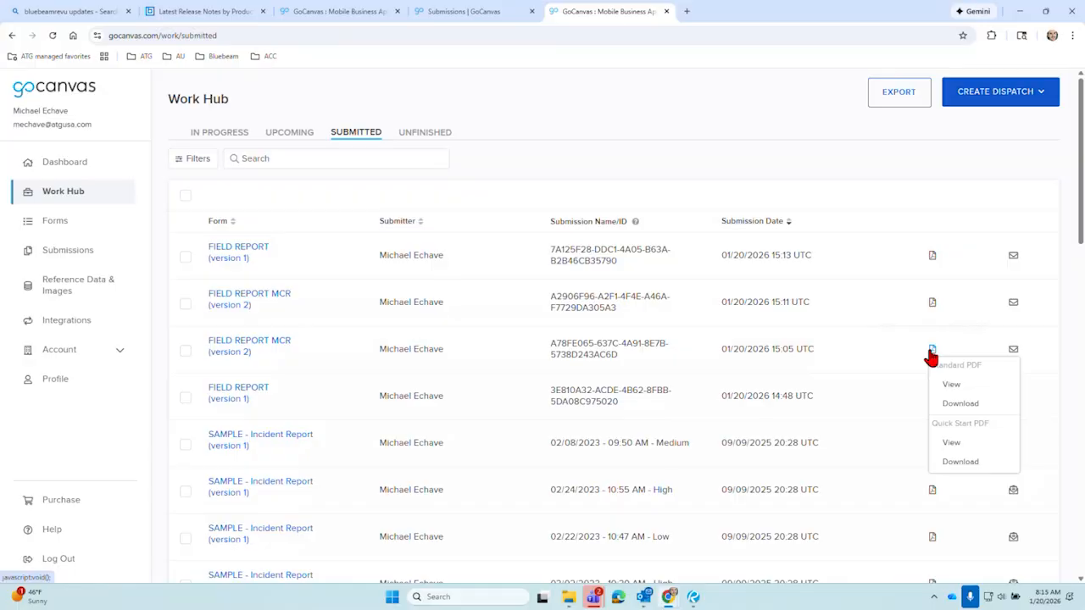
click(978, 383)
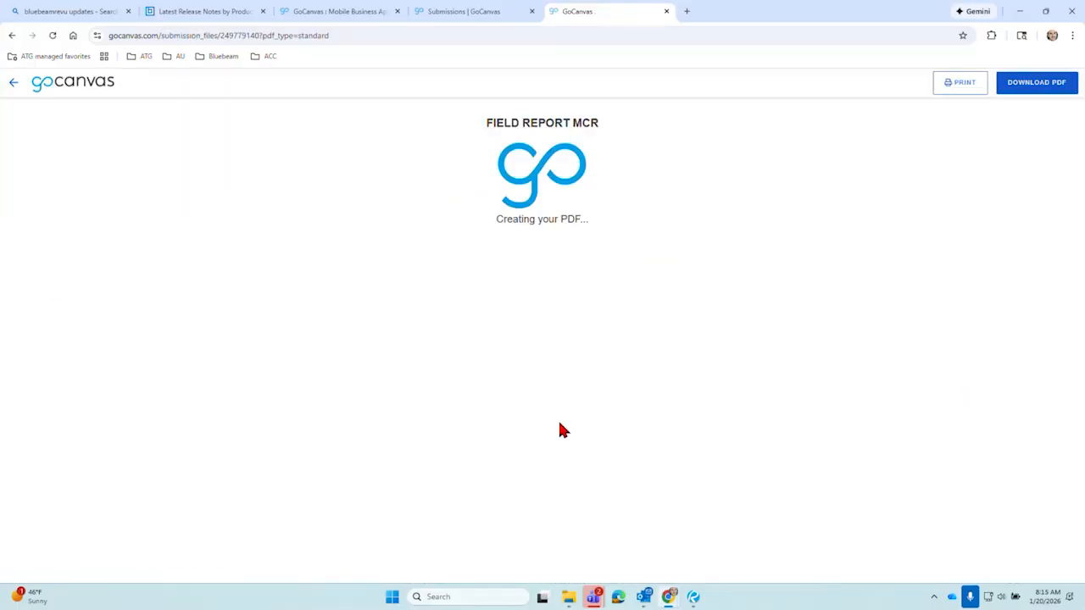
scroll(559, 430, down, 9)
scroll(511, 413, up, 3)
scroll(511, 411, up, 6)
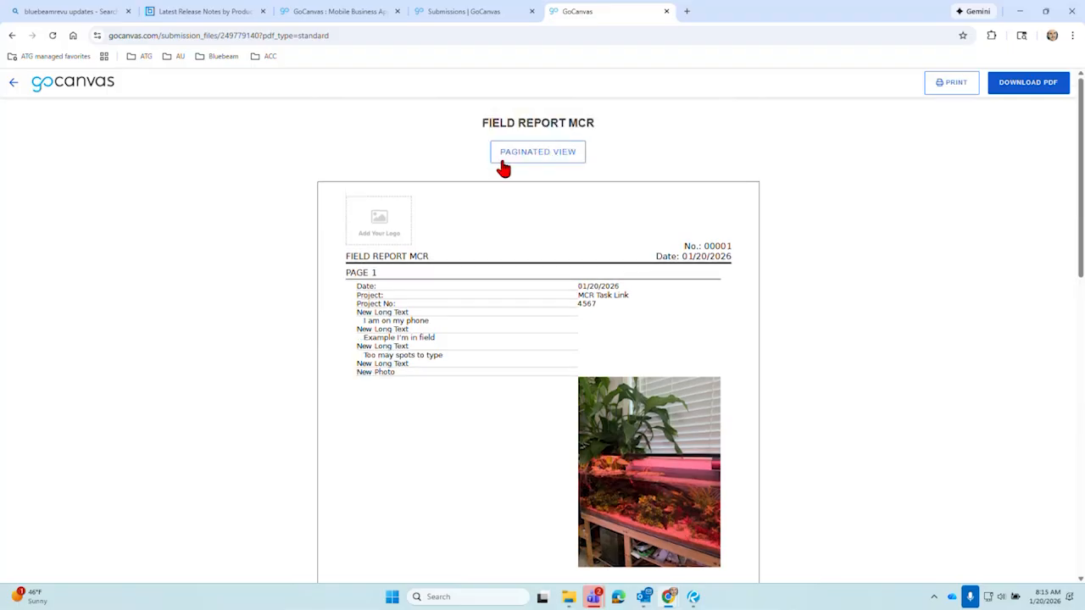
click(15, 85)
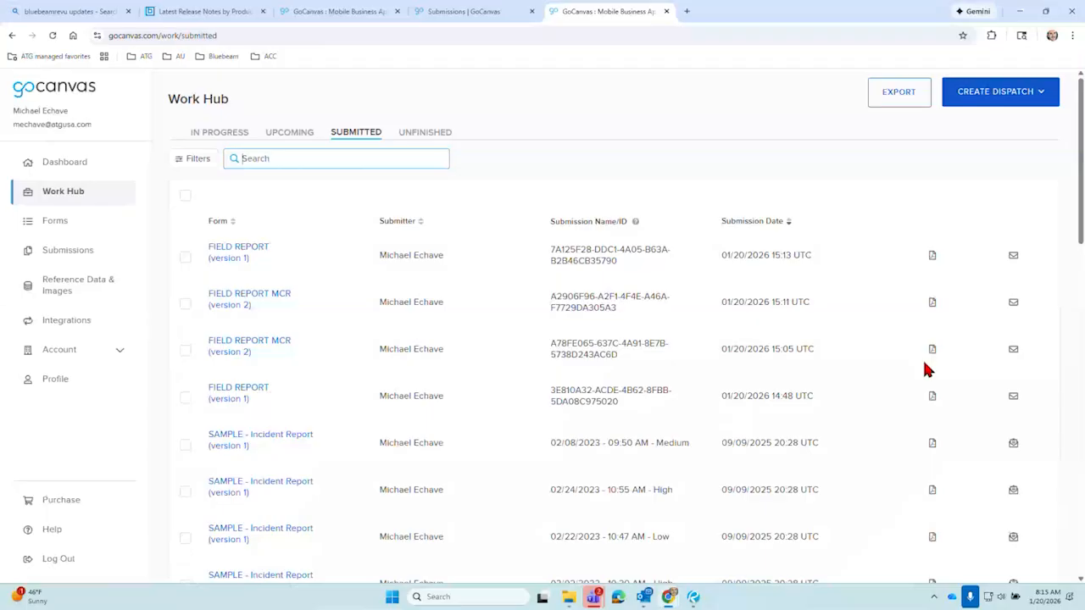
View the Quick Start PDF of the 15:05 UTC FIELD REPORT MCR submission and return to the submitted items
click(932, 351)
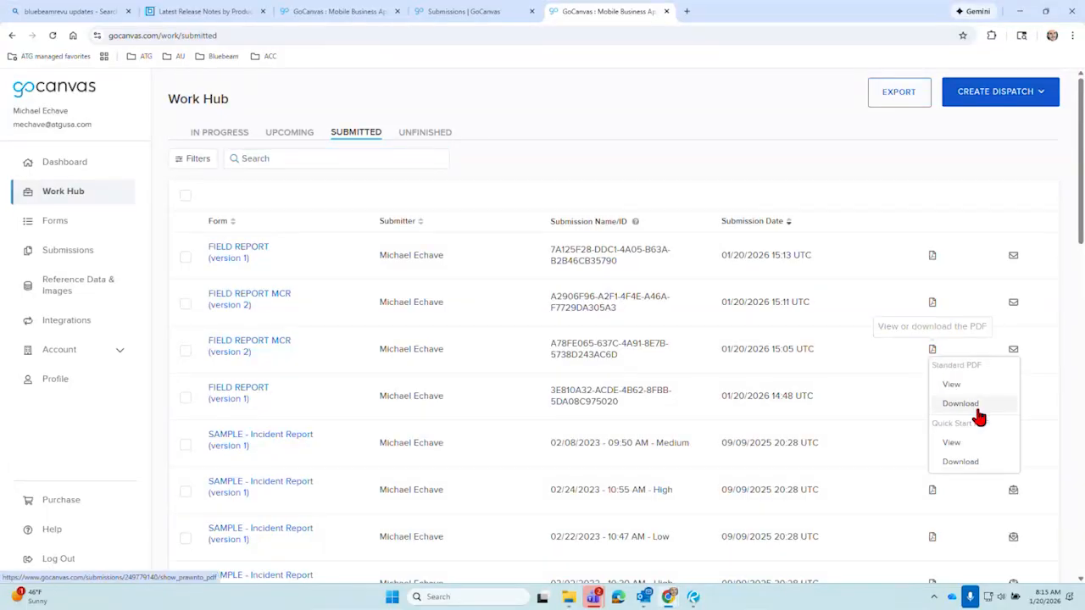
click(981, 454)
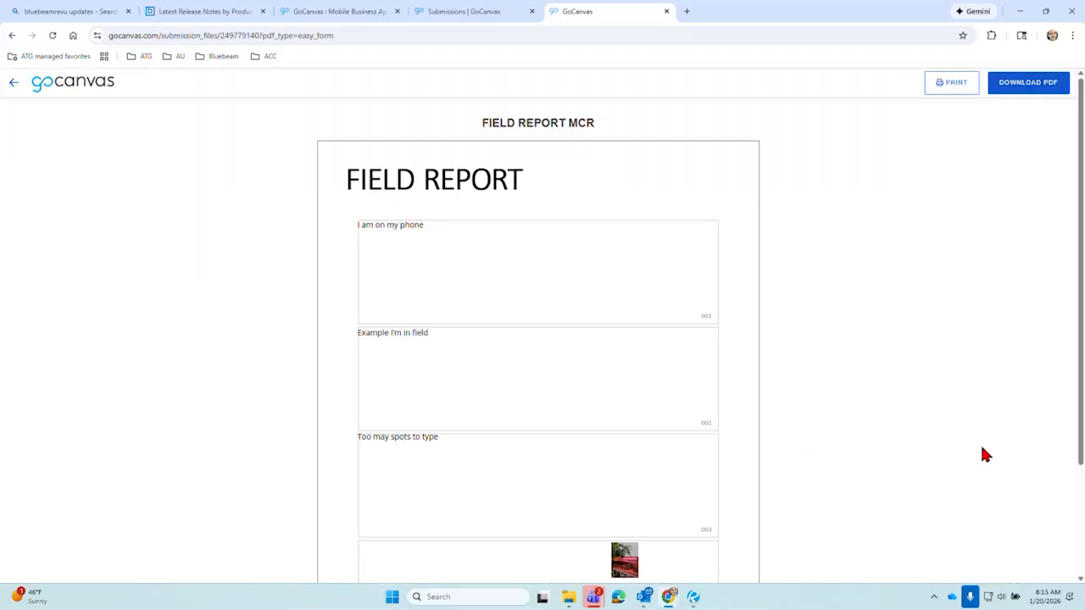
scroll(920, 462, down, 2)
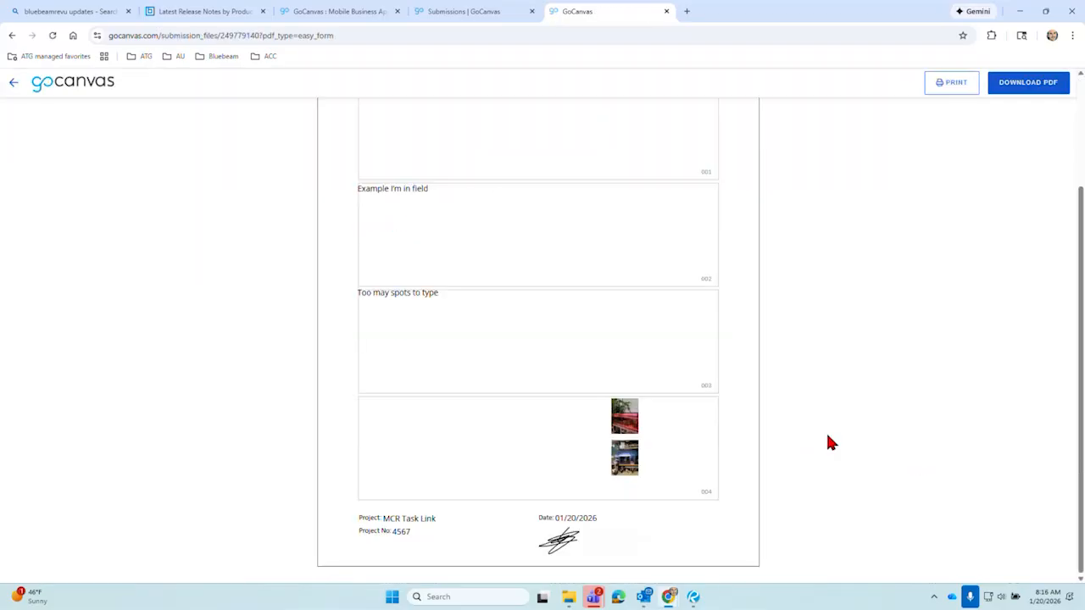
click(26, 91)
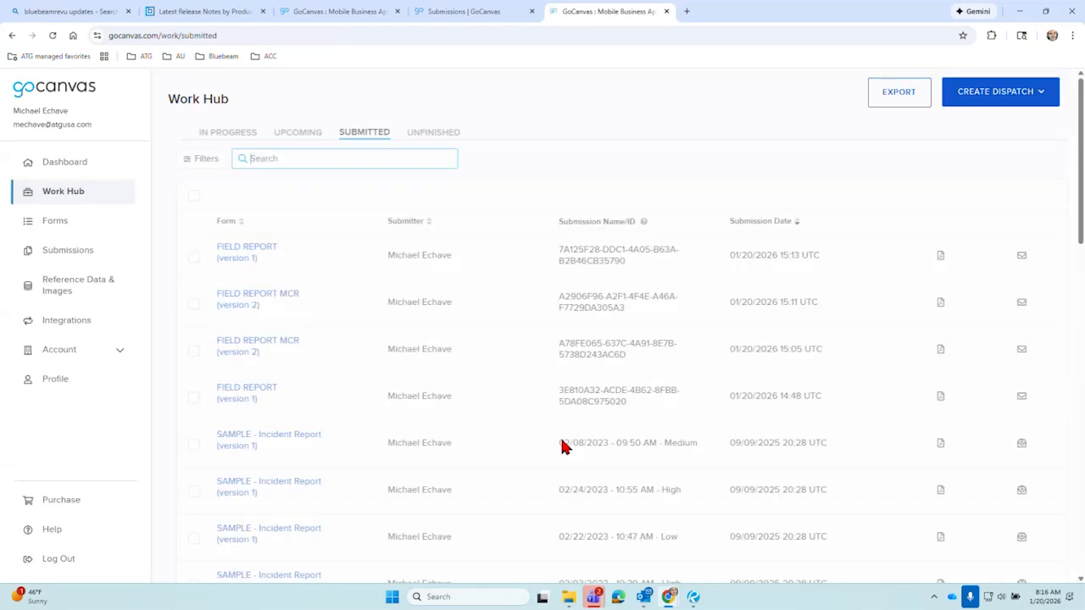
Reopen the standard PDF of the 15:05 UTC FIELD REPORT MCR submission and examine its text, photos and signature
click(932, 349)
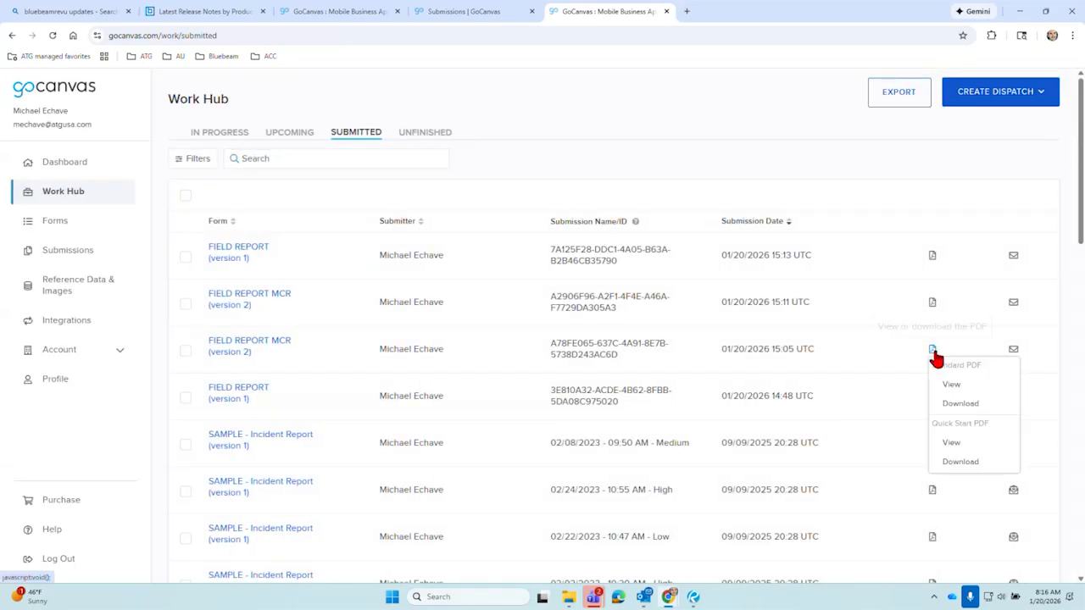
click(965, 388)
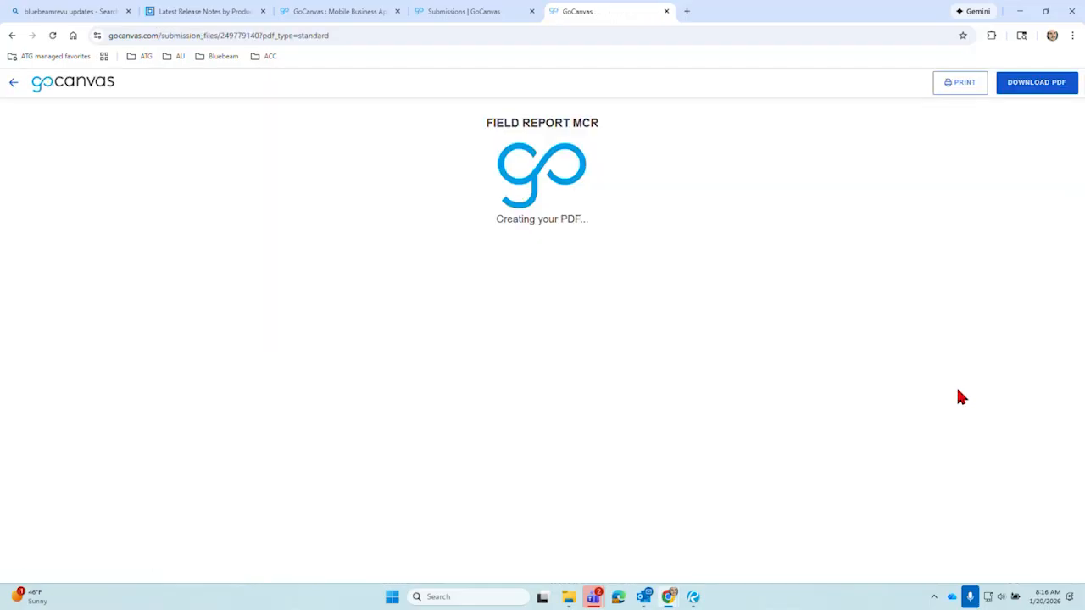
scroll(415, 371, down, 4)
scroll(415, 370, down, 5)
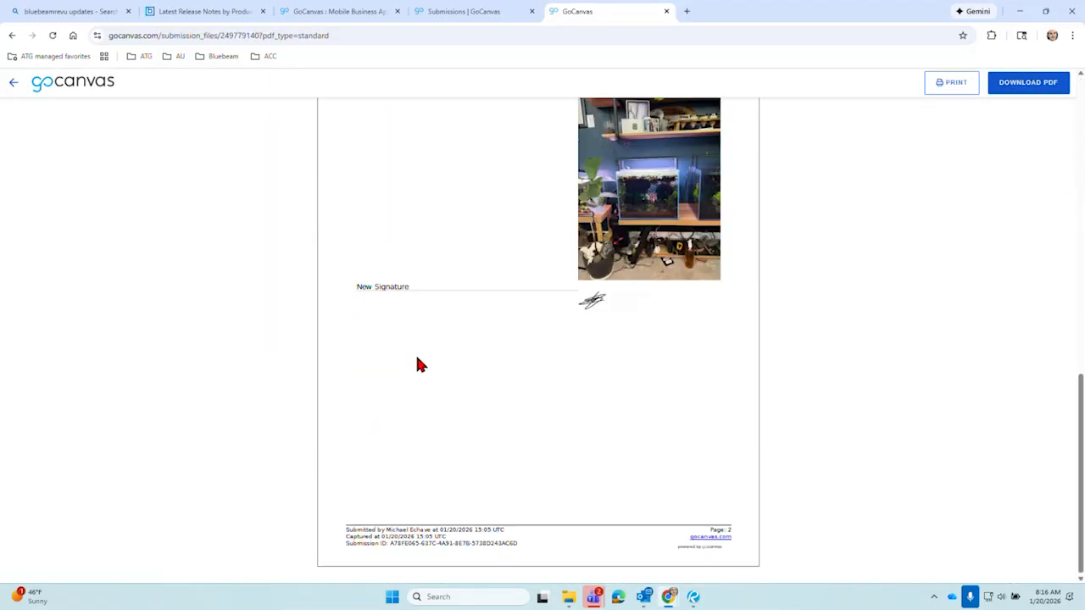
scroll(419, 364, up, 4)
scroll(417, 365, up, 5)
scroll(419, 324, down, 1)
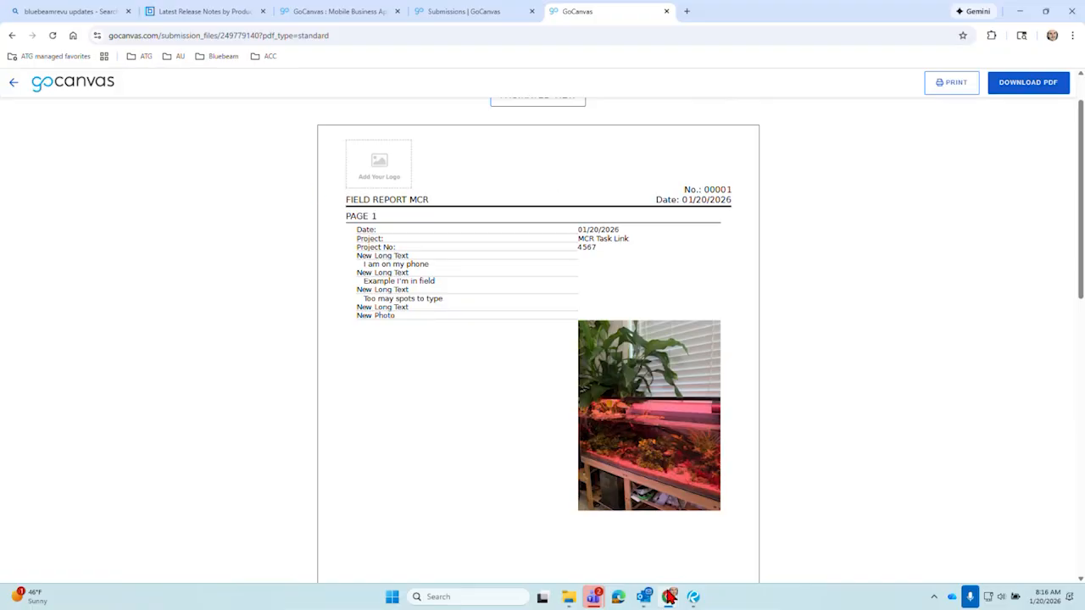
Switch to Revu, follow the first Samtec.pdf link under the Needs to happen now task, and remove its Cloud link
mouse_move(691, 604)
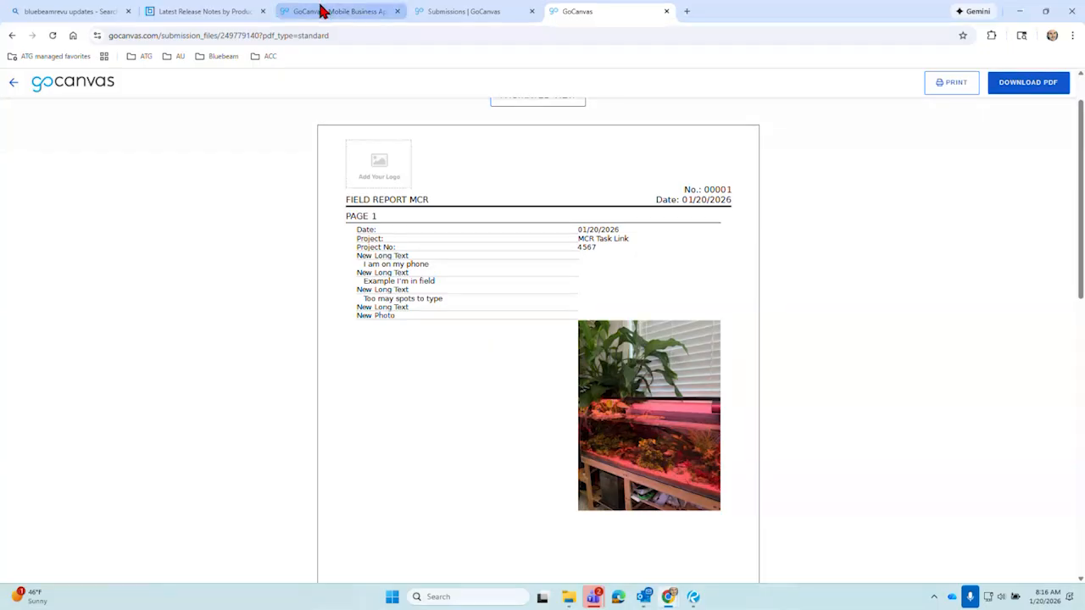
click(1019, 12)
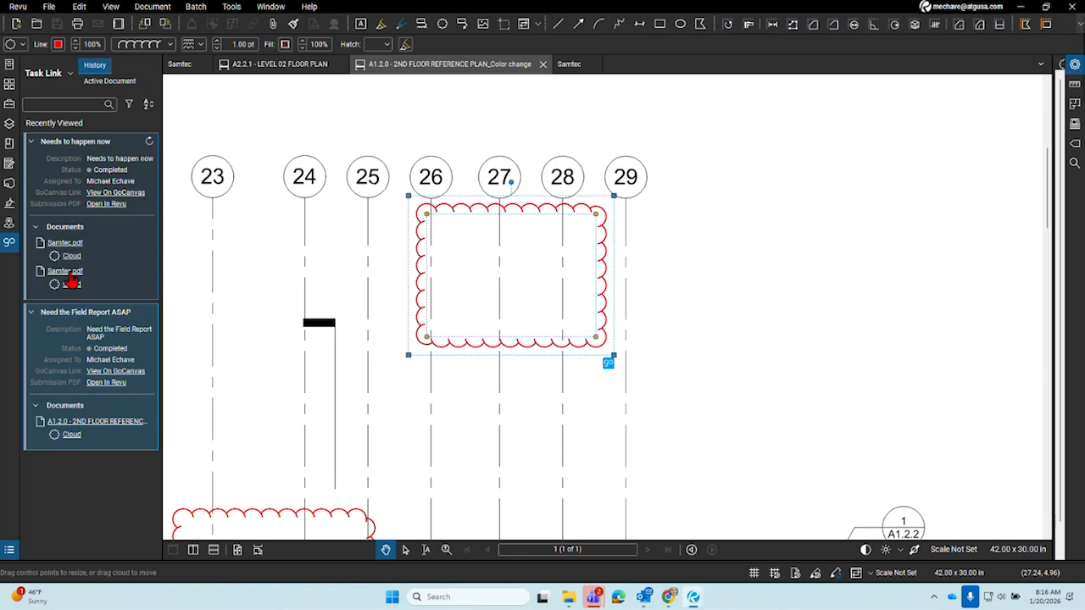
click(73, 244)
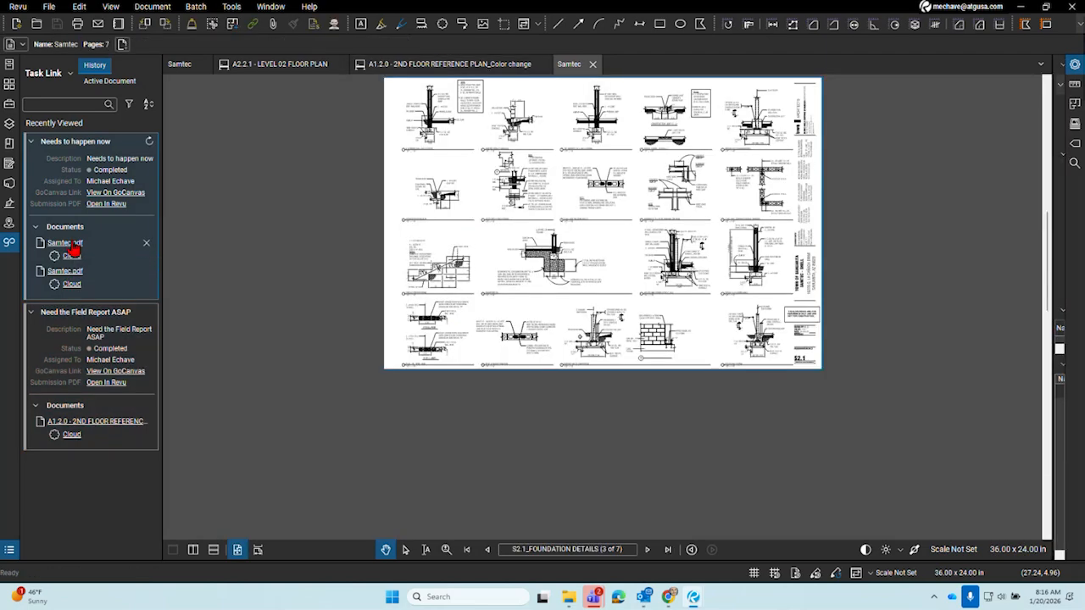
drag(478, 223, 412, 390)
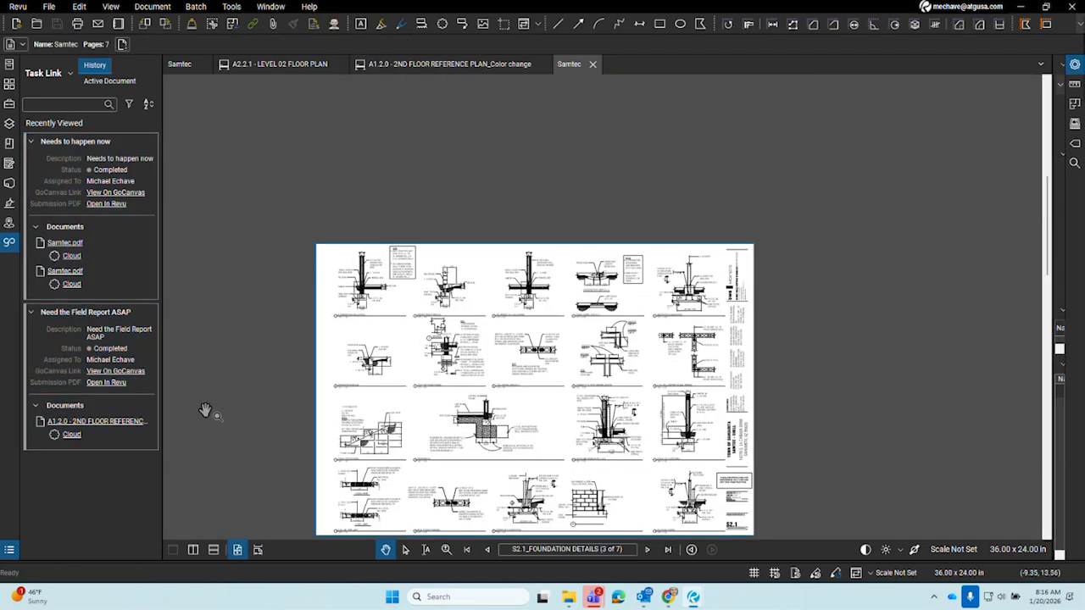
click(72, 255)
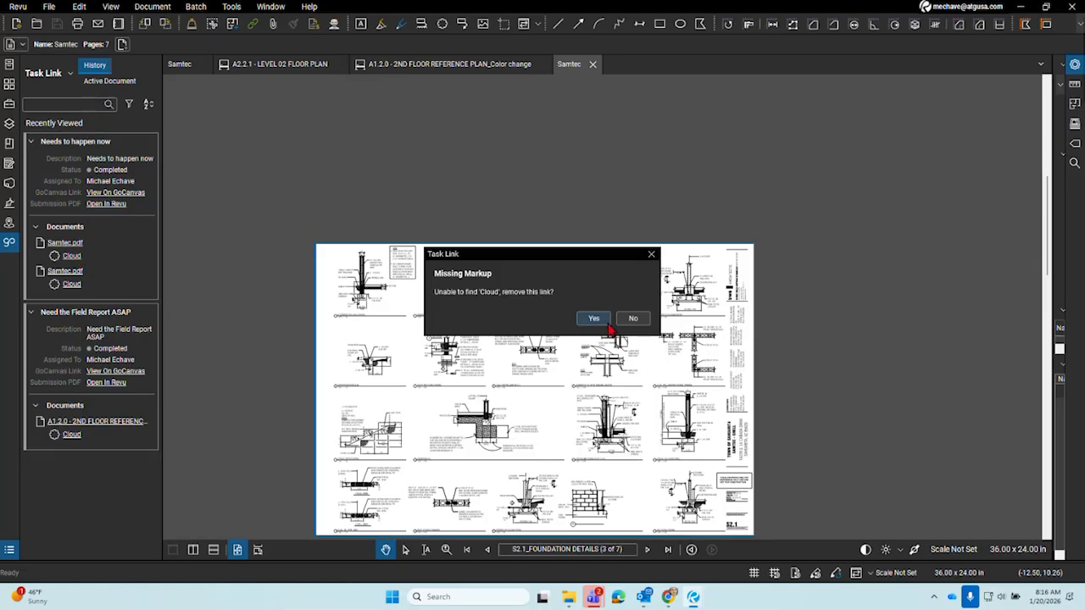
click(606, 318)
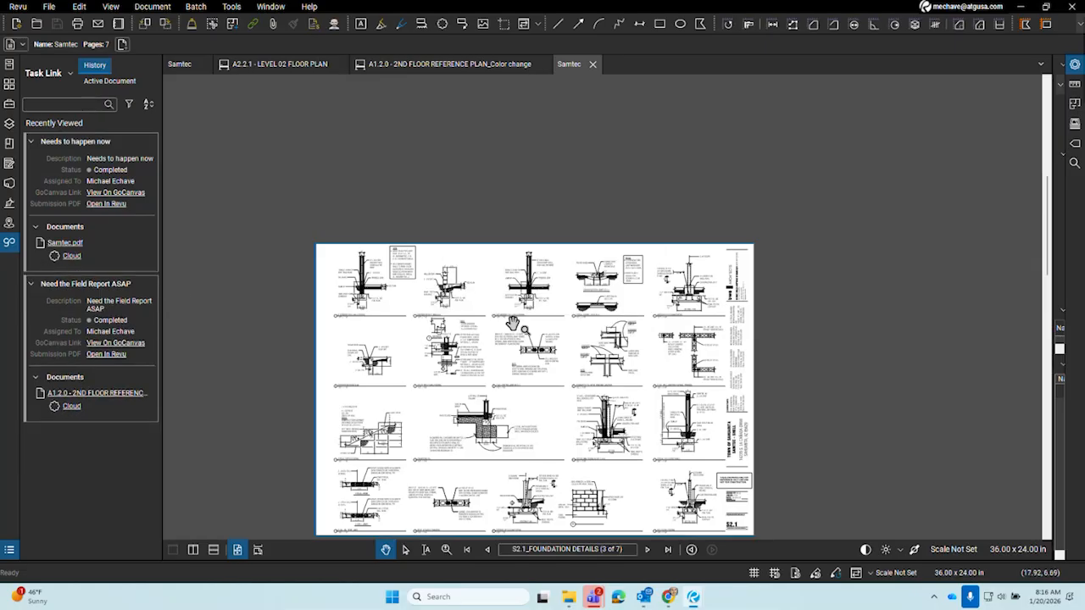
Locate the Needs to happen now task's remaining Cloud markup, review its dispatch details on GoCanvas, and return to Revu
click(73, 257)
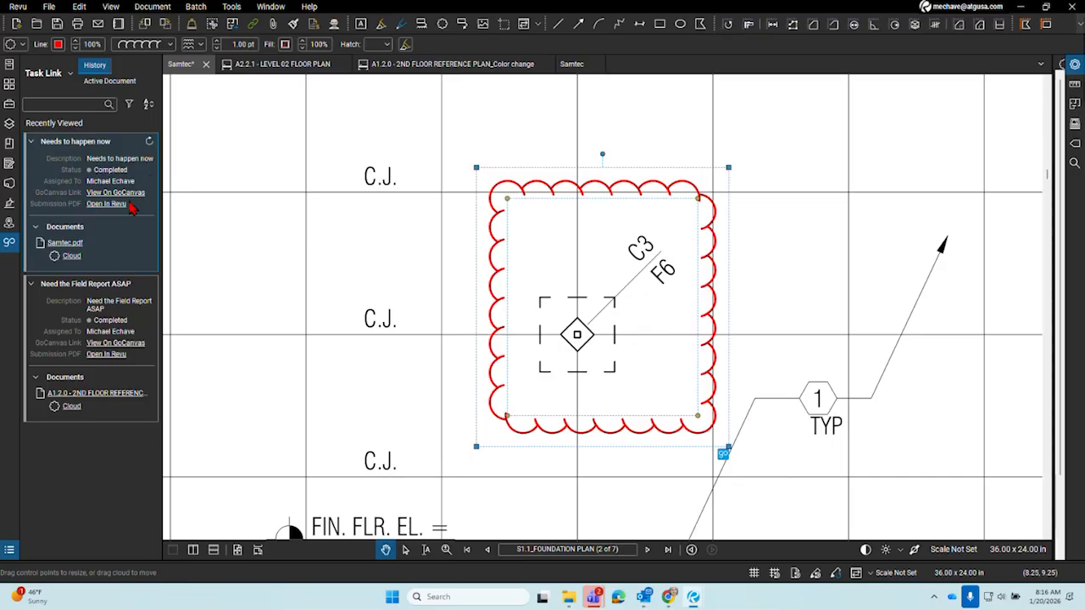
click(126, 193)
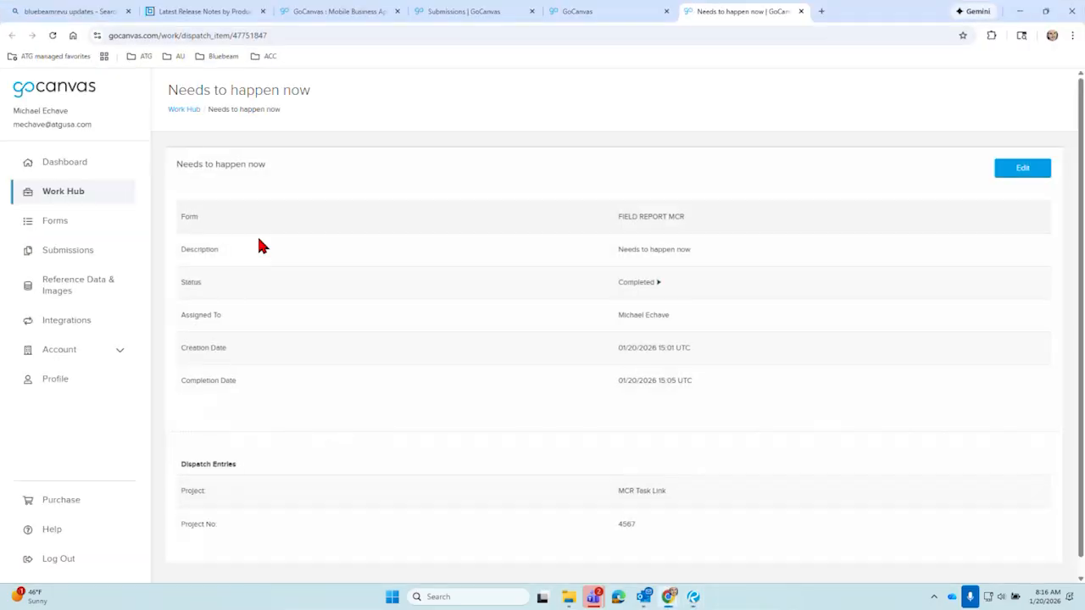
scroll(433, 286, down, 1)
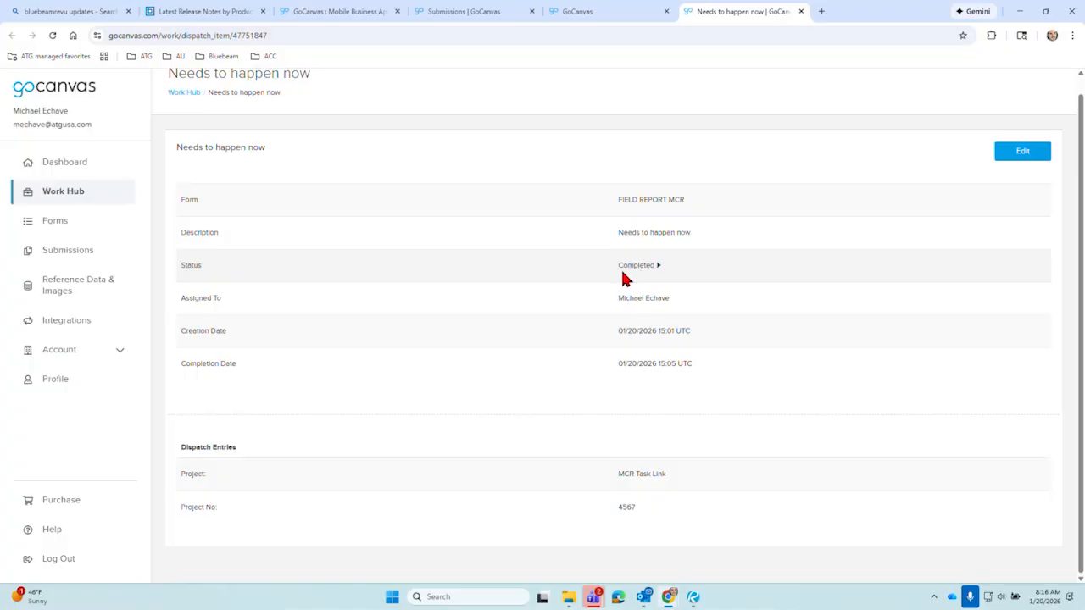
click(1020, 11)
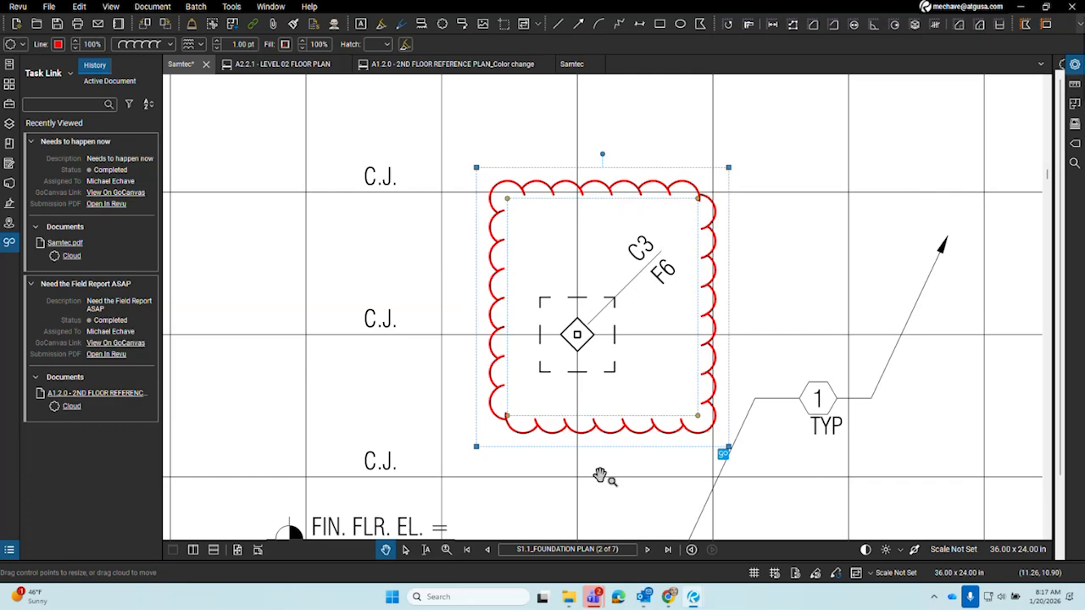
Open the Needs to happen now submission PDF in Revu and select the thumbnails of both pages
click(115, 210)
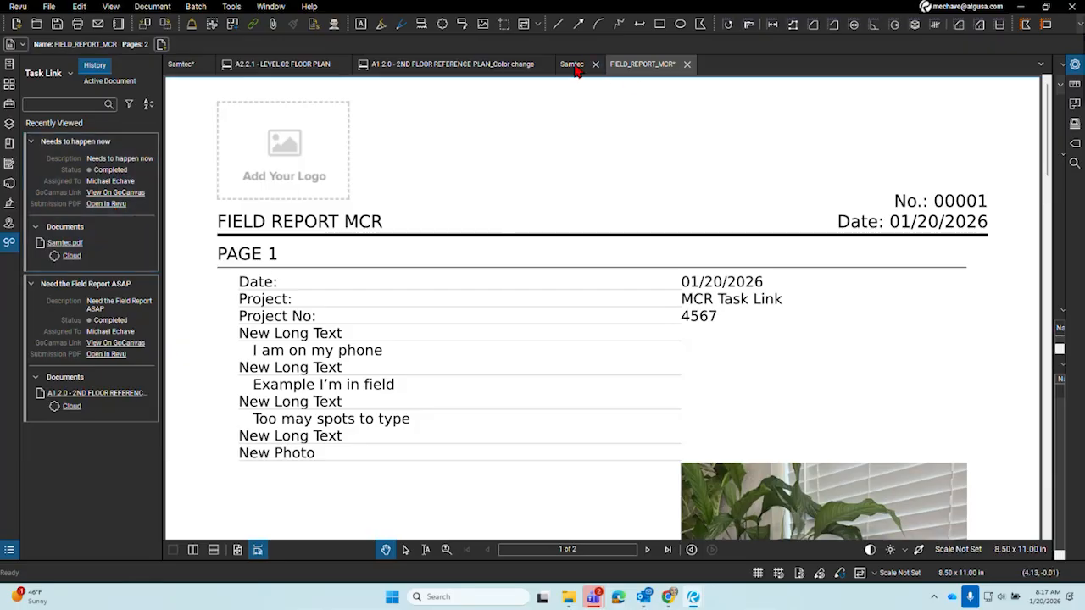
click(9, 85)
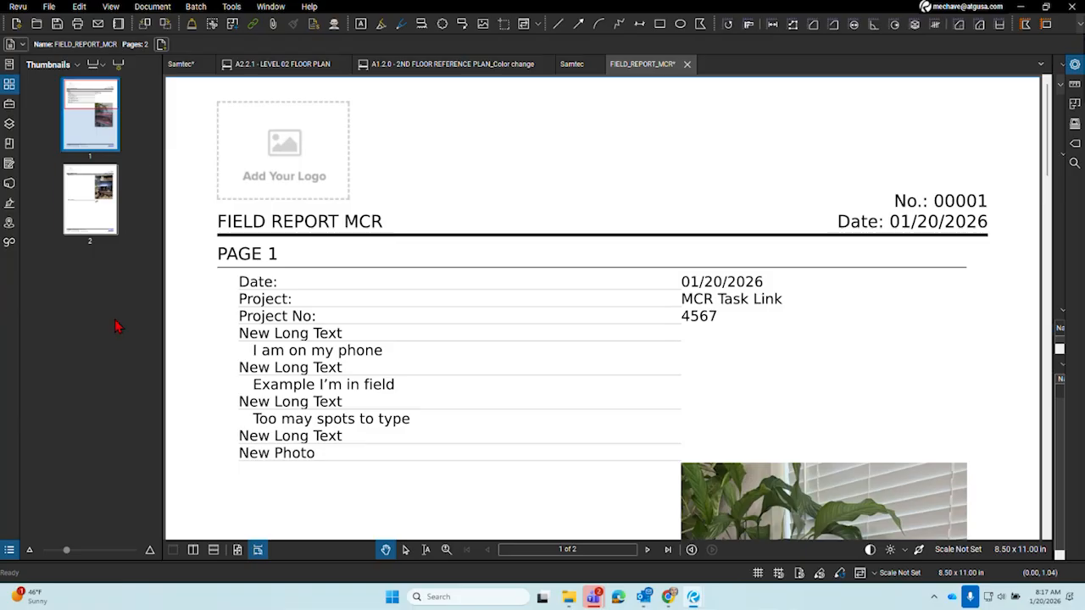
click(108, 230)
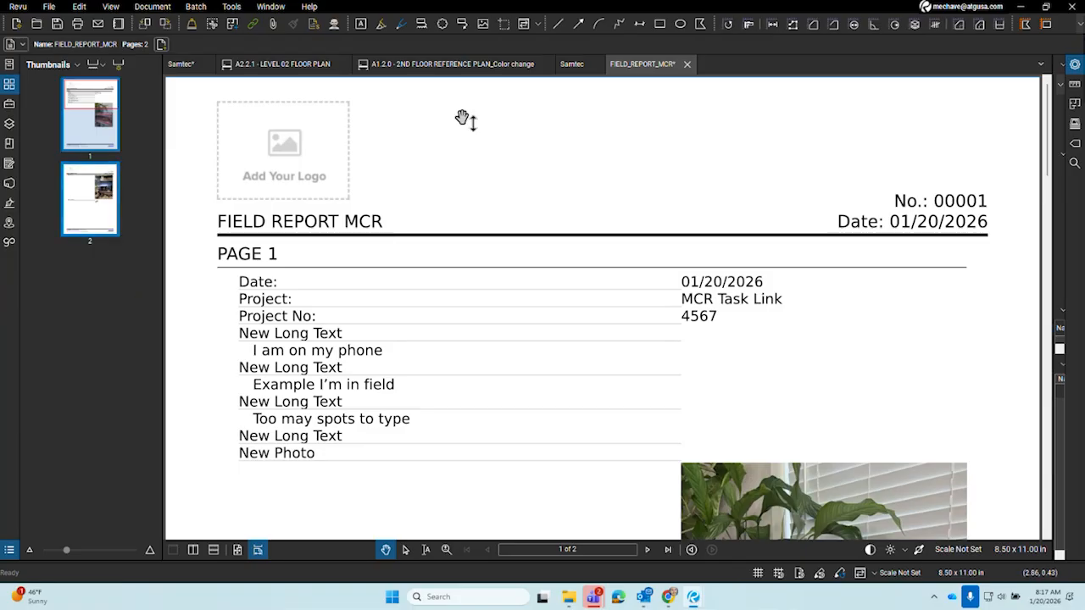
click(572, 68)
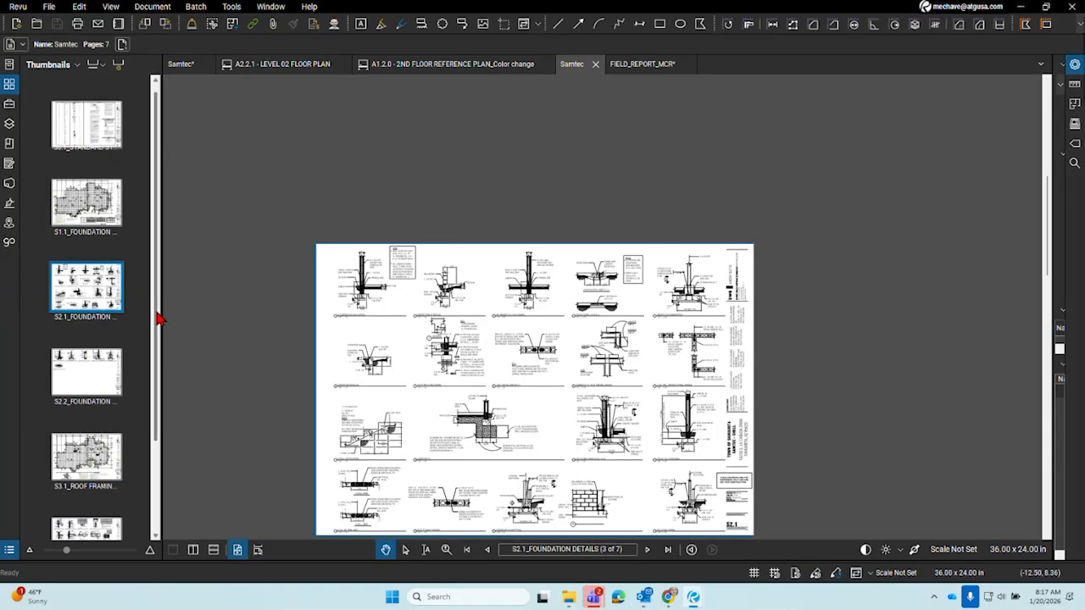
drag(156, 397, 141, 517)
right_click(141, 517)
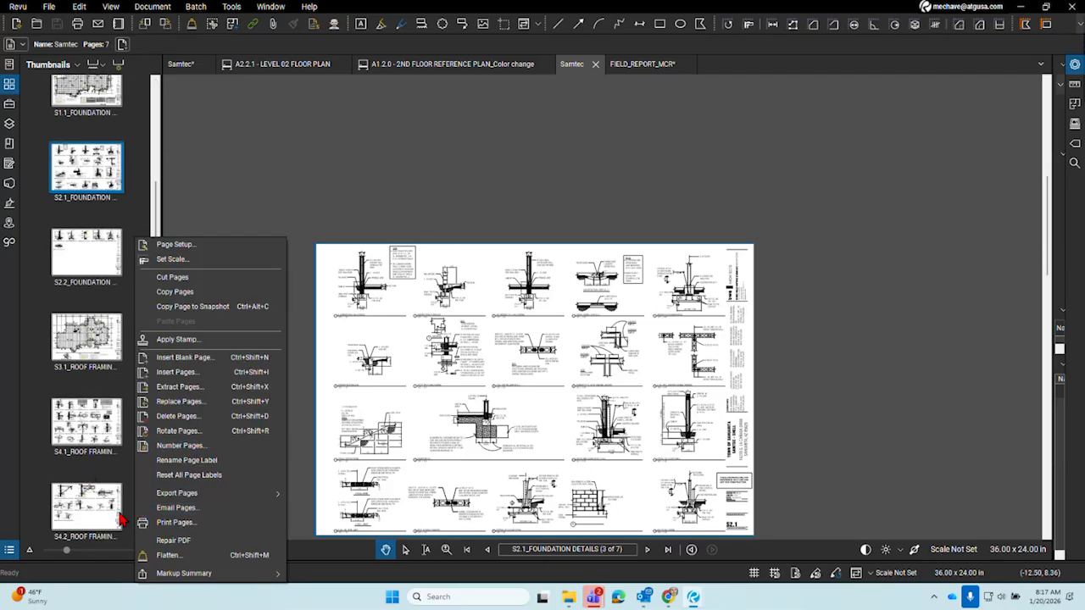
click(131, 521)
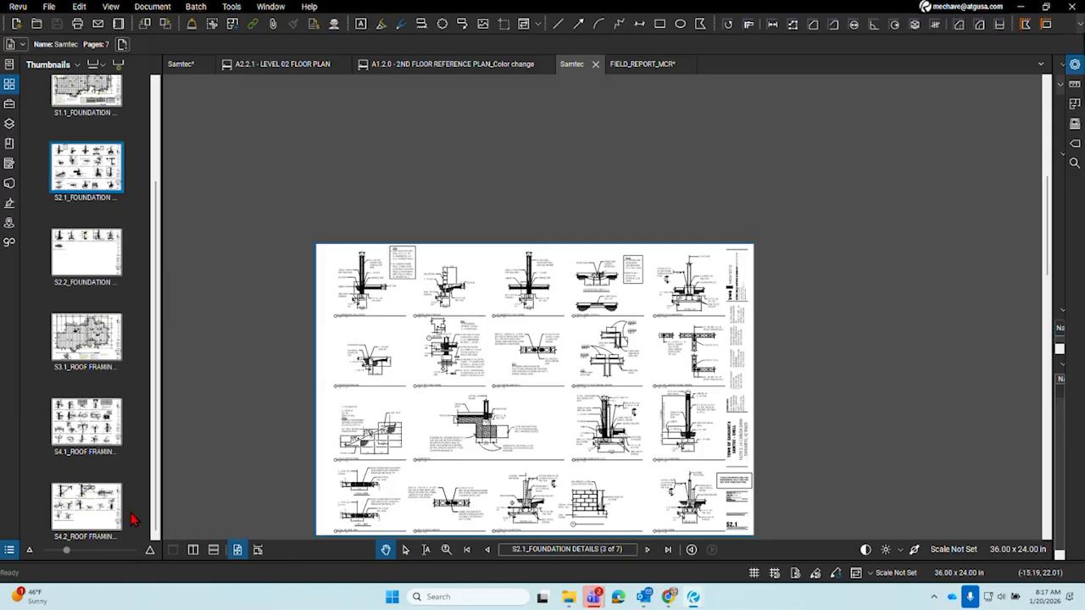
right_click(131, 521)
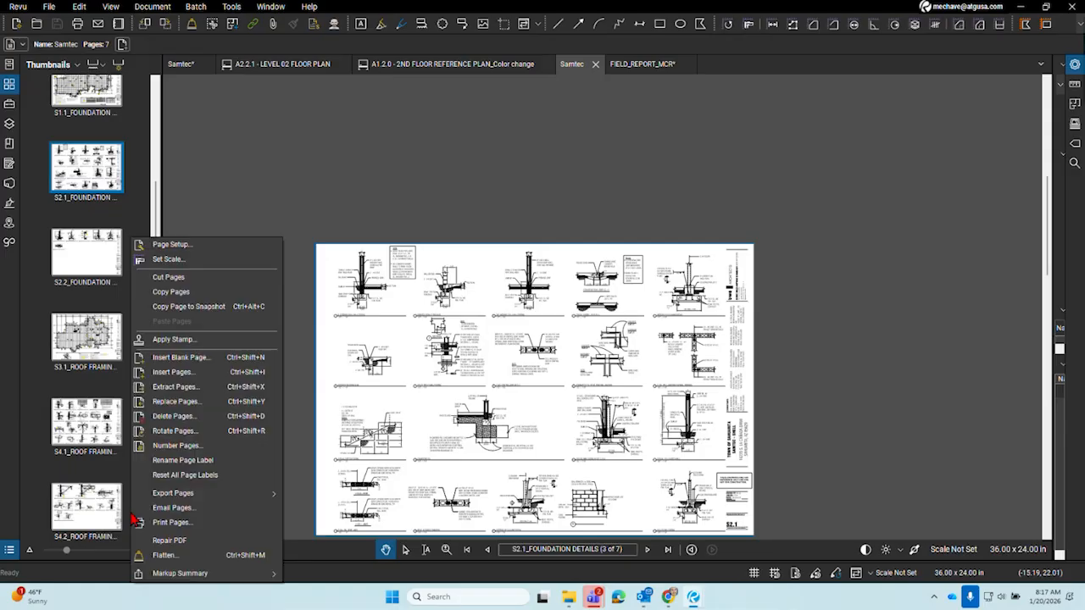
click(312, 173)
Copy both FIELD_REPORT_MCR pages and paste them into the Samtec document after the S3.1 roof framing page
click(635, 63)
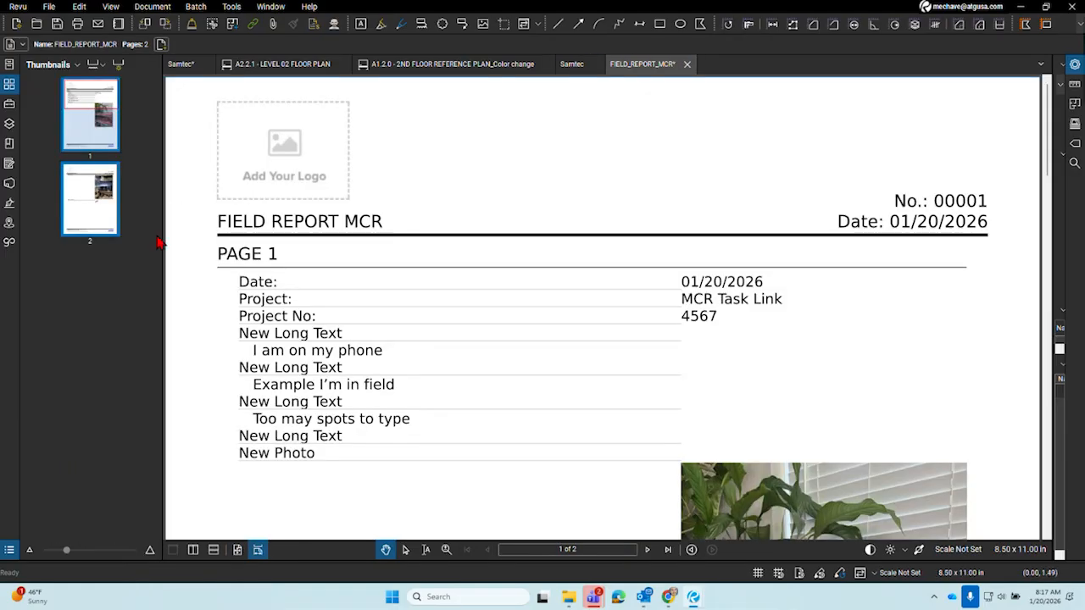
right_click(102, 198)
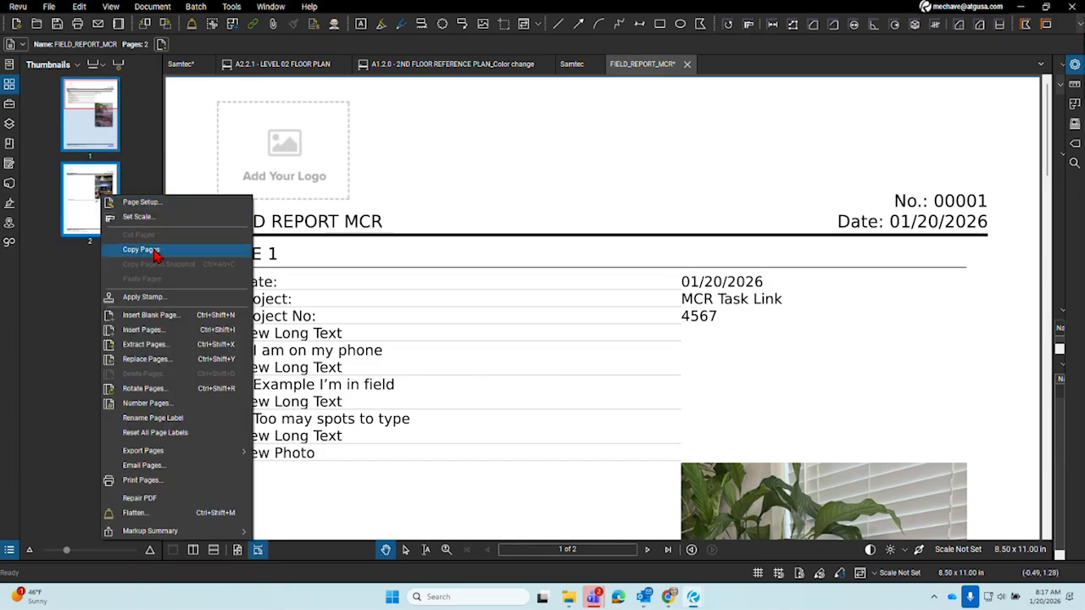
click(140, 250)
click(572, 64)
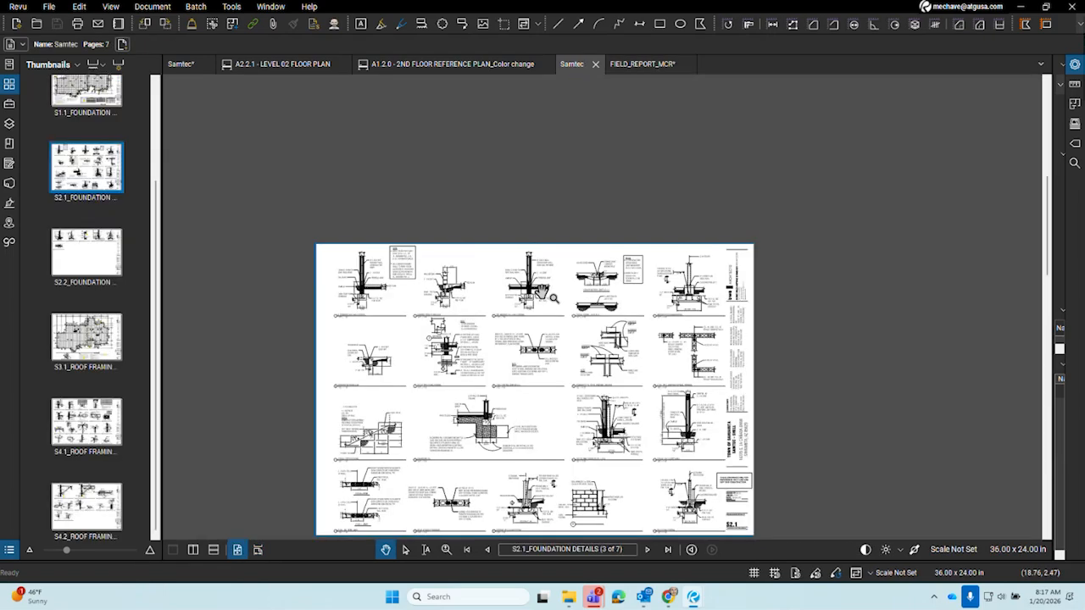
right_click(145, 375)
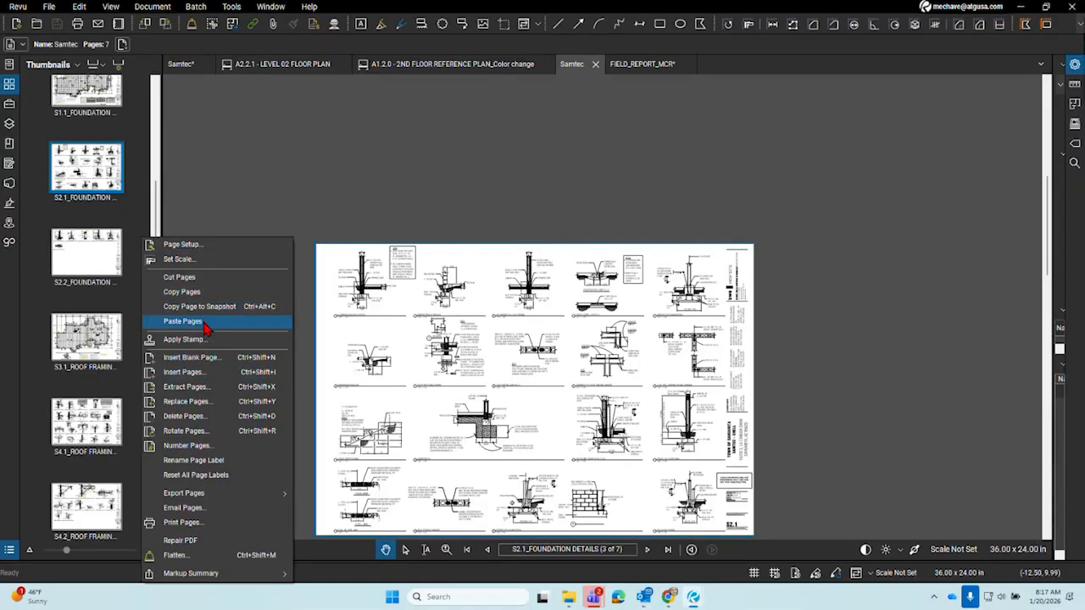
click(203, 320)
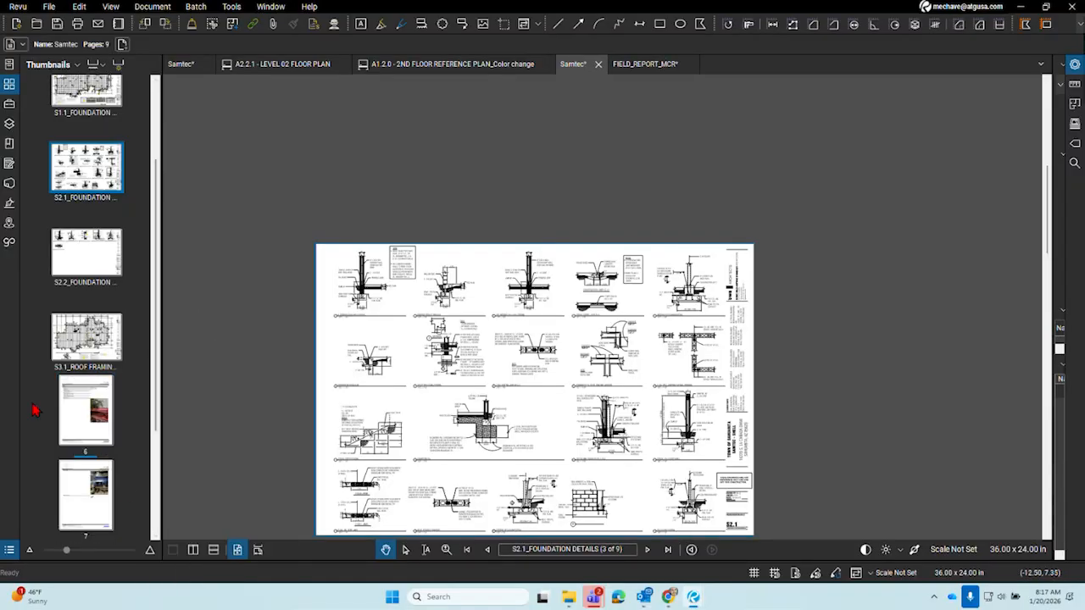
click(631, 68)
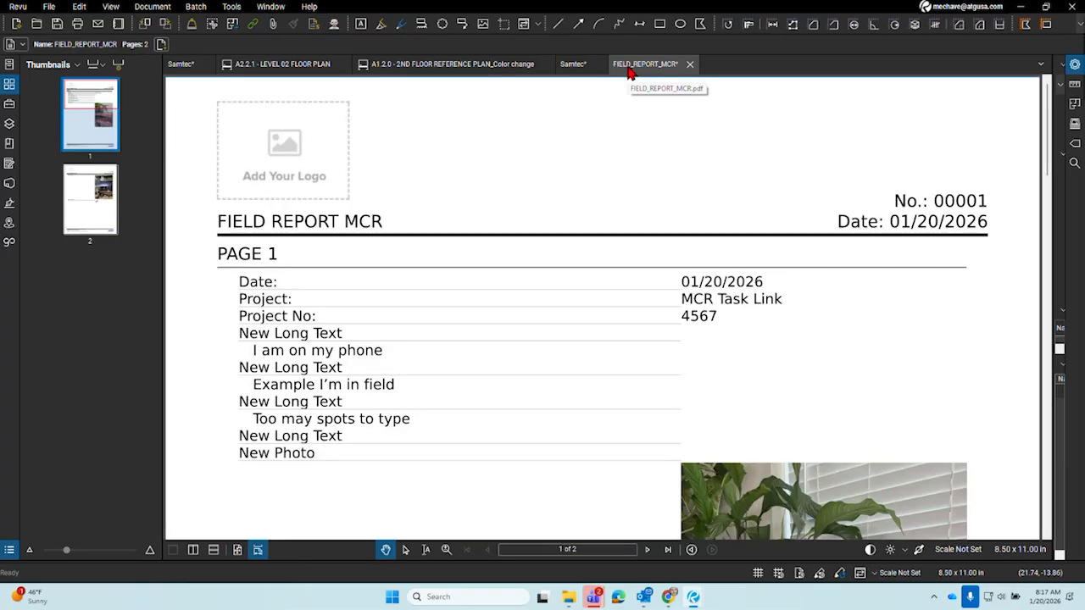
right_click(393, 152)
click(421, 115)
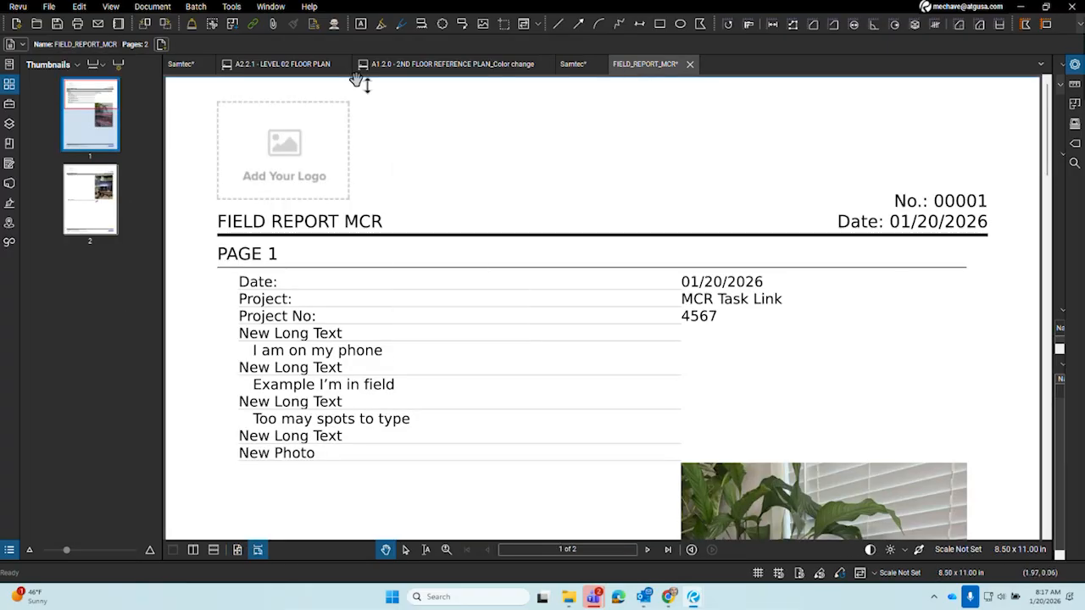
click(49, 7)
click(589, 75)
click(583, 66)
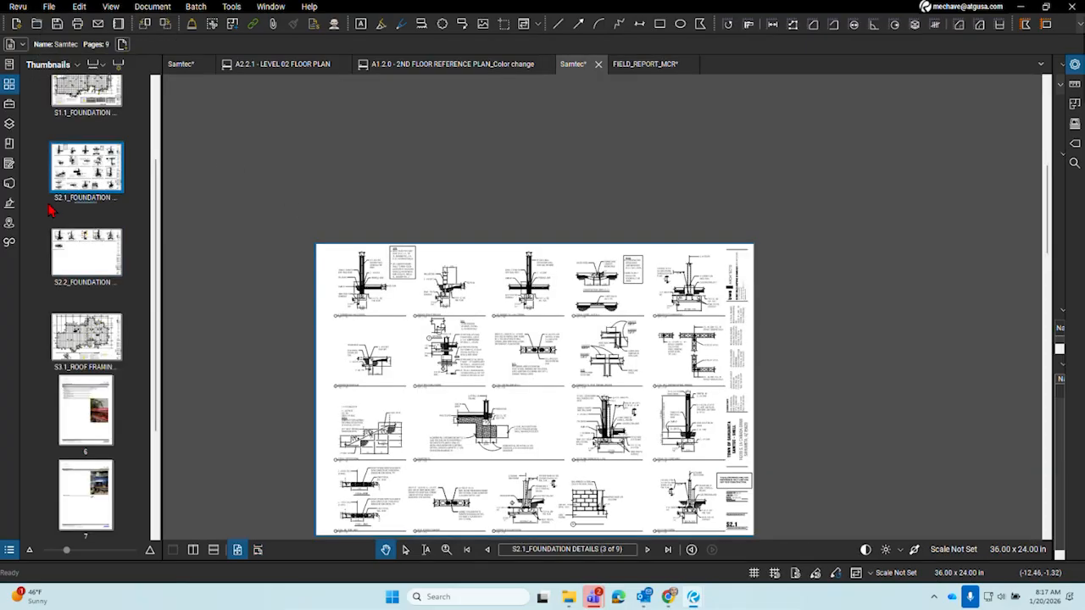
scroll(51, 213, up, 2)
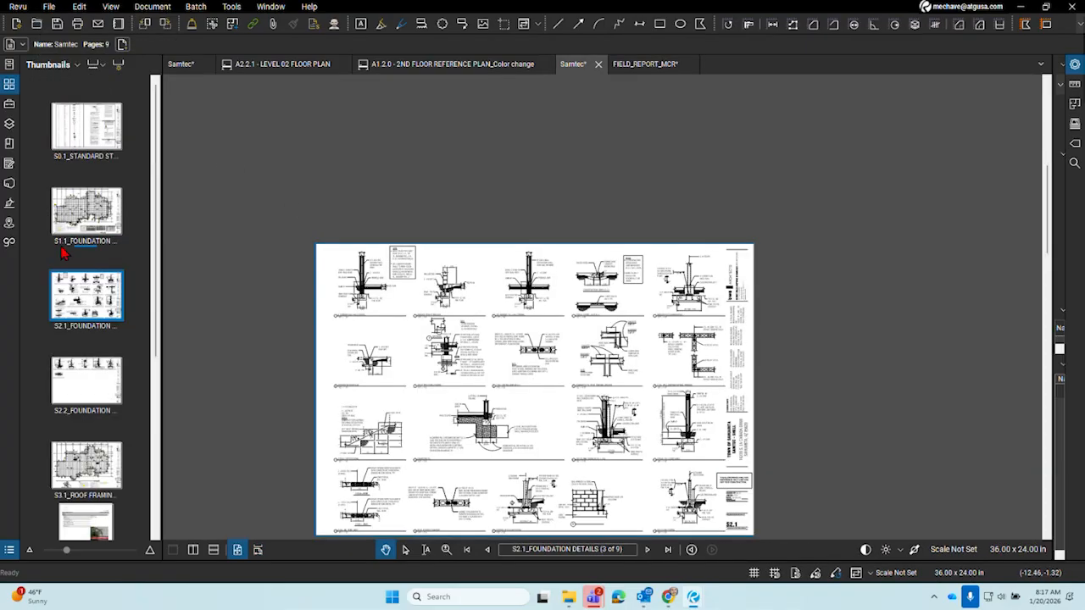
Show the Task Link history in a wider panel and start a task export
click(10, 184)
click(10, 242)
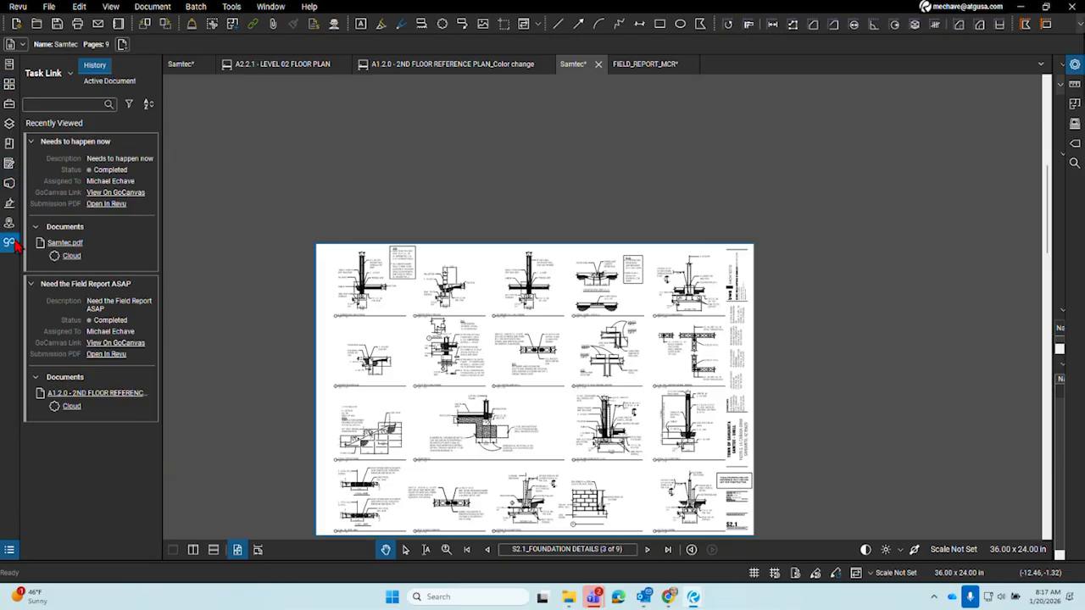
drag(161, 192, 360, 193)
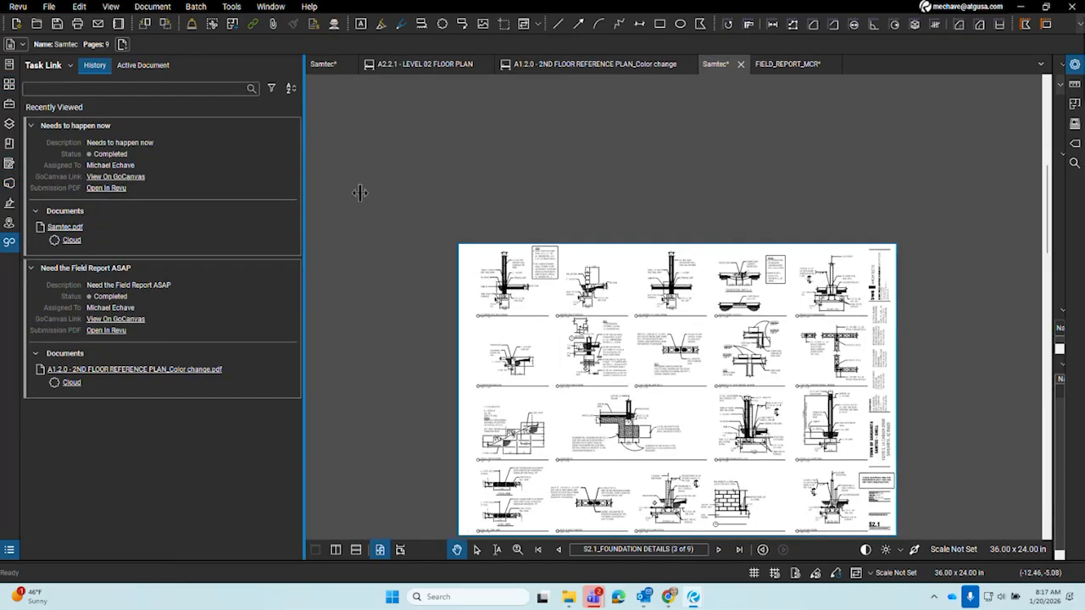
click(71, 67)
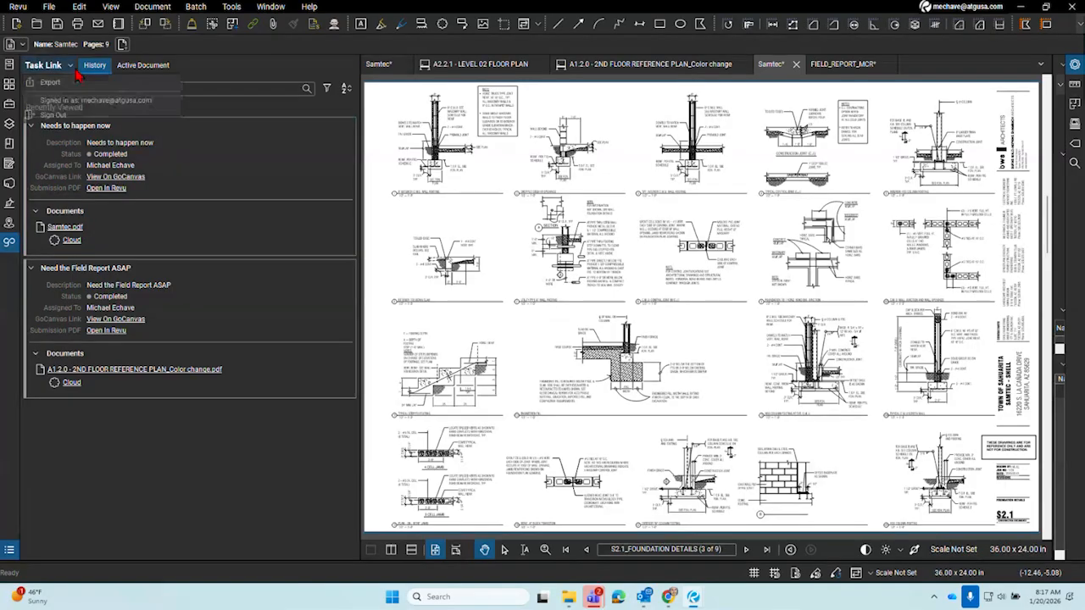
click(46, 82)
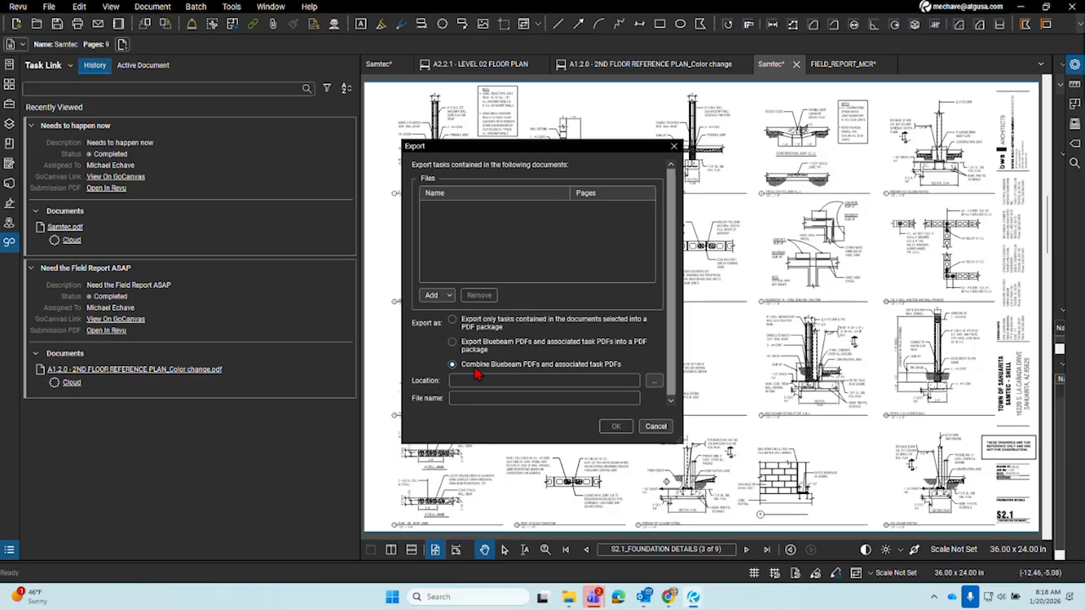
Create a folder named Task Link on the Desktop and set it as the export location
click(654, 382)
click(450, 414)
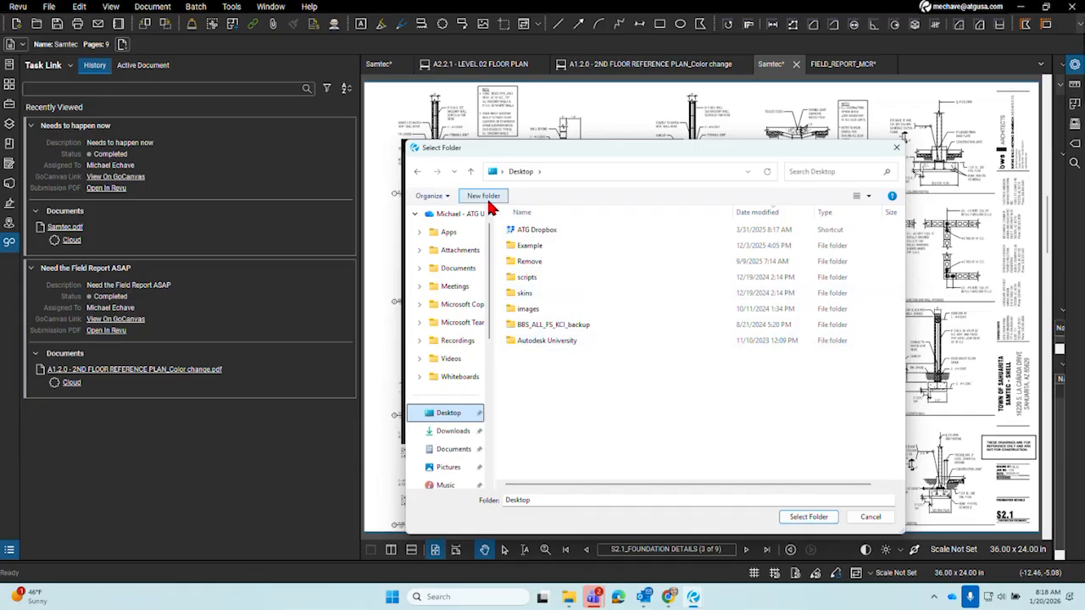
text(Task Link)
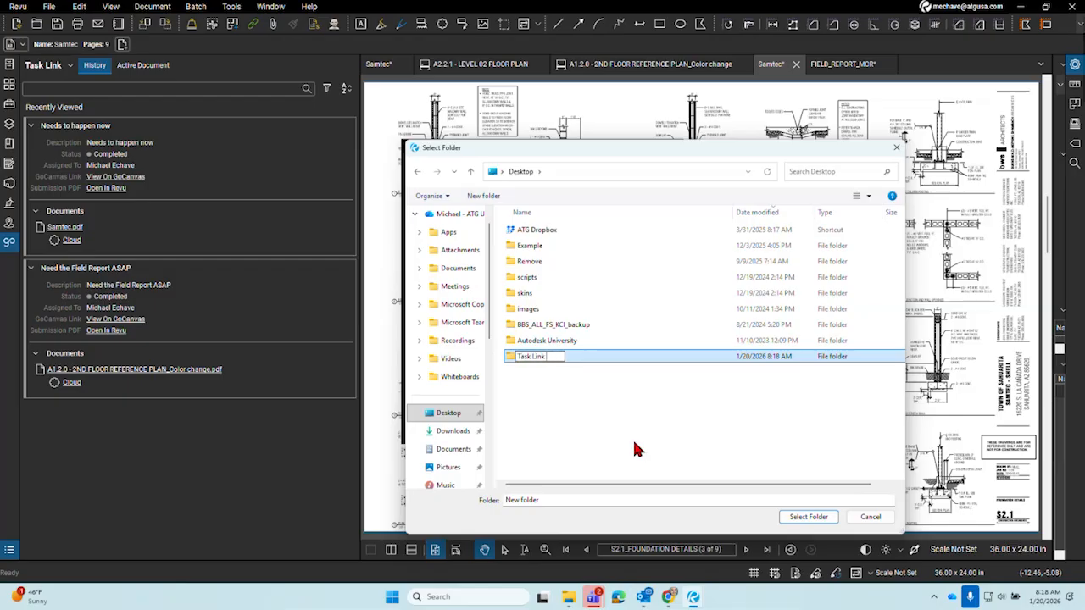
double_click(595, 355)
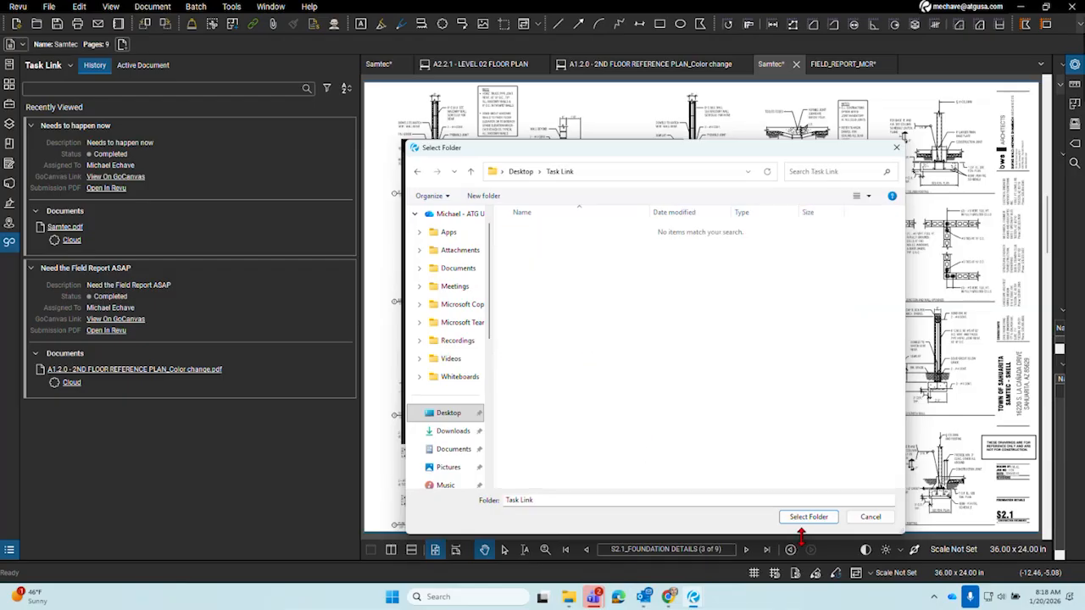
click(813, 517)
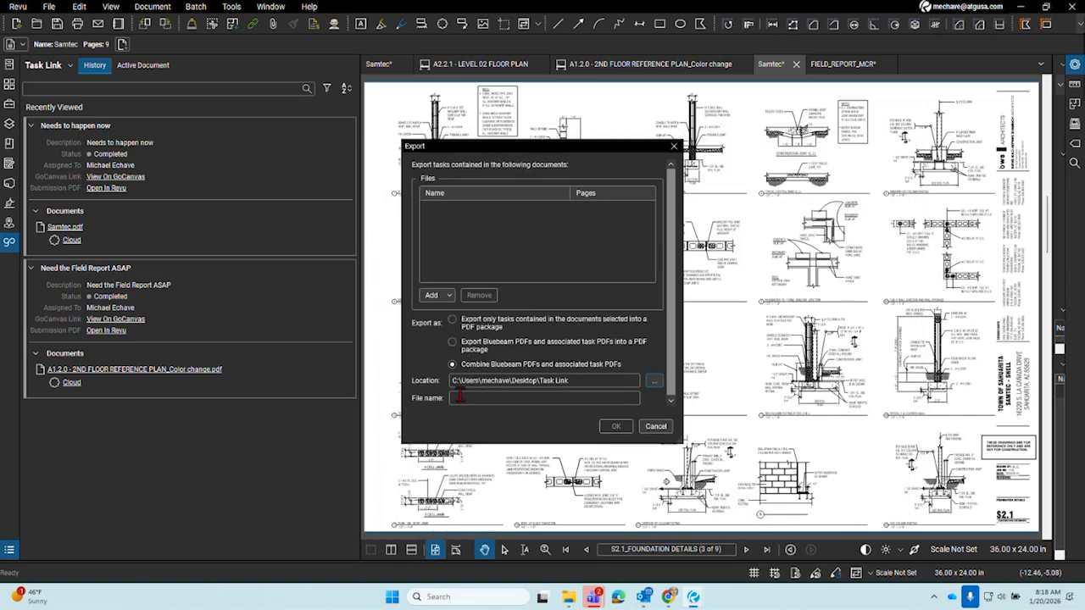
Add the open files to the export list and remove the 7-page Samtec.pdf and FIELD_REPORT_MCR.pdf, keeping the 9-page Samtec.pdf
click(435, 300)
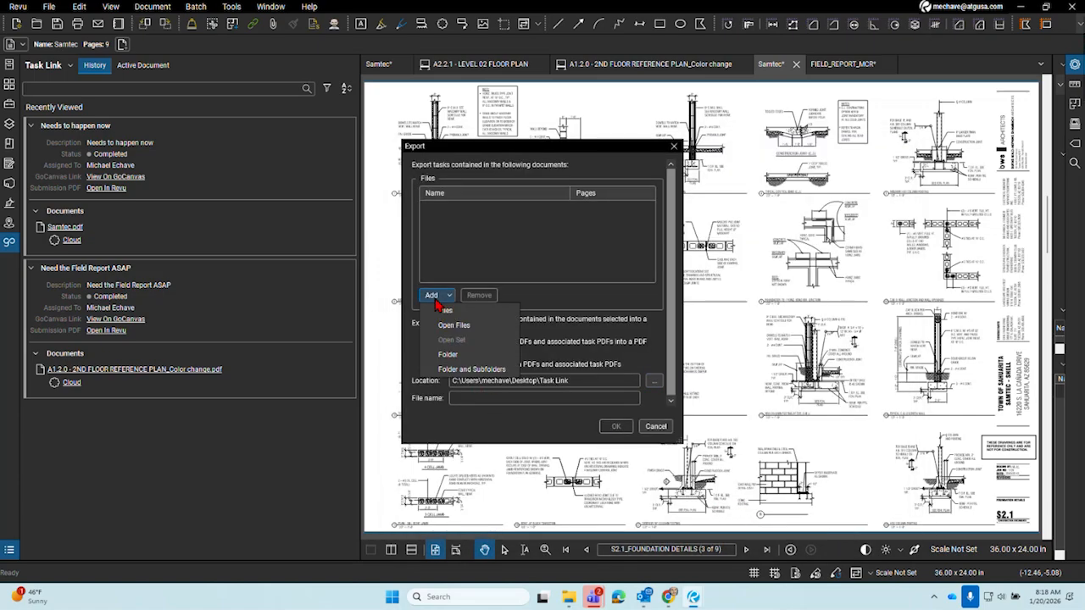
click(469, 327)
key(Return)
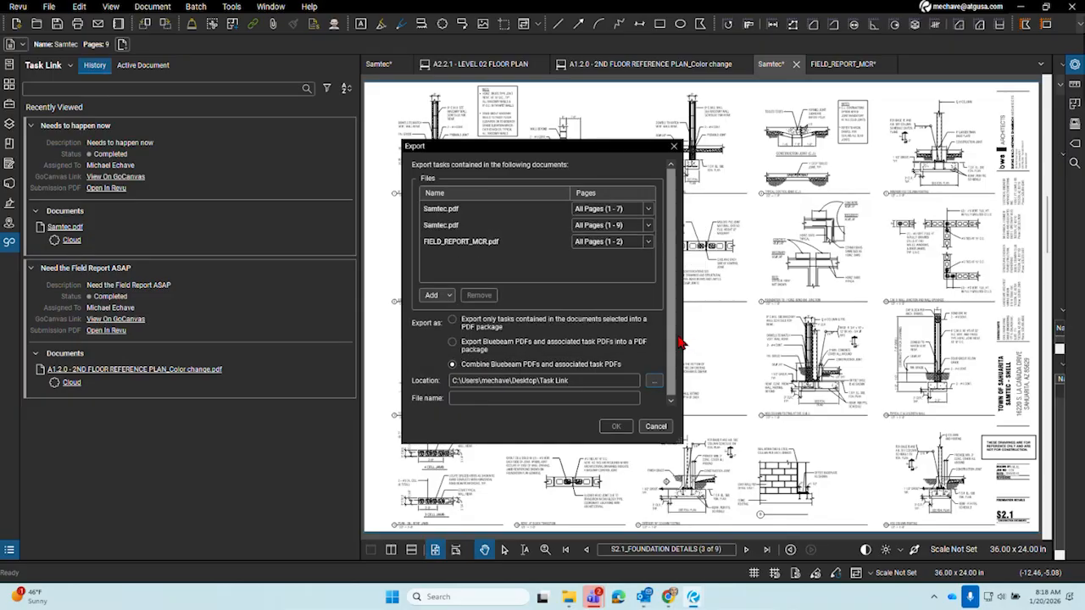
click(479, 212)
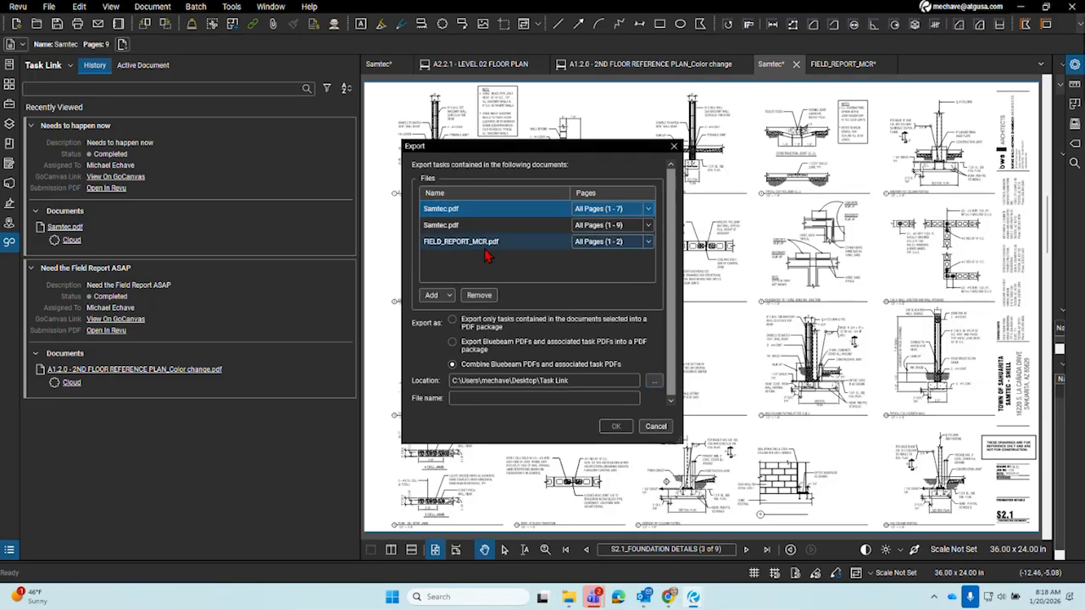
ctrl+click(487, 243)
click(479, 295)
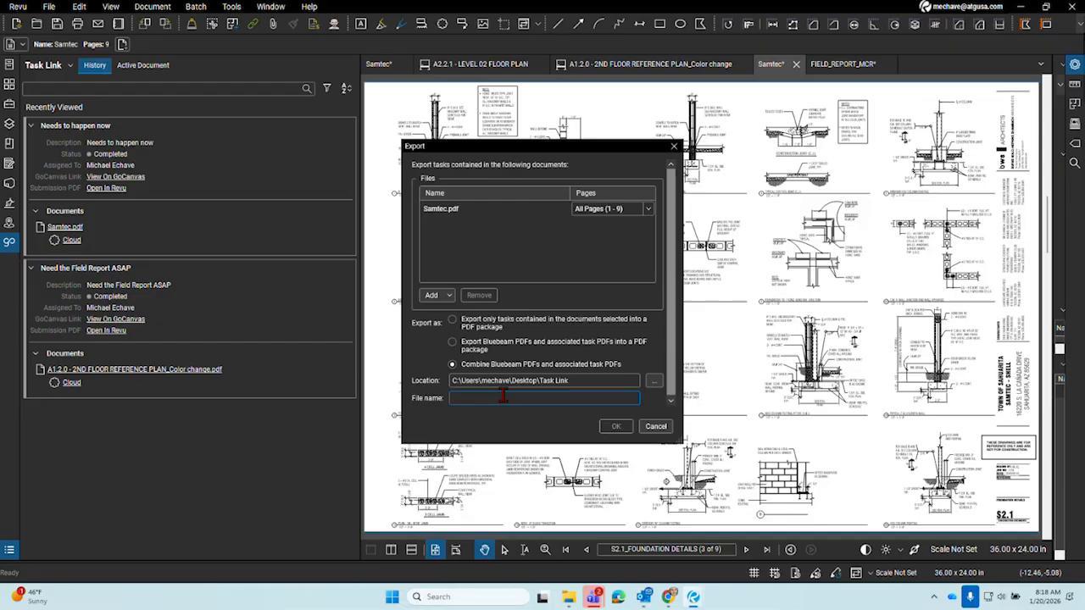
Try to export the listed document's tasks with the file name Project close out, and cancel the export
text(Project close out)
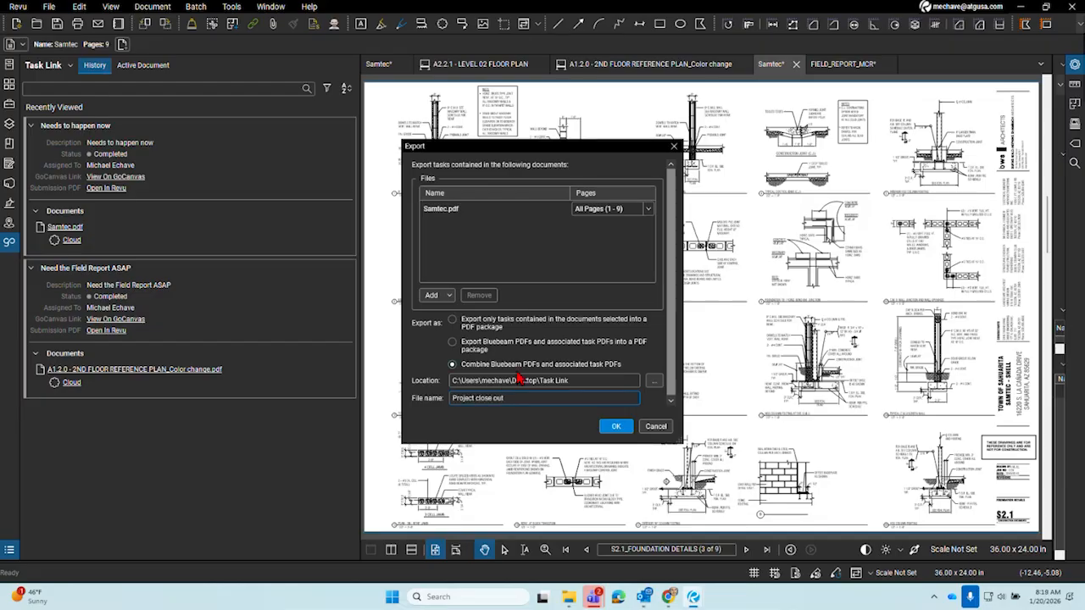
click(616, 427)
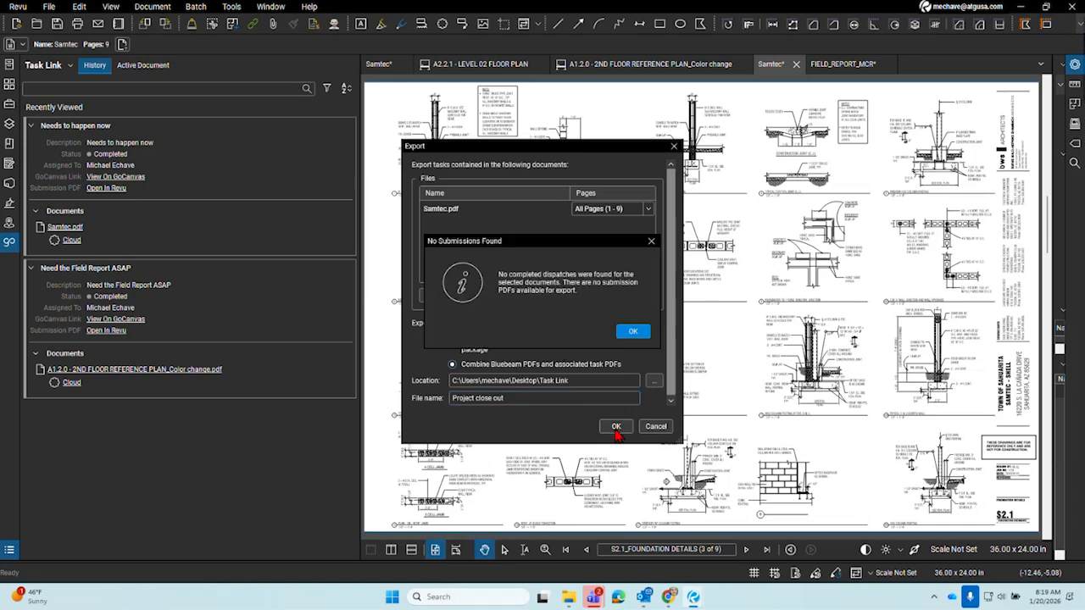
click(631, 332)
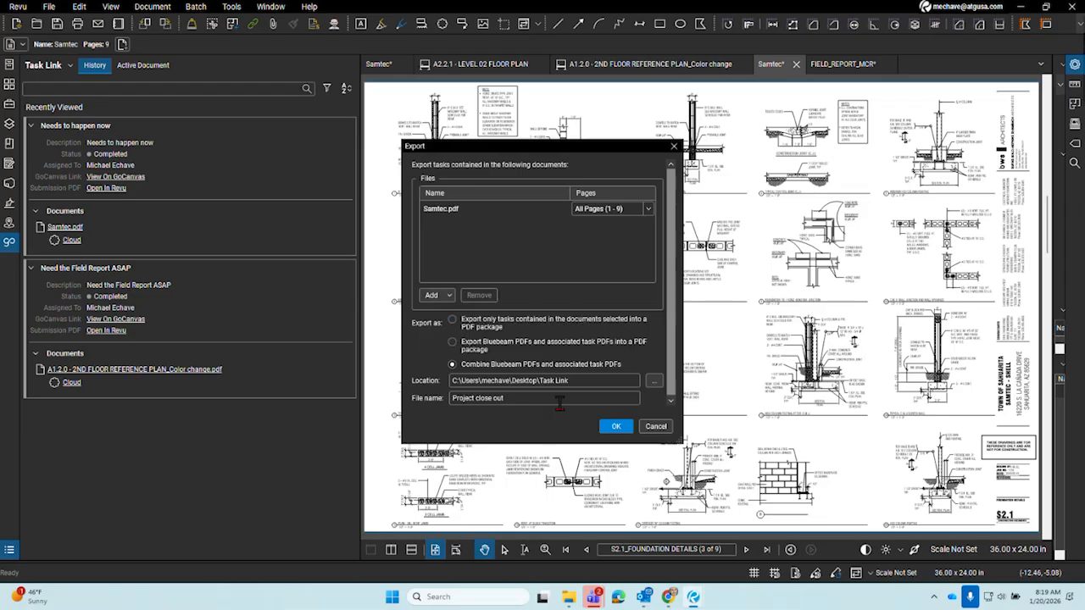
click(655, 426)
Try to save the 9-page Samtec document in place, and try to save it to the Desktop as Samtec
right_click(771, 64)
click(792, 81)
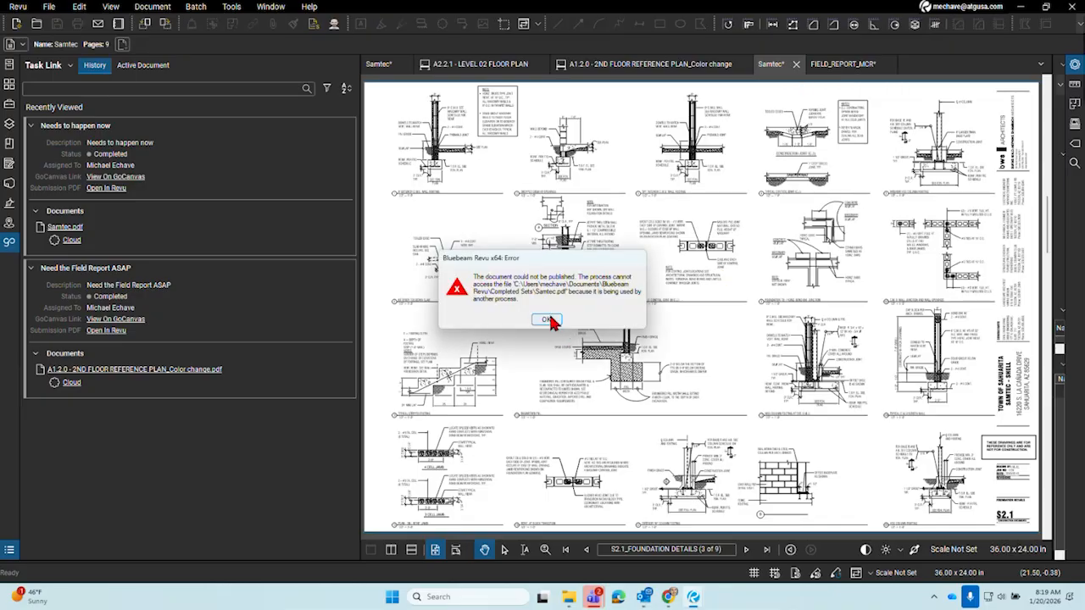
click(545, 319)
right_click(764, 64)
click(816, 83)
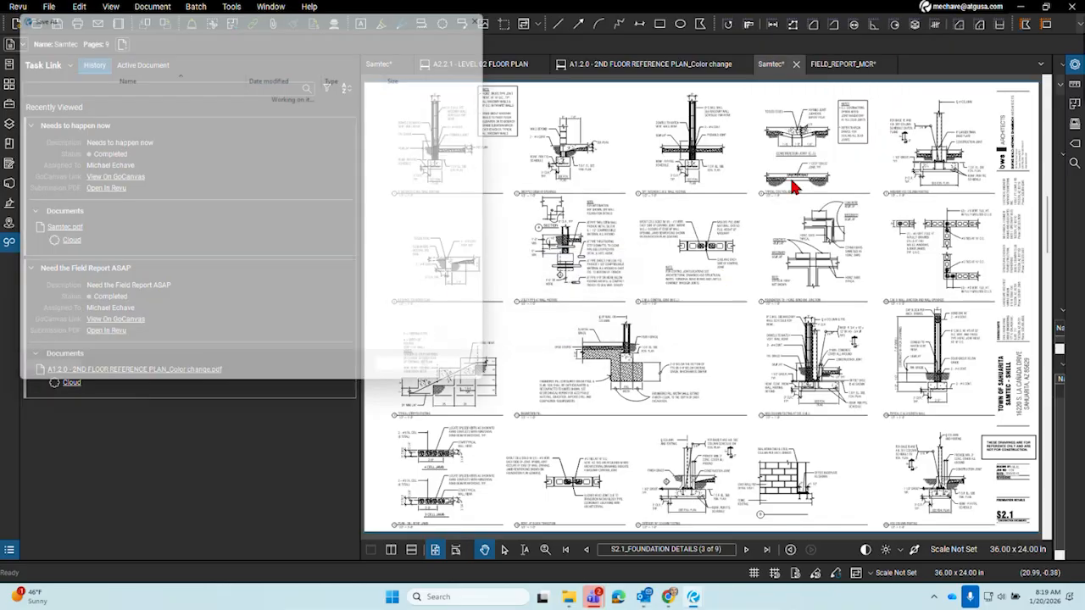
scroll(55, 271, up, 4)
click(49, 221)
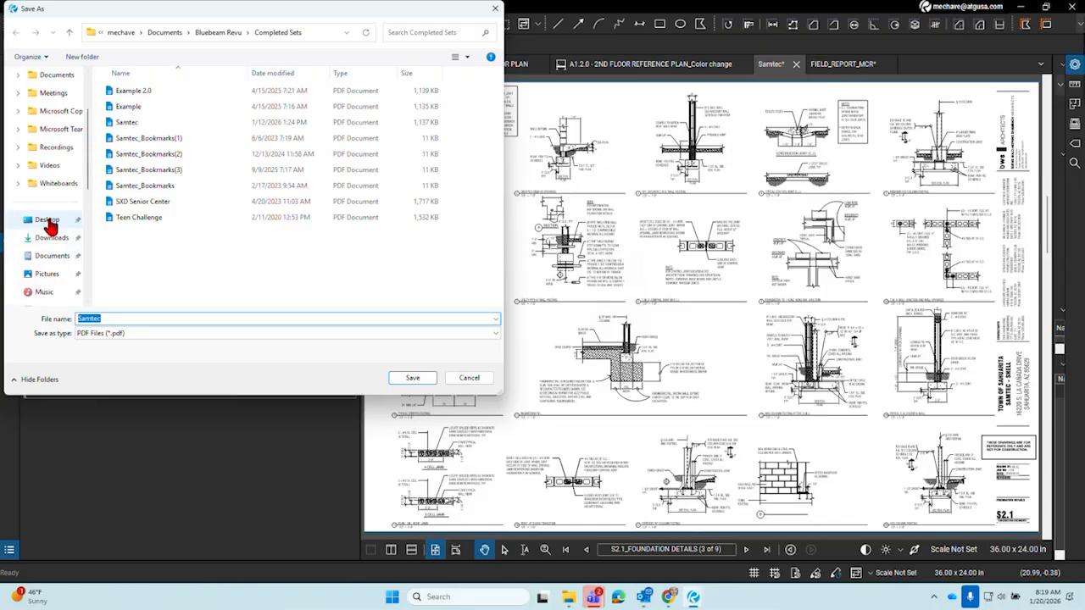
click(422, 379)
click(569, 298)
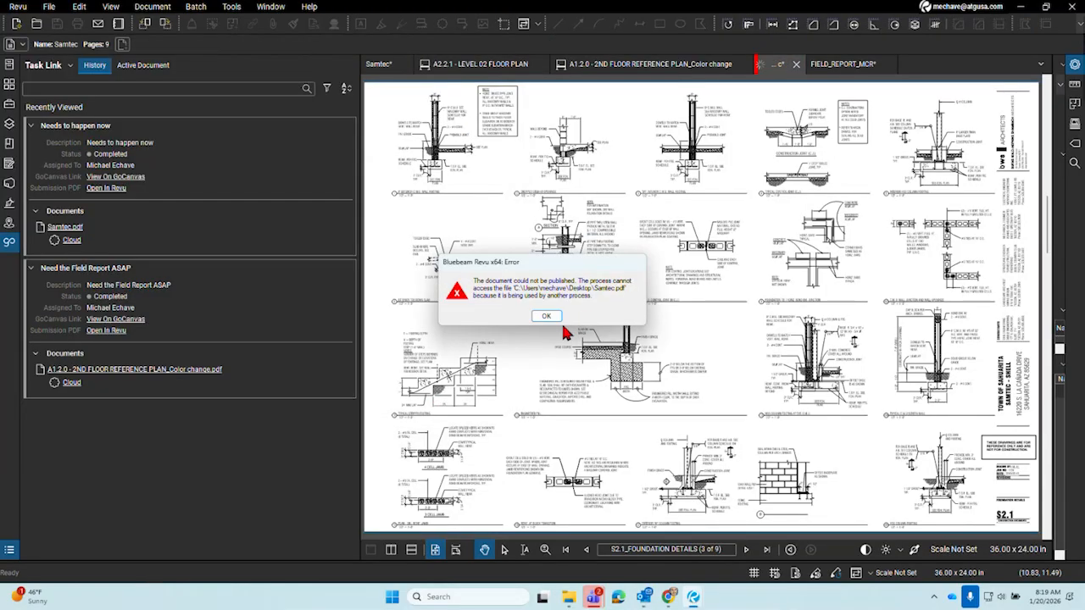
click(555, 313)
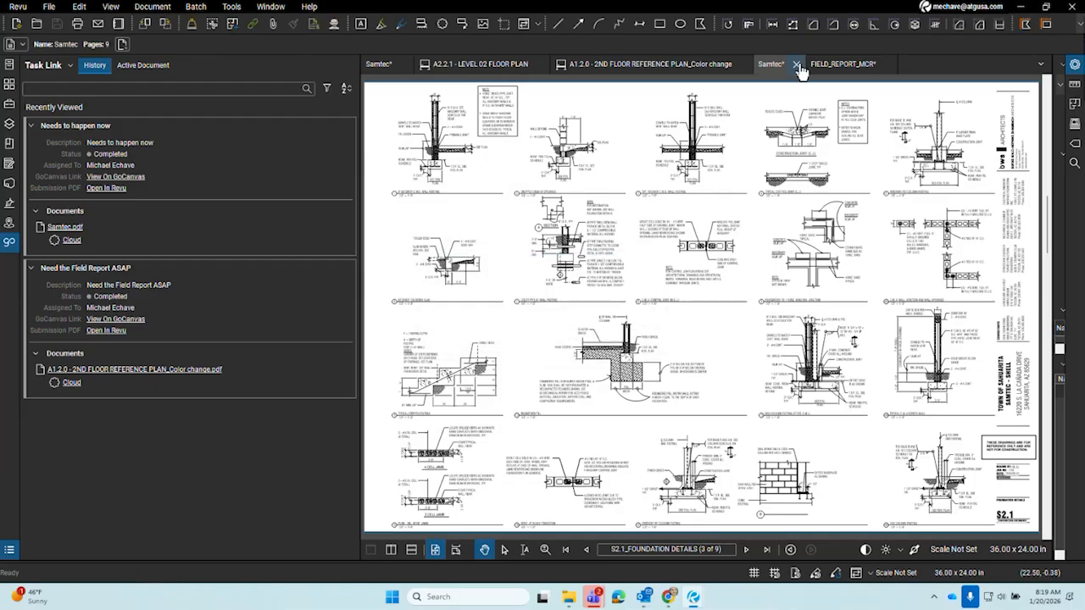
Save the 9-page Samtec document on the Desktop as a PDF named Samtec MCR
mouse_move(692, 598)
right_click(787, 76)
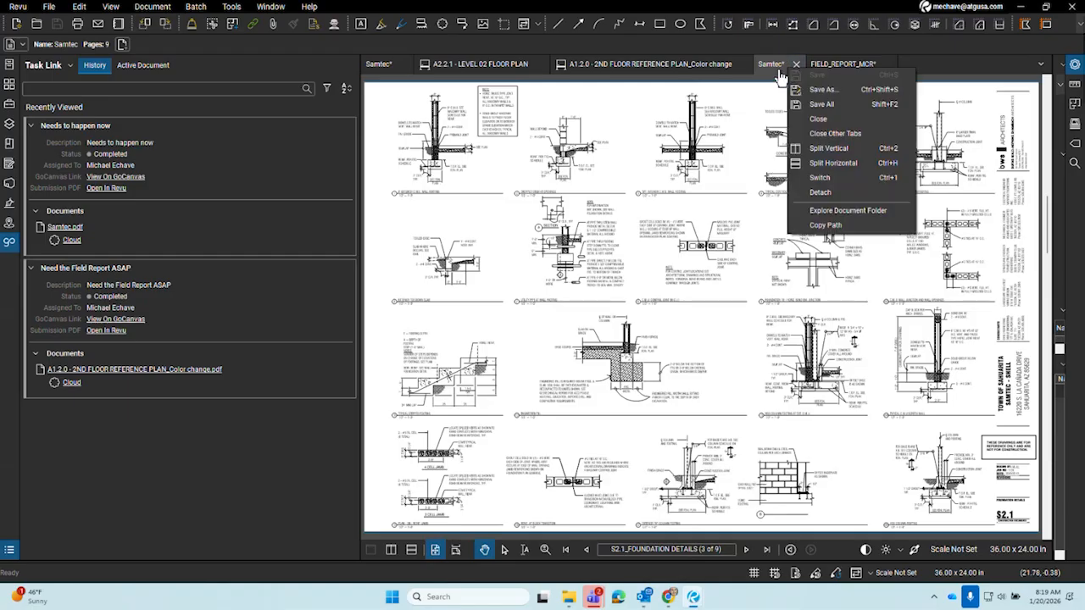
click(806, 96)
scroll(54, 223, up, 5)
click(47, 167)
click(170, 336)
click(169, 339)
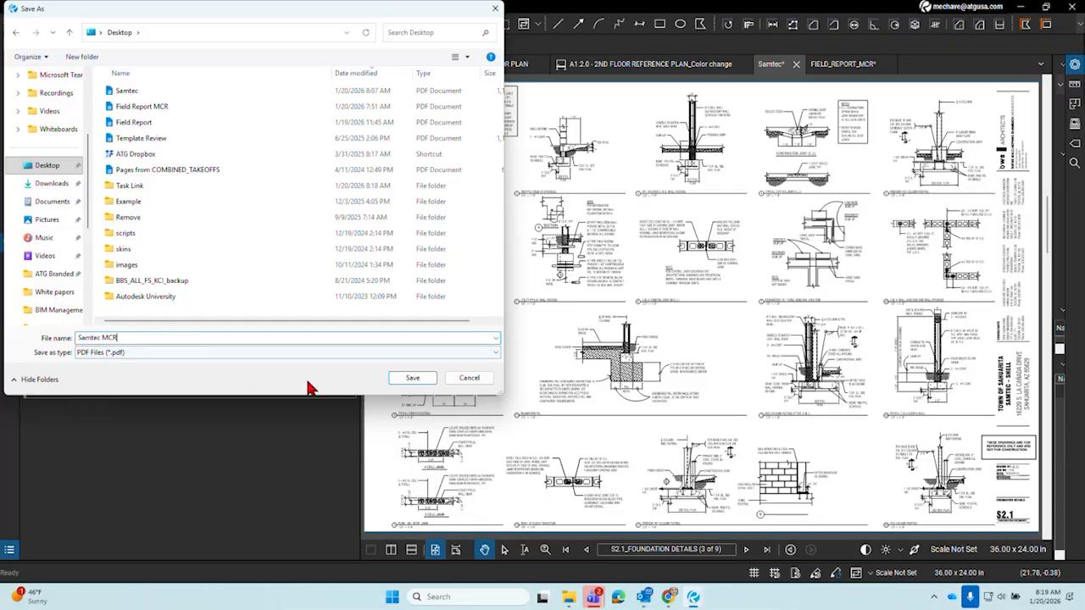
click(411, 381)
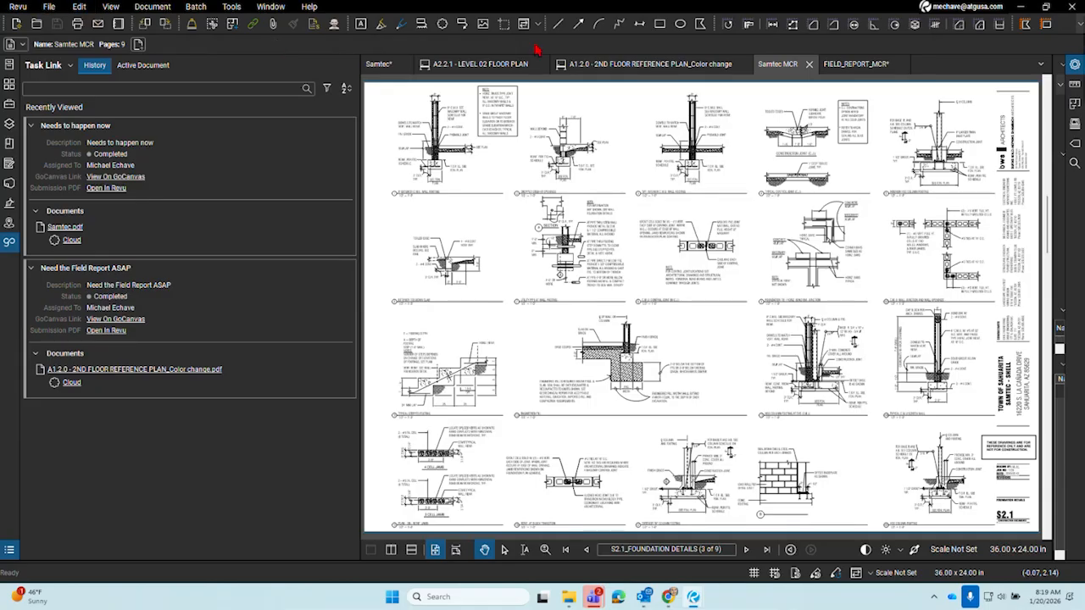
Start a task export that combines Bluebeam PDFs and associated task PDFs, with the Desktop's Task Link folder as its location
click(71, 65)
click(50, 82)
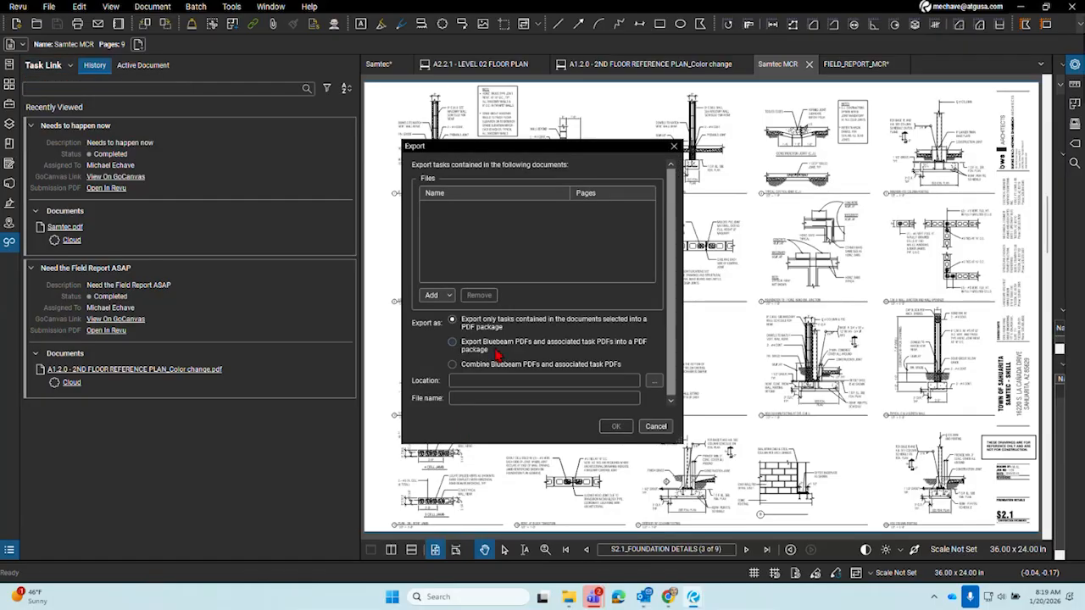
click(654, 380)
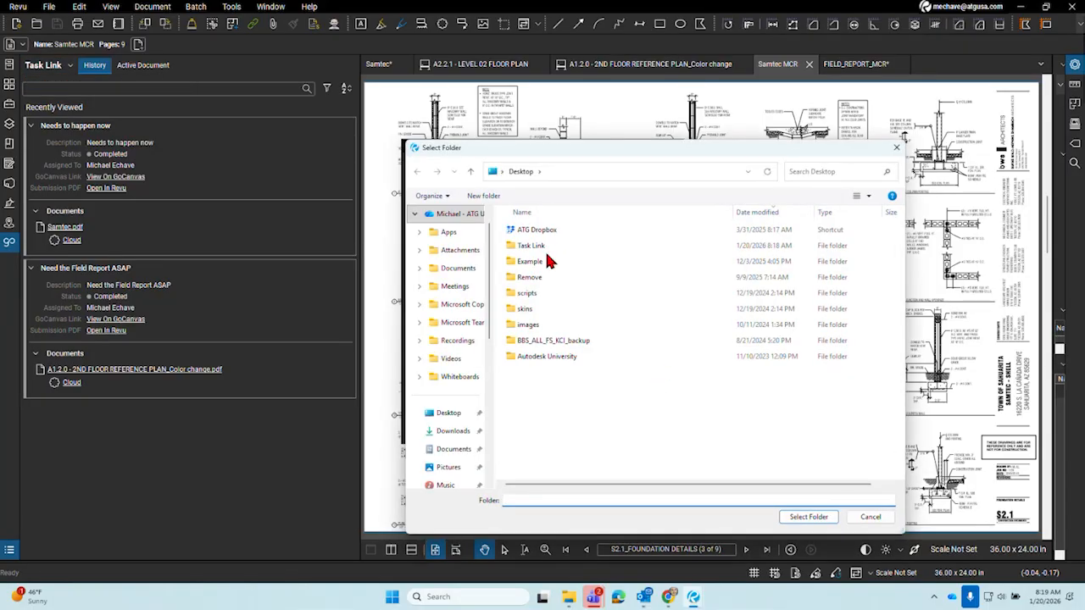
click(455, 413)
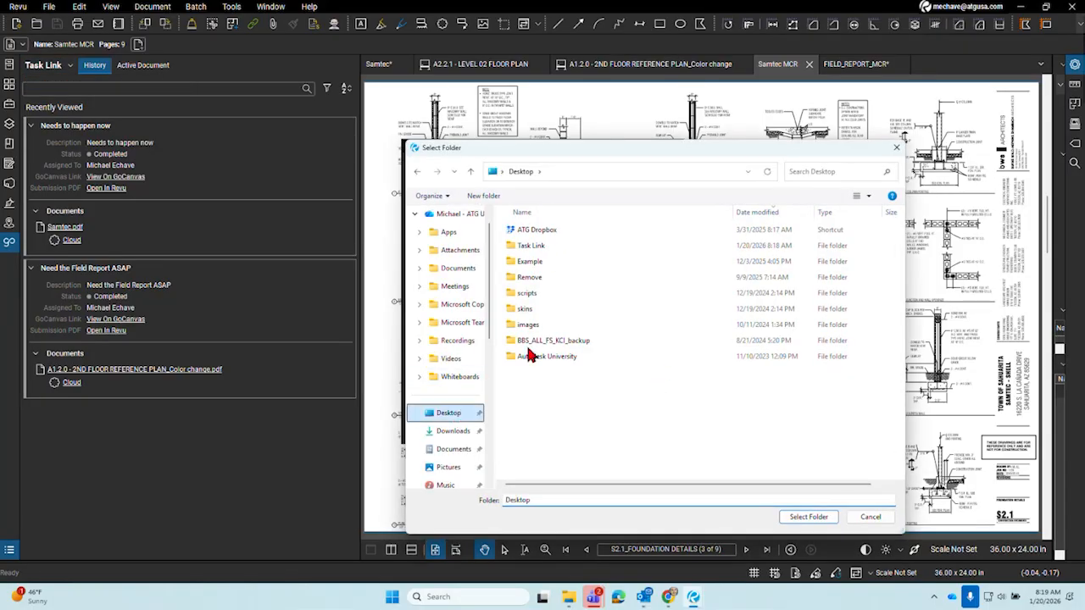
click(542, 245)
click(808, 516)
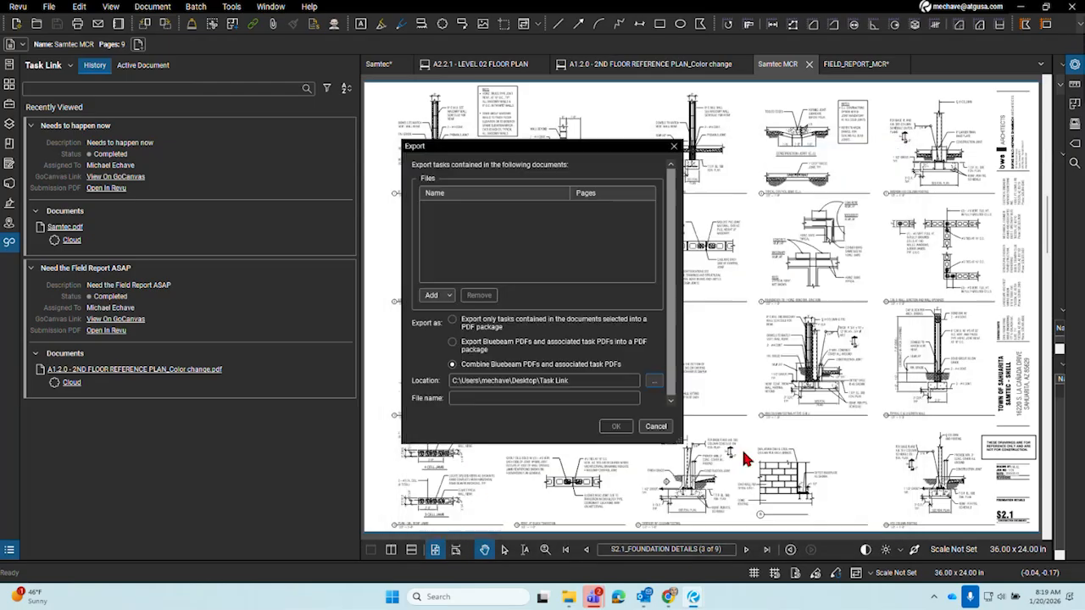
Add the open files to the export and remove Samtec.pdf and FIELD_REPORT_MCR.pdf, leaving only Samtec MCR.pdf
click(437, 294)
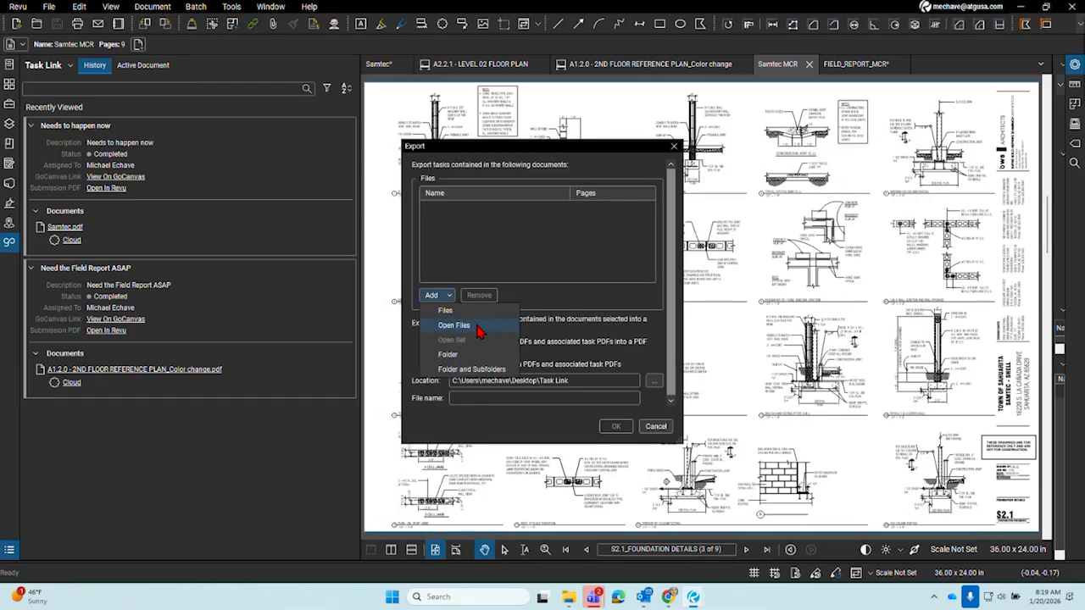
click(478, 326)
click(678, 337)
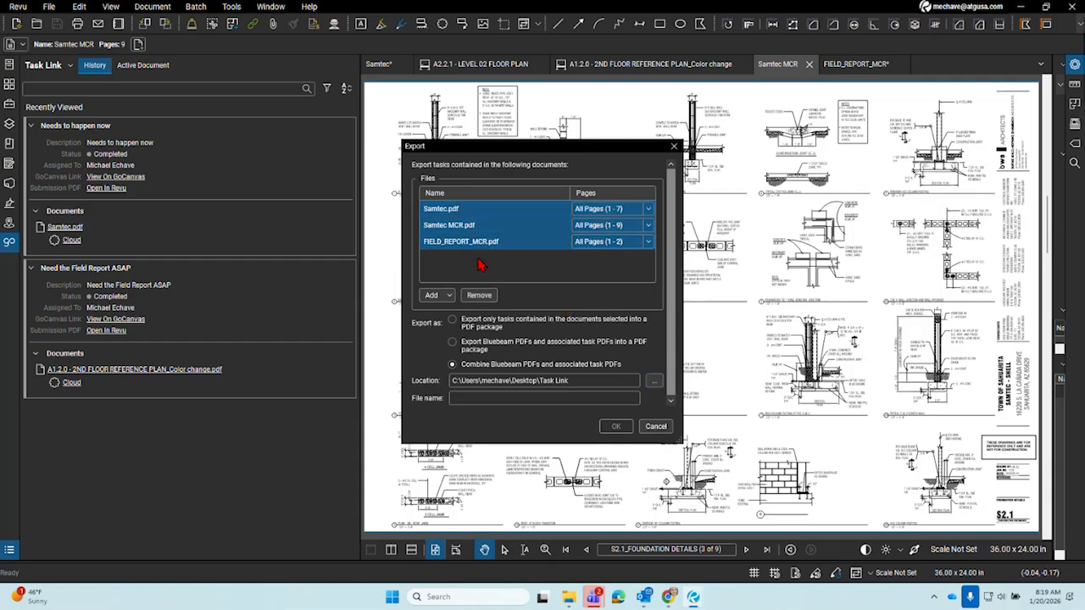
click(485, 247)
ctrl+click(474, 211)
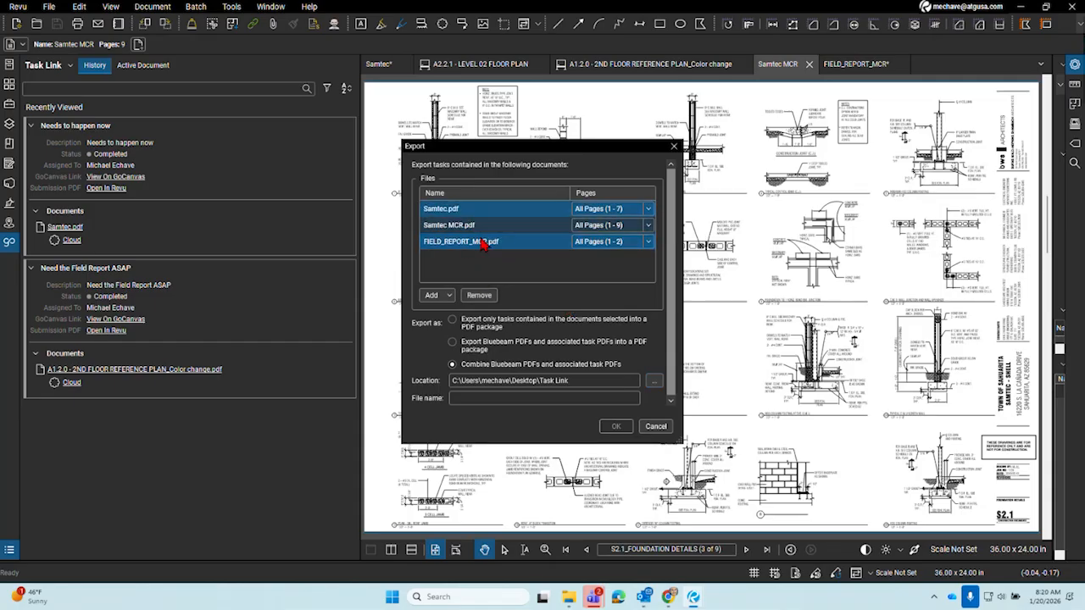
click(479, 295)
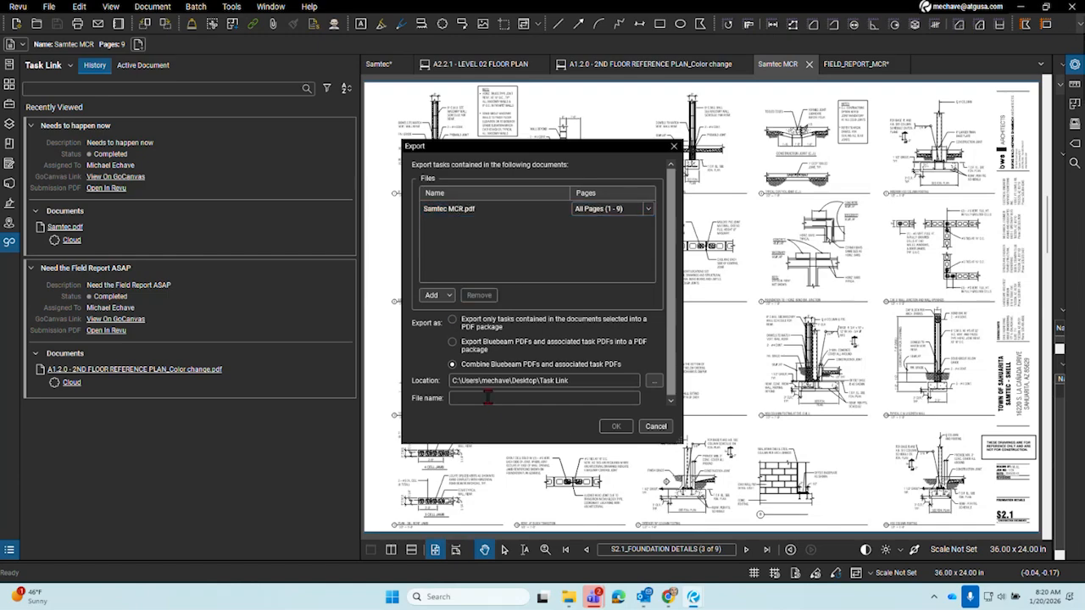
Name the export MCR Task Link, try repeatedly to run it, and cancel the export
text(MCR Task Link)
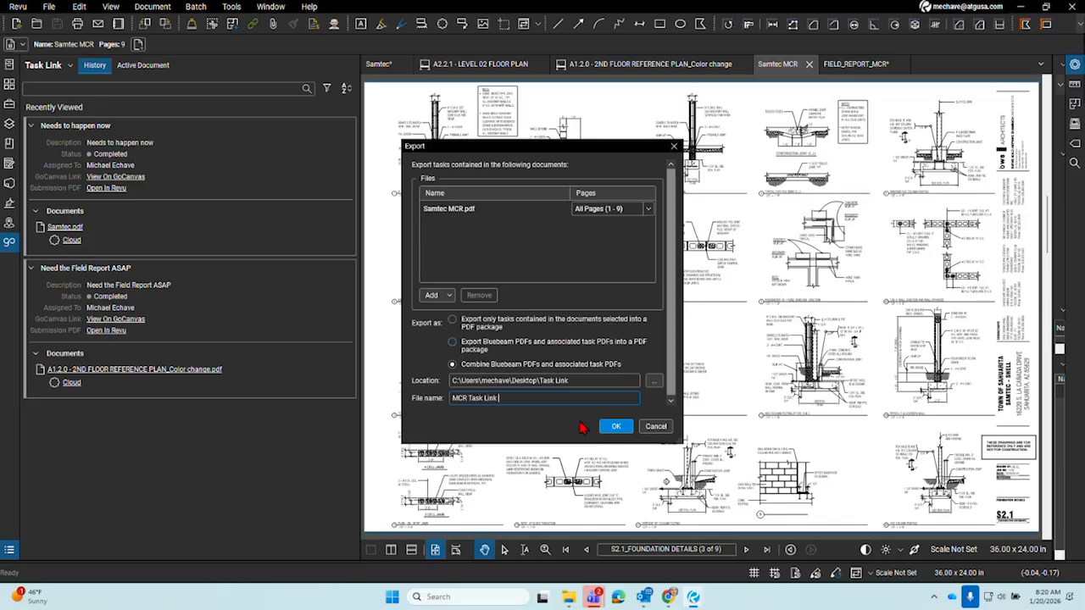
click(613, 428)
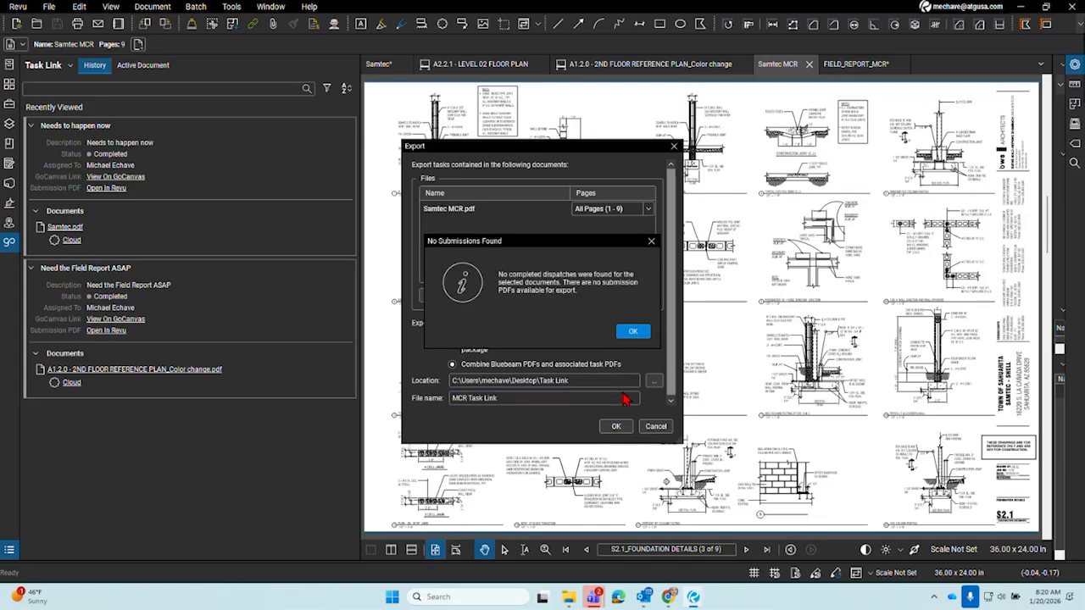
click(633, 331)
click(616, 427)
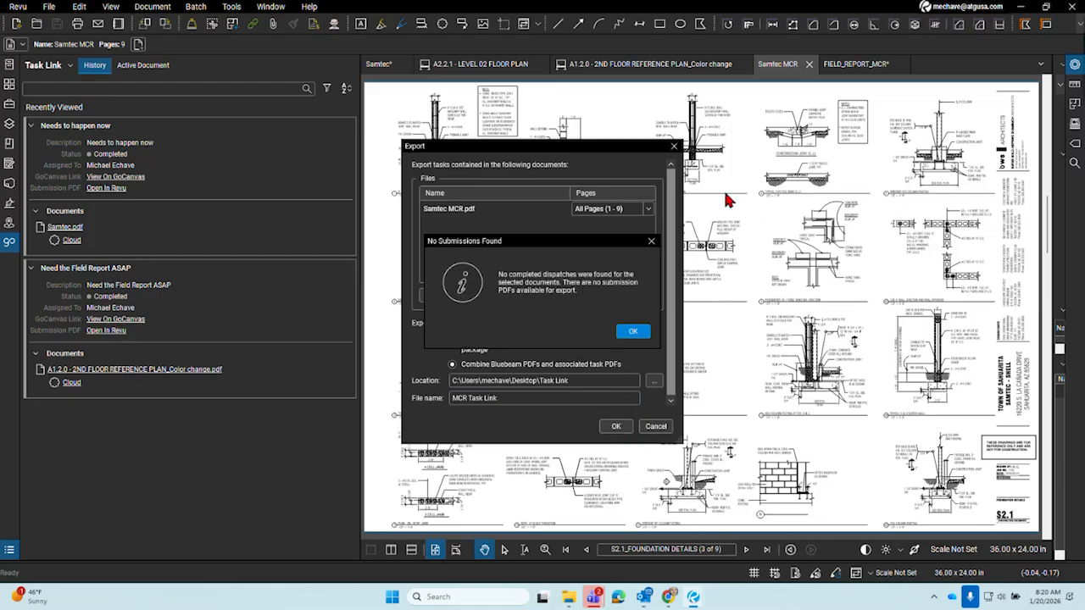
key(Return)
click(615, 429)
click(633, 331)
click(655, 427)
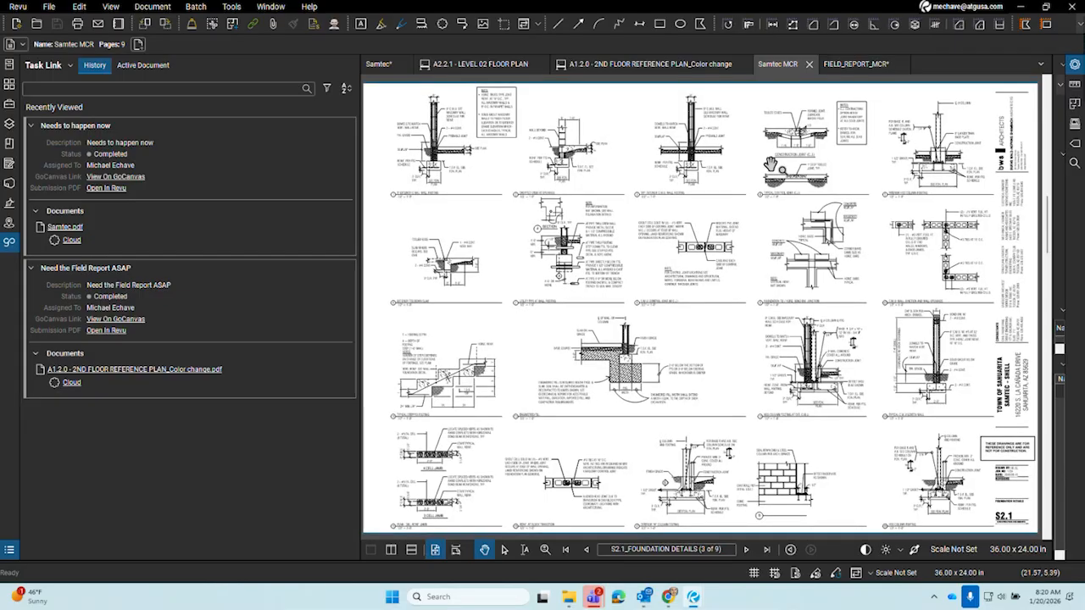
right_click(773, 66)
click(790, 85)
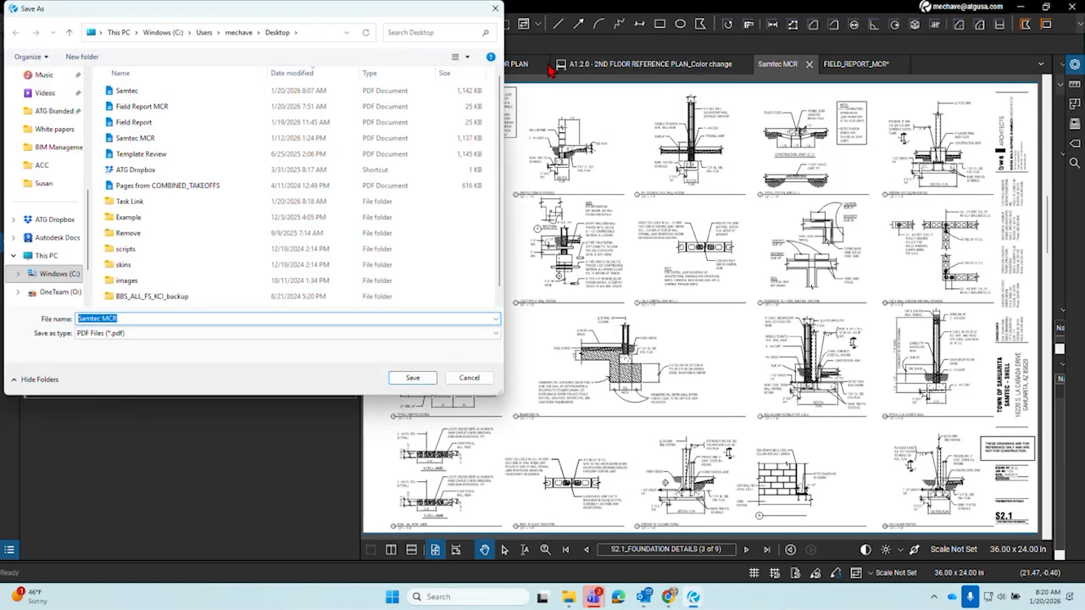
click(461, 378)
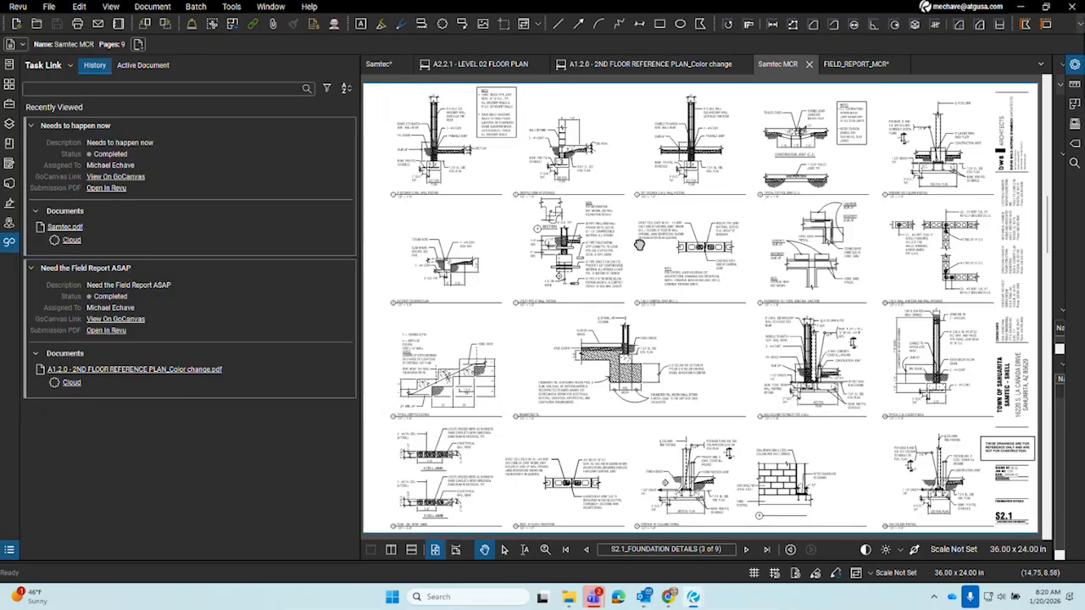
Show the Task Link items of the active Samtec MCR document and view its S1.1 foundation plan page up close
click(144, 68)
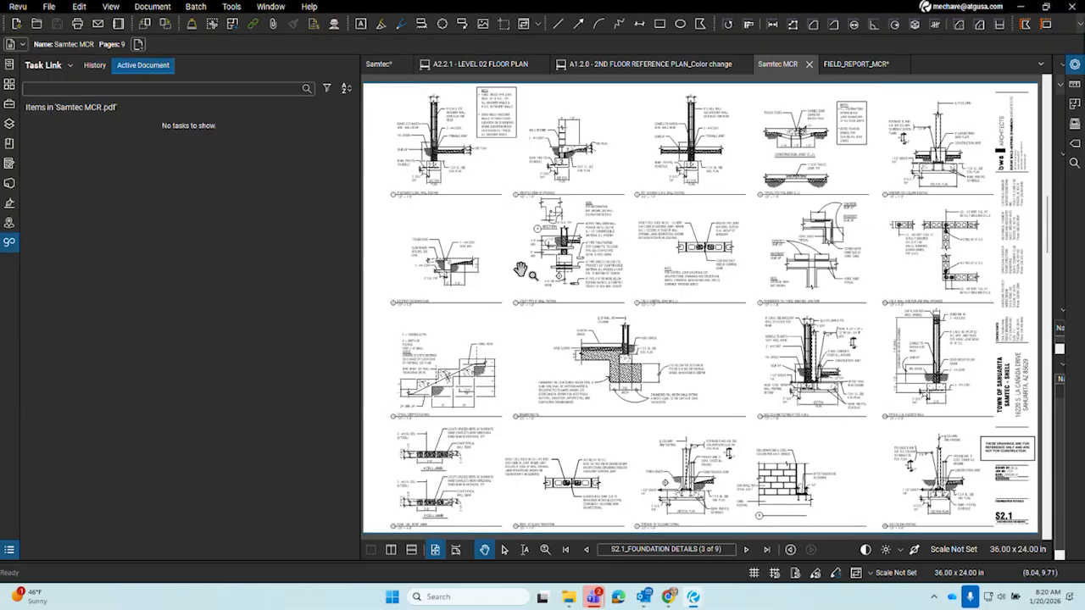
scroll(521, 269, down, 3)
click(584, 549)
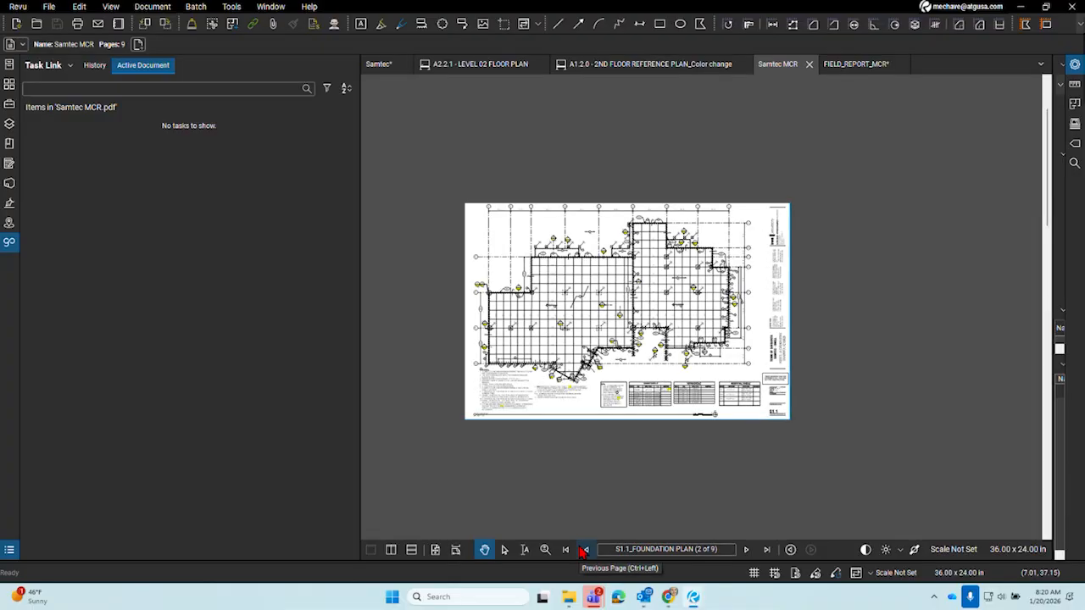
scroll(472, 224, up, 8)
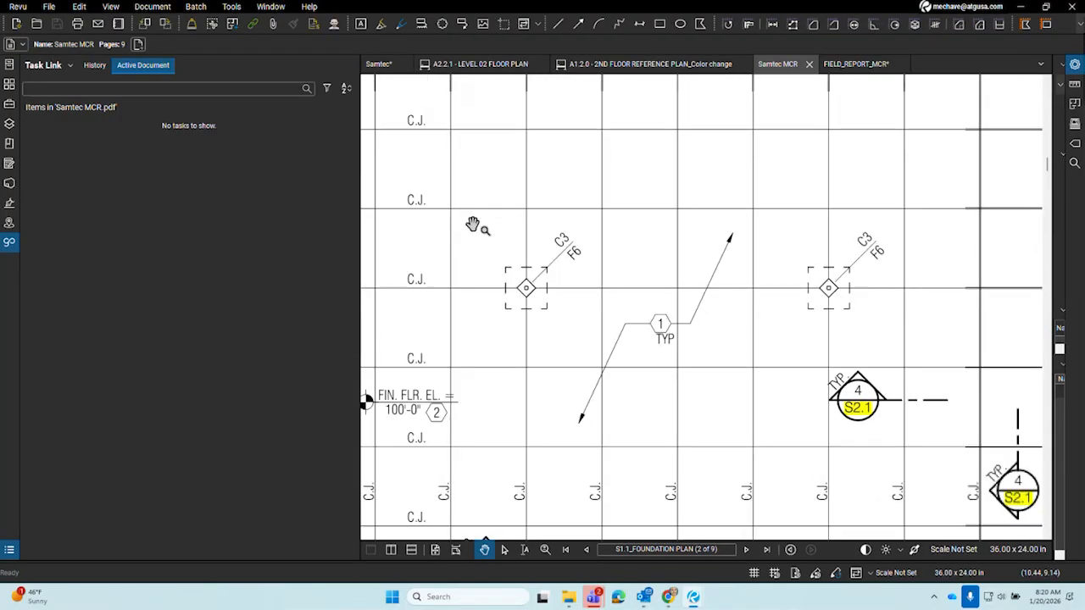
Draw a cloud around the C3/F6 column footing on the S1.1 foundation plan and check its Task Link options
click(443, 24)
drag(474, 153, 593, 330)
right_click(599, 297)
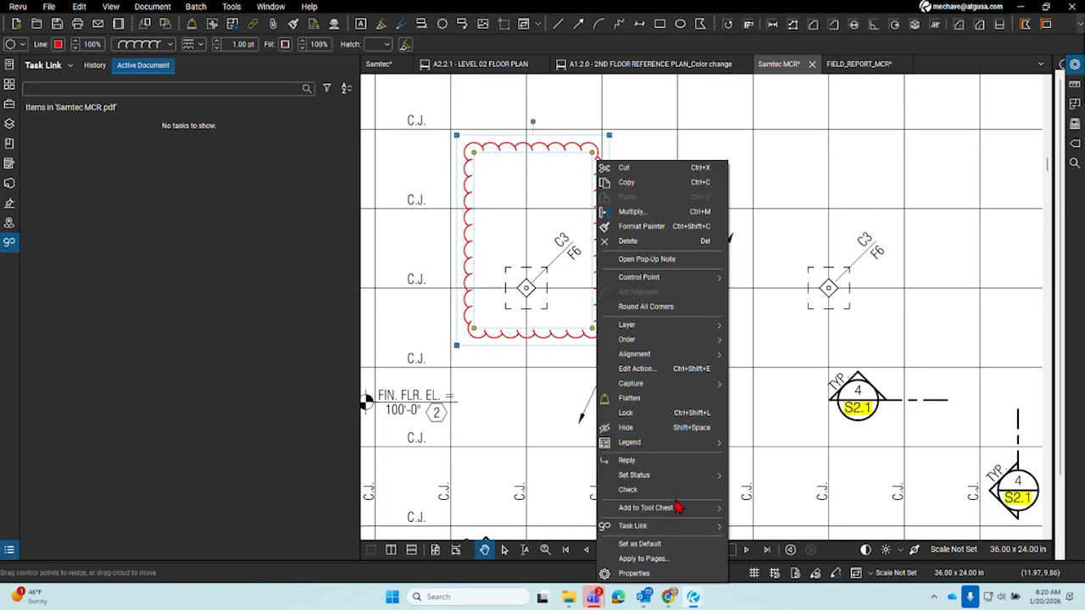
key(Escape)
Switch to the original Samtec document and close the Samtec MCR document
click(378, 64)
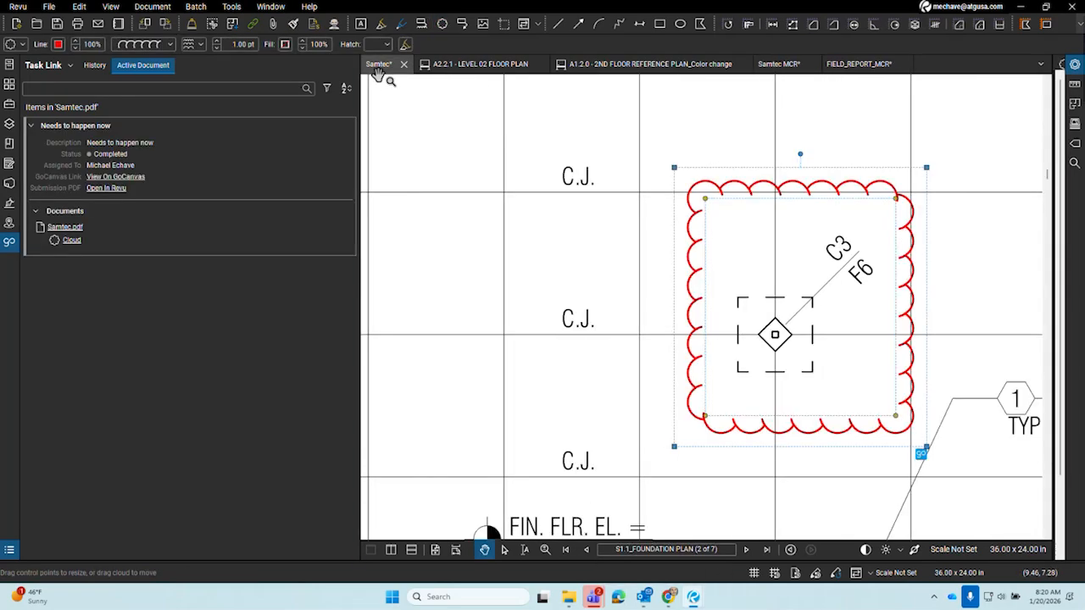
click(811, 64)
click(616, 349)
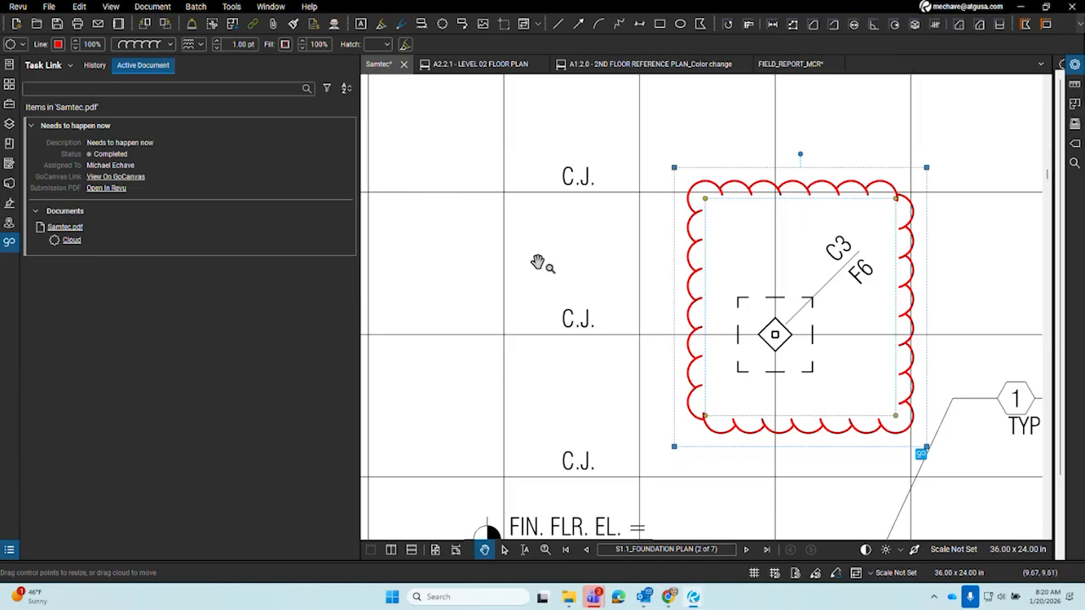
Start a Task Link export, add the open documents, and remove FIELD_REPORT_MCR.pdf so only Samtec.pdf is included
right_click(382, 68)
click(577, 307)
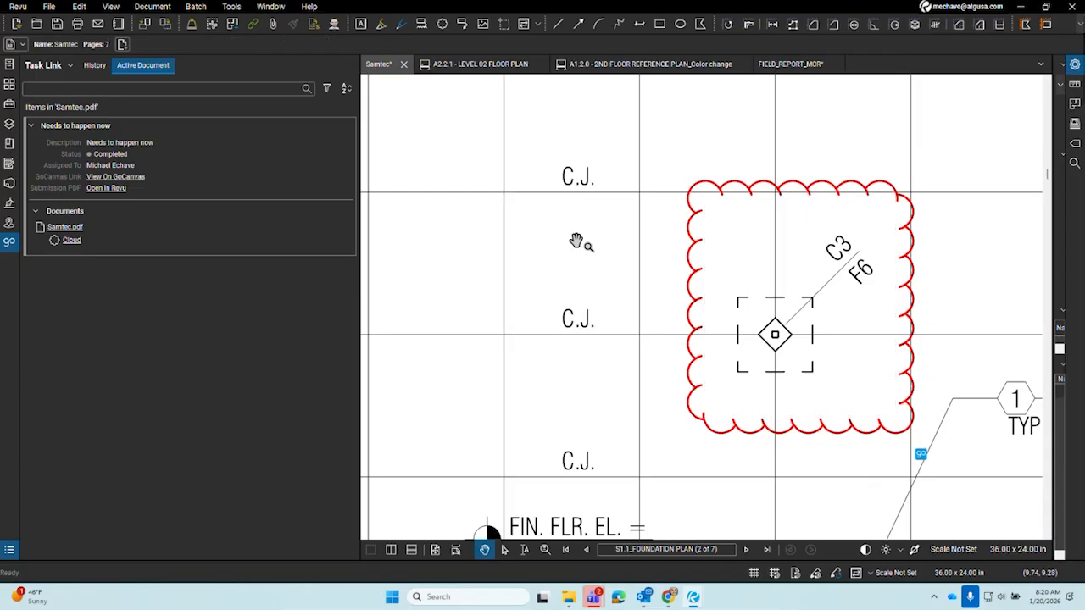
click(70, 66)
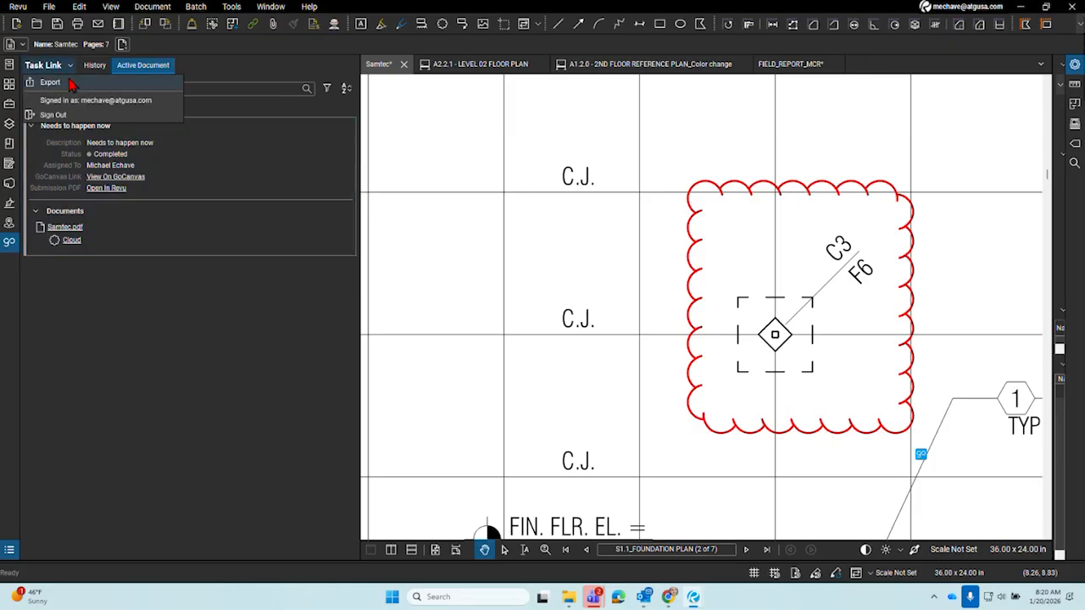
click(51, 82)
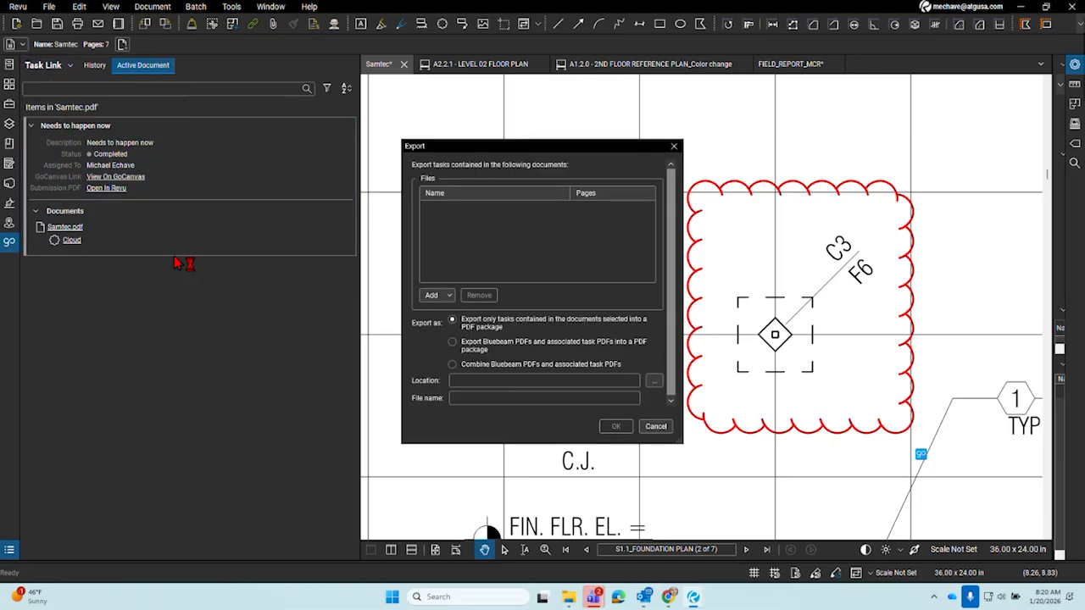
click(438, 294)
click(456, 326)
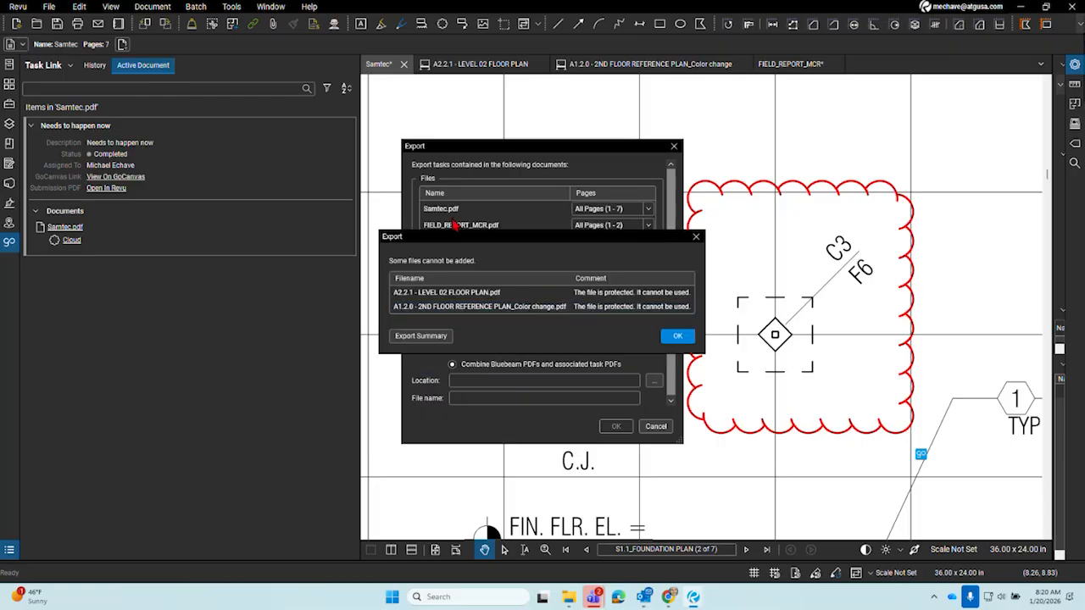
click(670, 340)
click(468, 226)
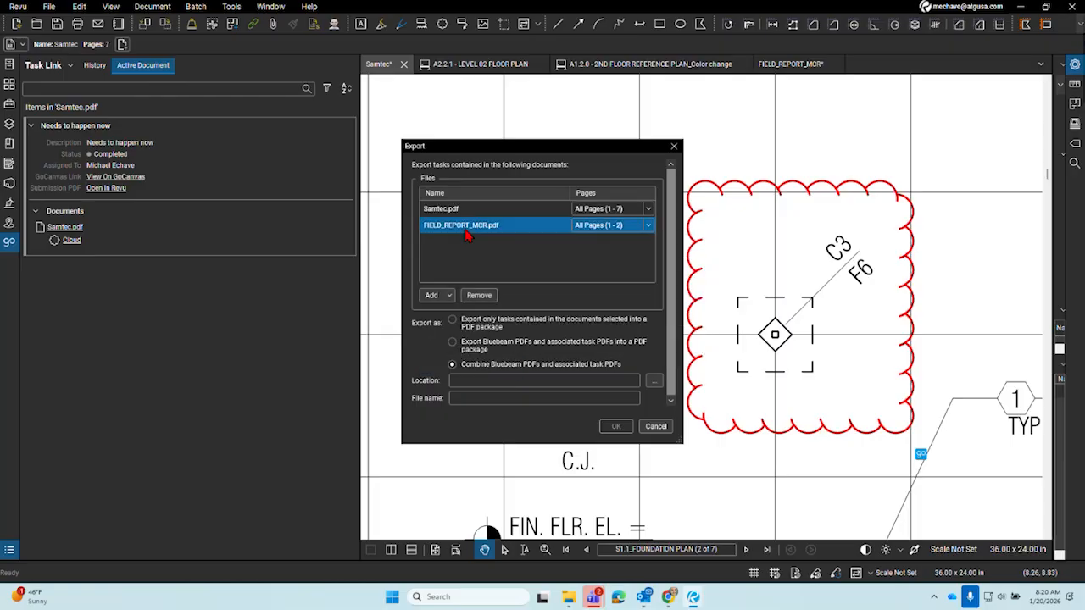
click(480, 295)
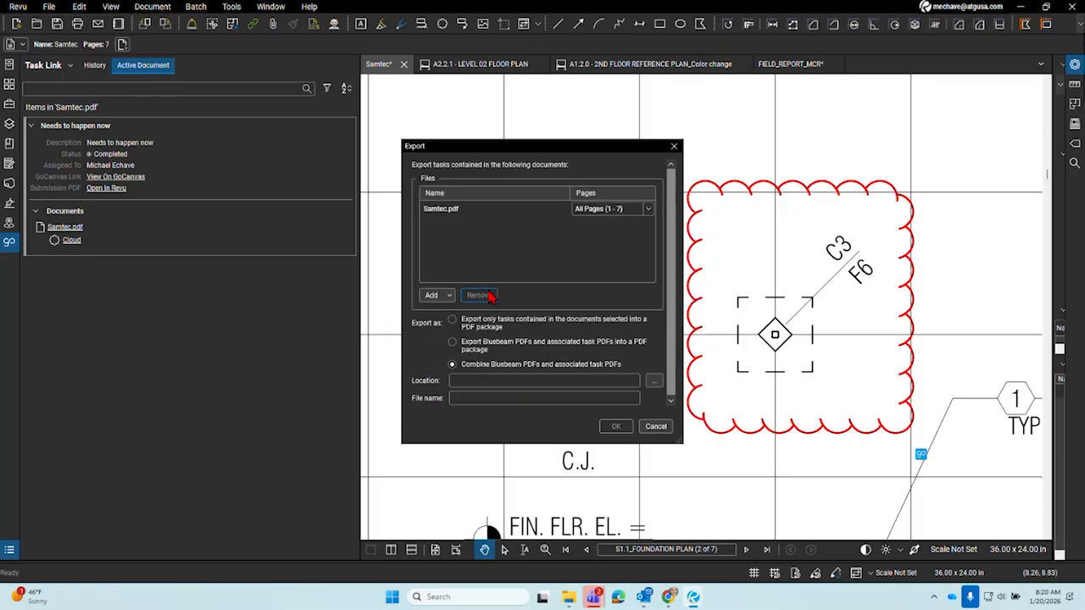
Export the combined Samtec and task PDFs to the Desktop's Task Link folder with the file name MCR Task Link
click(653, 385)
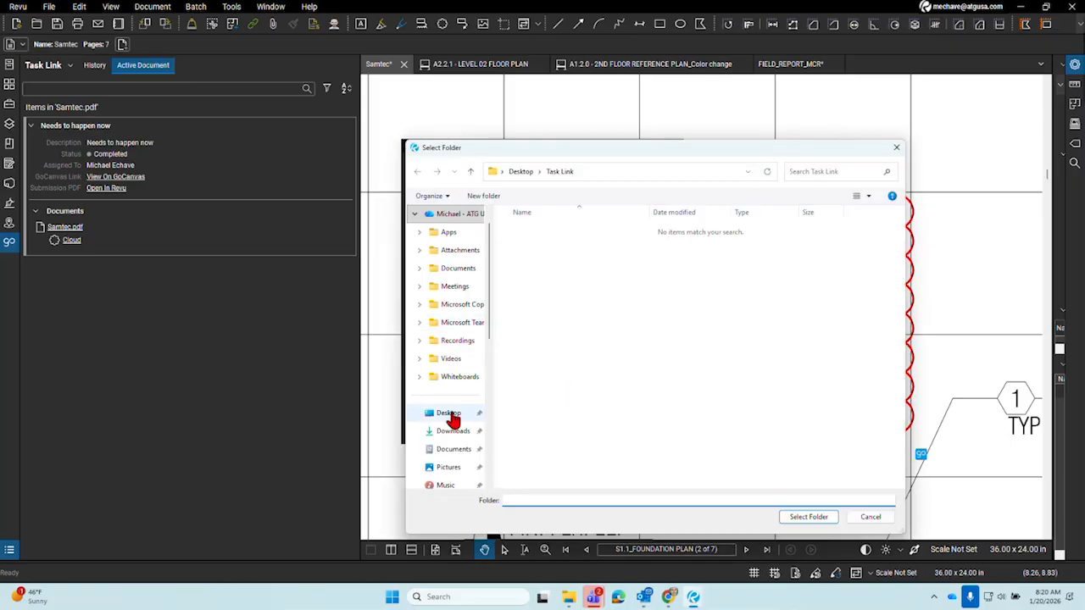
click(449, 412)
click(572, 247)
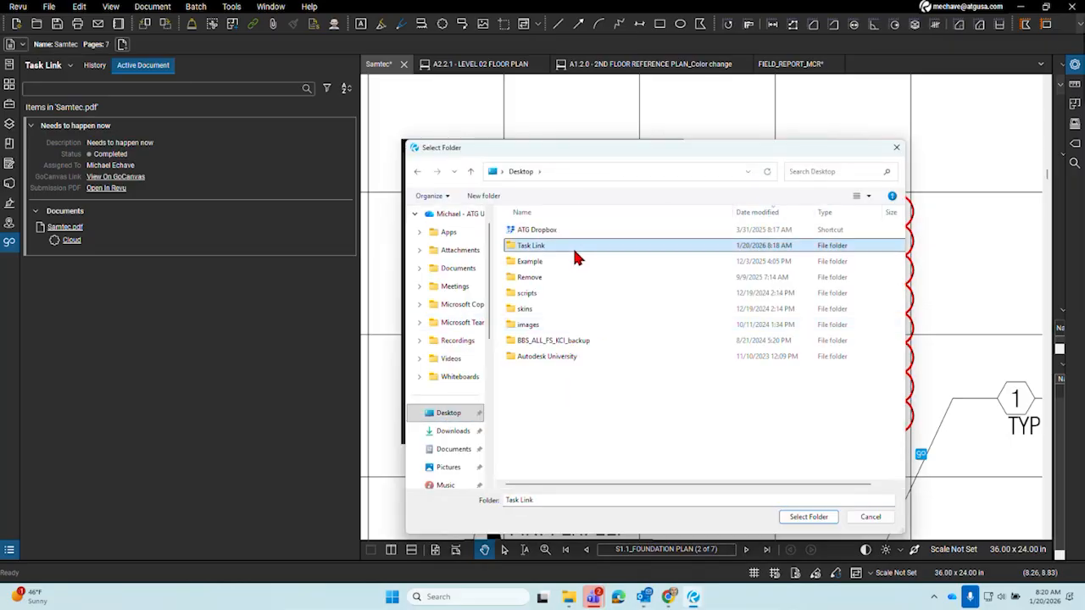
click(809, 516)
click(545, 398)
text(MCR Task Link)
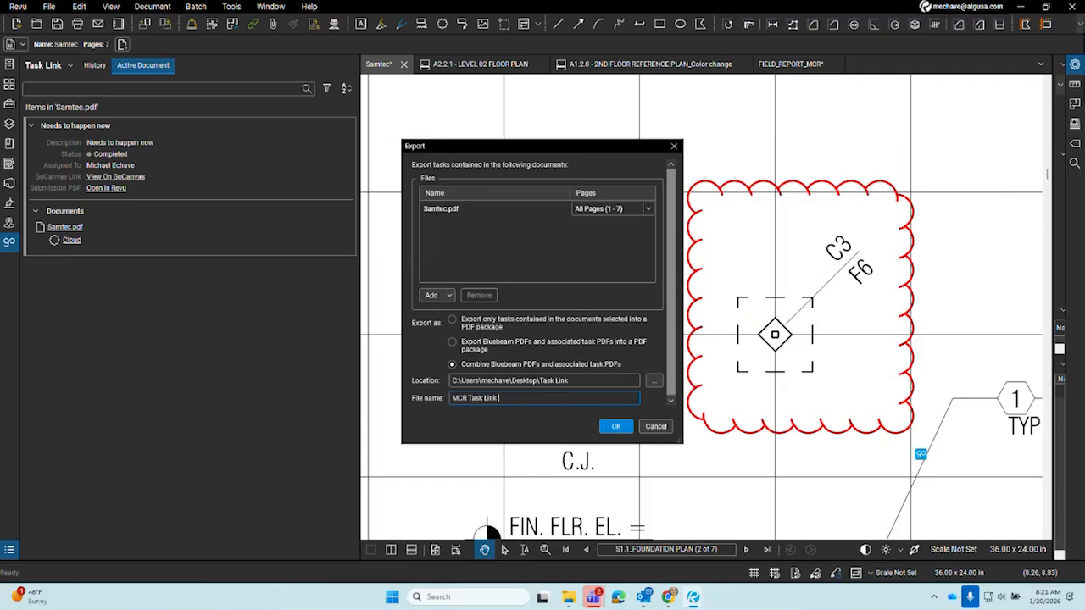
click(616, 427)
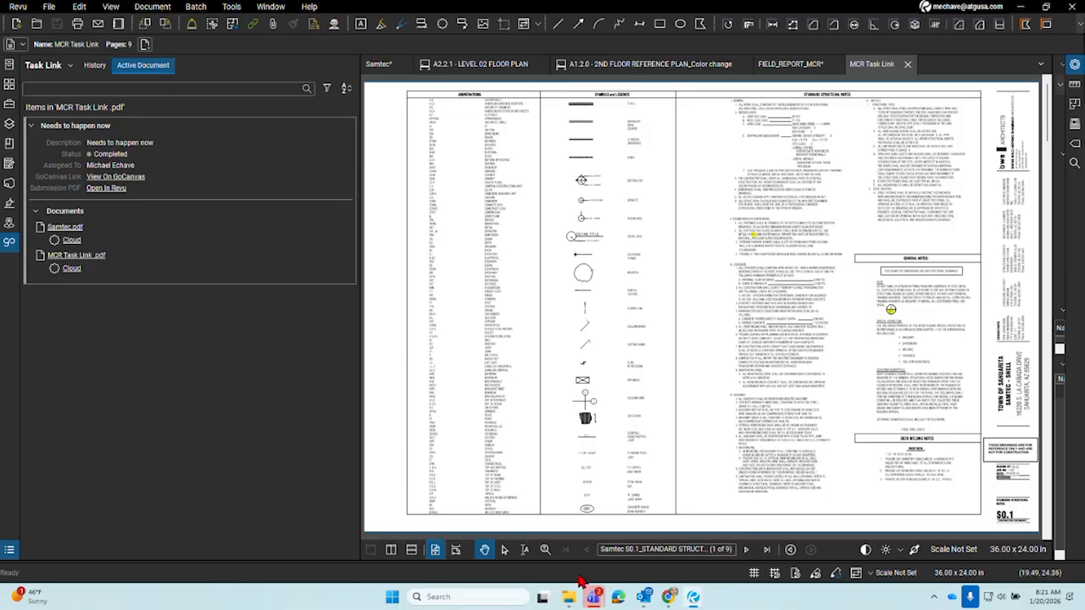
Show the page thumbnails of the exported MCR Task Link document and view its two field report pages
click(9, 84)
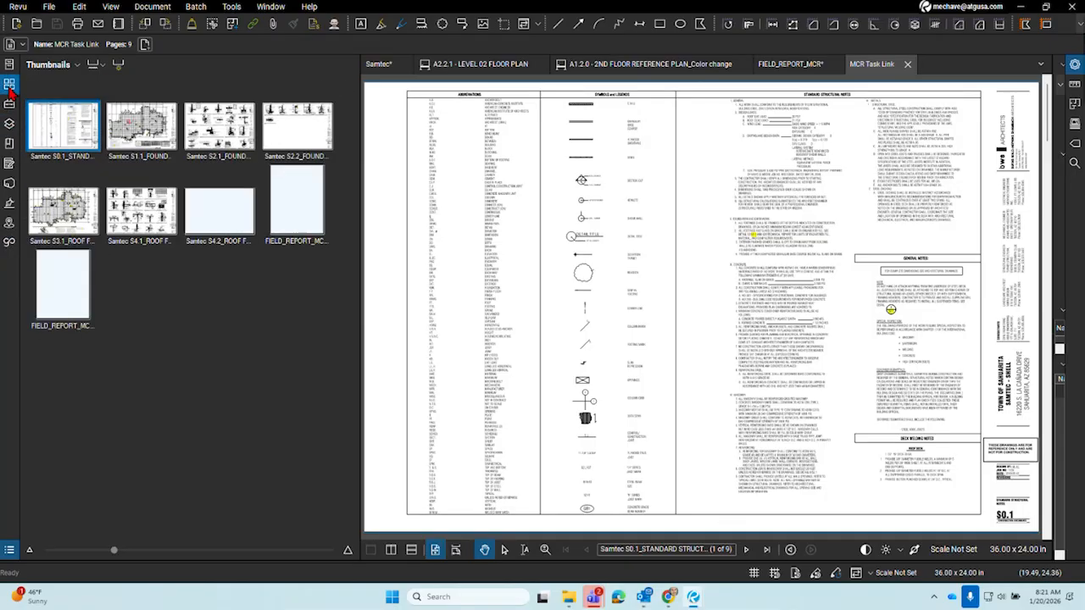
click(278, 215)
click(64, 293)
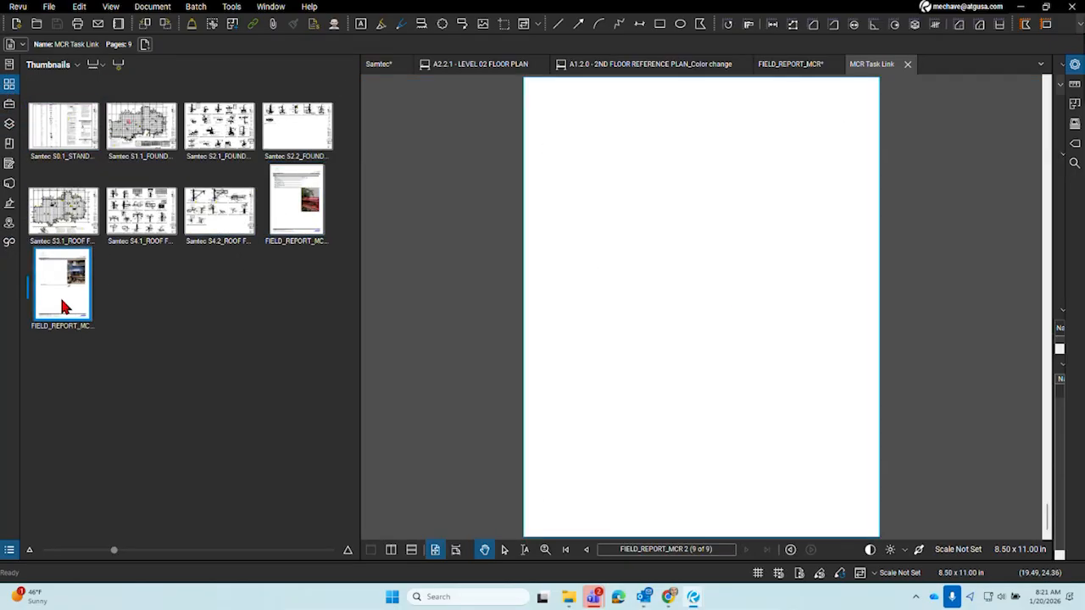
click(286, 214)
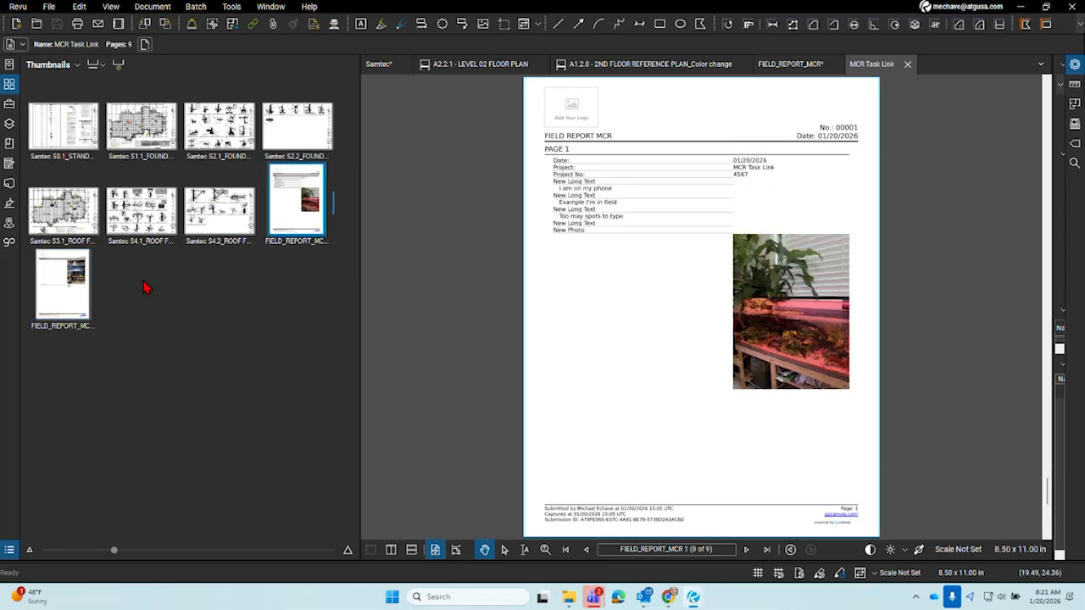
Show the Task Link items of the FIELD_REPORT_MCR document and narrow the side panel to widen the page view
click(786, 66)
click(10, 241)
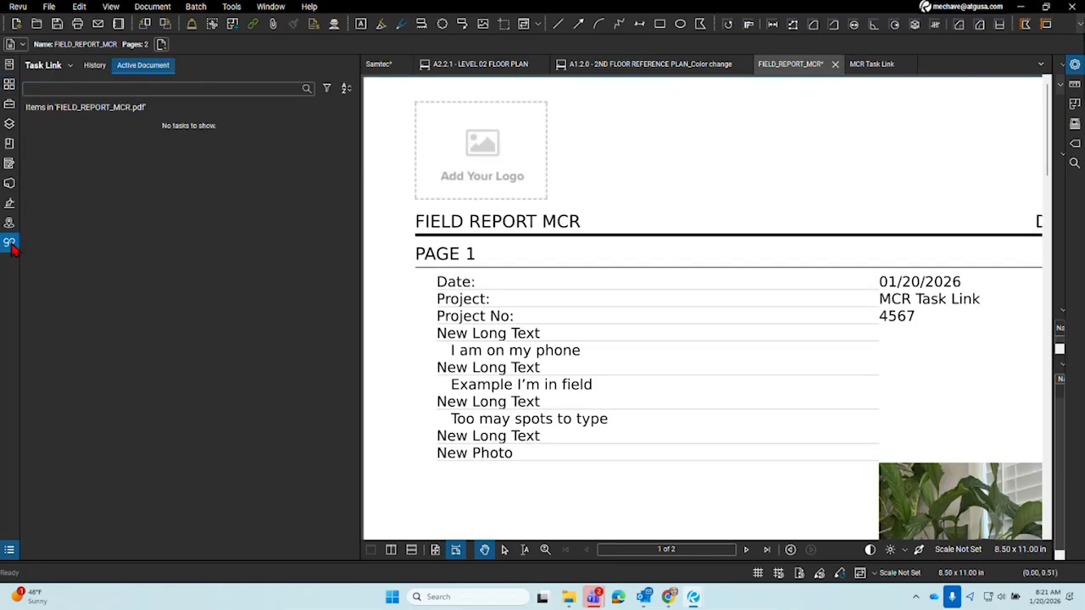
click(68, 65)
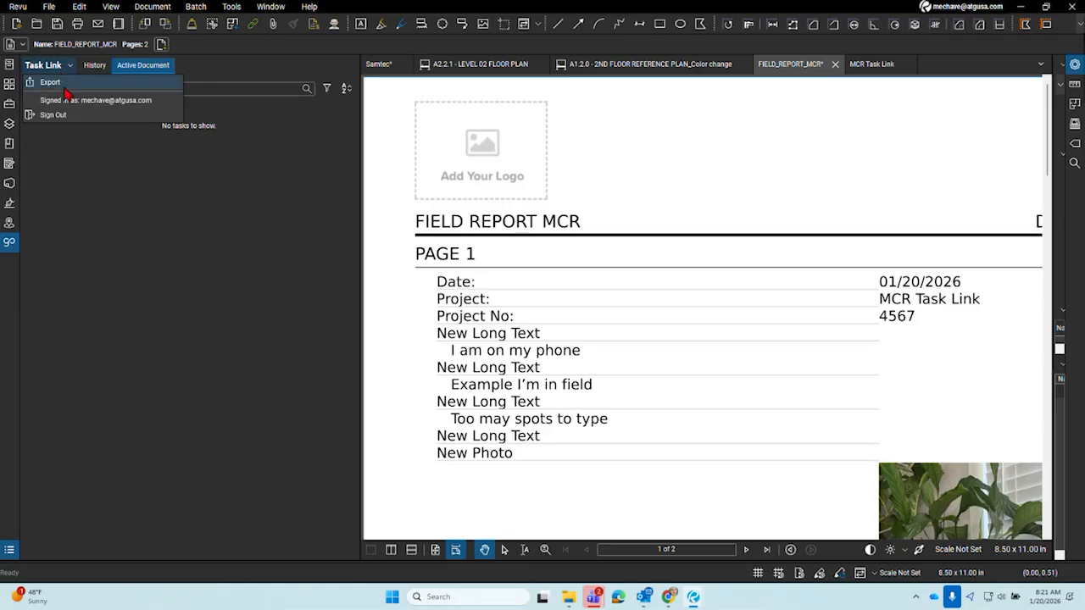
click(155, 242)
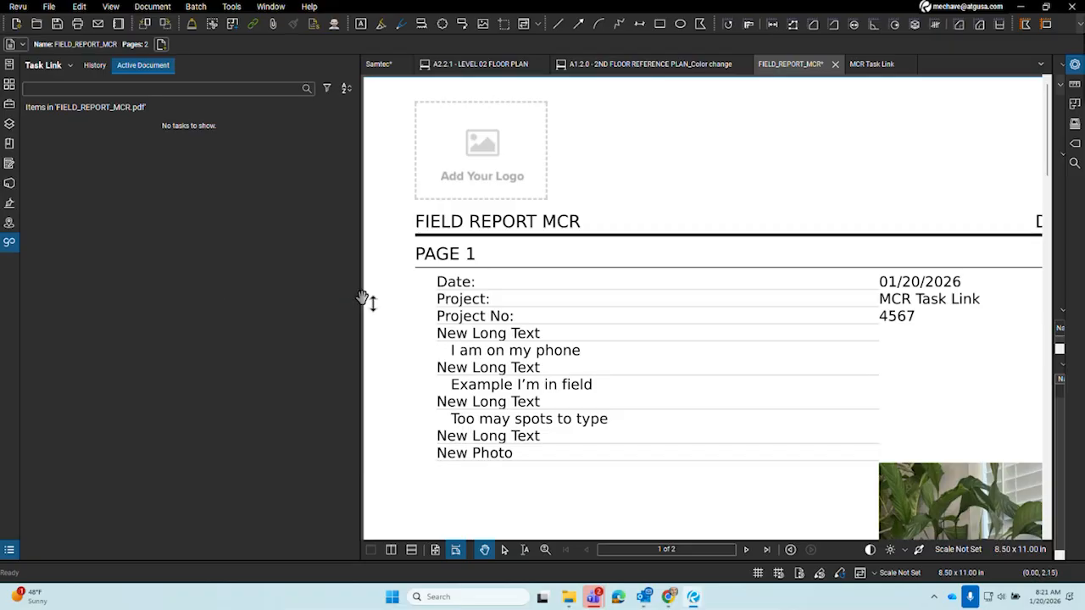
drag(359, 306, 154, 302)
scroll(369, 320, up, 2)
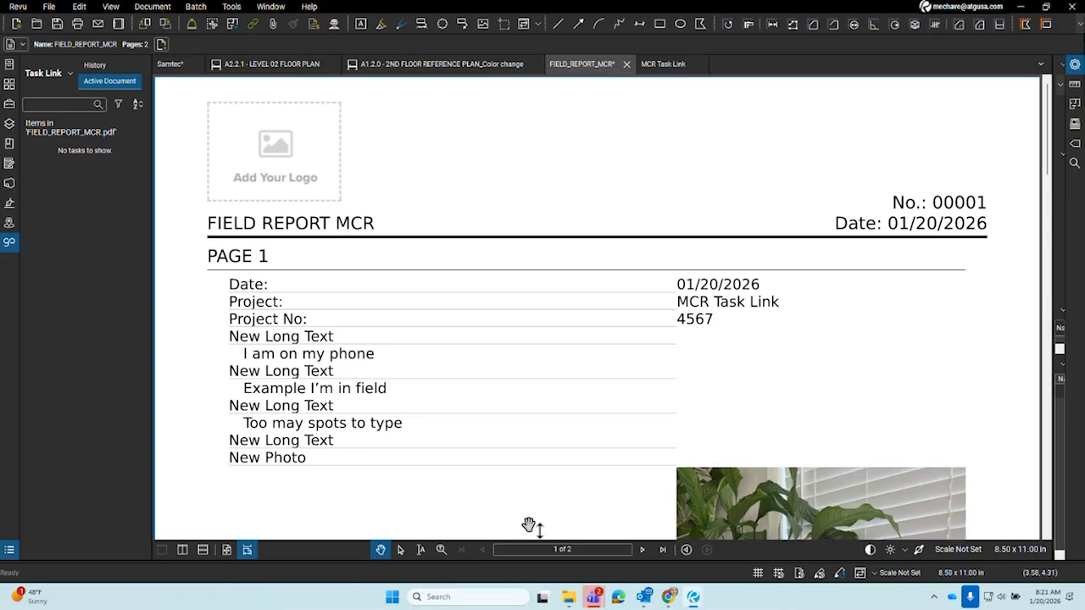
Return to the Samtec document and view the foundation plan around and below the clouded C3/F6 footing
click(178, 71)
scroll(420, 258, down, 4)
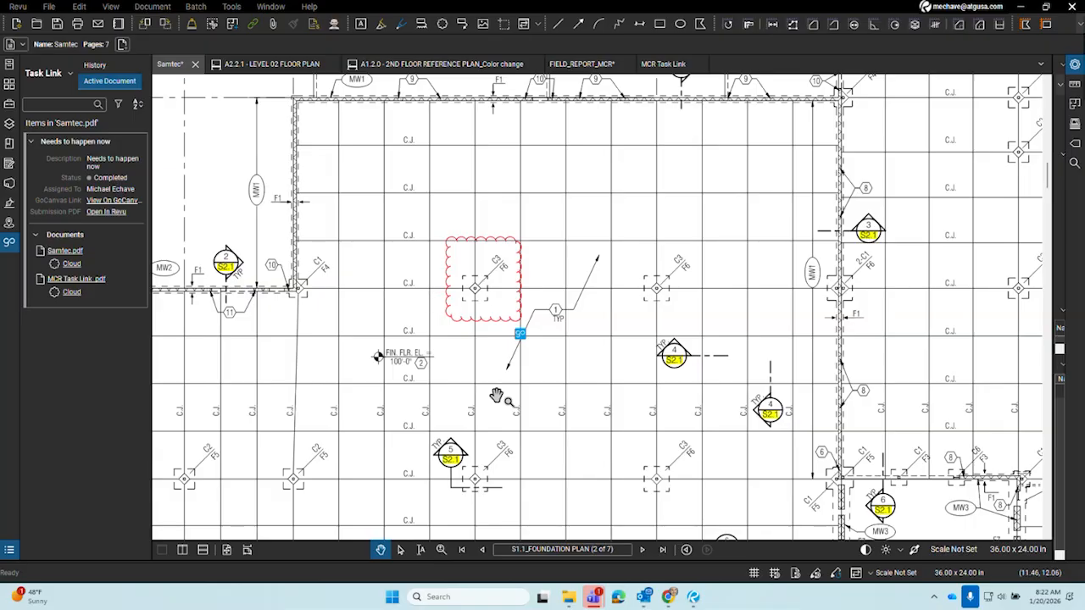
scroll(496, 395, up, 2)
drag(509, 434, 416, 368)
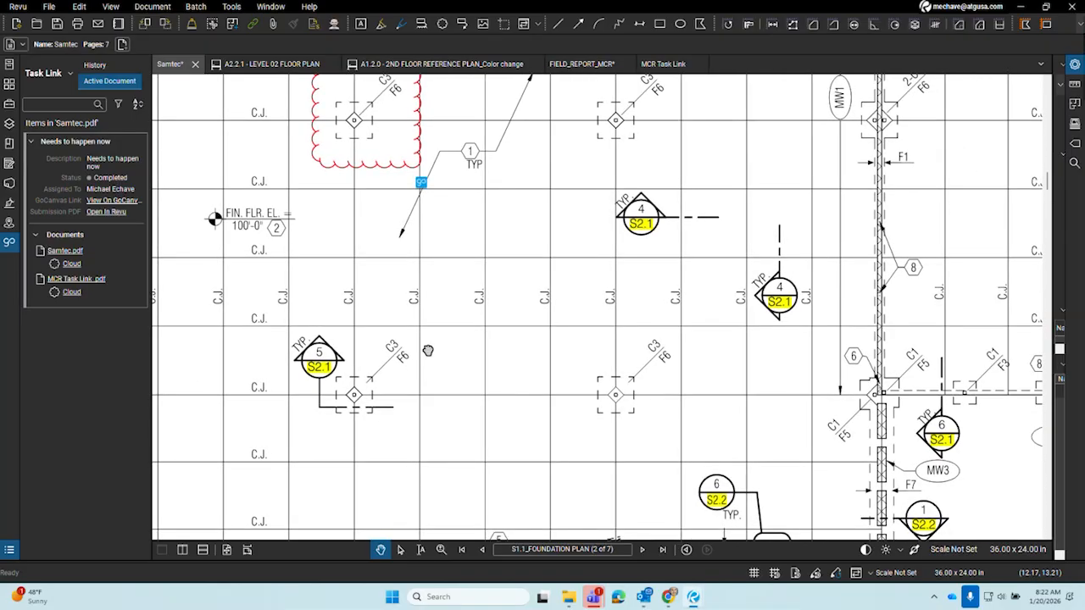
Open the RFI template from the PDF template list for editing
click(54, 11)
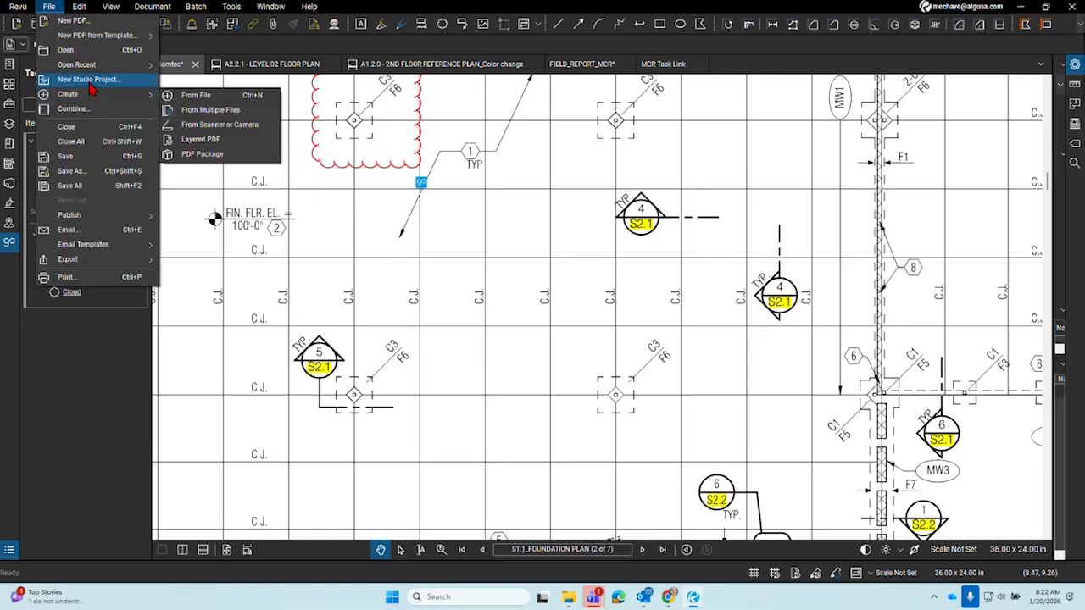
mouse_move(99, 40)
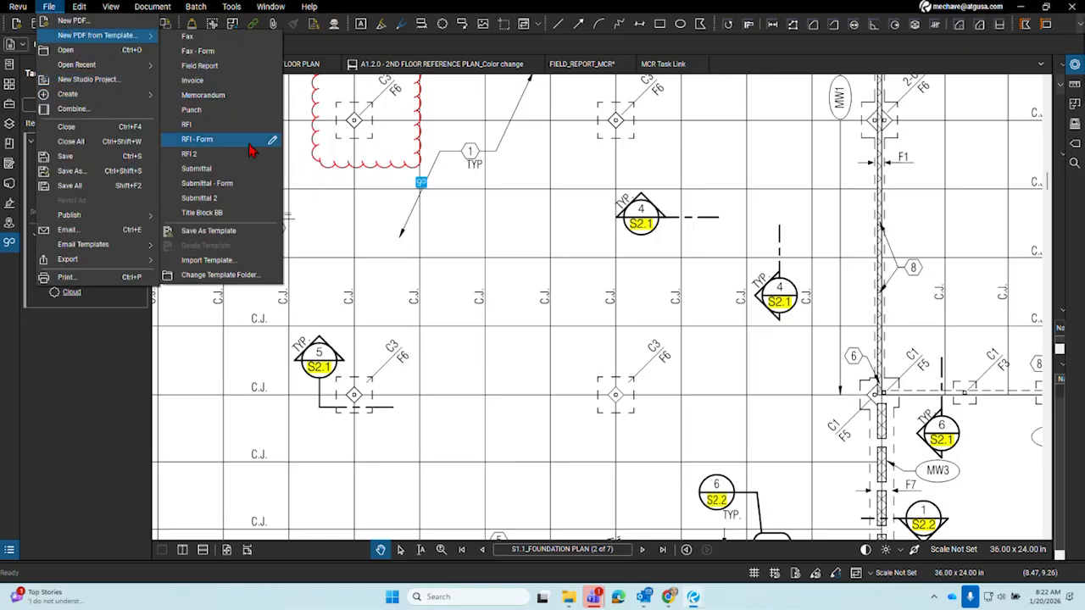
click(276, 127)
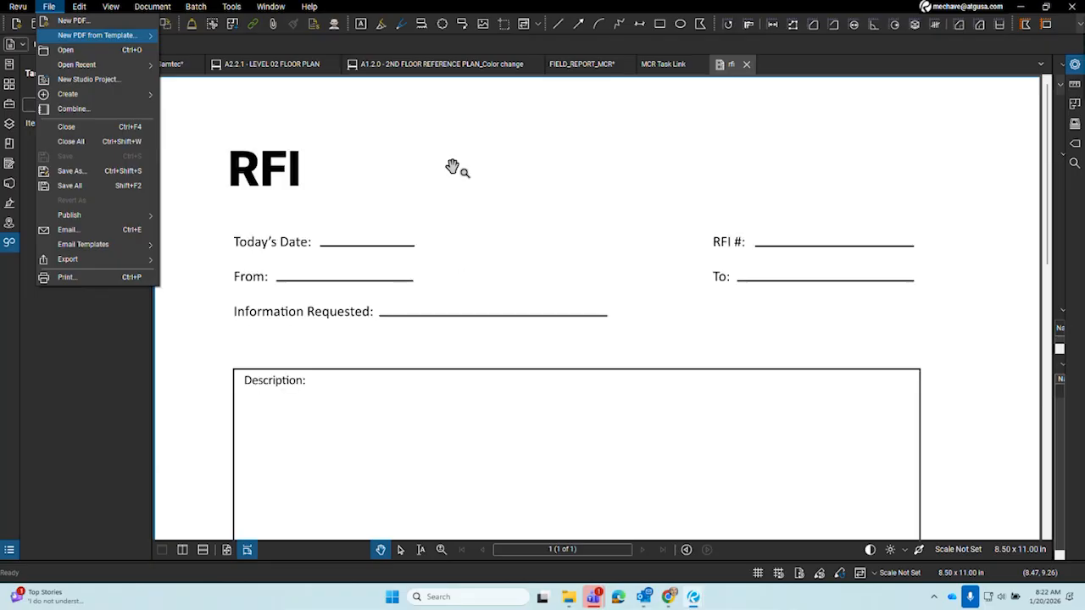
Save a copy of the RFI template to the Desktop under the name RFI
right_click(721, 66)
click(757, 89)
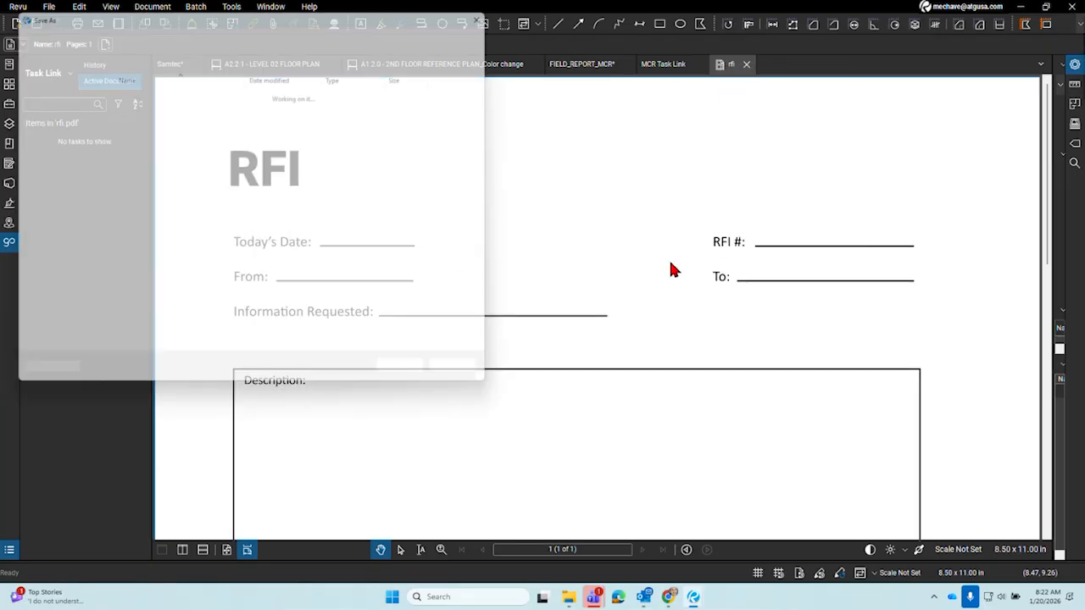
scroll(32, 235, up, 5)
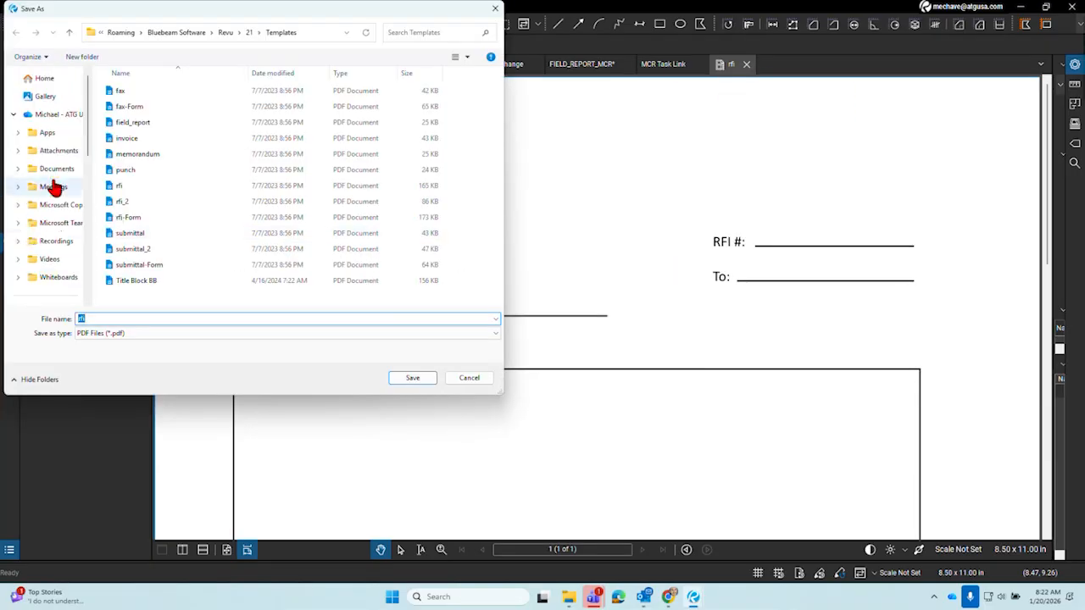
scroll(53, 187, down, 3)
click(51, 203)
double_click(170, 317)
text(RFI)
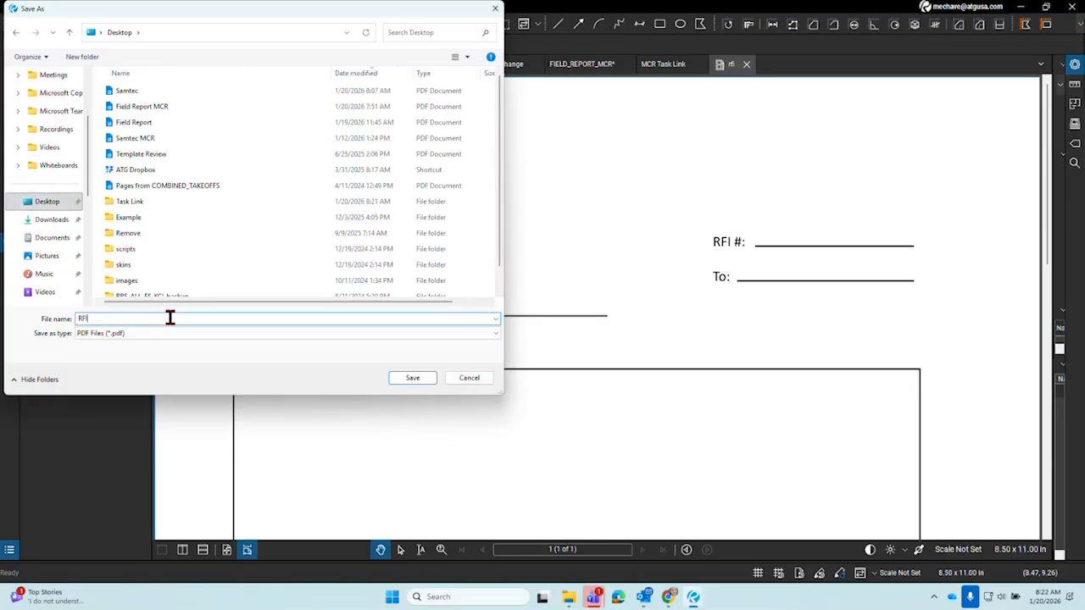
click(409, 378)
Switch to GoCanvas in Chrome and start a new Basic Form from the Forms page
mouse_move(669, 596)
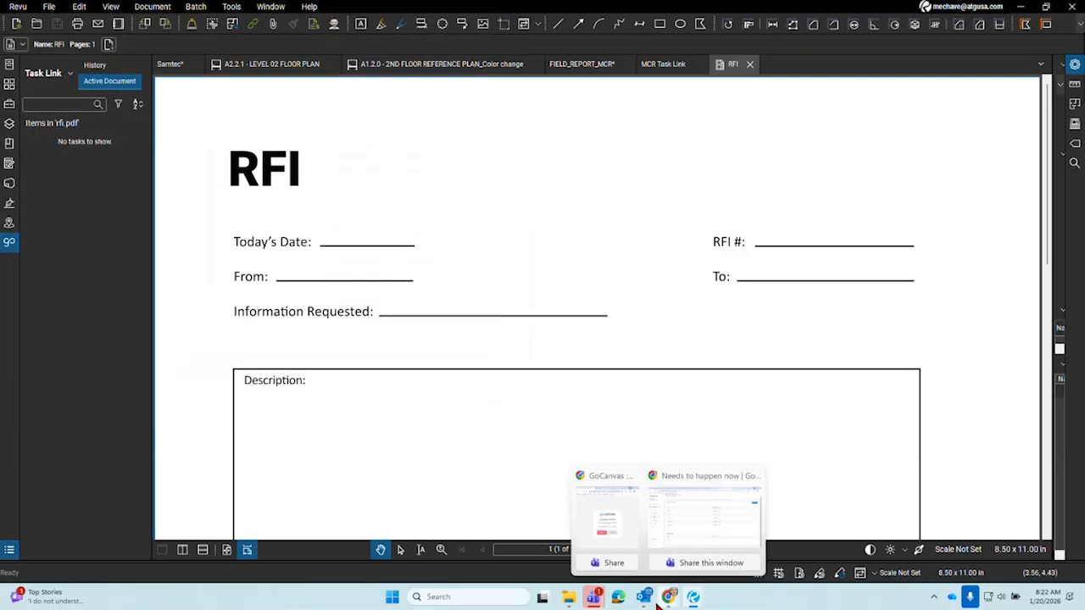
click(681, 527)
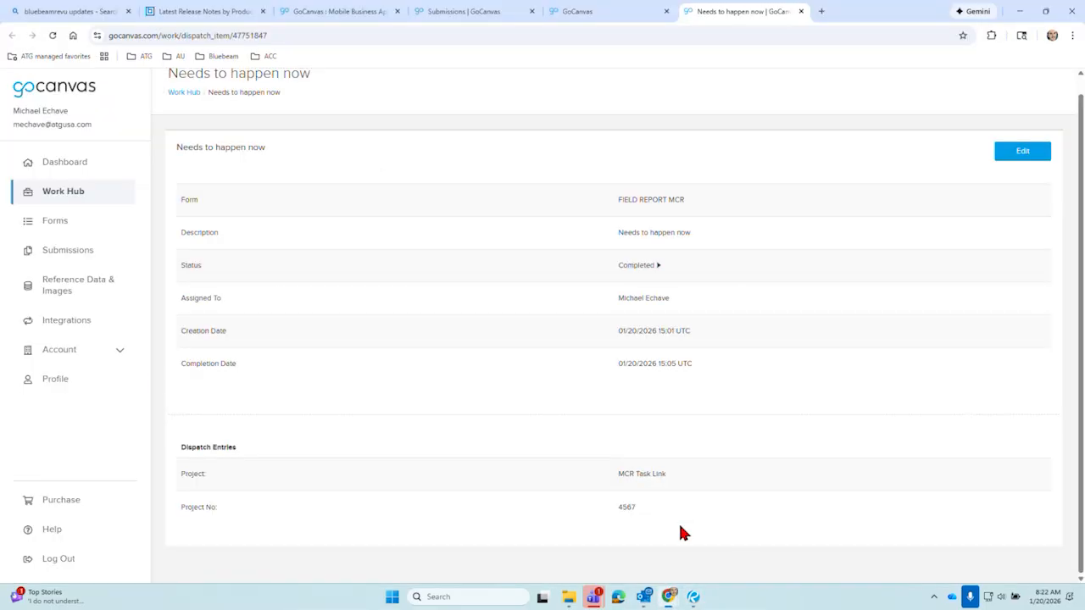
click(70, 221)
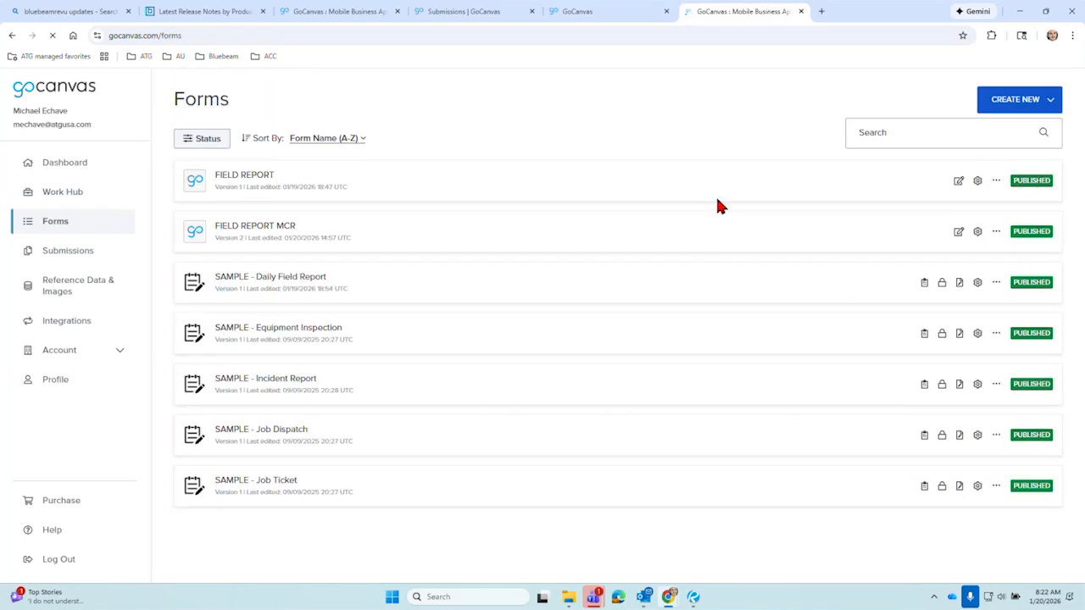
click(1016, 99)
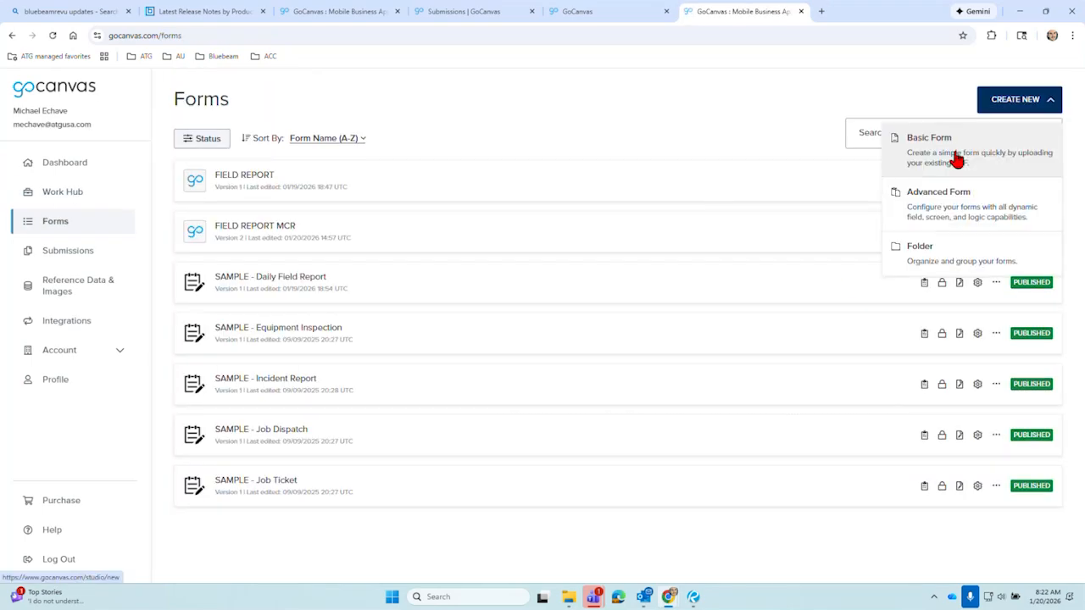
click(956, 160)
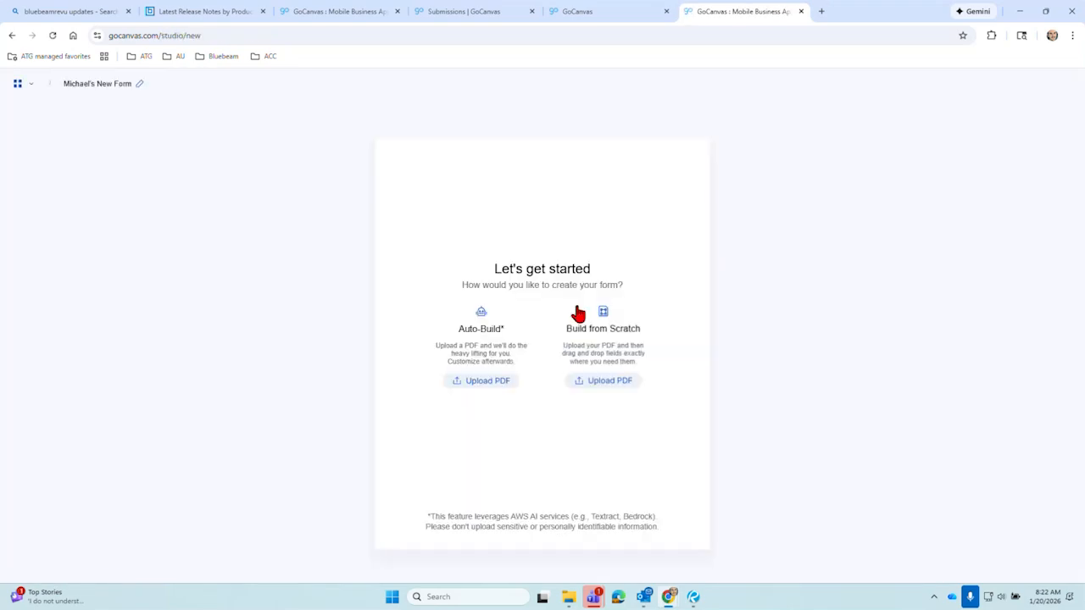
Auto-build the form from the RFI PDF on the Desktop
click(481, 344)
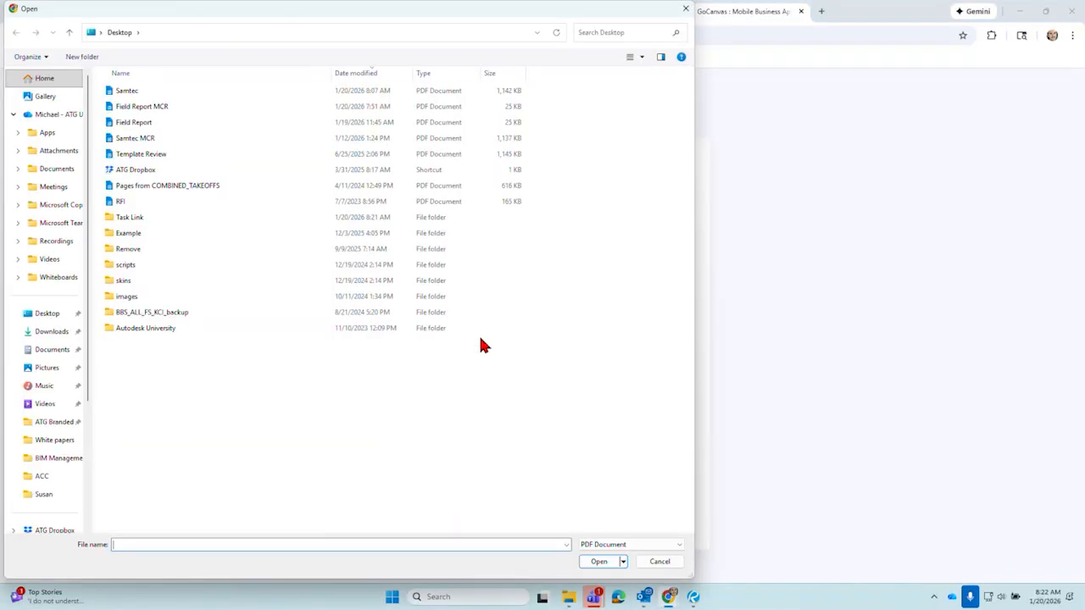
click(153, 200)
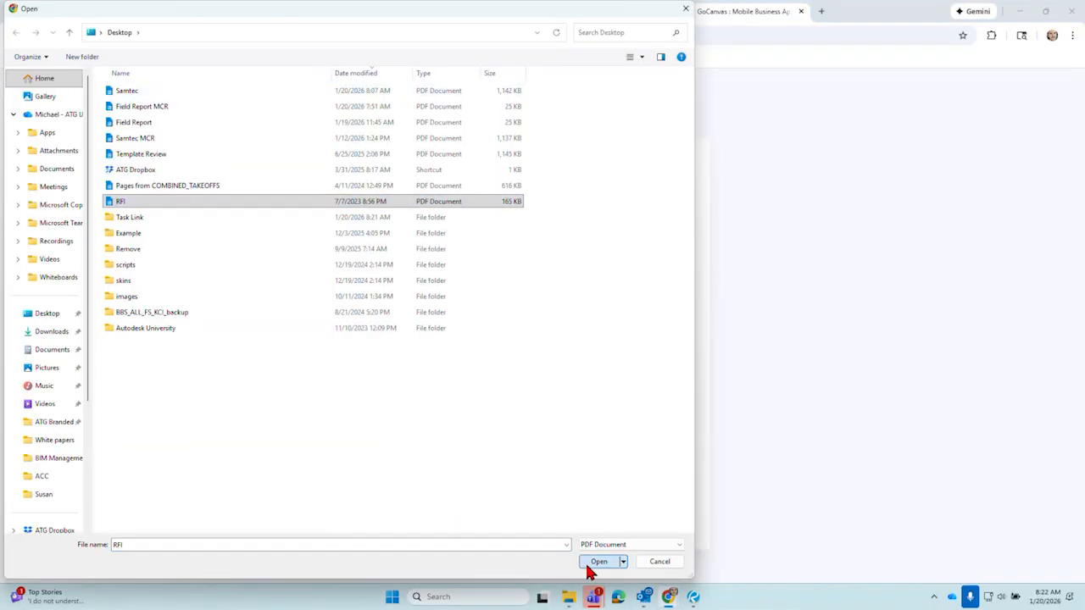
click(598, 562)
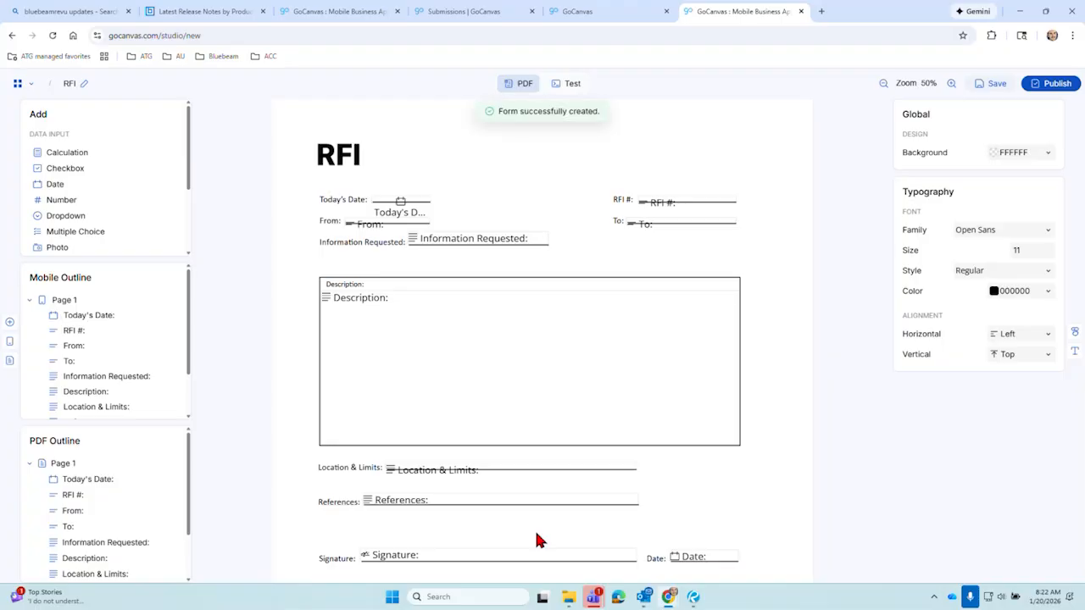
Try repositioning the Today's Date field on the RFI form, and select the Information Requested field
drag(407, 215, 413, 197)
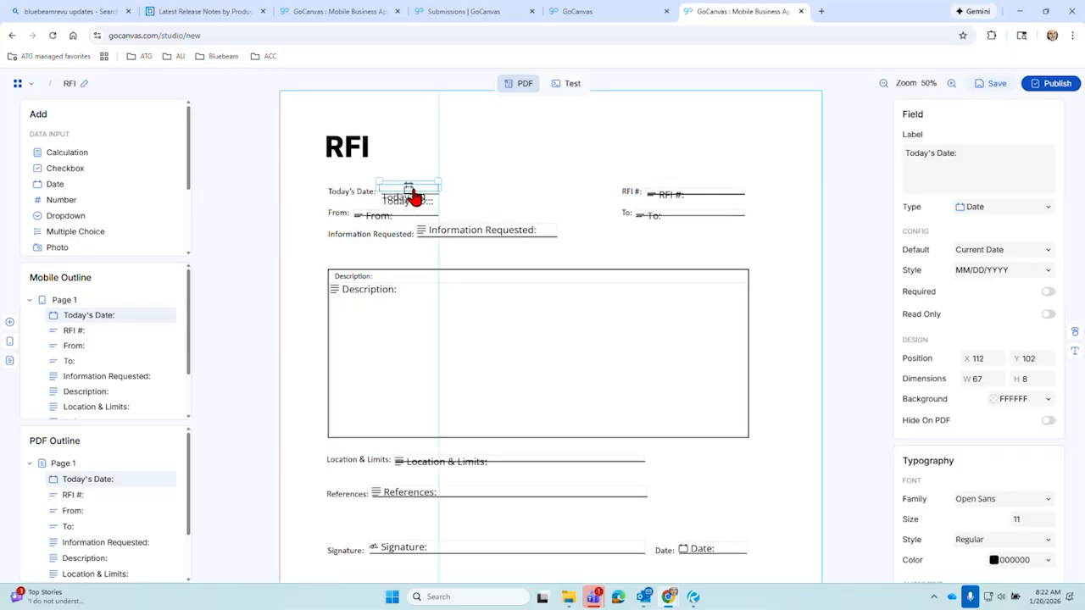
drag(413, 197, 388, 214)
click(511, 172)
click(526, 236)
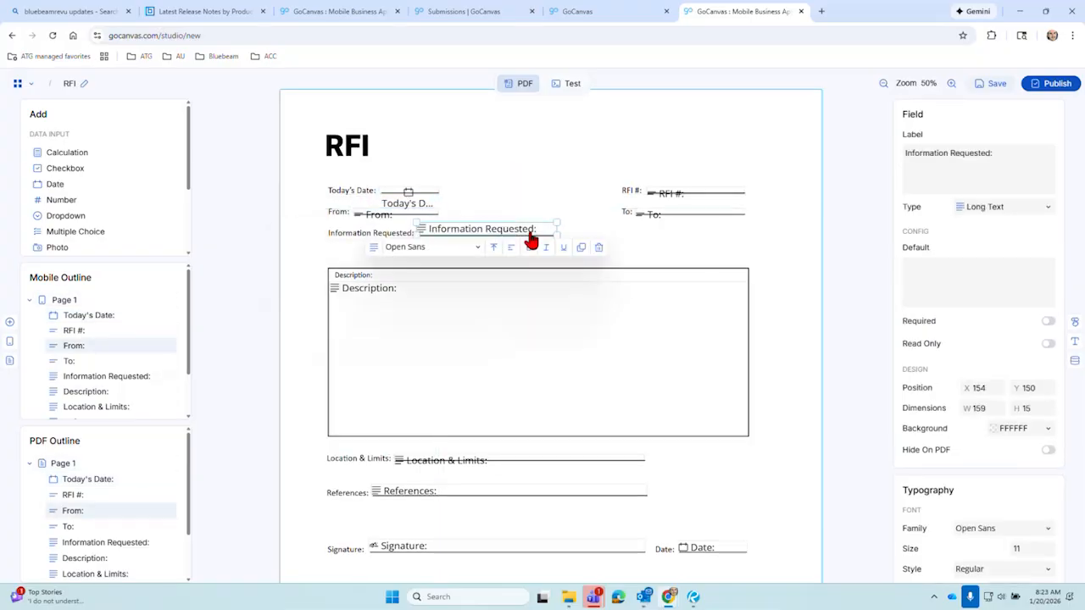
Review the placement of the RFI form's fields, including RFI #, Location & Limits, Signature and Response
click(666, 251)
click(677, 200)
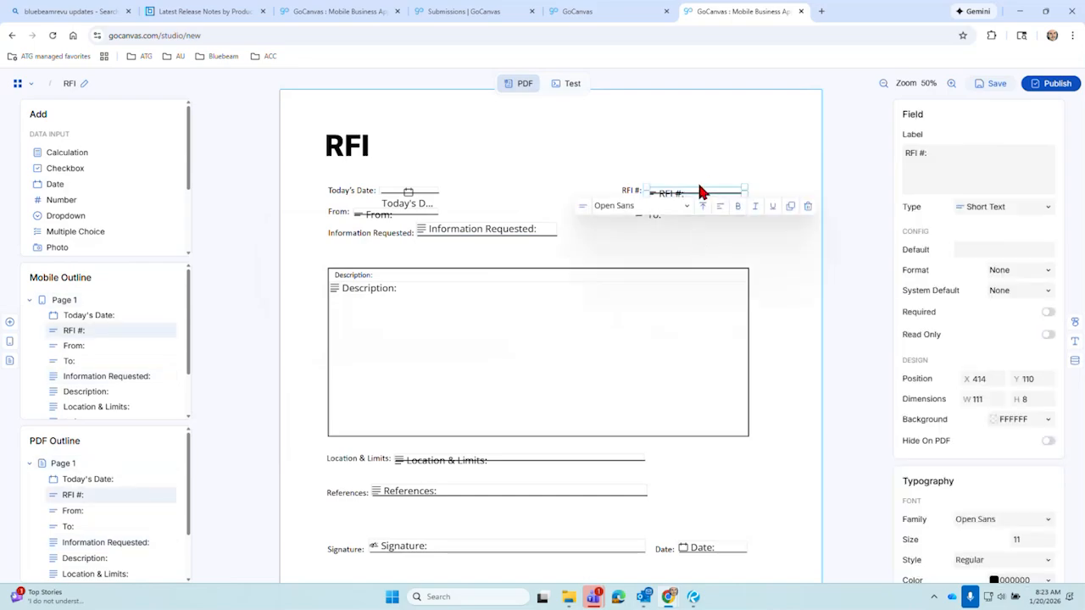
click(697, 262)
drag(680, 203, 683, 204)
click(549, 201)
scroll(420, 342, down, 3)
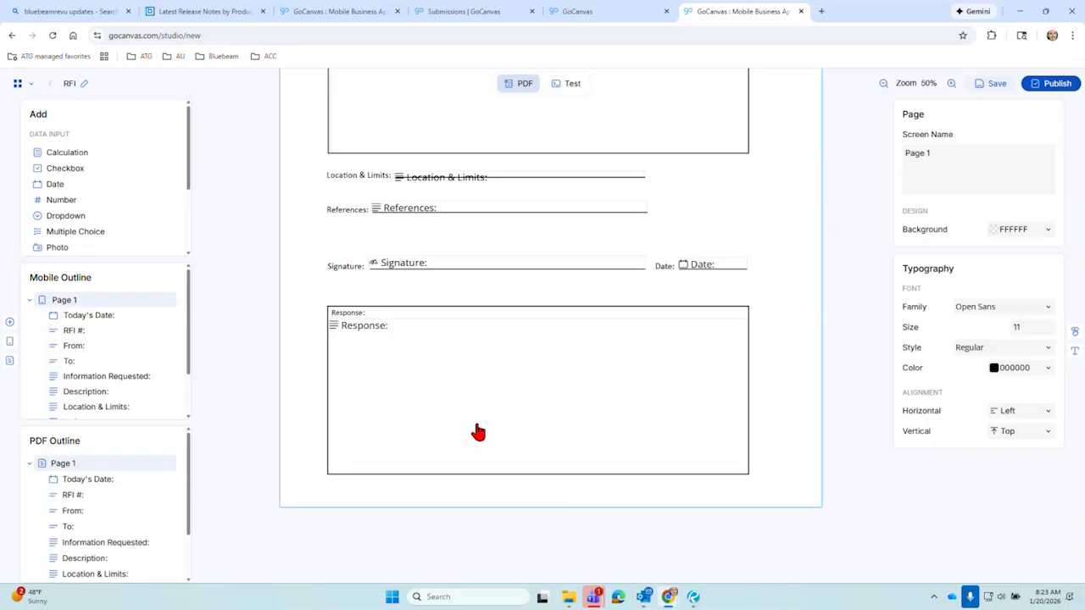
scroll(478, 432, up, 1)
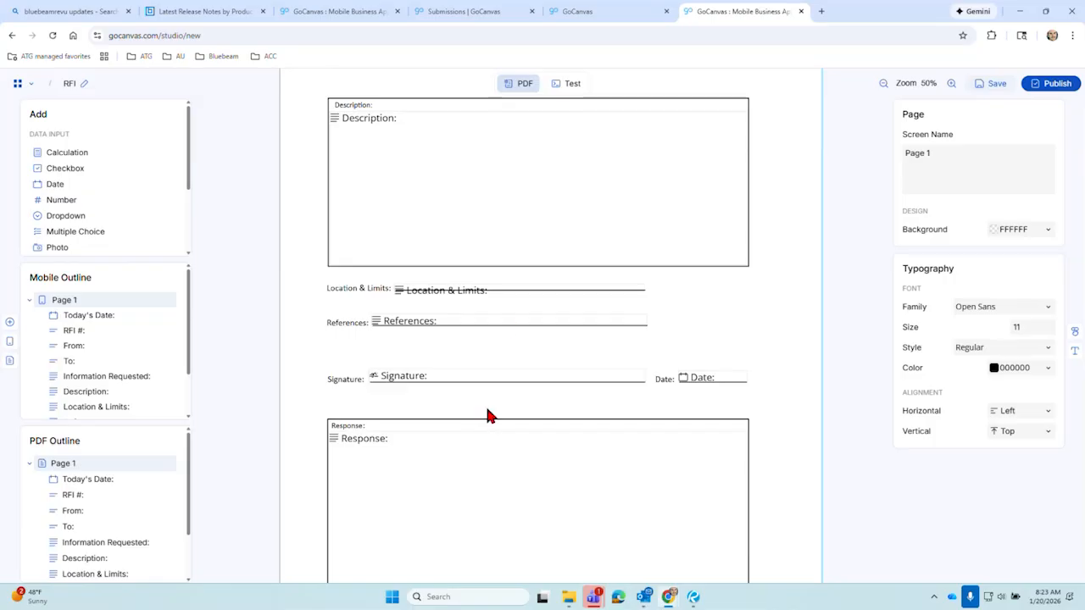
click(457, 299)
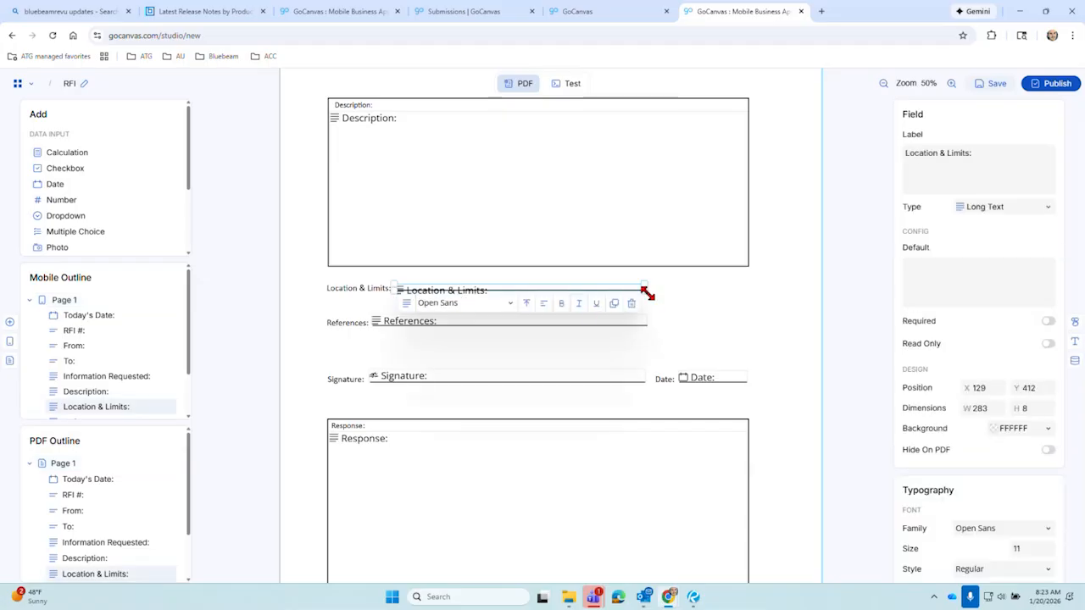
click(737, 305)
Publish the RFI form to the preselected user's device and return to the Forms list
click(1048, 83)
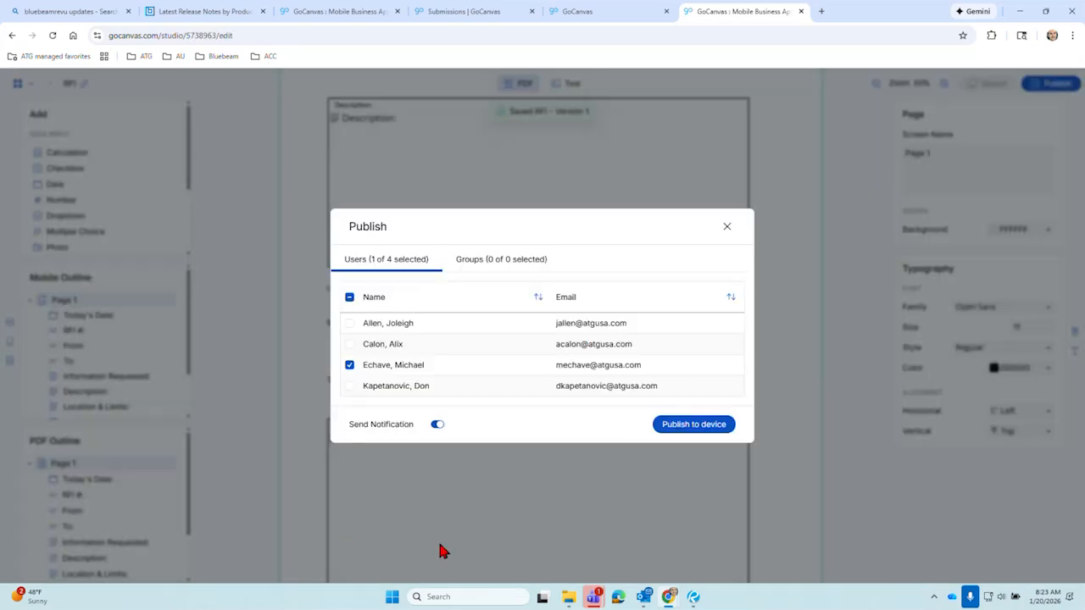
click(695, 431)
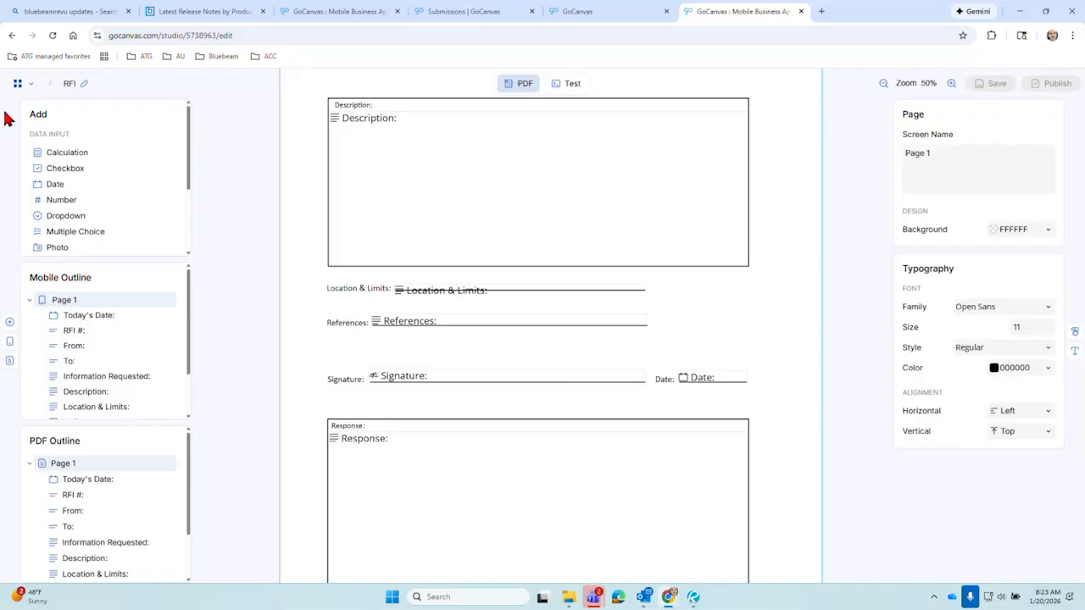
click(21, 83)
click(72, 232)
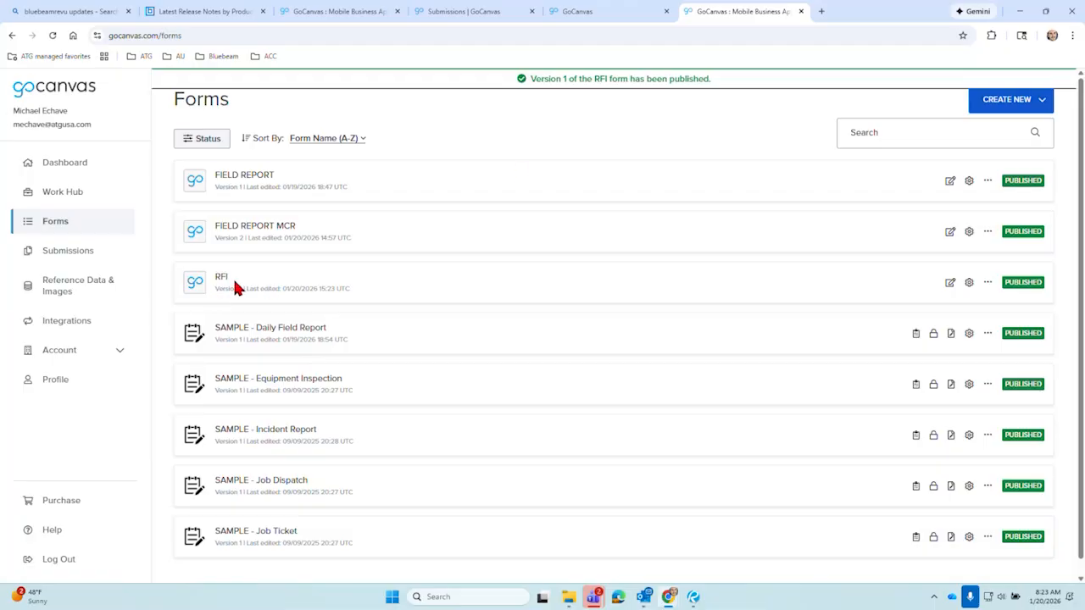
Switch to Revu and draw a cloud markup around the C3/F6 column footing on the Samtec foundation plan
click(1021, 13)
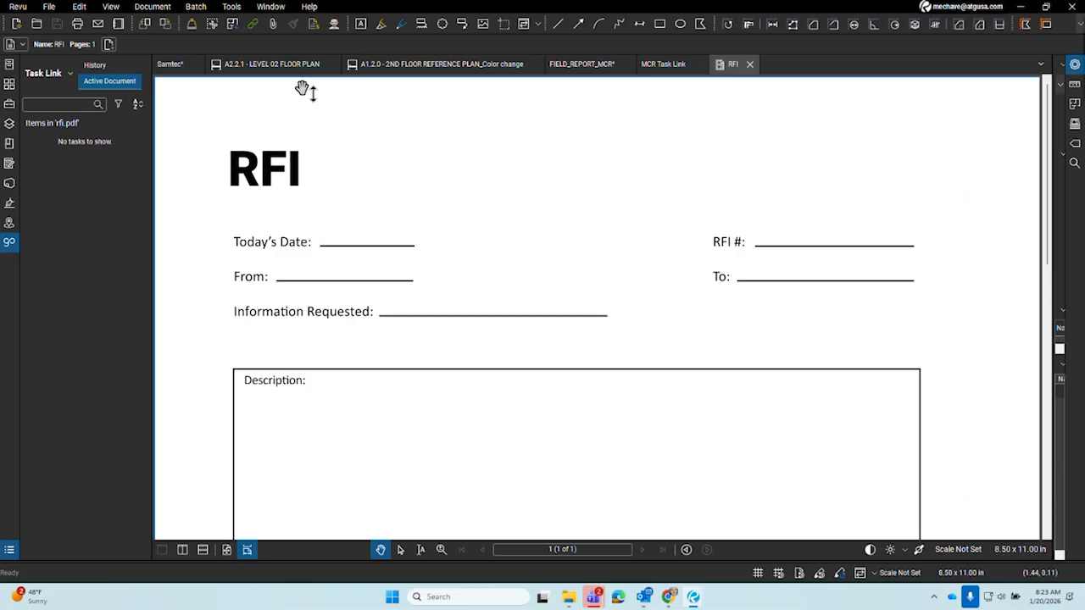
click(172, 66)
drag(708, 399, 496, 331)
scroll(428, 322, up, 4)
drag(428, 322, 477, 383)
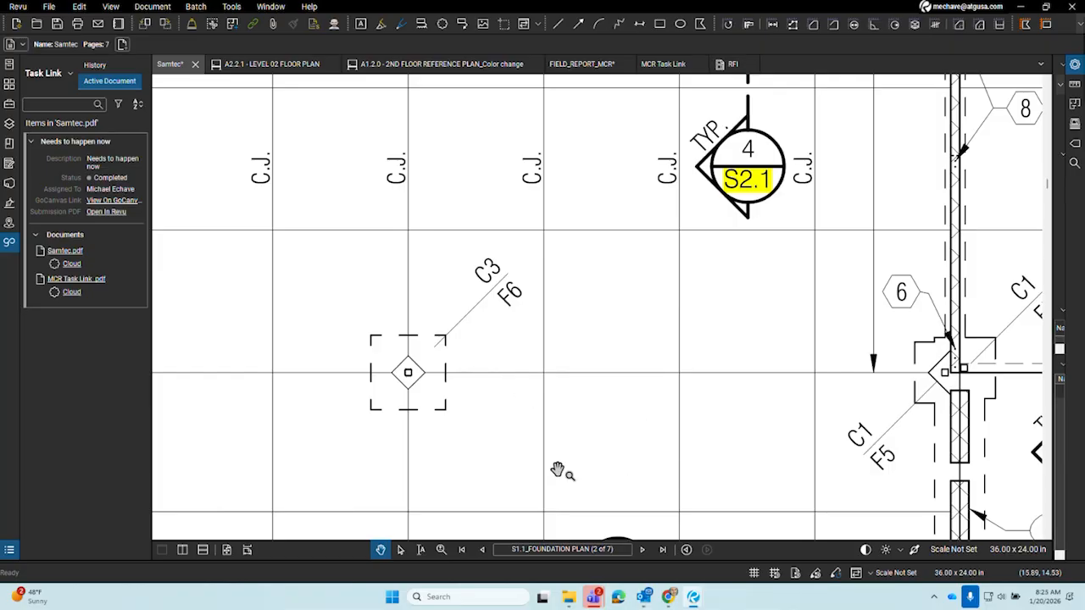
scroll(441, 450, up, 2)
click(442, 24)
mouse_move(303, 189)
mouse_down()
mouse_move(382, 274)
mouse_move(646, 468)
mouse_up()
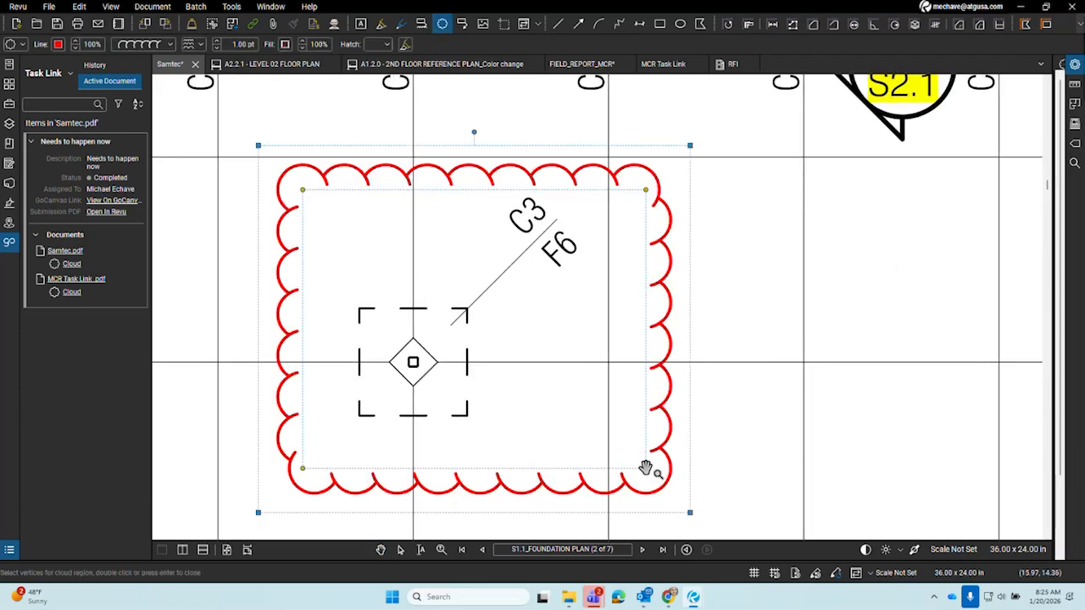
right_click(659, 396)
mouse_move(703, 527)
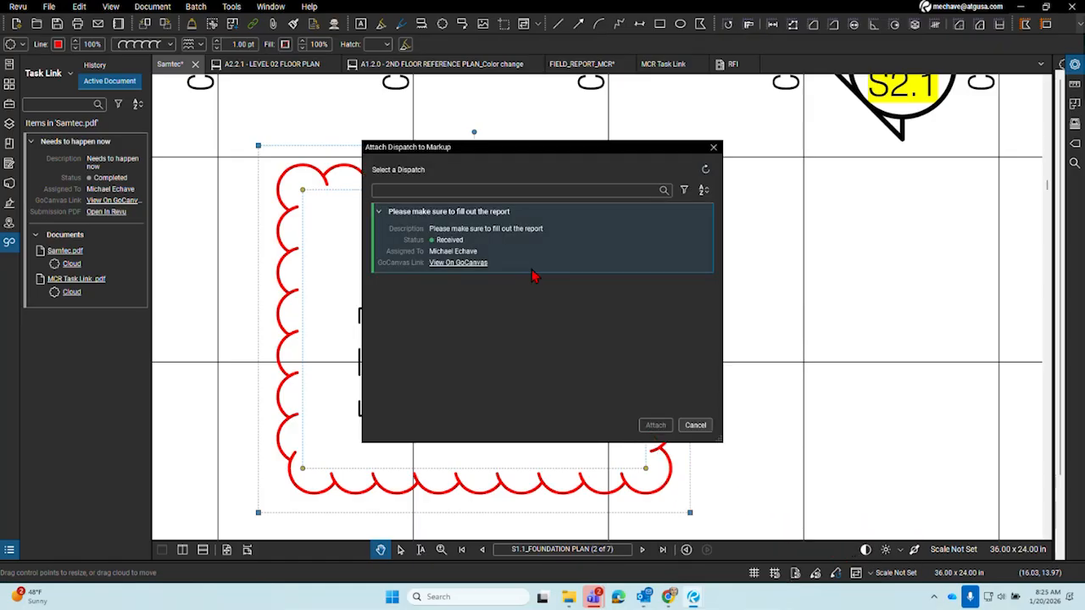
click(695, 425)
Attach the first listed existing GoCanvas submission to the new cloud markup through Task Link
right_click(669, 445)
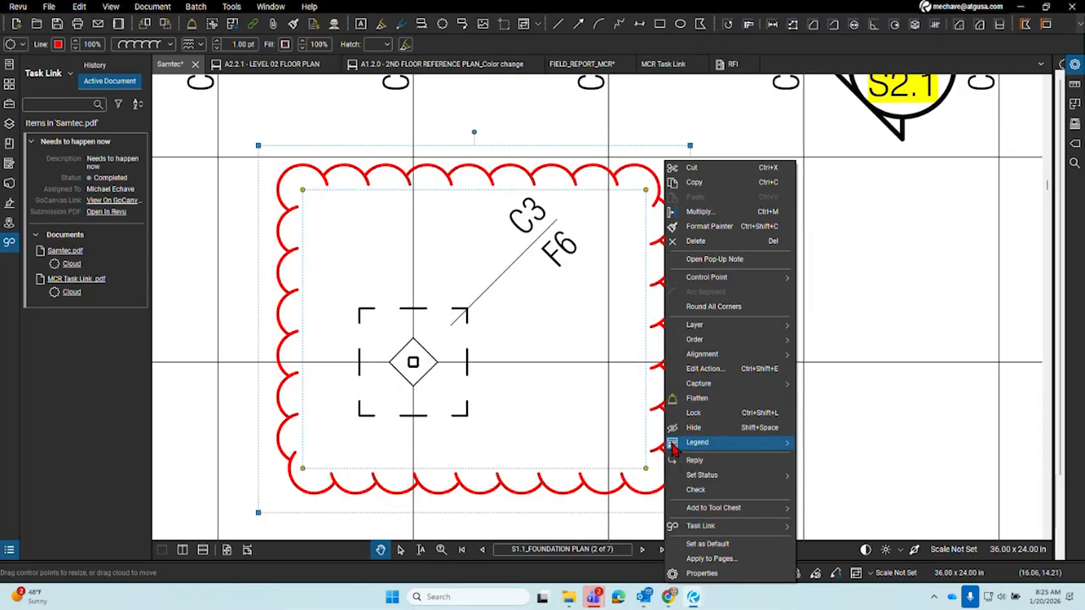
mouse_move(745, 532)
click(838, 556)
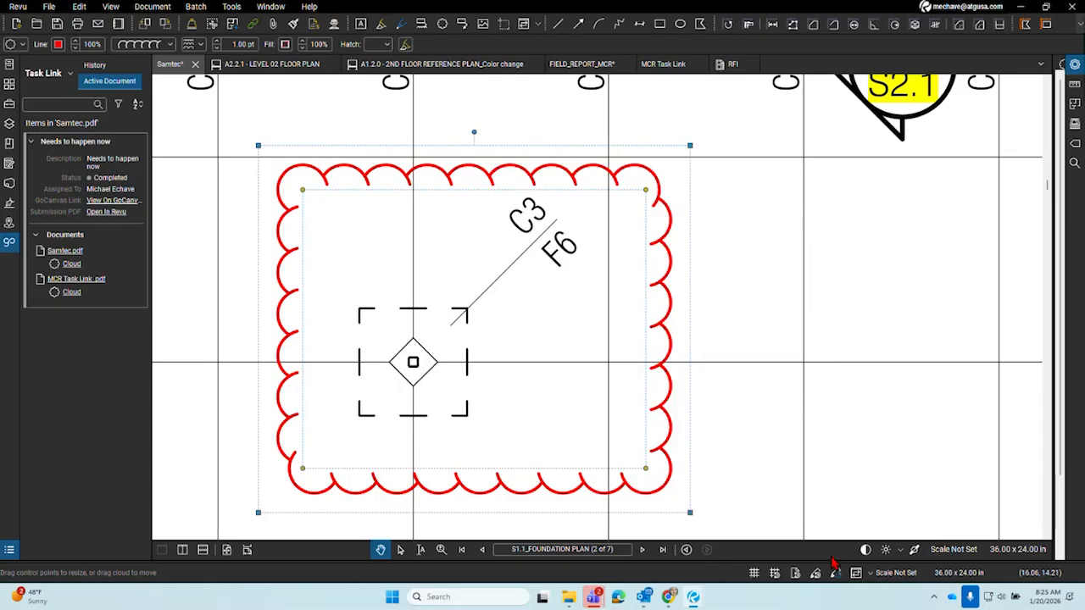
click(381, 214)
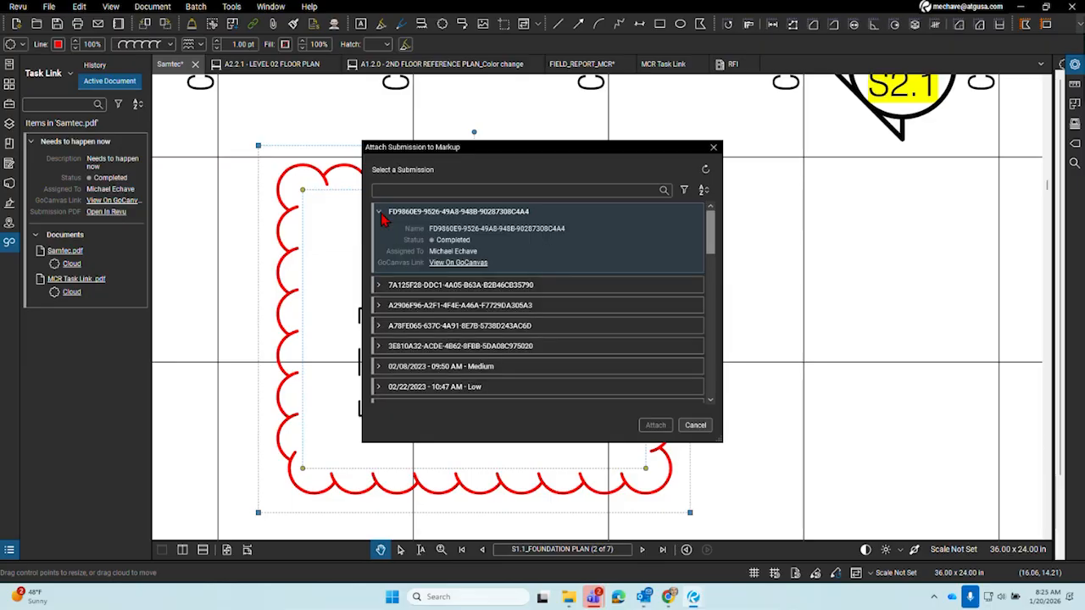
click(530, 254)
click(658, 426)
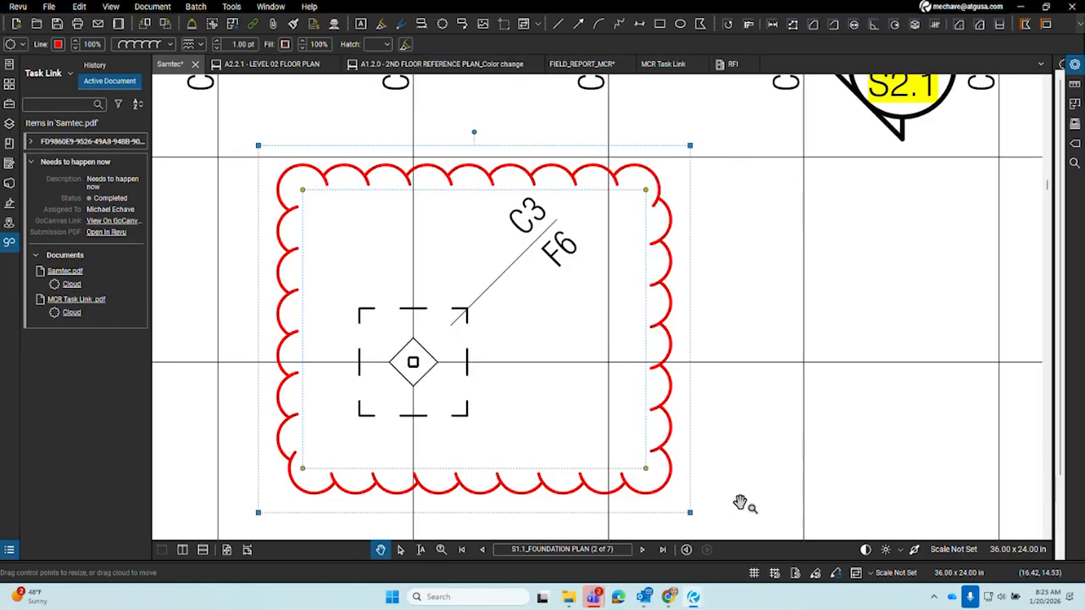
View the submission PDF of the Needs to happen now task and the RFI template, and return to the Samtec drawing
click(103, 233)
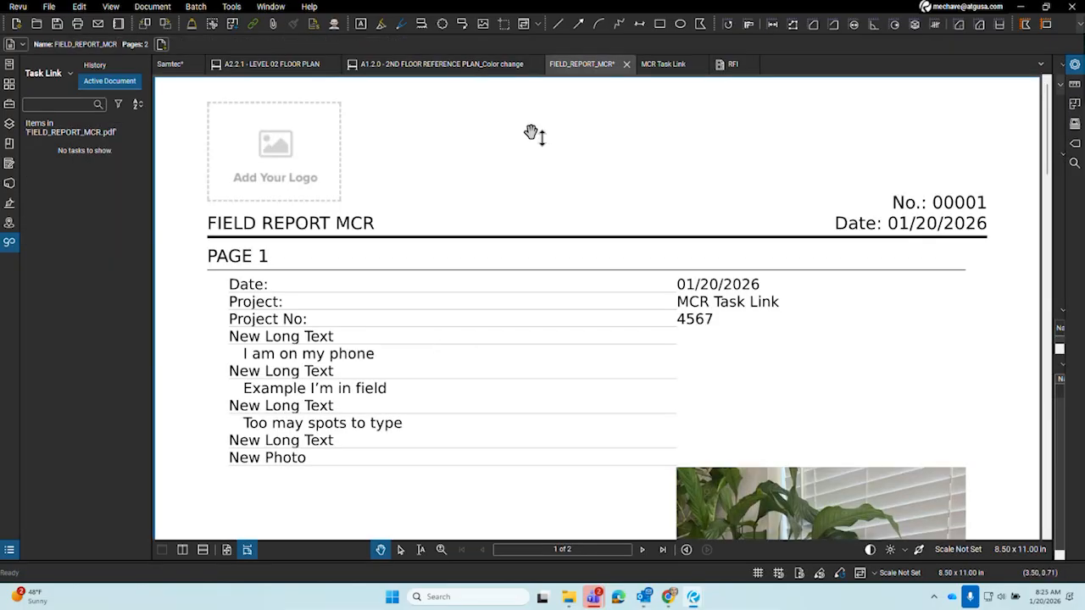
click(731, 64)
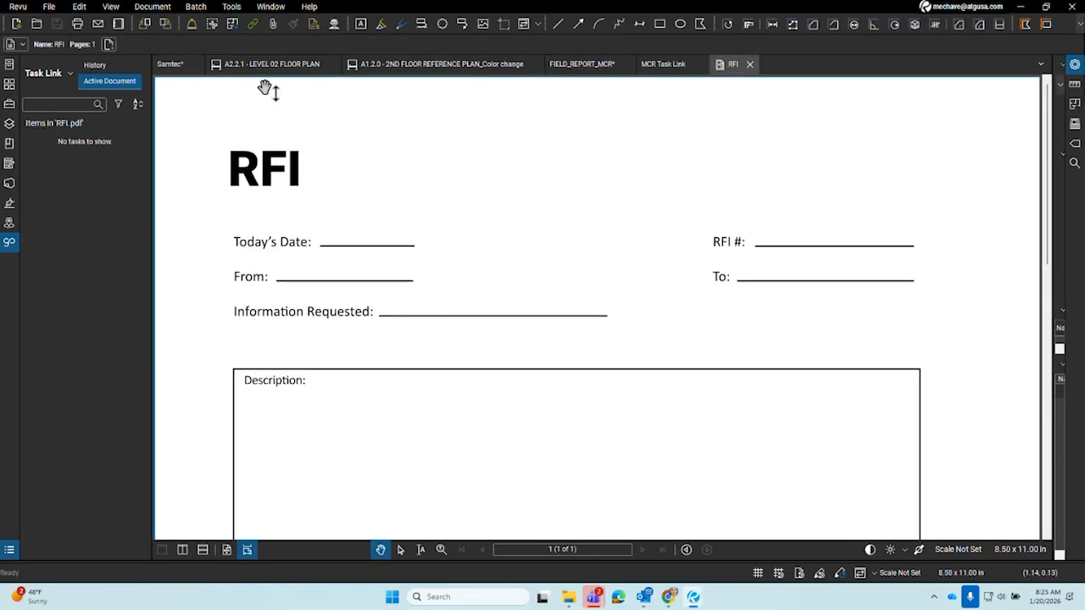
click(181, 69)
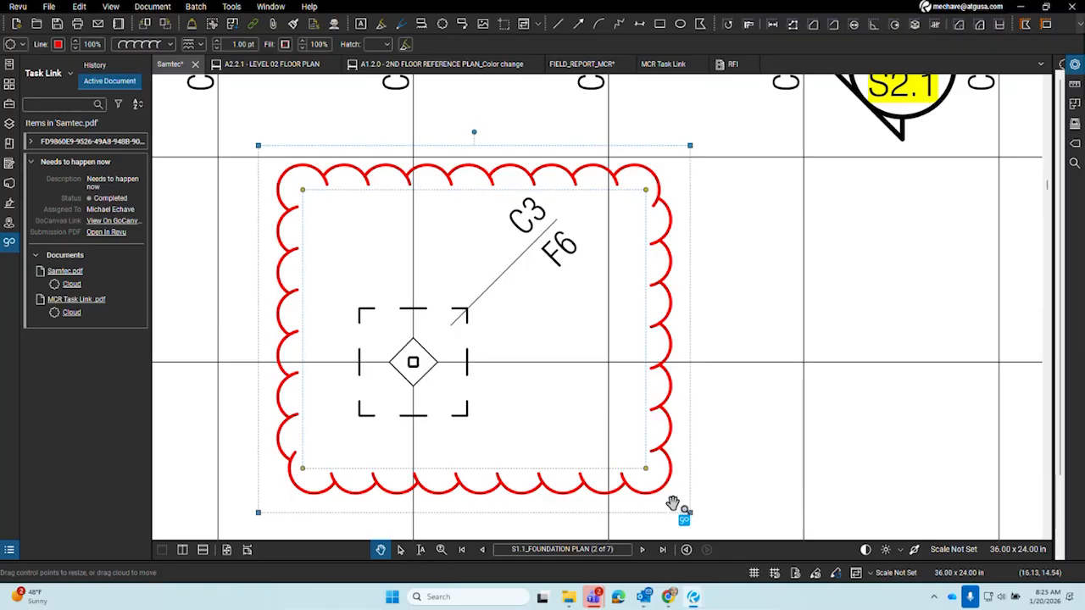
right_click(660, 492)
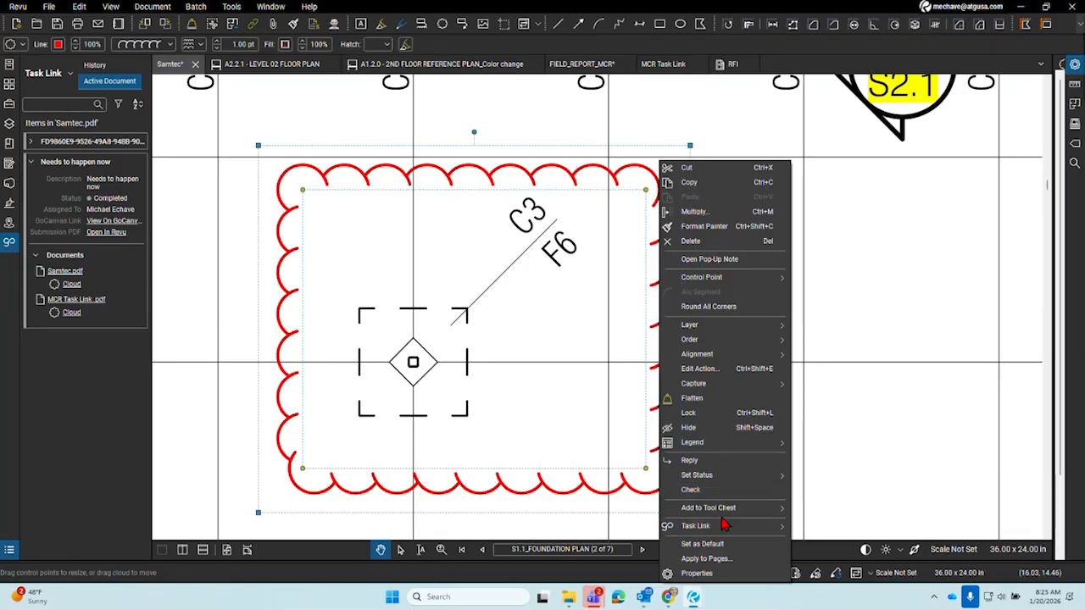
mouse_move(727, 527)
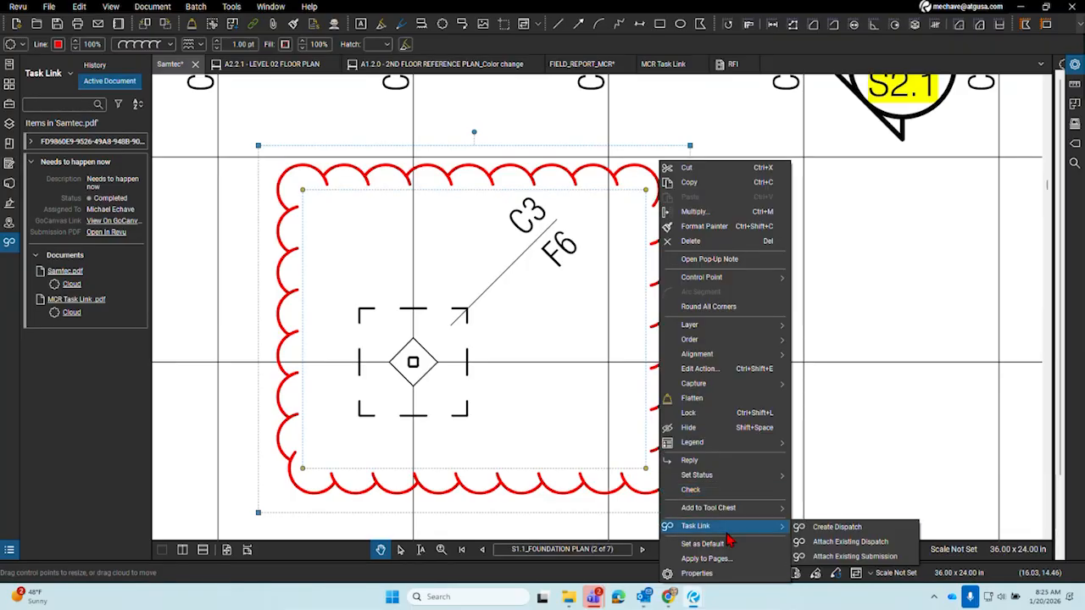
click(849, 542)
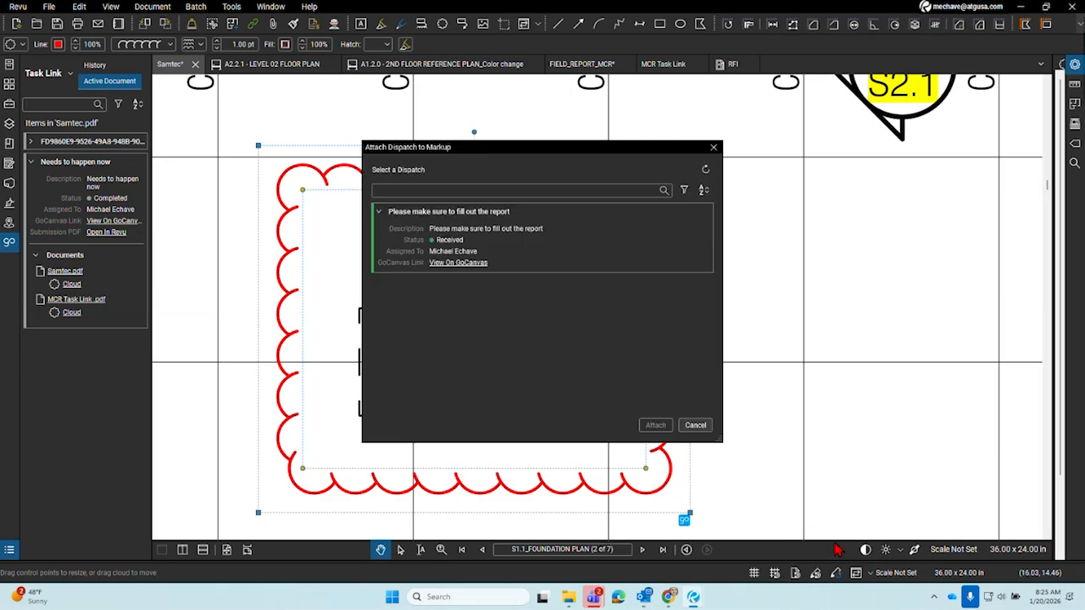
click(705, 169)
click(694, 425)
List the existing submissions for the cloud markup and review the first one's details on GoCanvas
right_click(675, 481)
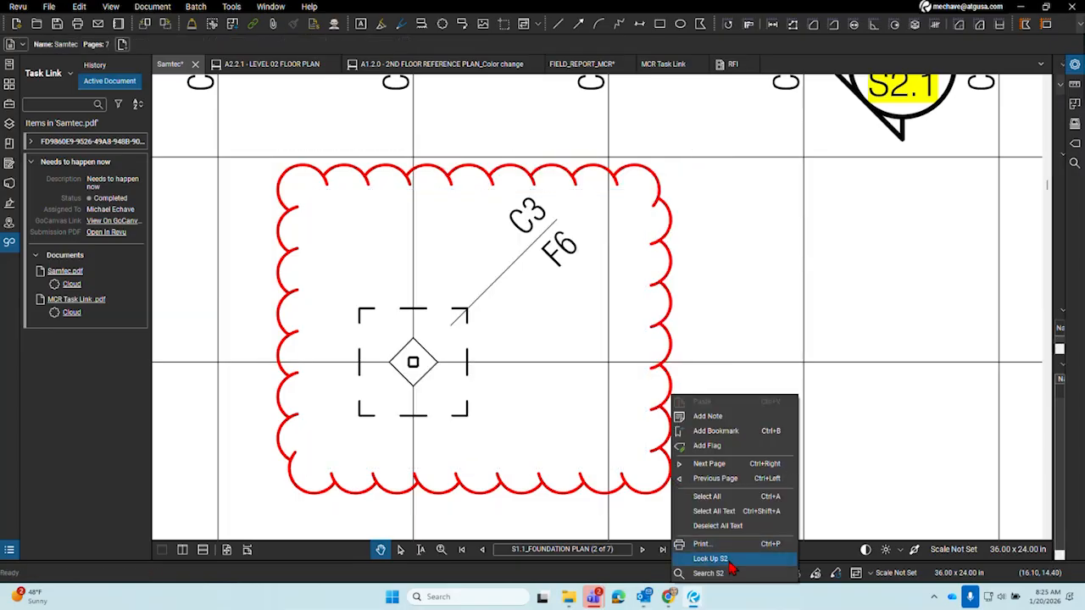
click(662, 492)
right_click(670, 500)
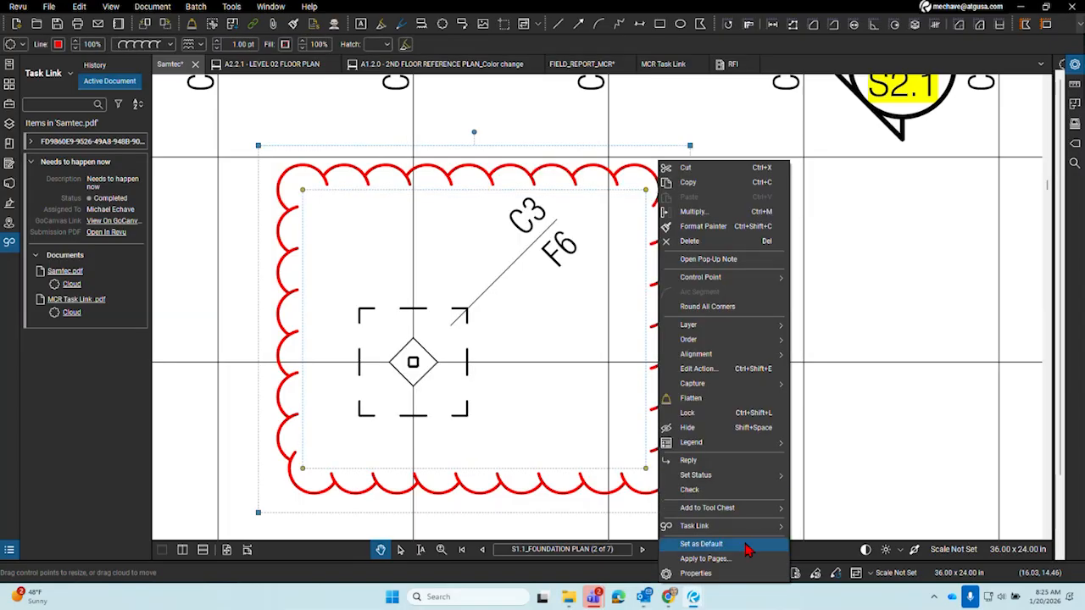
mouse_move(747, 527)
click(853, 556)
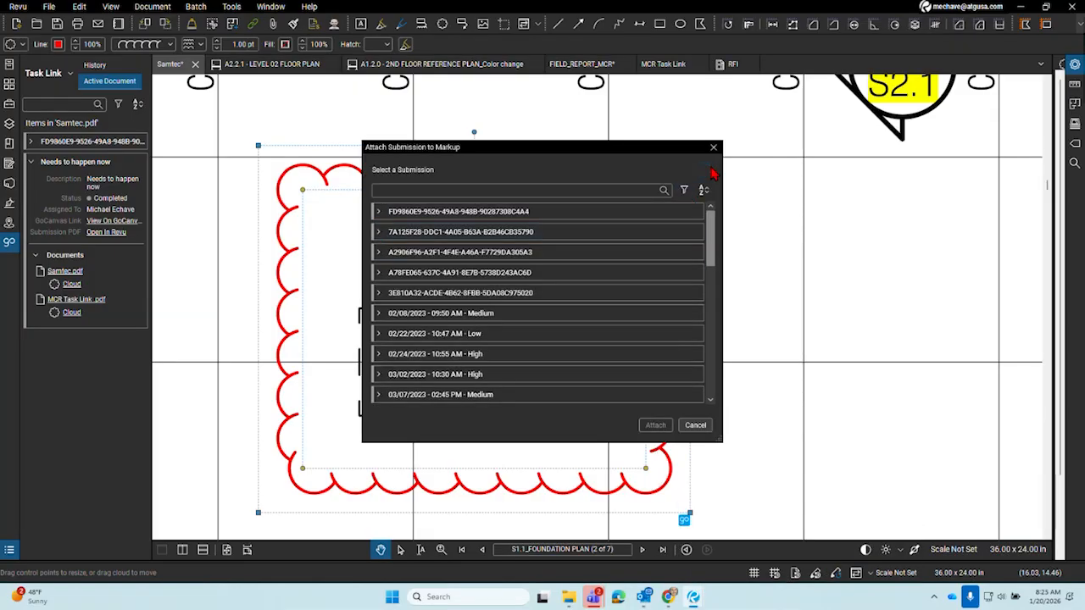
click(378, 211)
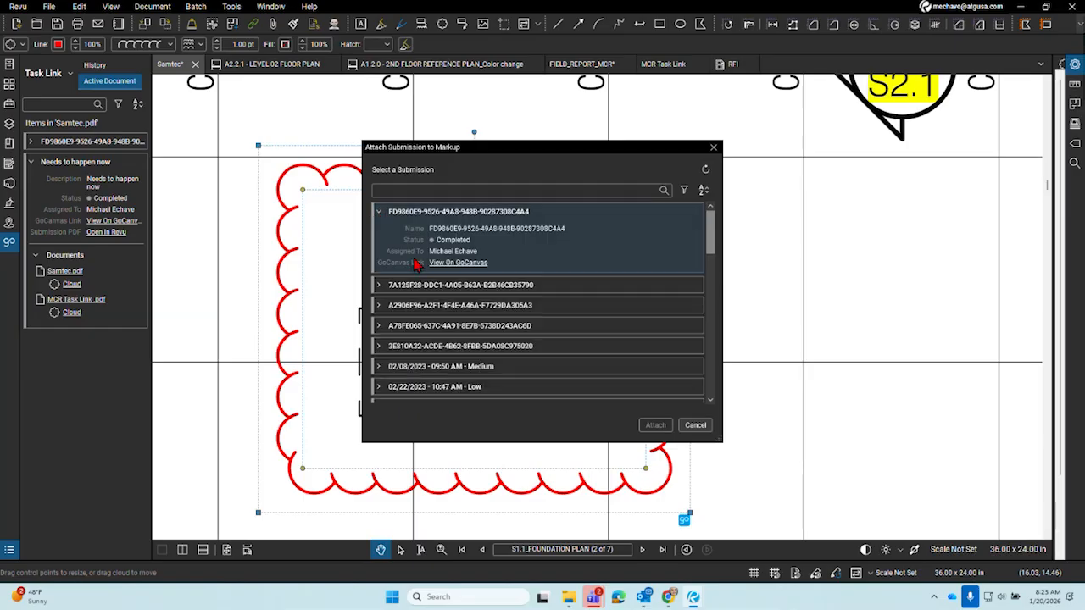
click(459, 262)
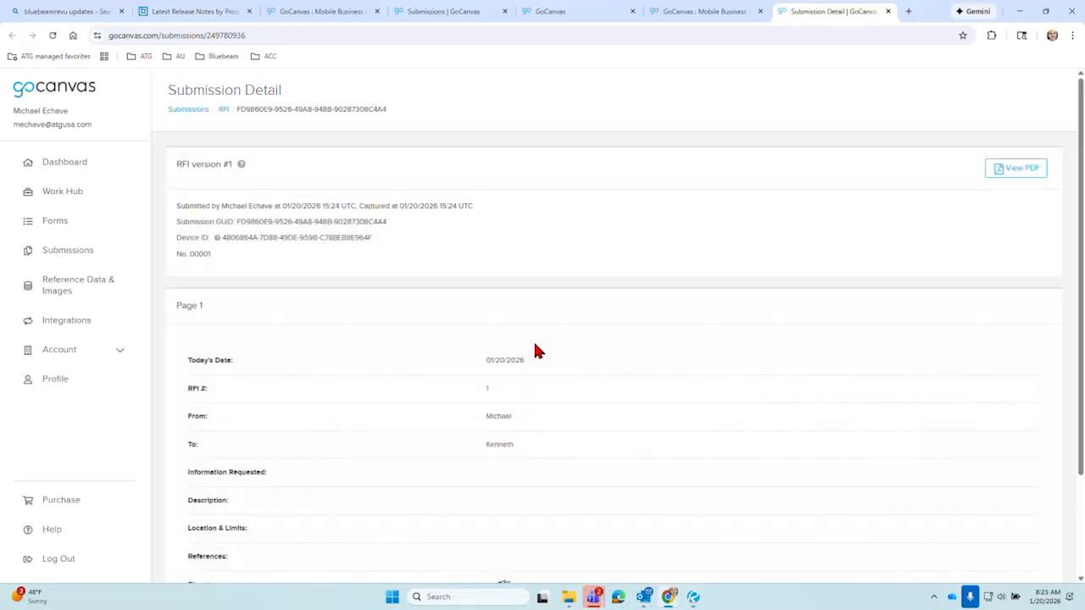
scroll(535, 350, down, 2)
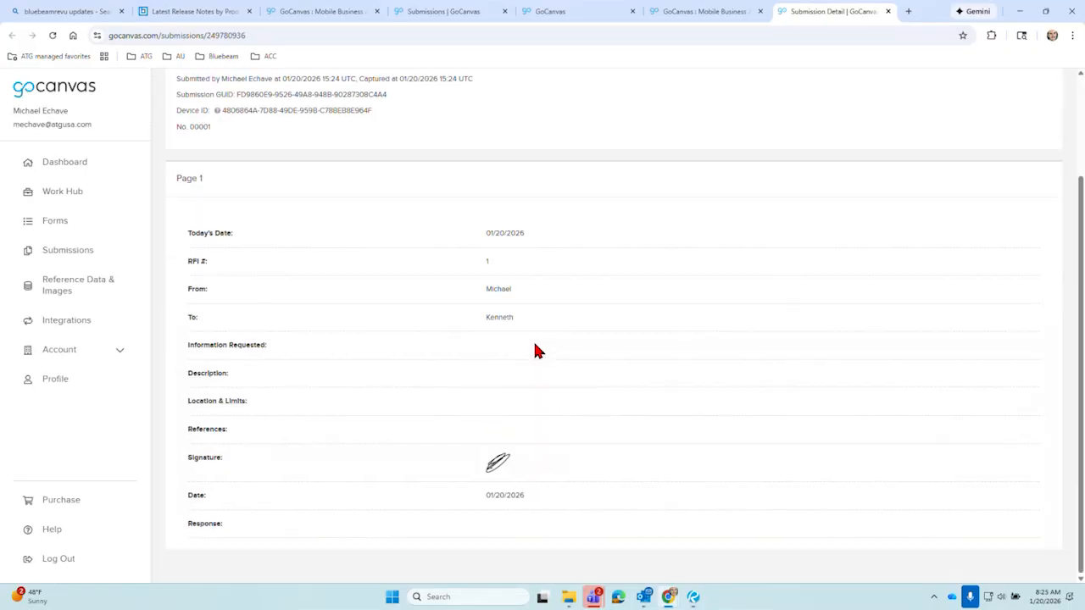
Return to Revu and attach the reviewed RFI submission to the cloud markup
click(1017, 15)
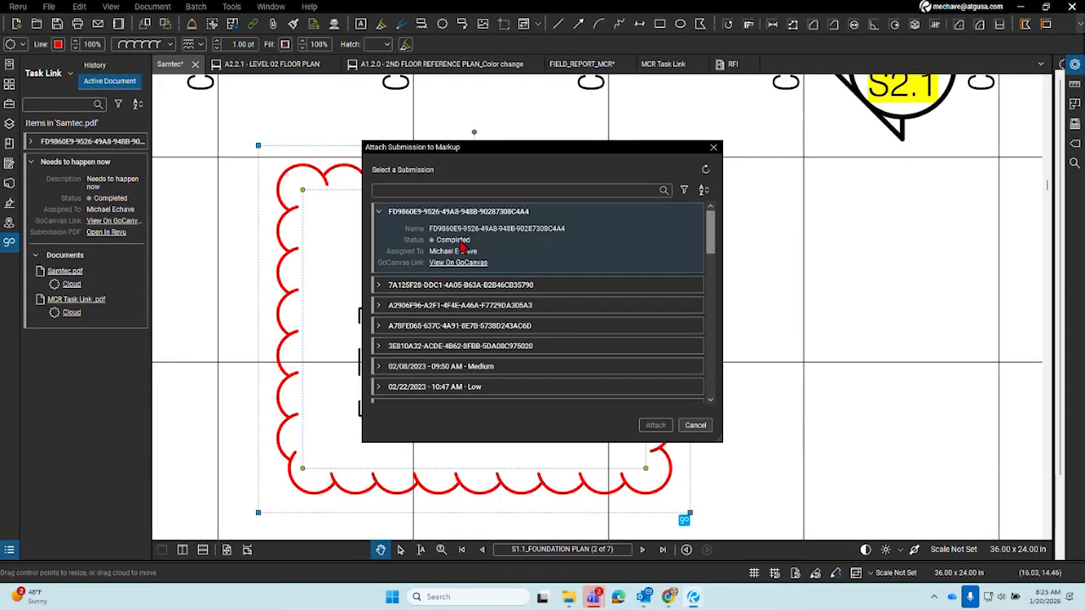
click(543, 247)
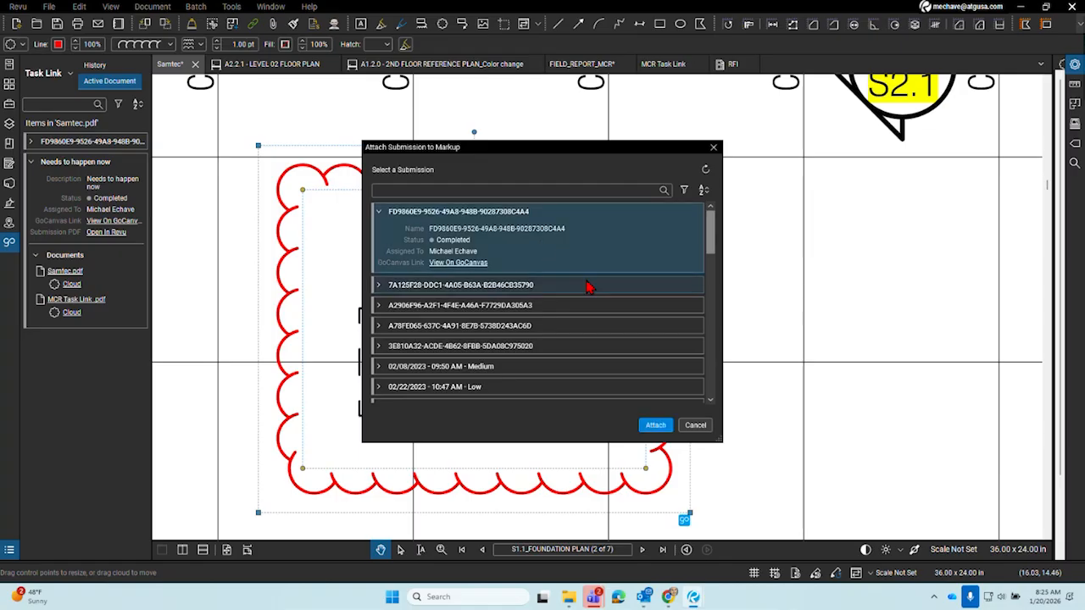
click(657, 428)
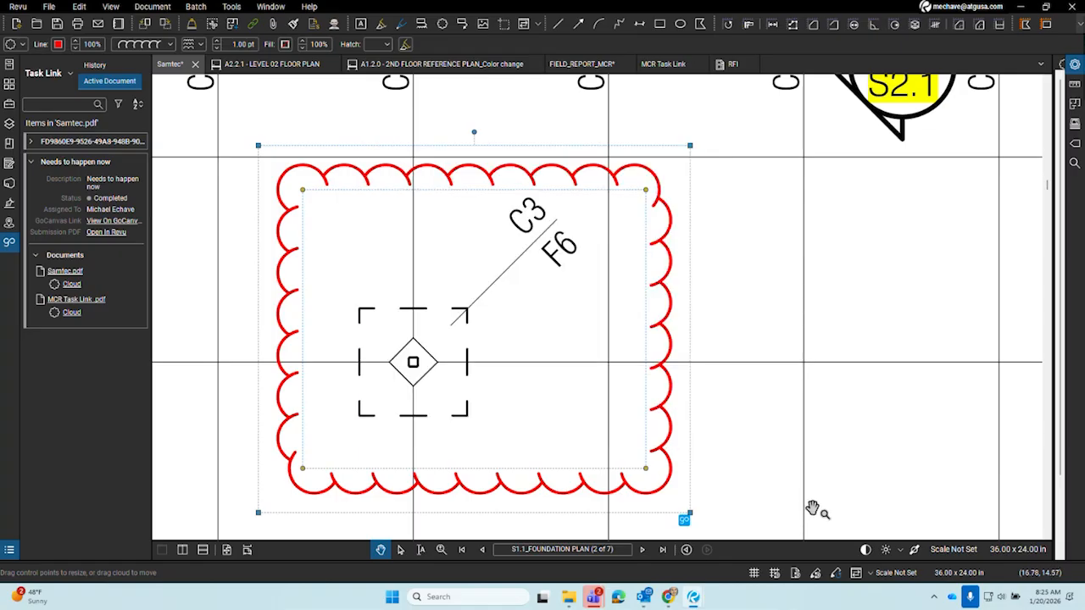
Expand the attached RFI submission in Task Link, collapse the Needs to happen now task, and open the submission's PDF in Revu for review
click(32, 143)
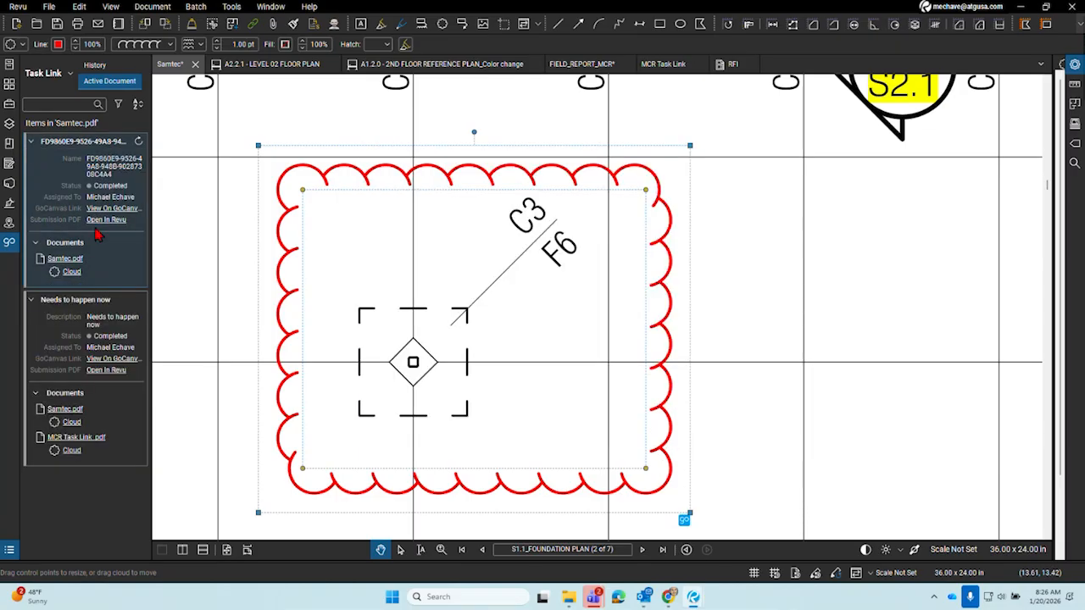
click(32, 301)
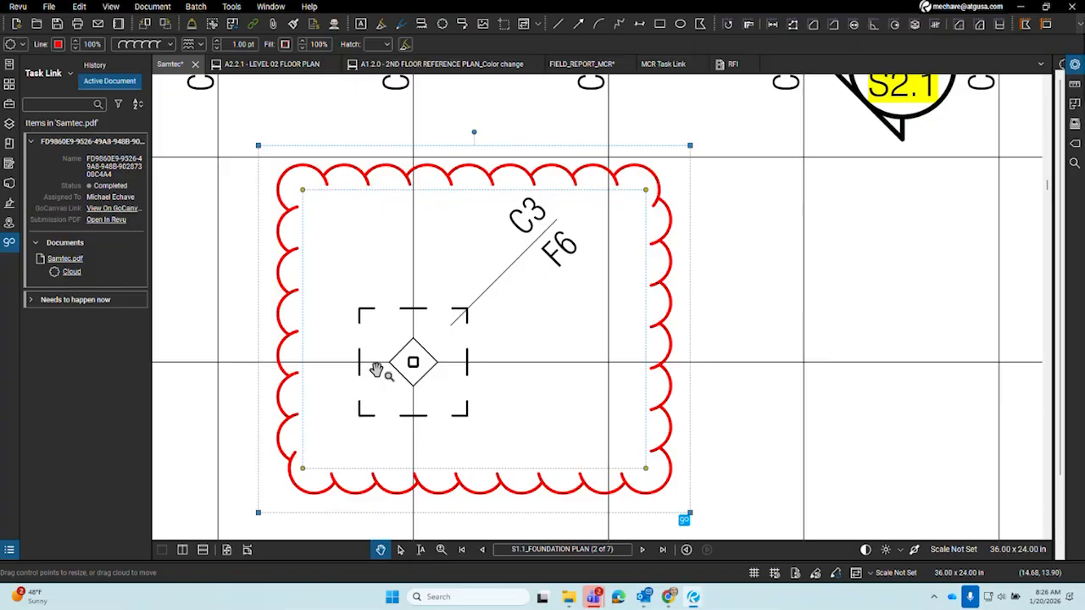
click(104, 221)
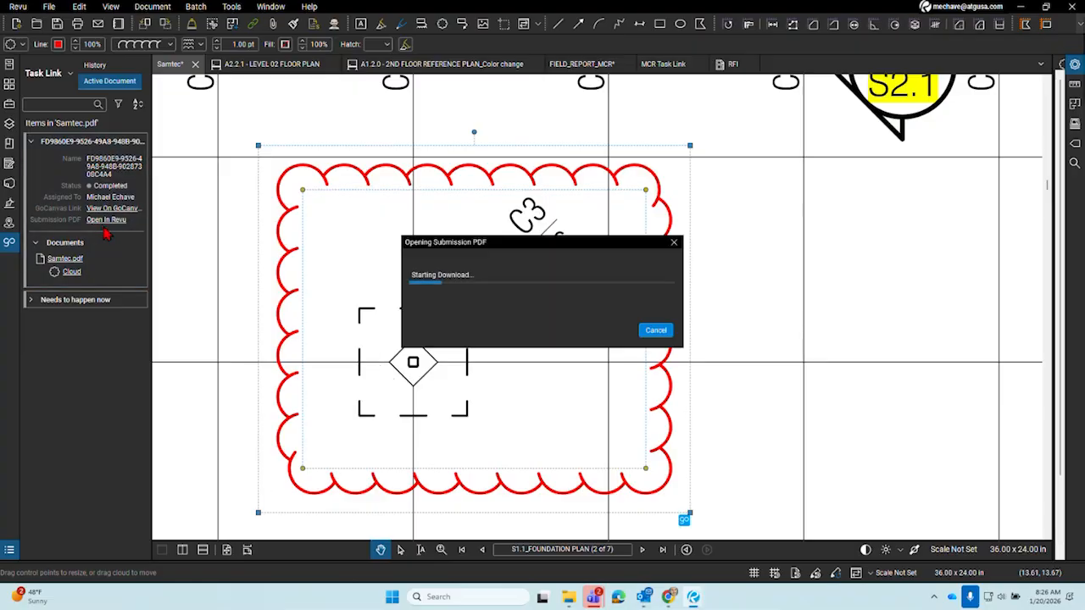
scroll(398, 250, down, 4)
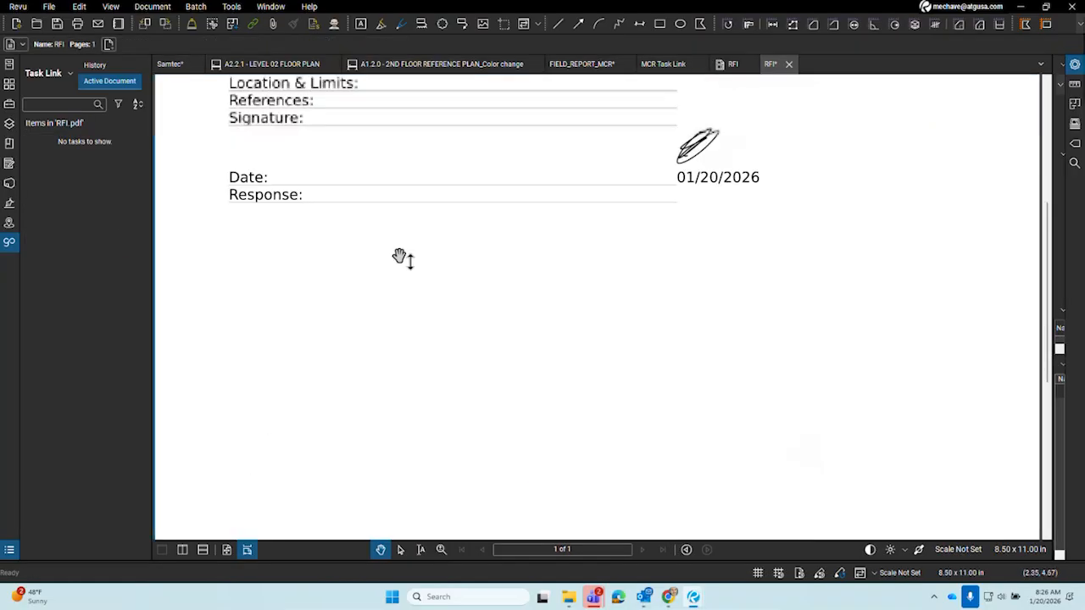
scroll(399, 257, up, 3)
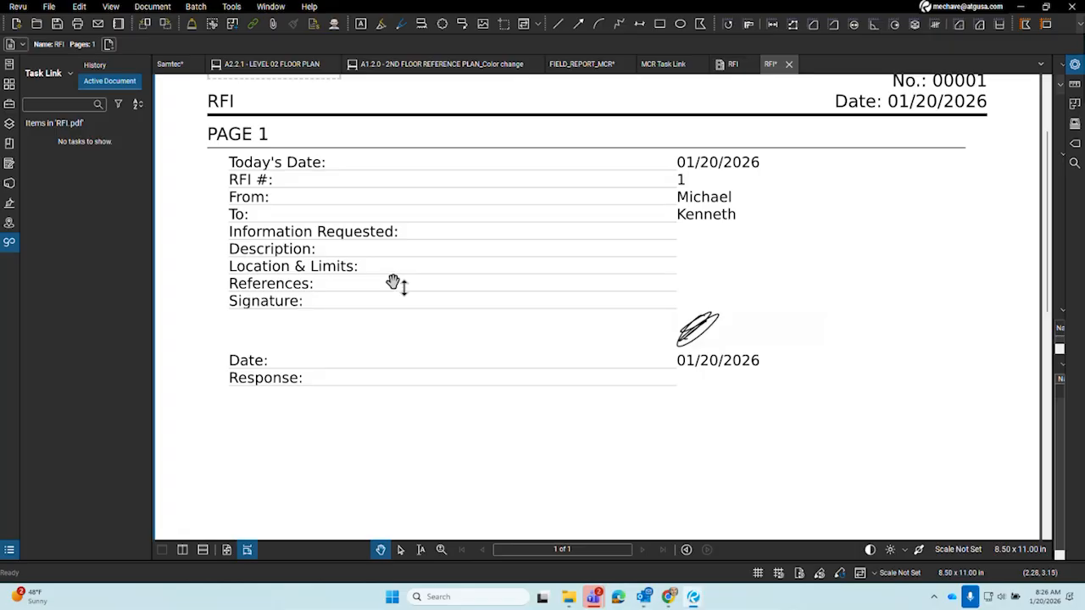
Look over the blank RFI template and the FIELD_REPORT_MCR submission, and return to the Samtec drawing
click(727, 66)
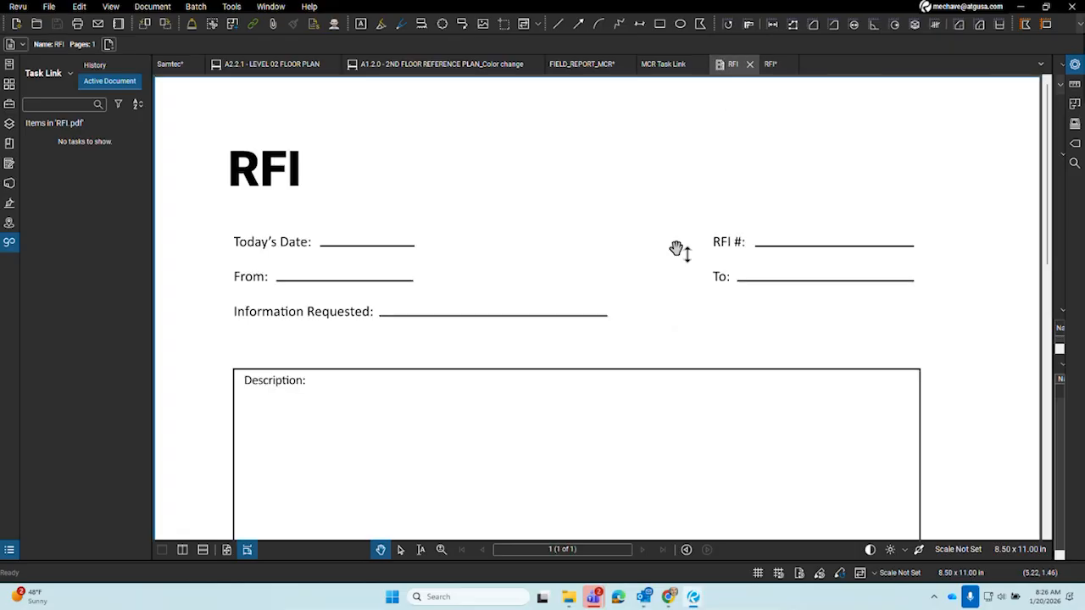
click(570, 66)
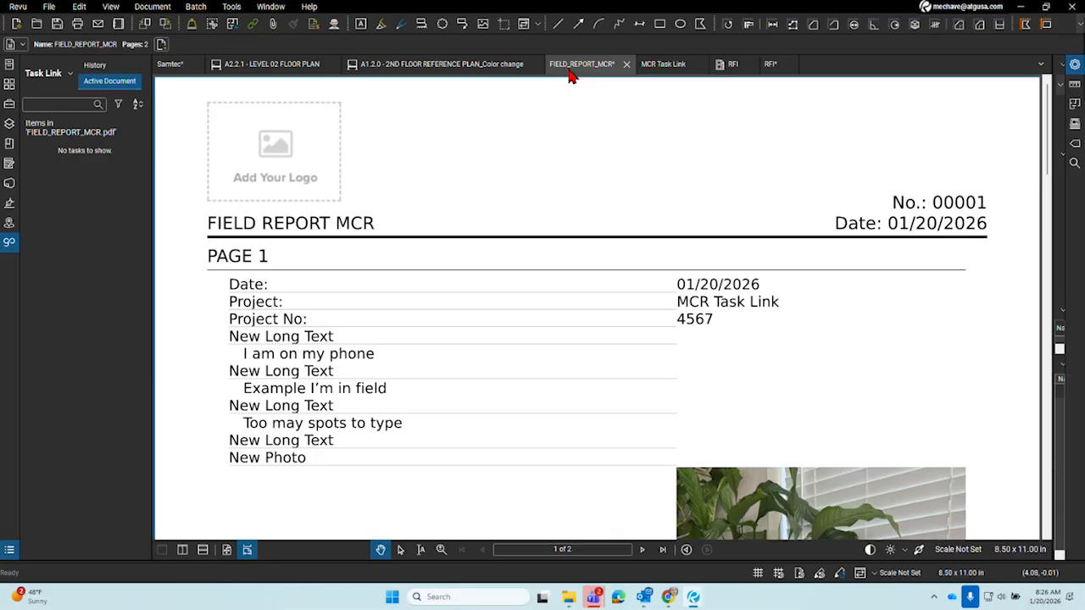
click(172, 66)
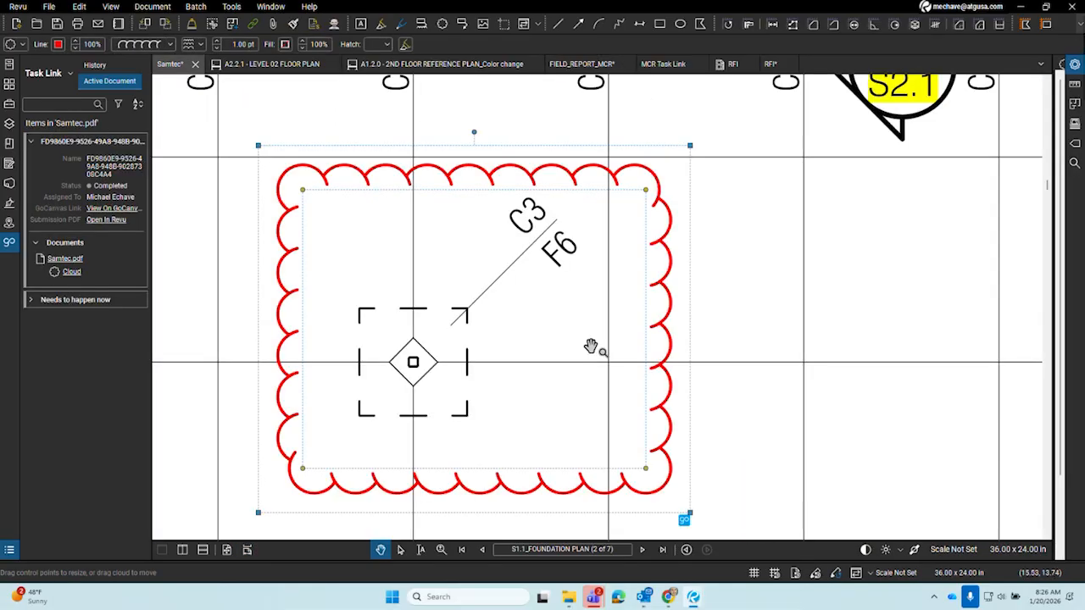
Draw a cloud markup around the masonry wall at finish grade in detail 13 on sheet S2.1_FOUNDATION DETAILS
drag(761, 326, 505, 310)
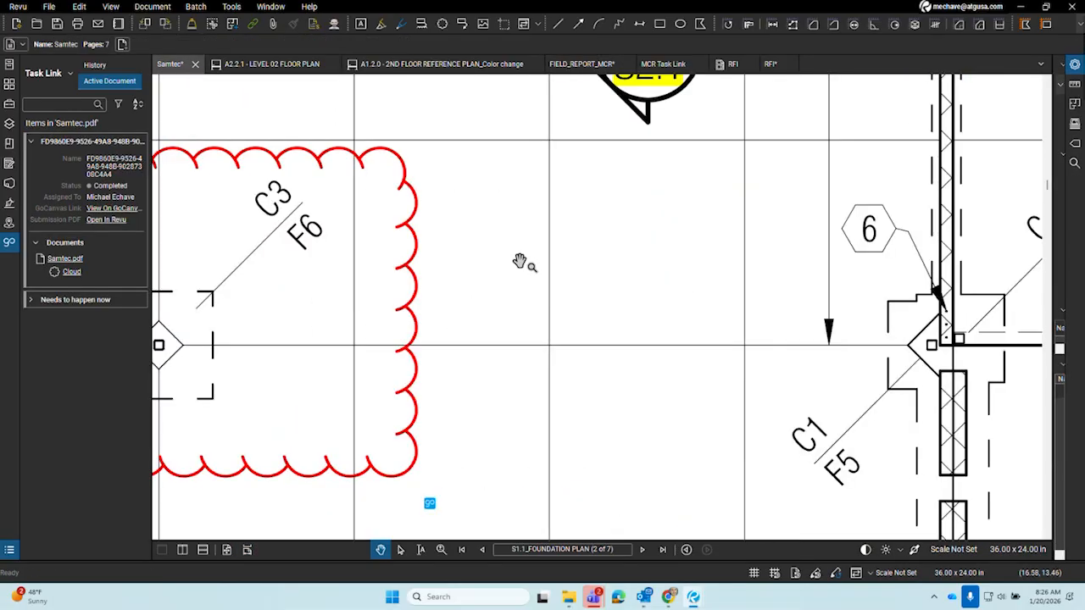
click(444, 25)
scroll(625, 370, down, 5)
mouse_move(624, 371)
mouse_down()
mouse_move(625, 309)
mouse_move(720, 146)
mouse_up()
scroll(419, 509, down, 3)
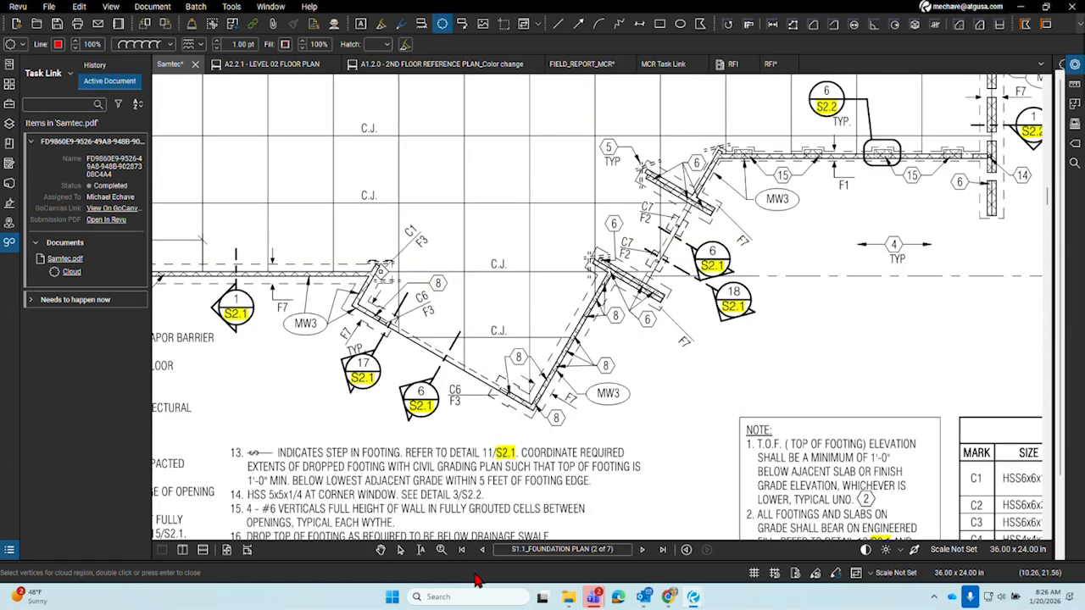
click(644, 549)
mouse_move(556, 237)
mouse_down()
mouse_move(407, 440)
mouse_move(910, 254)
mouse_up()
scroll(619, 360, down, 3)
drag(619, 360, 130, 151)
mouse_move(765, 201)
mouse_down()
mouse_move(368, 441)
mouse_move(295, 509)
mouse_up()
mouse_move(562, 146)
mouse_down()
mouse_move(567, 209)
mouse_move(904, 359)
mouse_up()
drag(597, 529, 488, 313)
scroll(485, 343, up, 9)
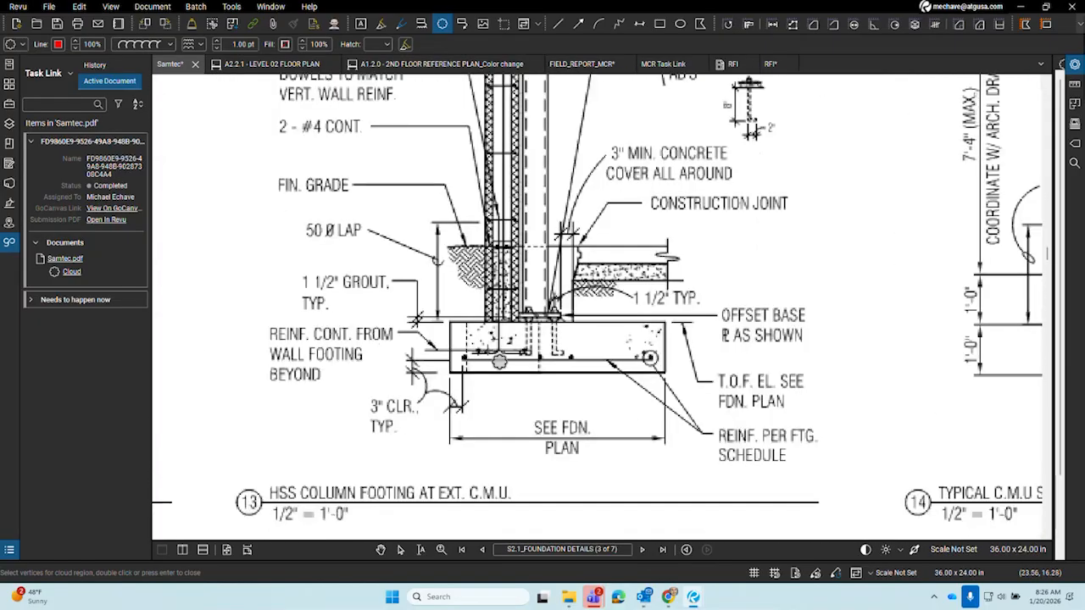
drag(370, 121, 603, 230)
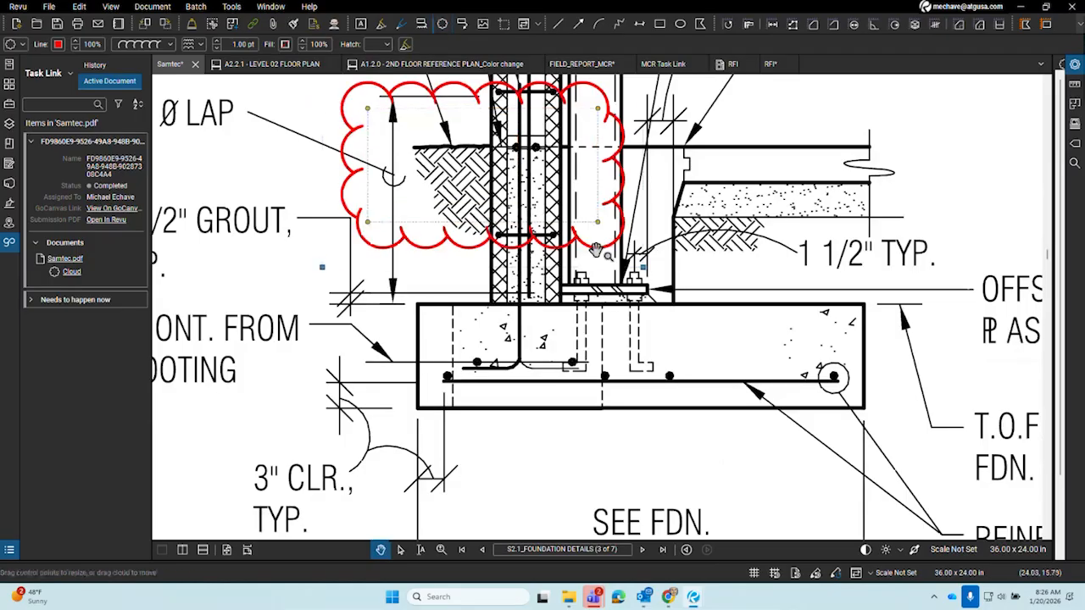
right_click(597, 244)
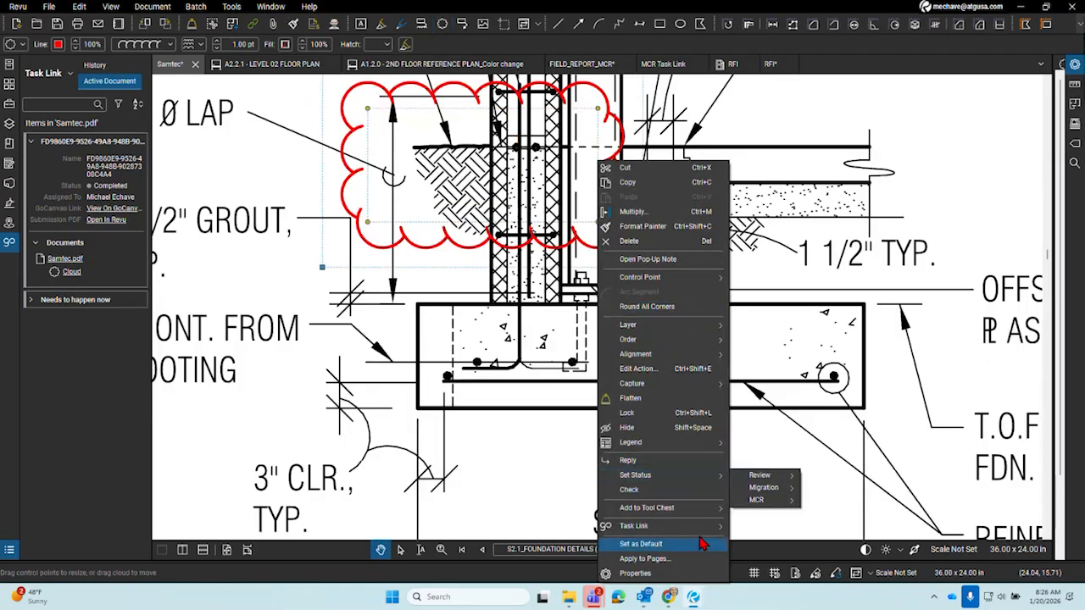
mouse_move(705, 526)
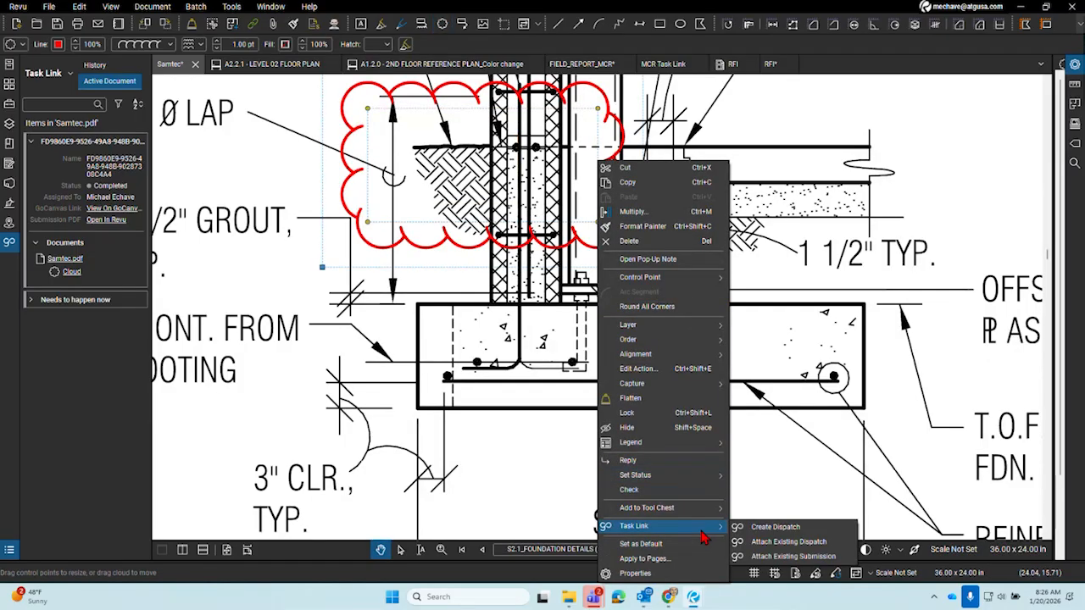
click(772, 527)
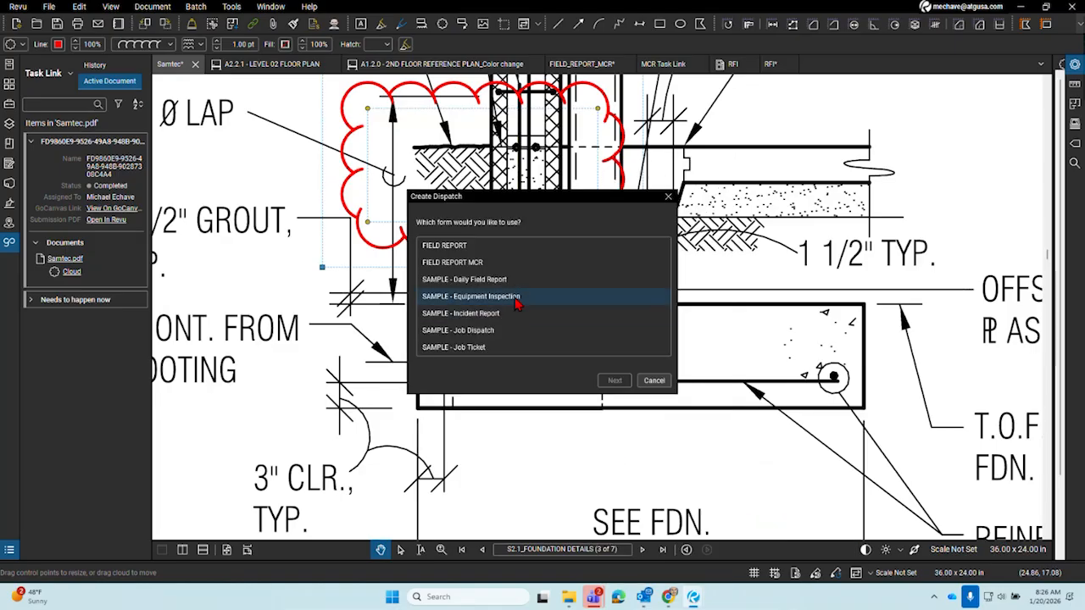
click(658, 383)
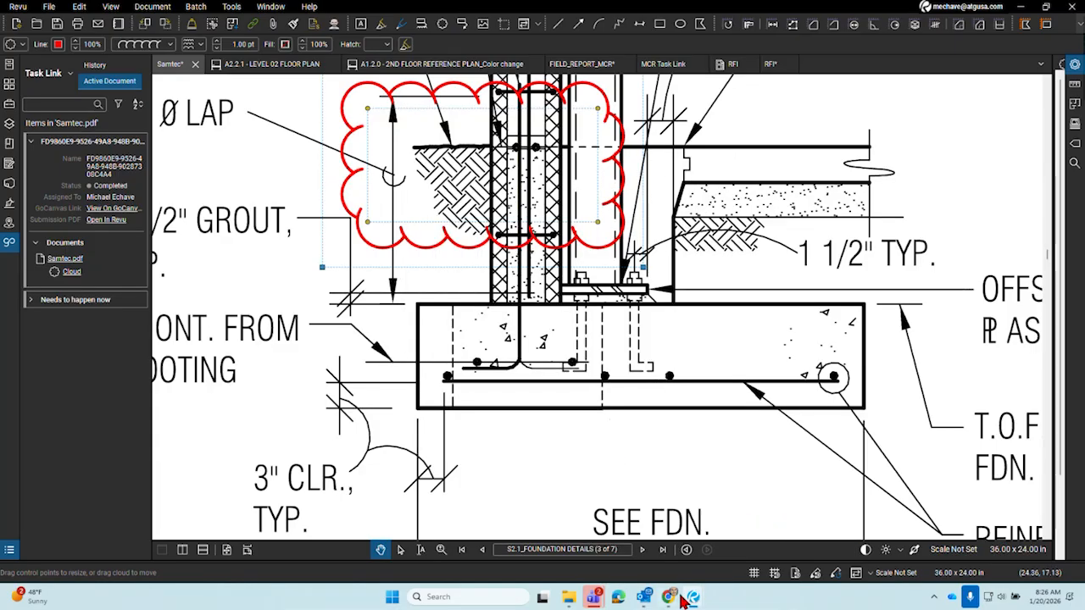
Switch to GoCanvas in the browser and enable Dispatch in the RFI form's settings
mouse_move(673, 600)
click(703, 508)
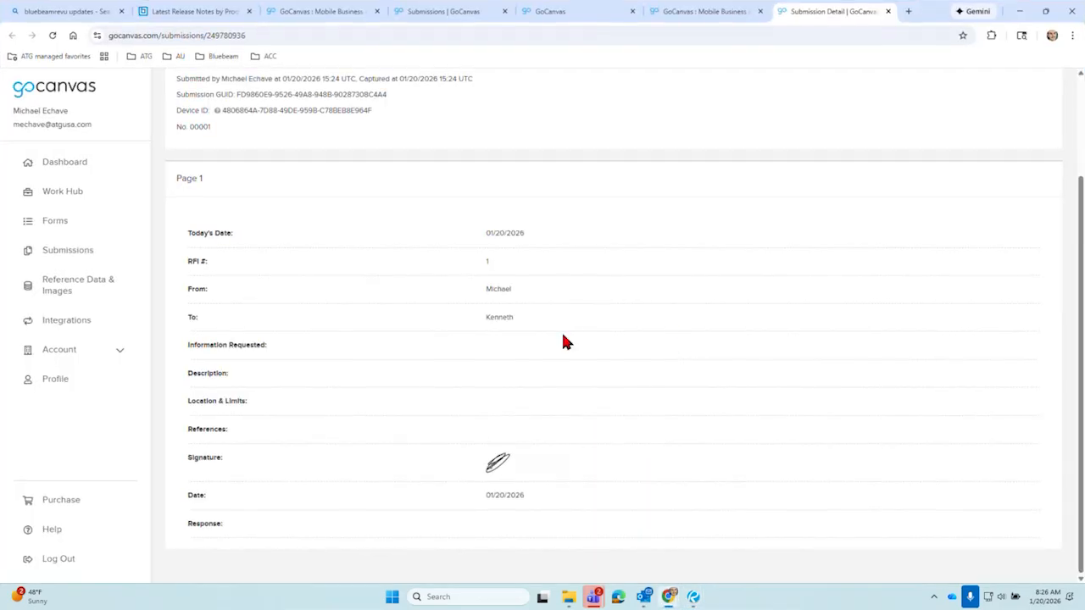
click(56, 222)
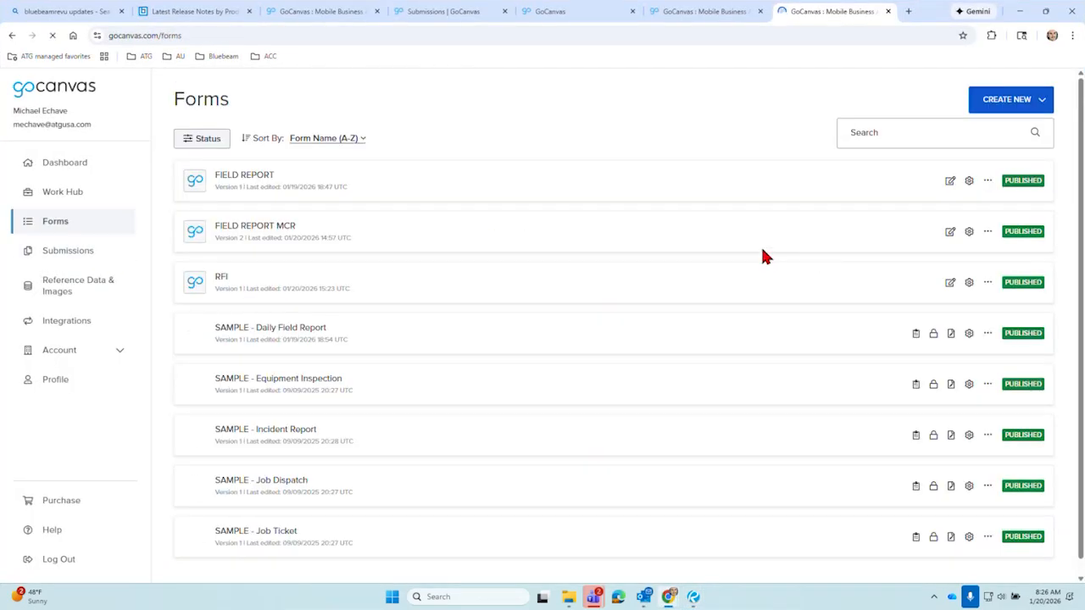
click(988, 285)
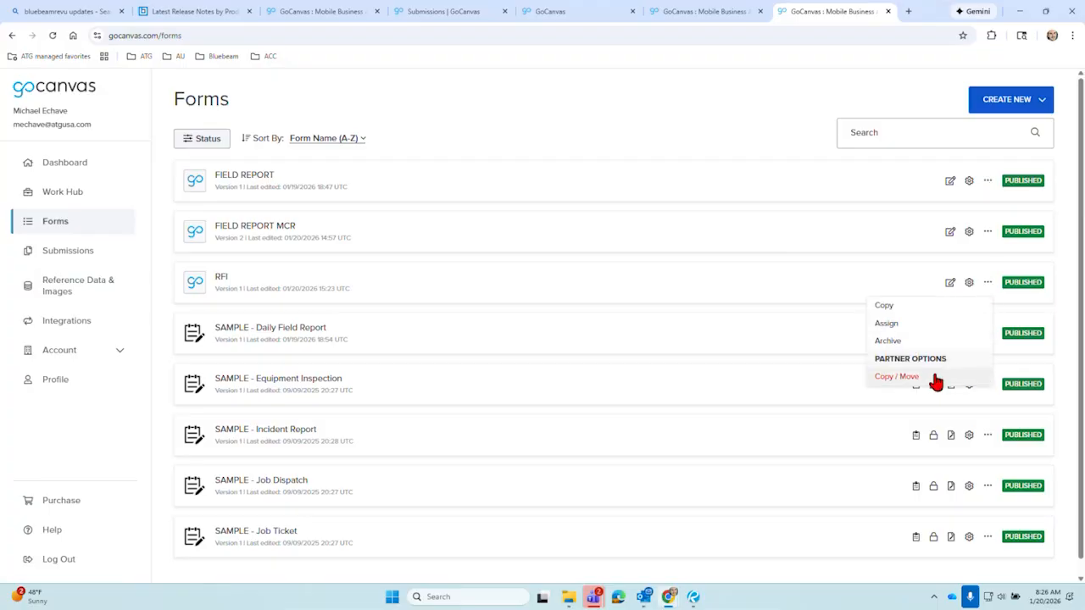
click(970, 284)
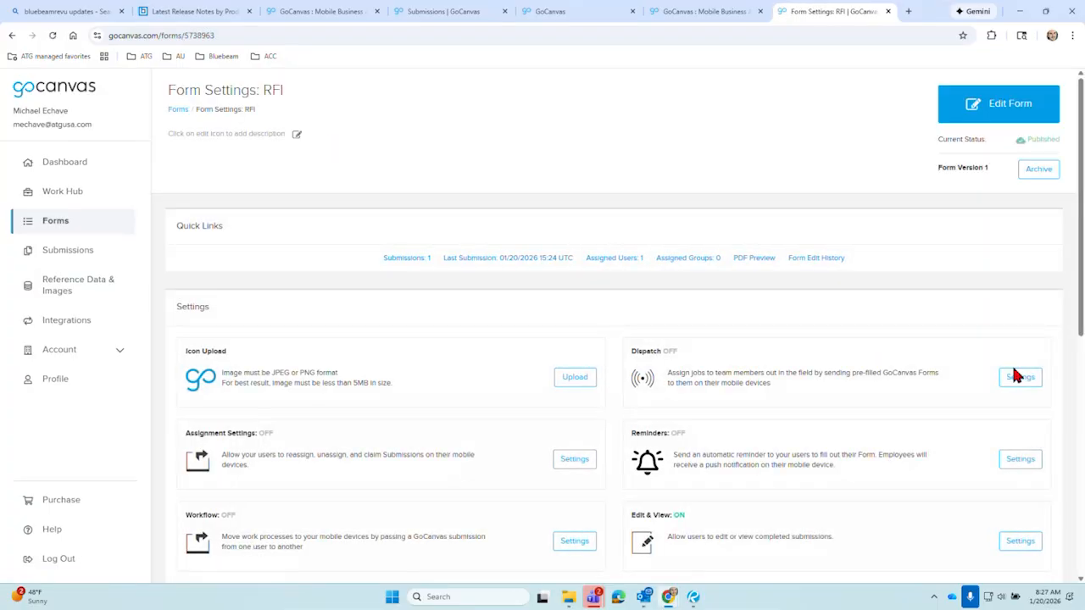
click(1021, 377)
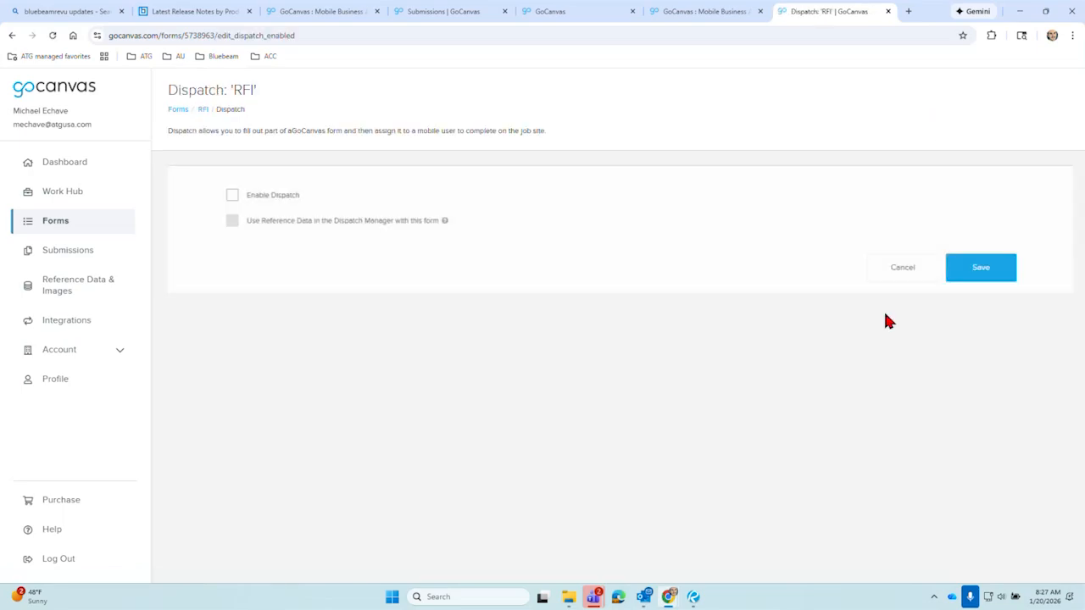
click(263, 197)
click(975, 285)
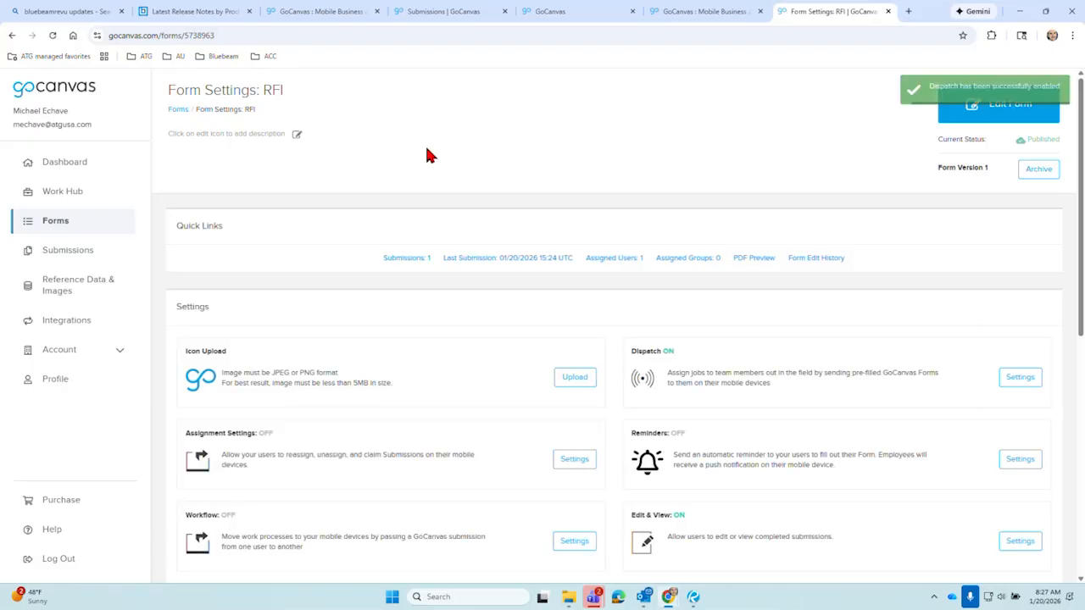
Return to Revu, widen the Task Link panel, and show its history of recently viewed tasks
click(1020, 12)
drag(152, 134, 254, 146)
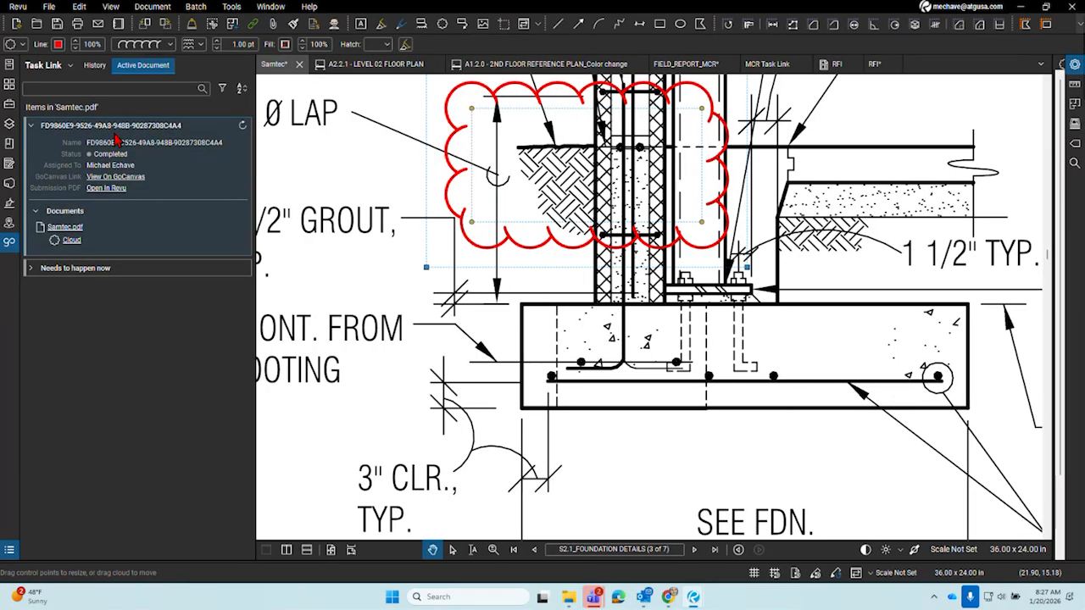
click(94, 64)
click(247, 124)
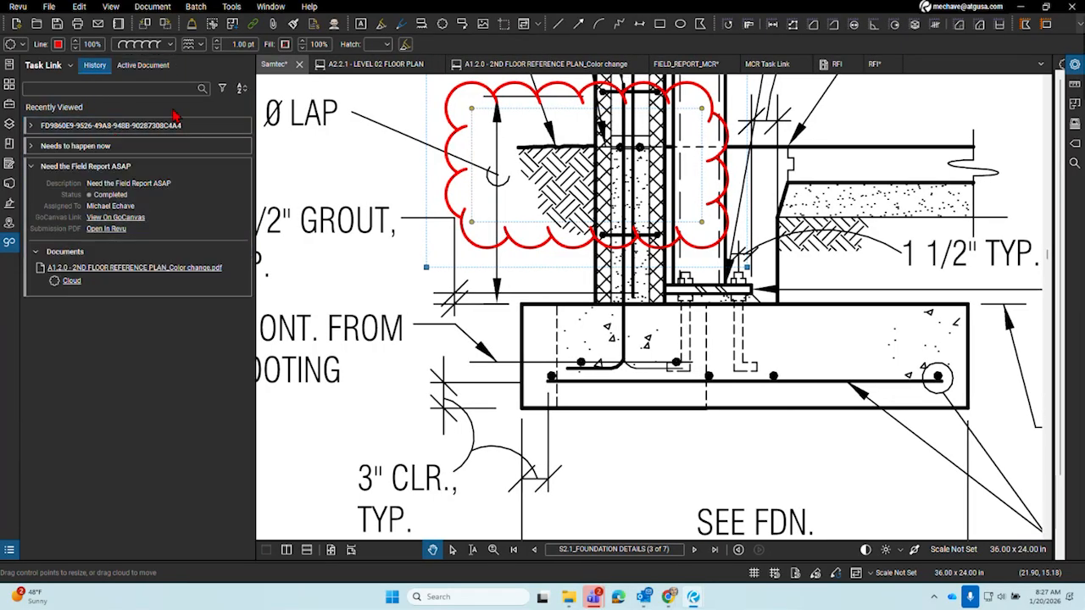
Create a Task Link dispatch from the new cloud markup using the RFI form
right_click(722, 245)
mouse_move(801, 527)
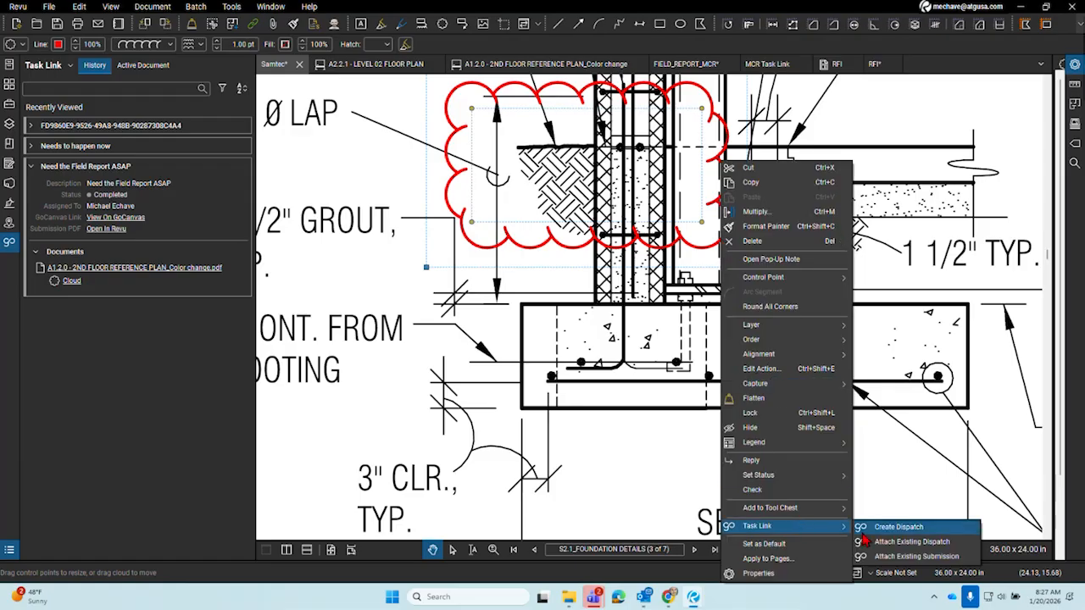
click(893, 530)
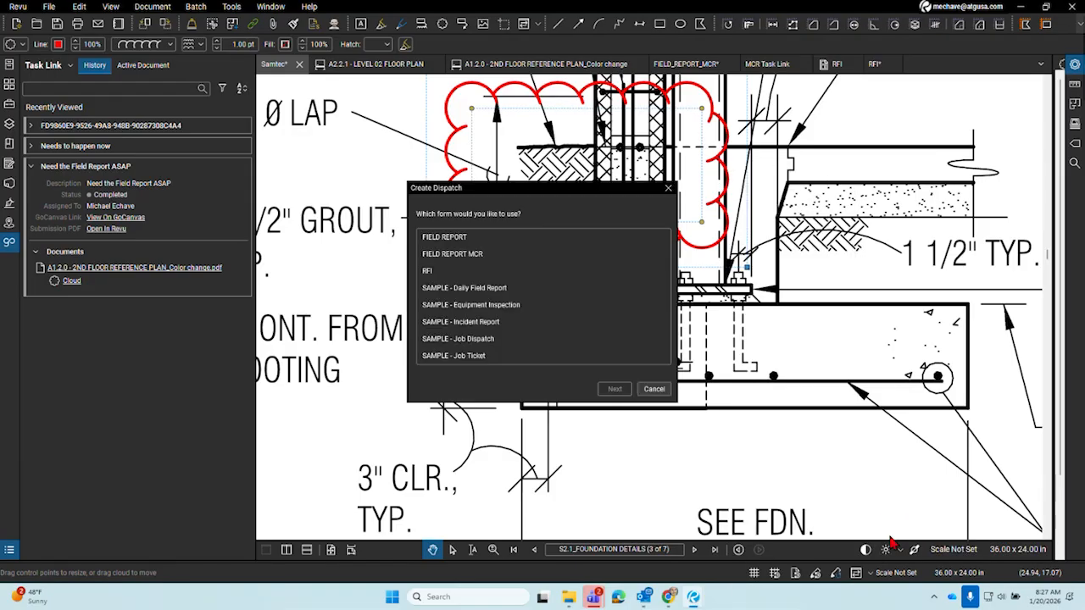
click(465, 271)
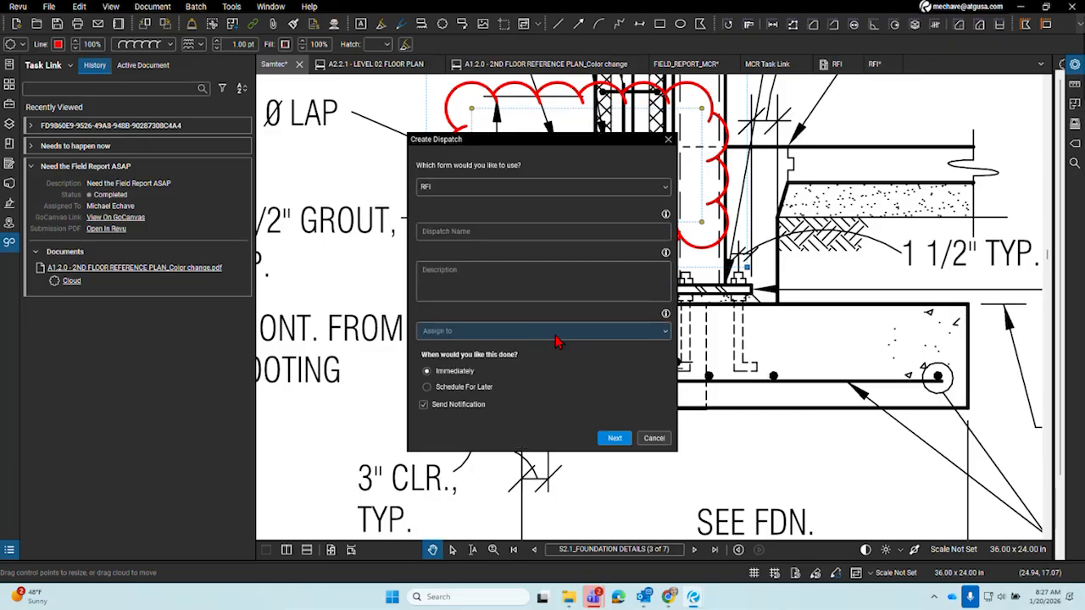
Name the dispatch RFI 2, assign it to the available user, and continue to the pre-fill fields
click(472, 230)
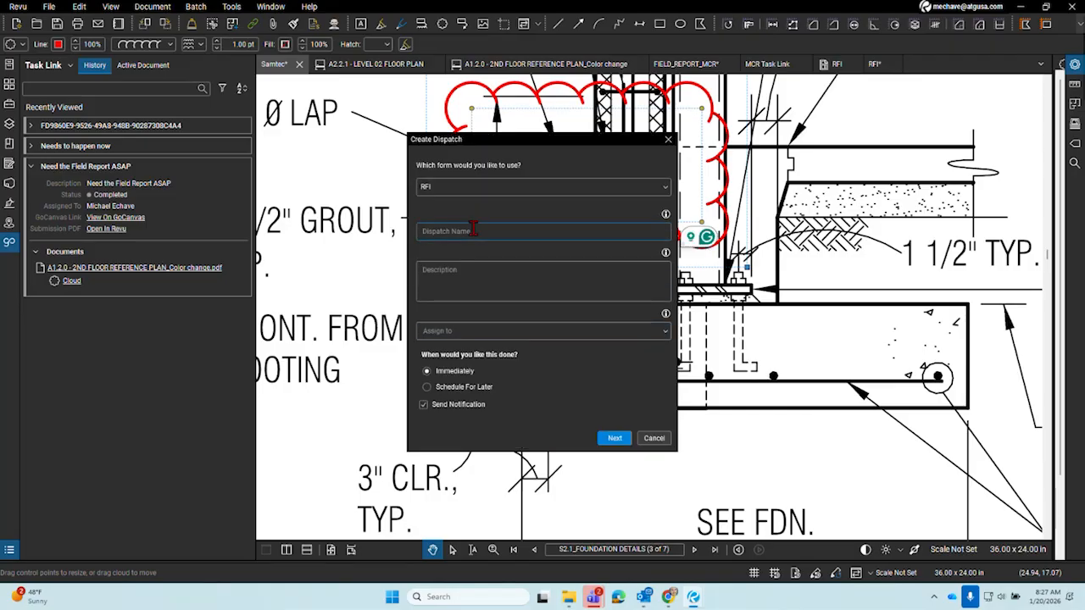
text(RFI)
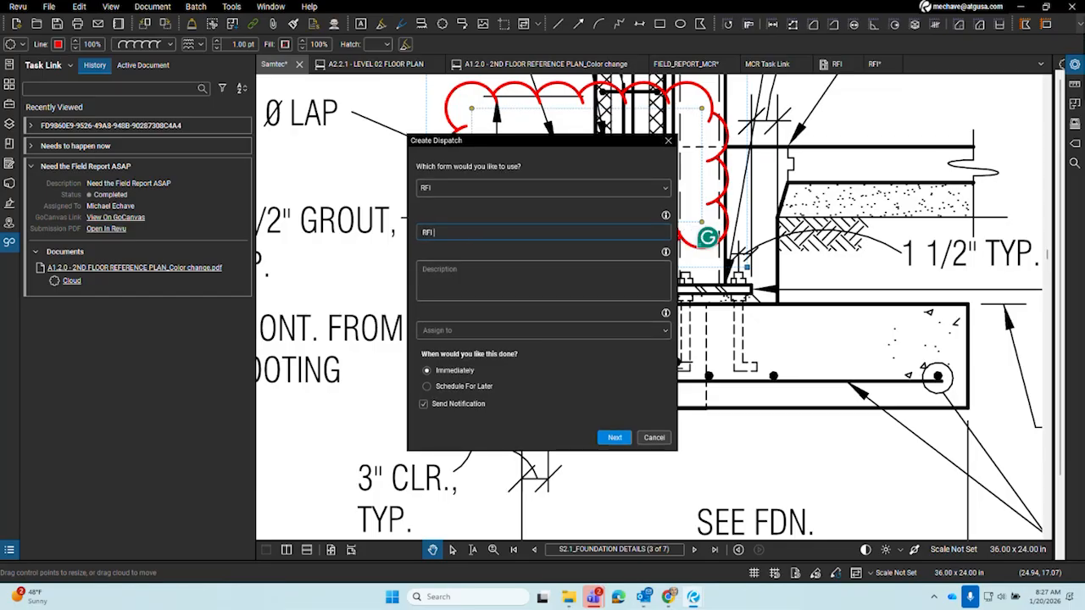
text( 2)
click(500, 281)
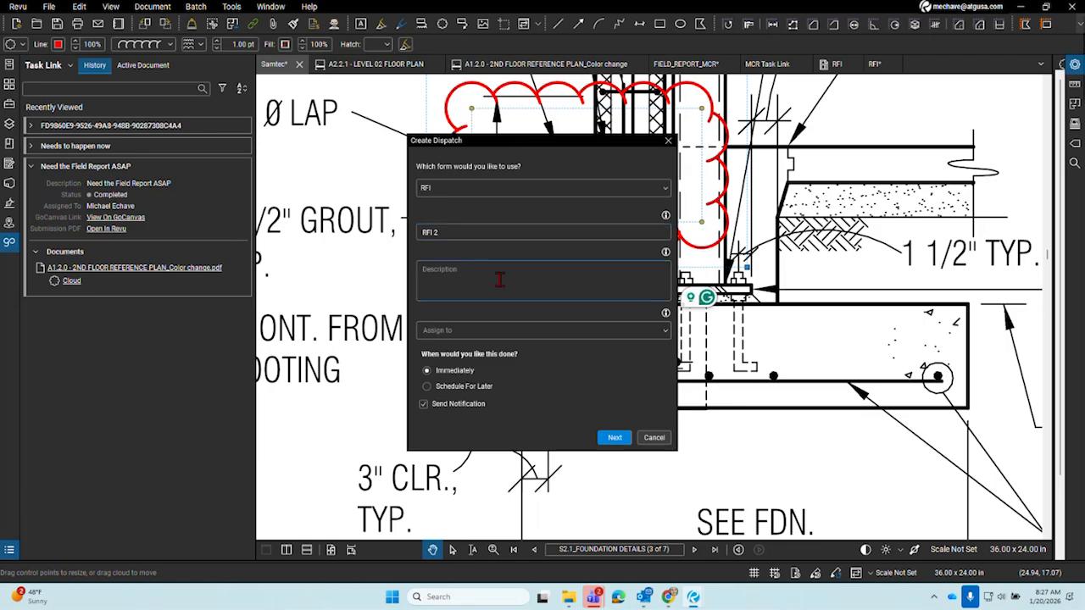
click(485, 330)
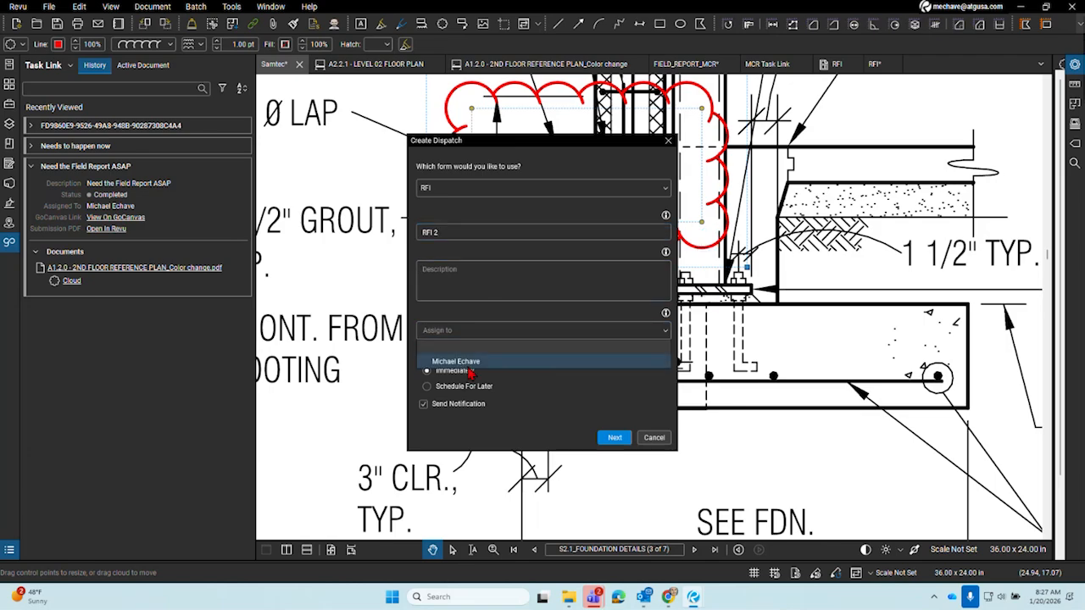
click(469, 367)
click(611, 439)
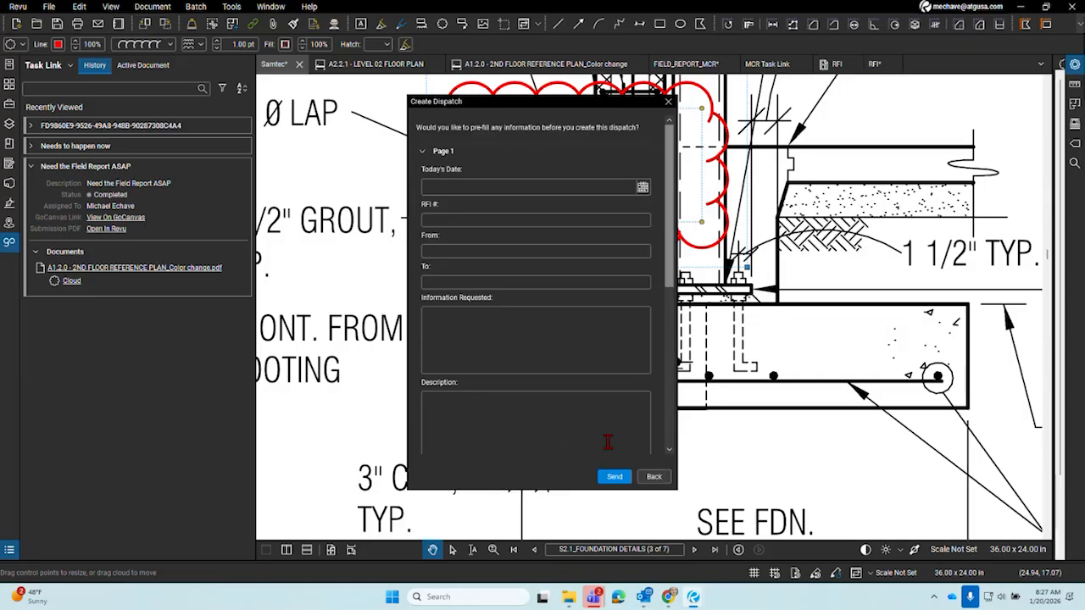
Pre-fill the RFI number with 2, enter the sender's and recipient's names, and send the dispatch
click(467, 219)
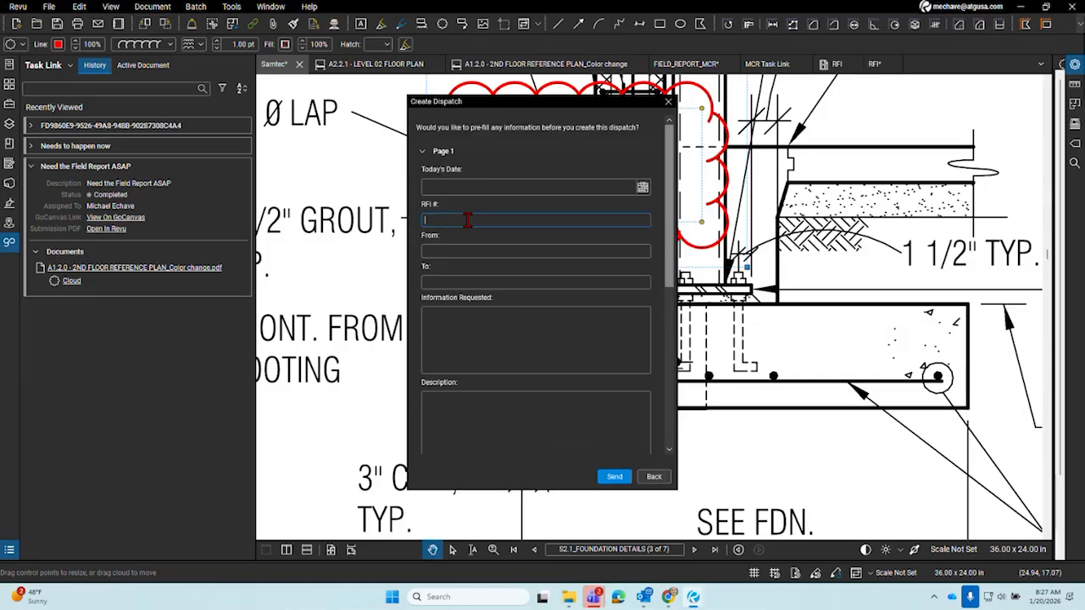
click(518, 252)
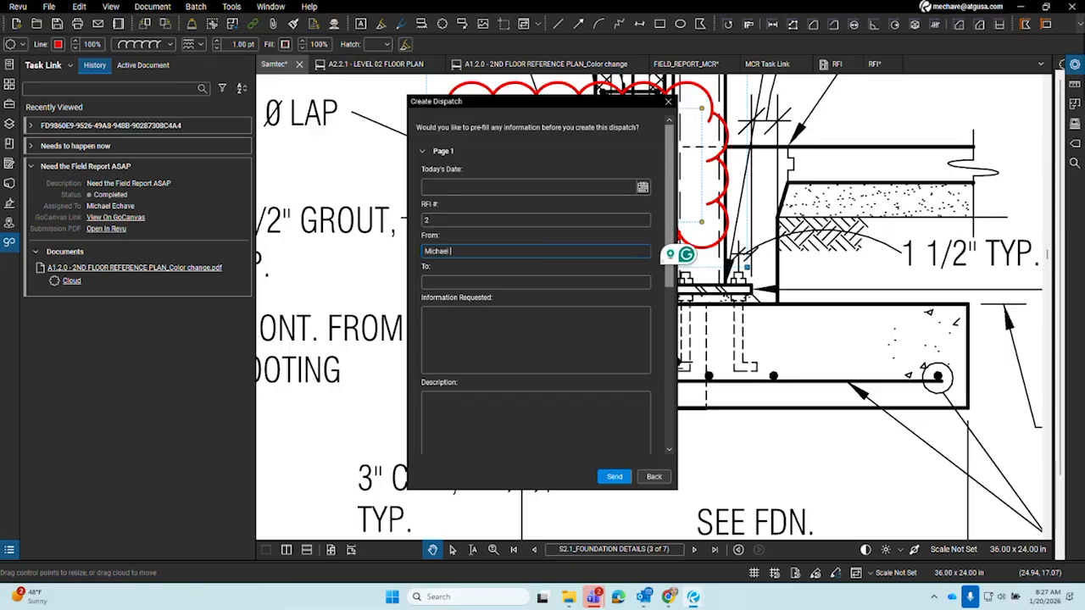
text(Michael)
key(Tab)
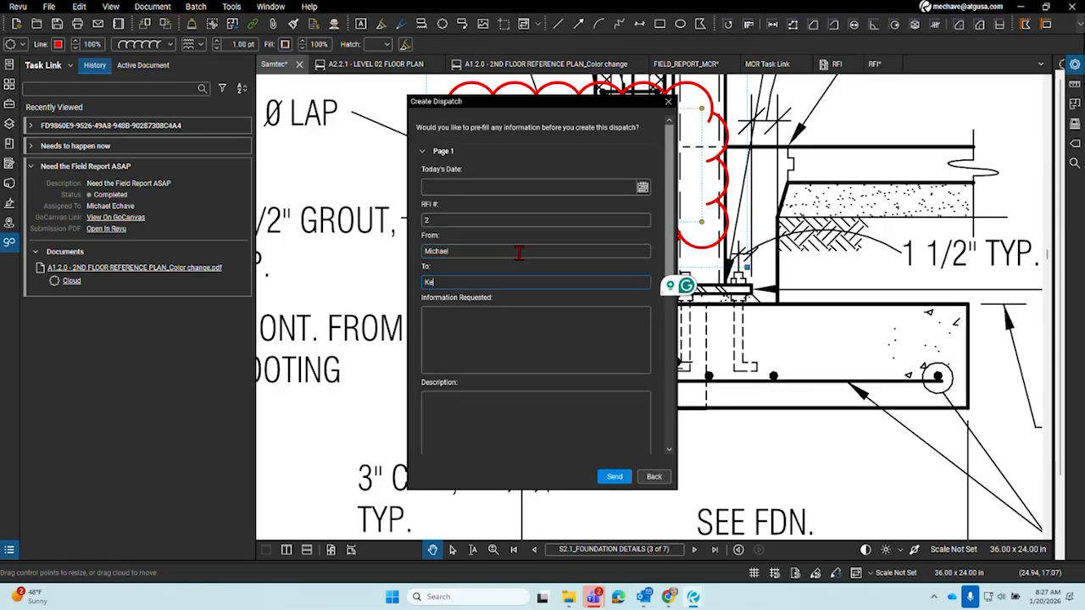
scroll(519, 254, down, 8)
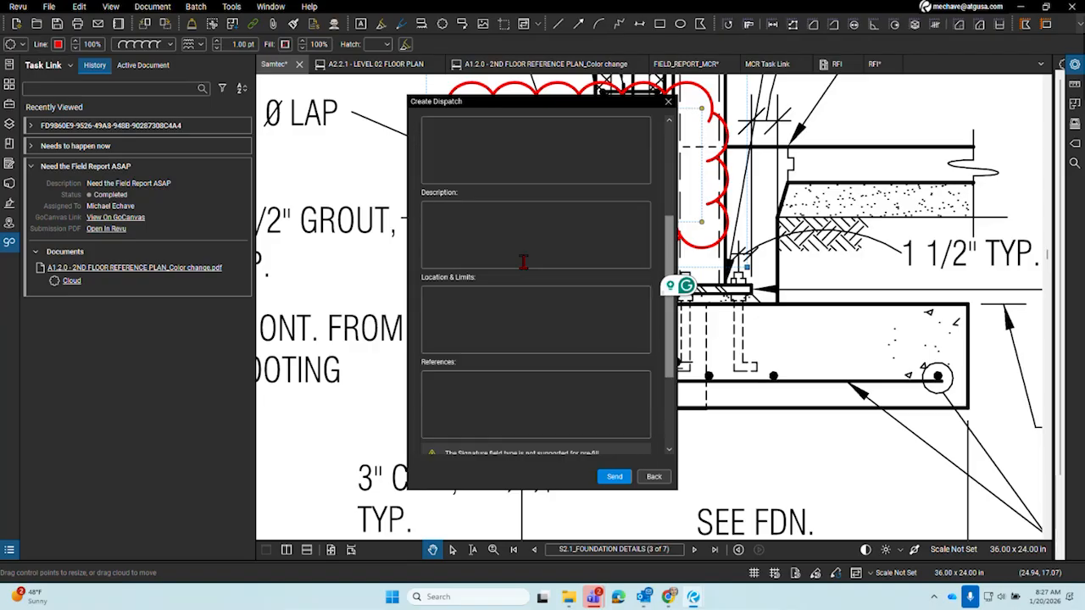
click(610, 479)
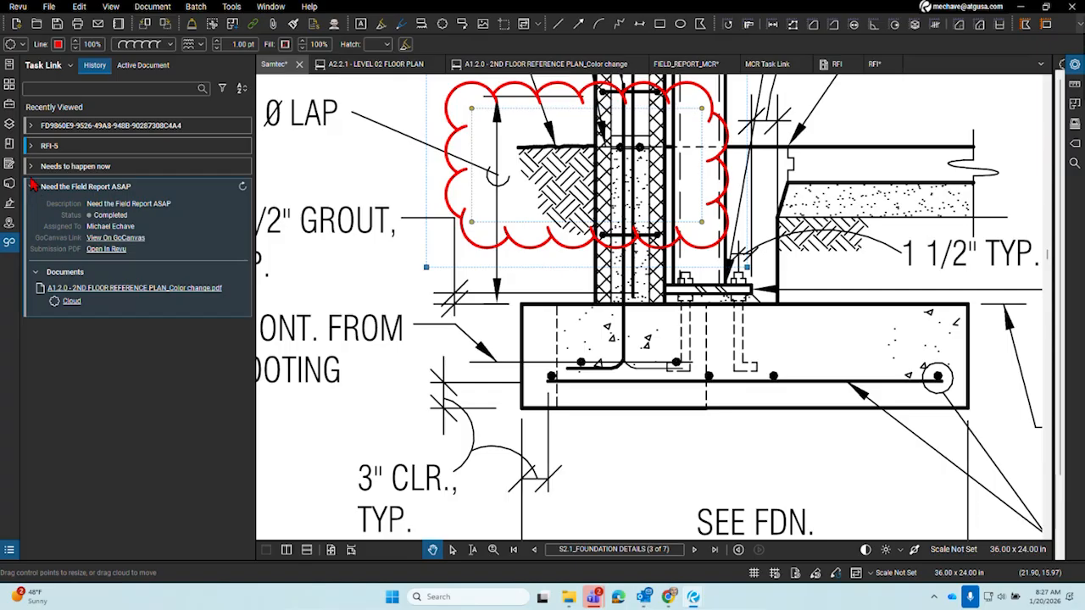
Expand the new RFI dispatch in the Task Link history, refresh its status, and deselect the cloud markup
click(38, 146)
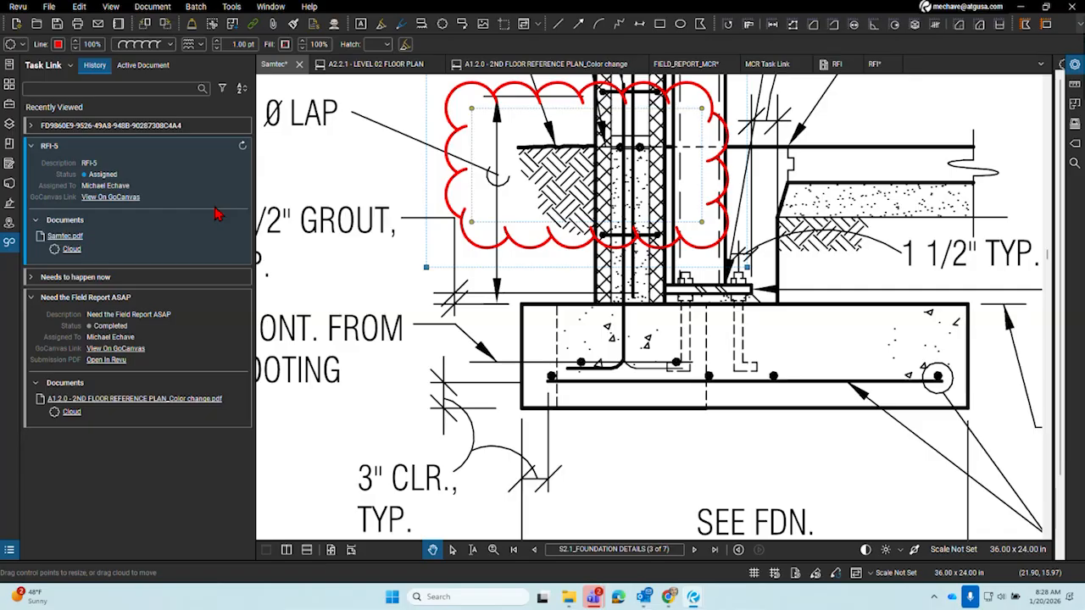
click(242, 146)
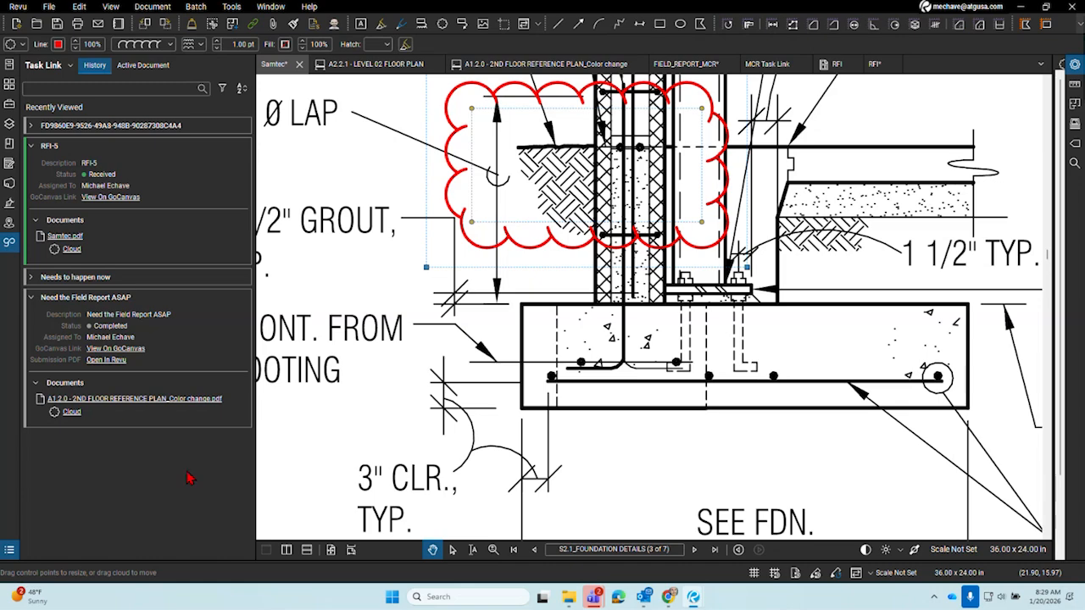
click(632, 313)
scroll(632, 314, down, 3)
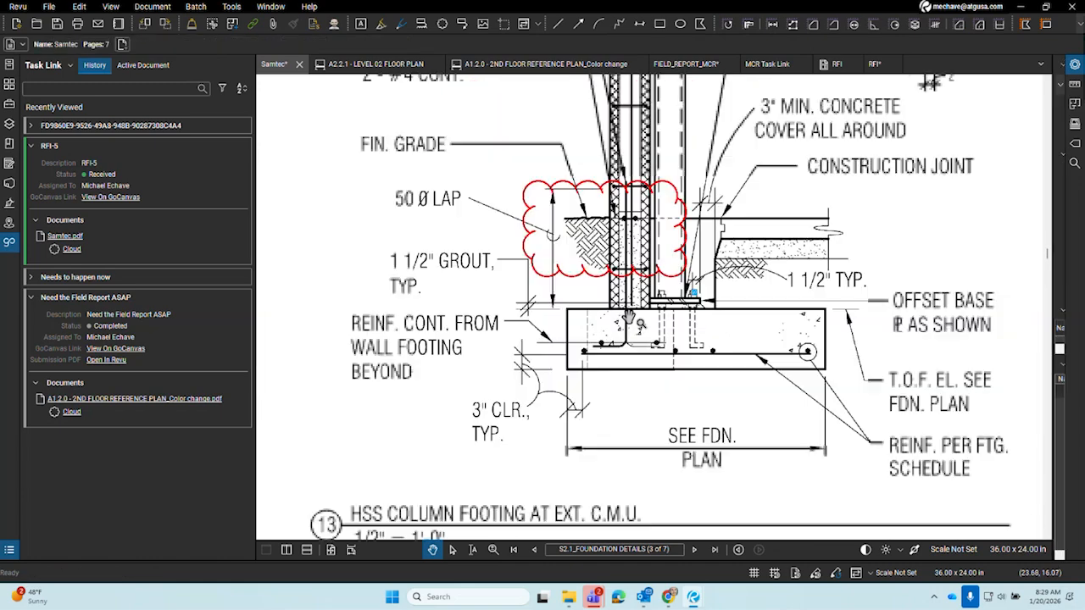
drag(632, 313, 442, 393)
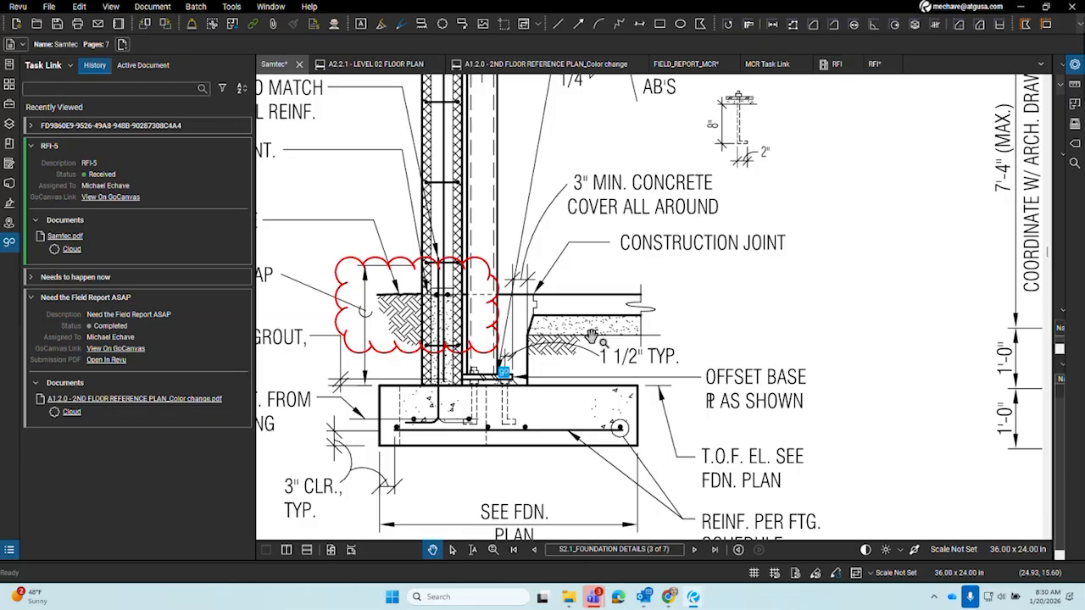
drag(591, 339, 629, 426)
scroll(629, 427, down, 1)
drag(651, 389, 609, 381)
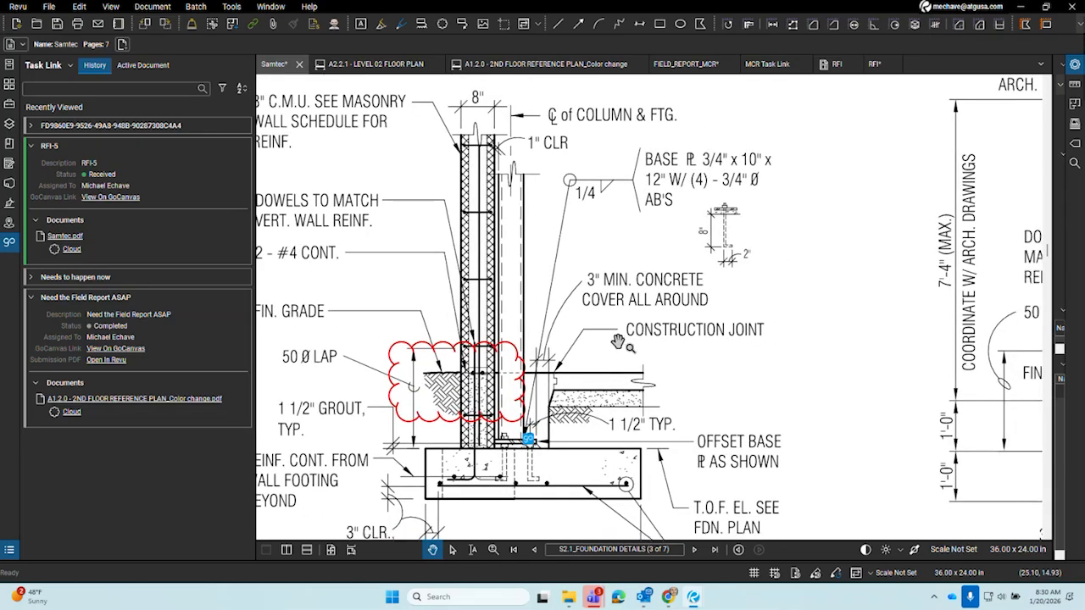